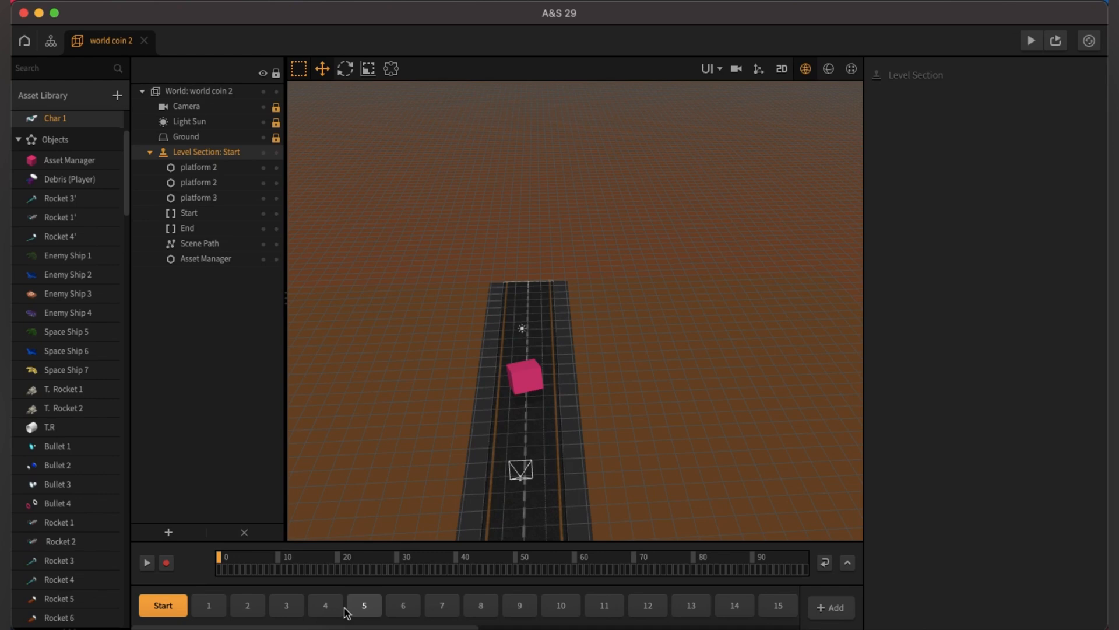
Preview the game, restart it from the Game over screen, and close the preview.
click(1031, 42)
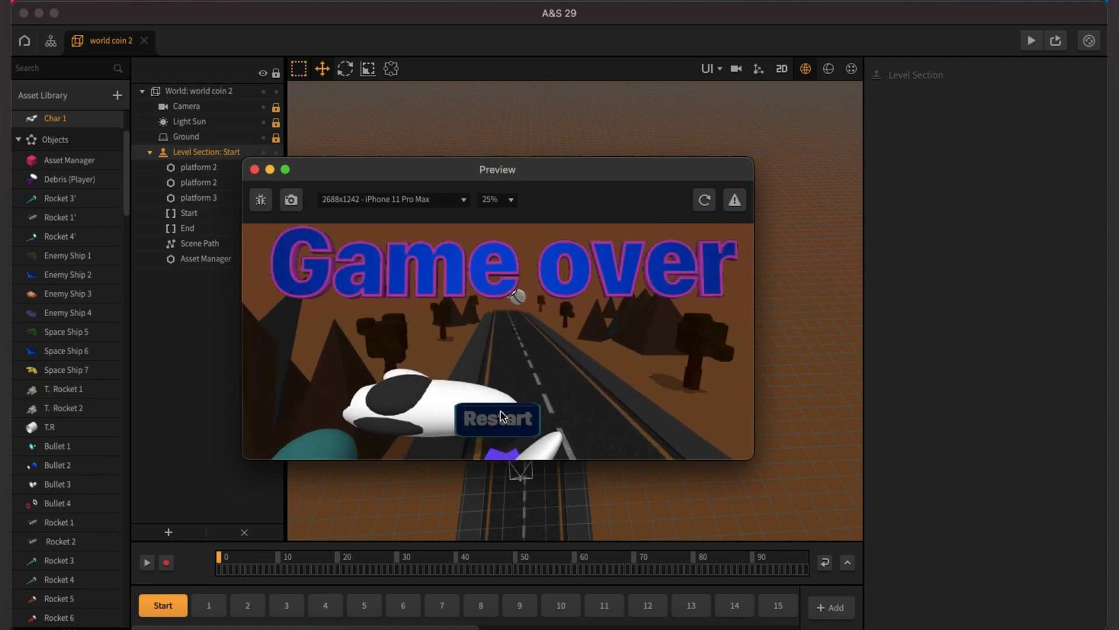
click(512, 415)
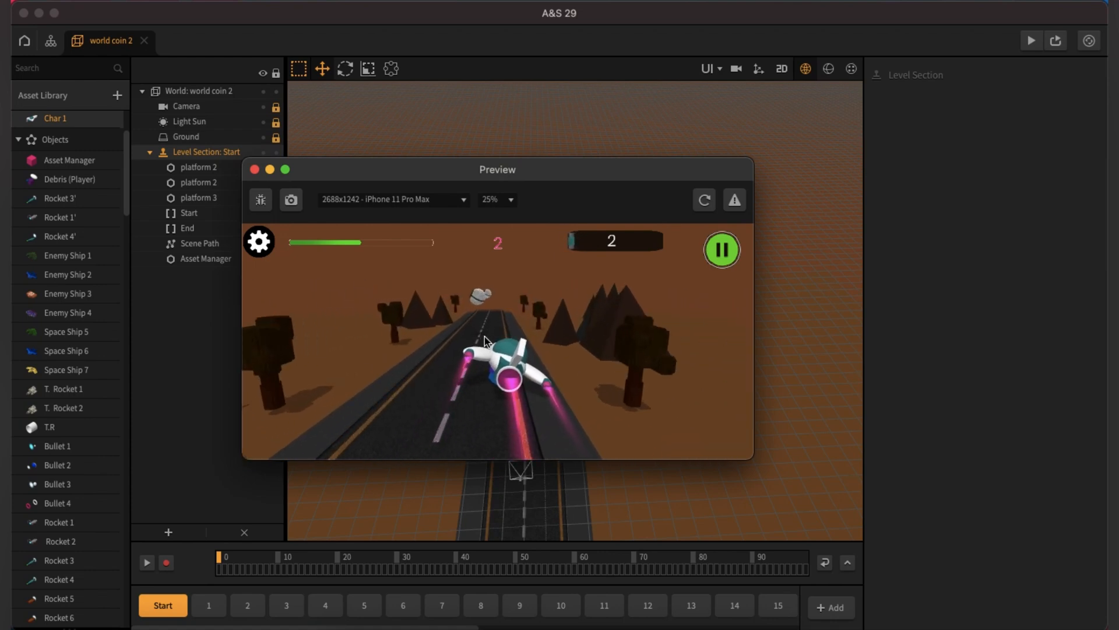
click(254, 169)
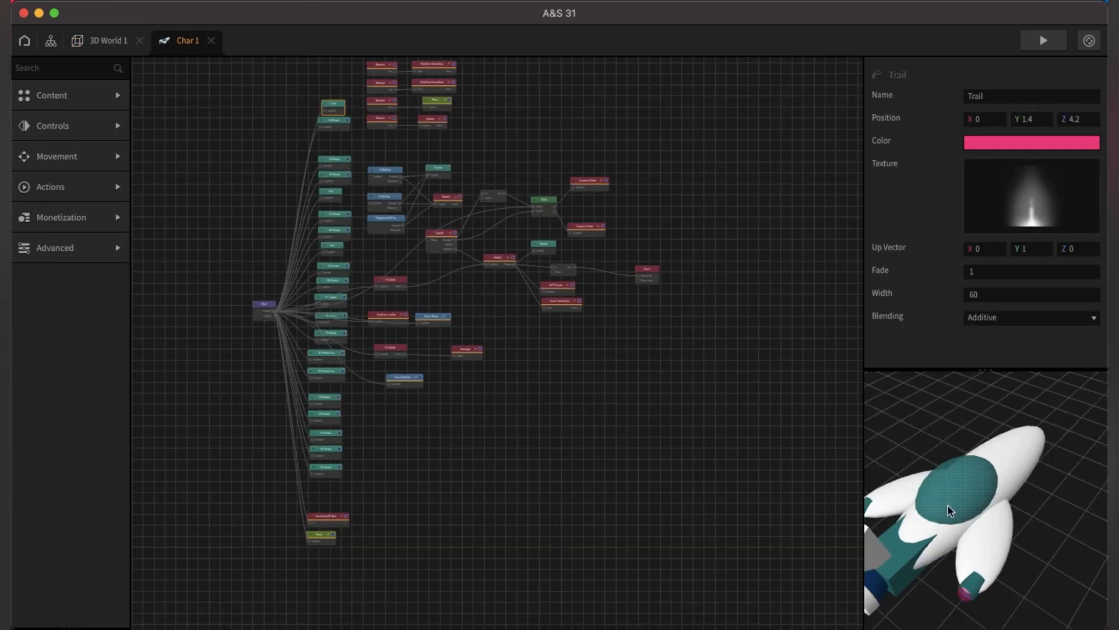
mouse_move(980, 574)
mouse_down()
mouse_move(1033, 540)
mouse_move(981, 571)
mouse_up()
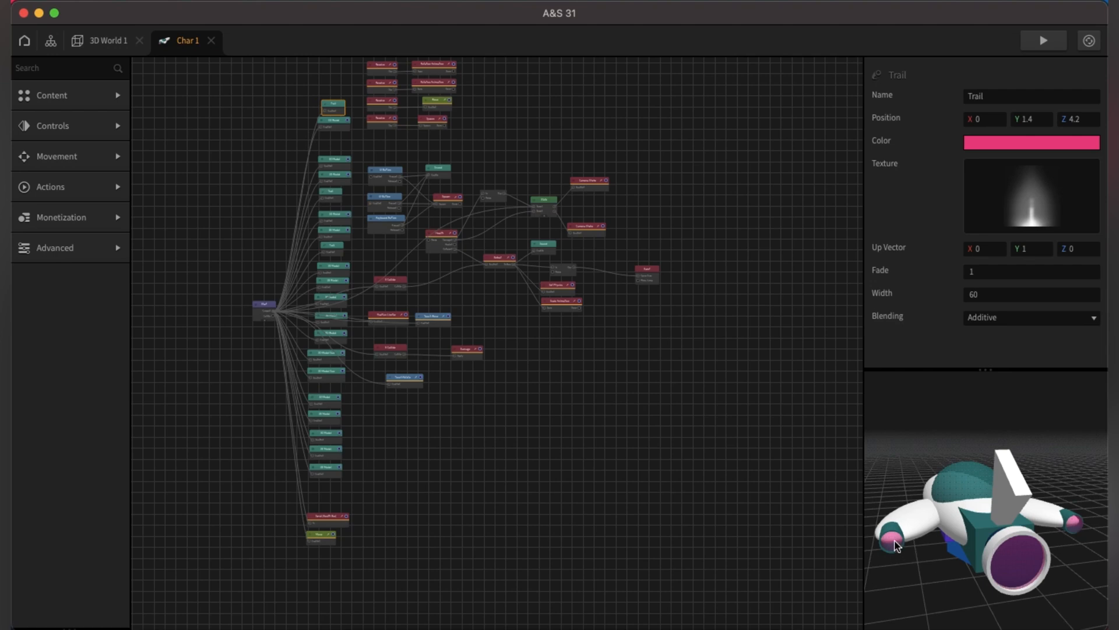
drag(1076, 522, 1061, 553)
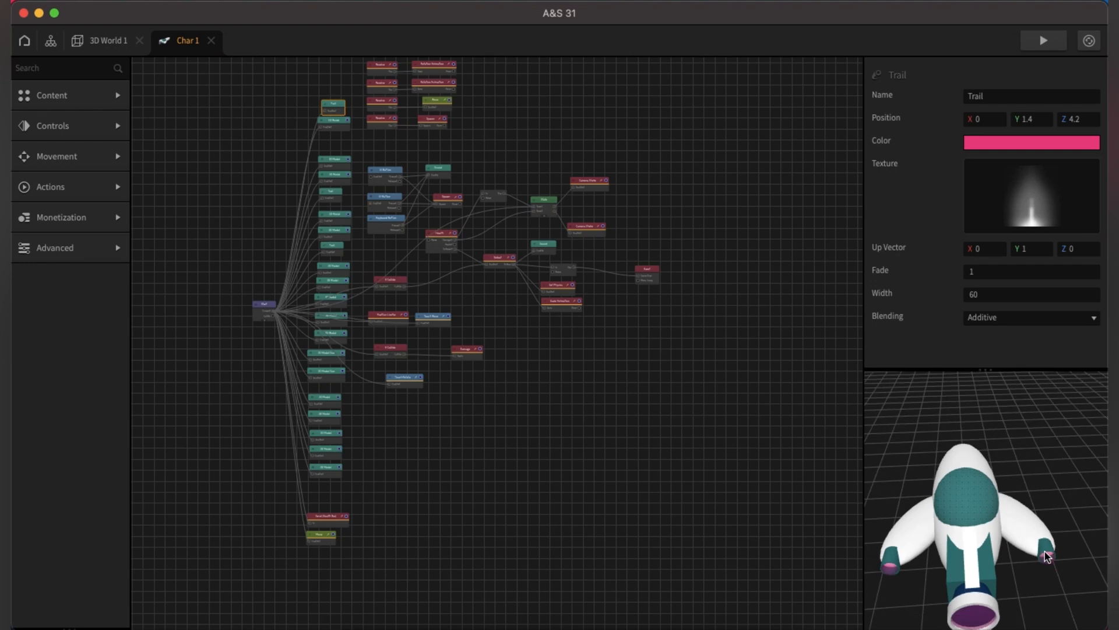
drag(1047, 589, 987, 551)
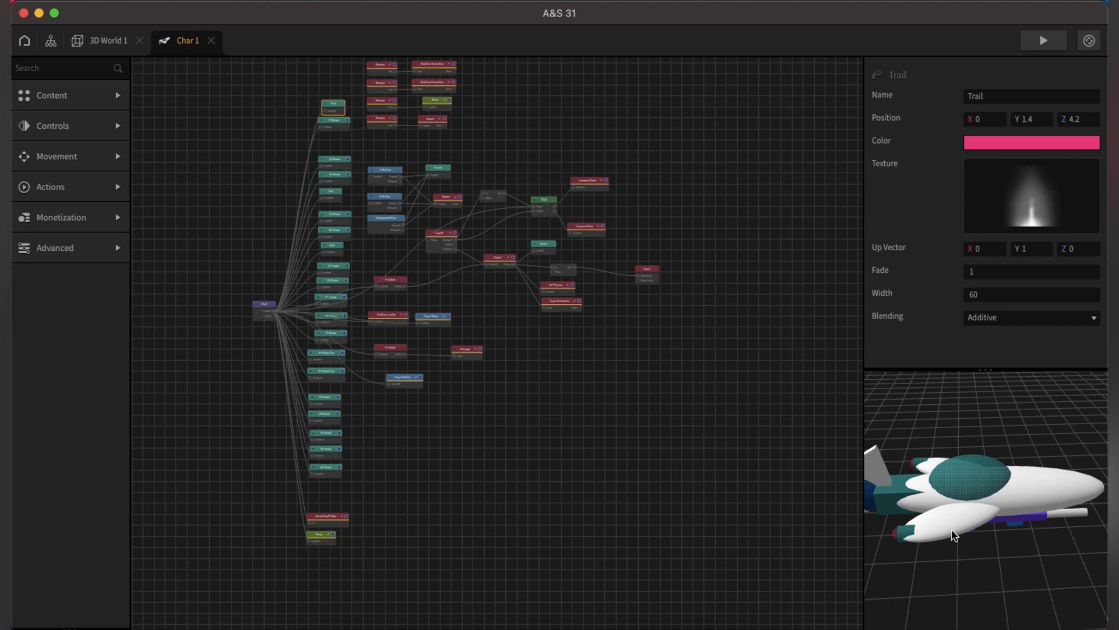
Add a Sphere shape to the project from the 3D World 1 asset library.
click(105, 41)
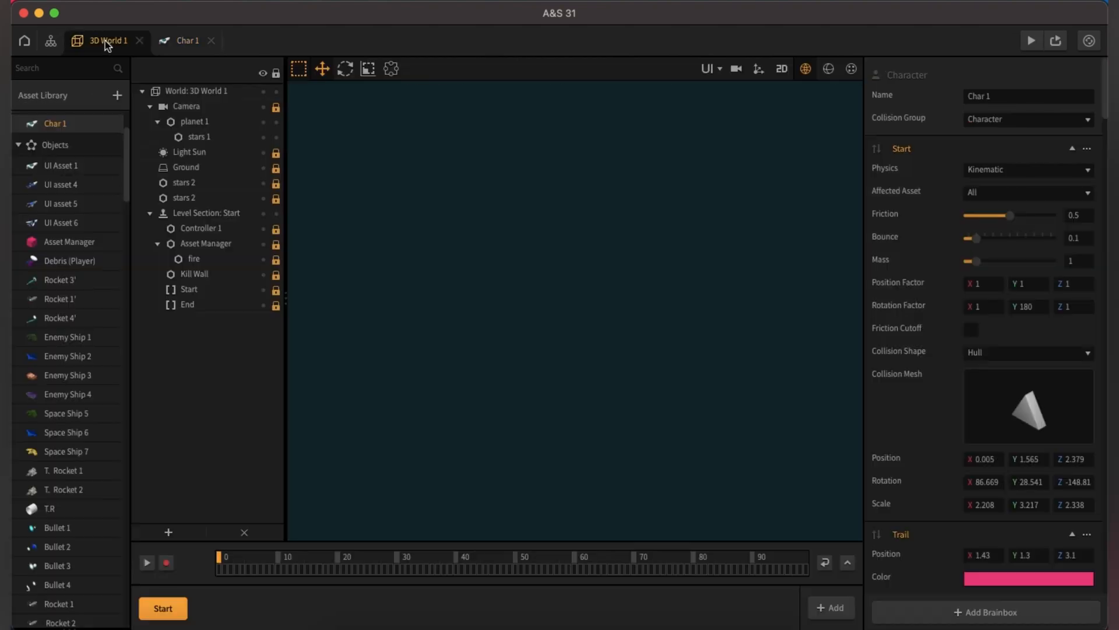
click(60, 98)
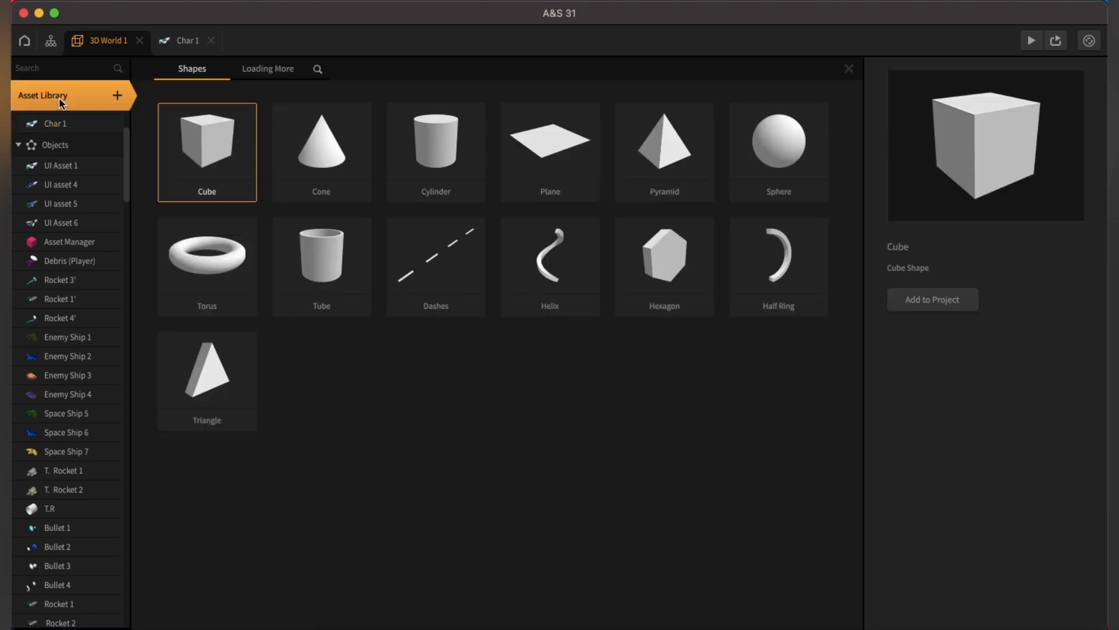
click(781, 143)
click(914, 291)
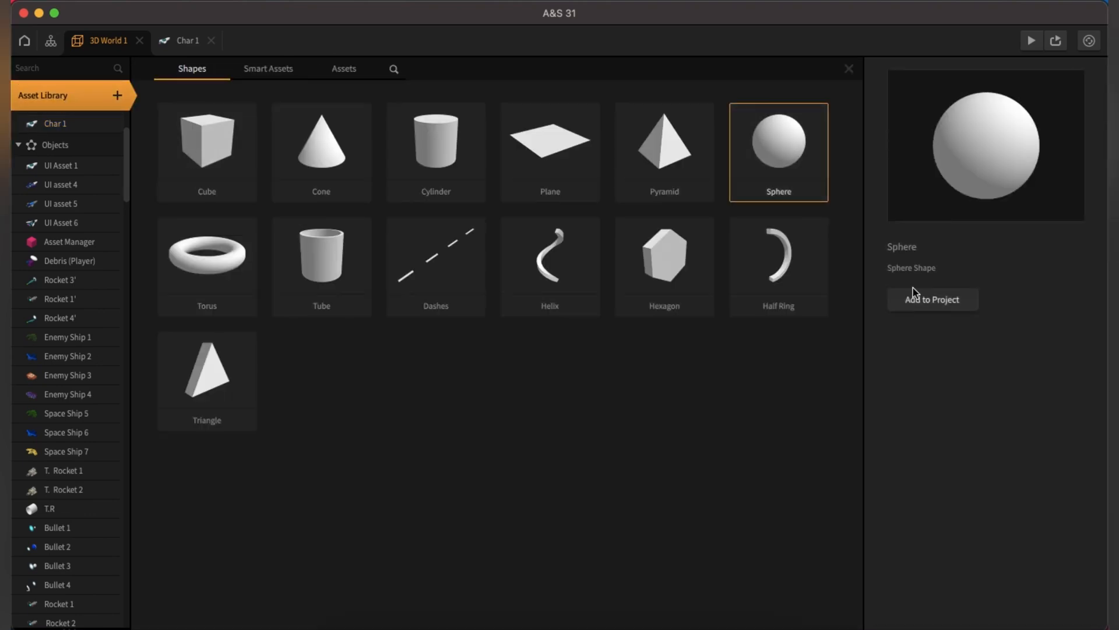
click(68, 89)
Rename the Sphere object as part 1.
drag(127, 157, 135, 600)
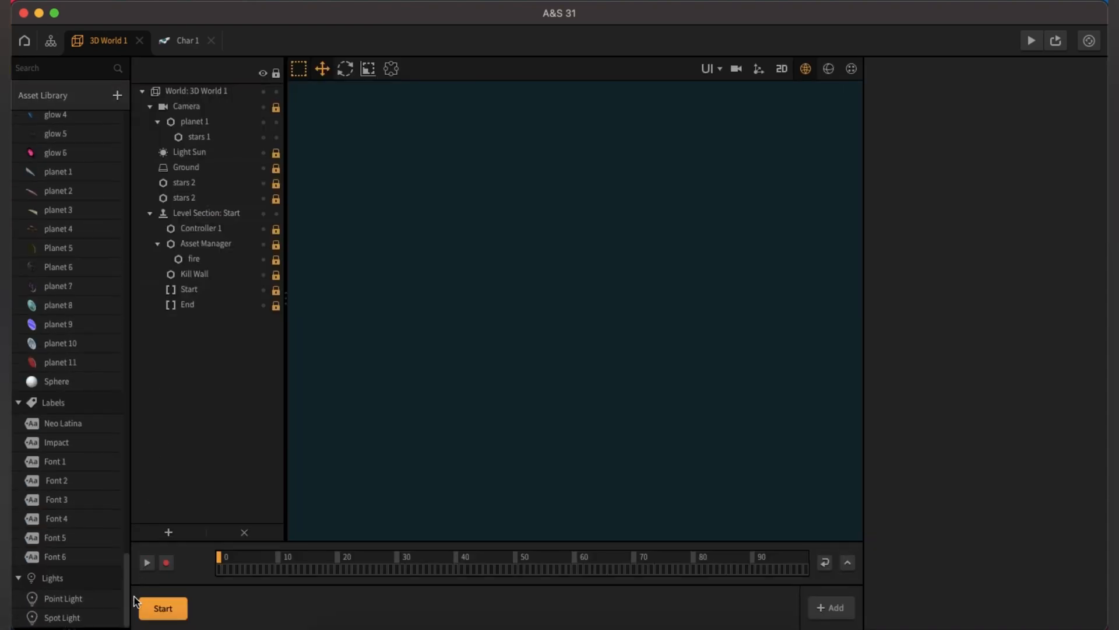
click(53, 382)
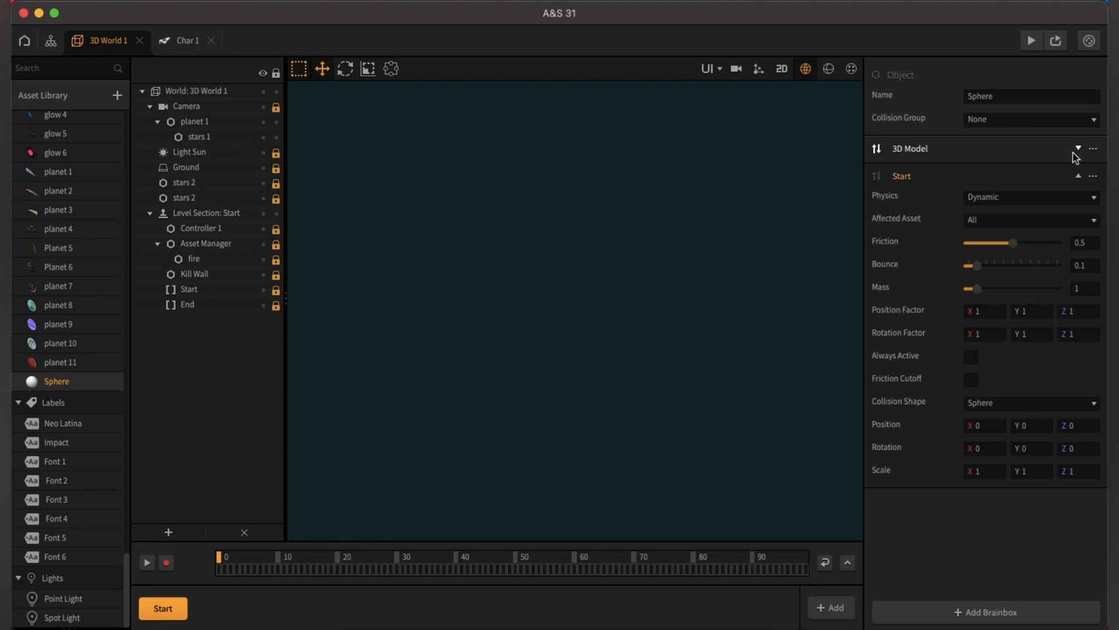
double_click(980, 95)
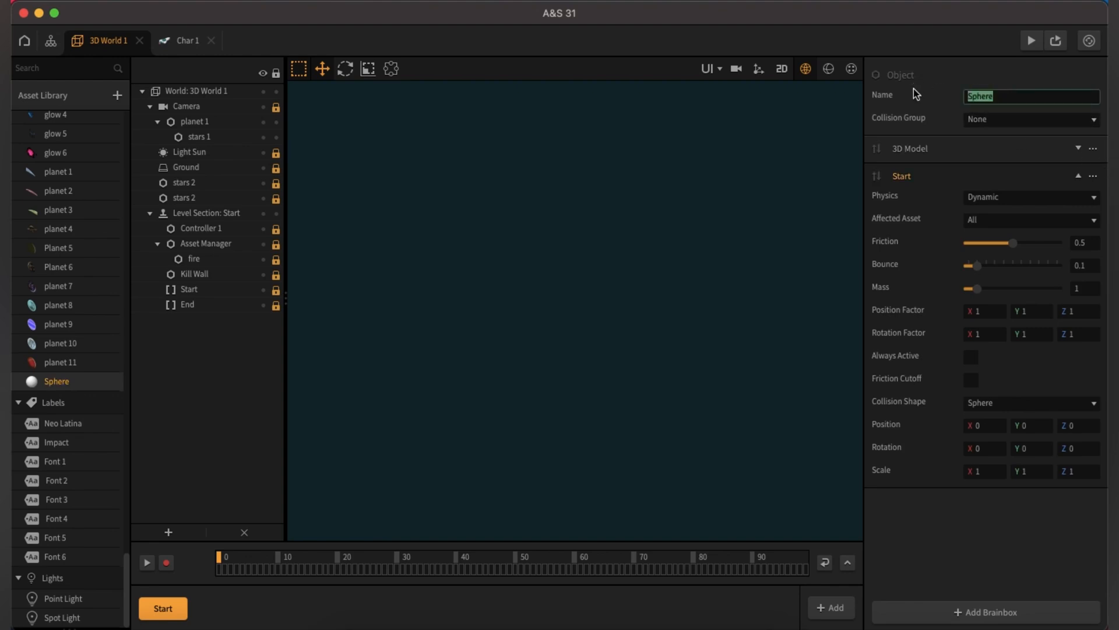
key(BackSpace)
text(part 1)
key(Return)
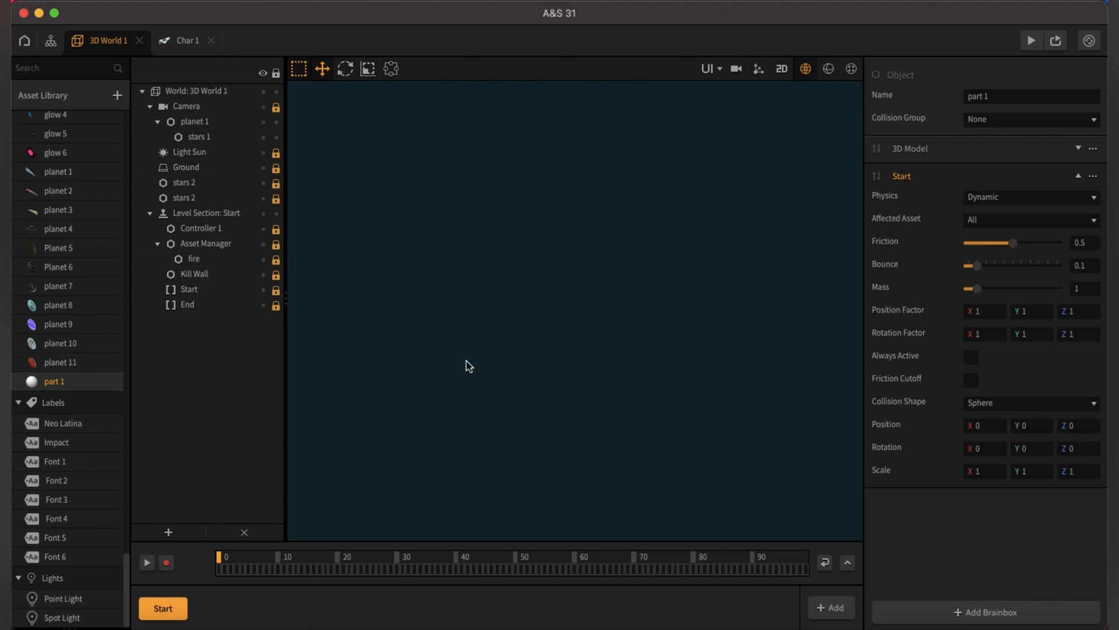
Open the part 1 object's node map and delete its 3D Model node.
double_click(50, 382)
drag(505, 627, 519, 432)
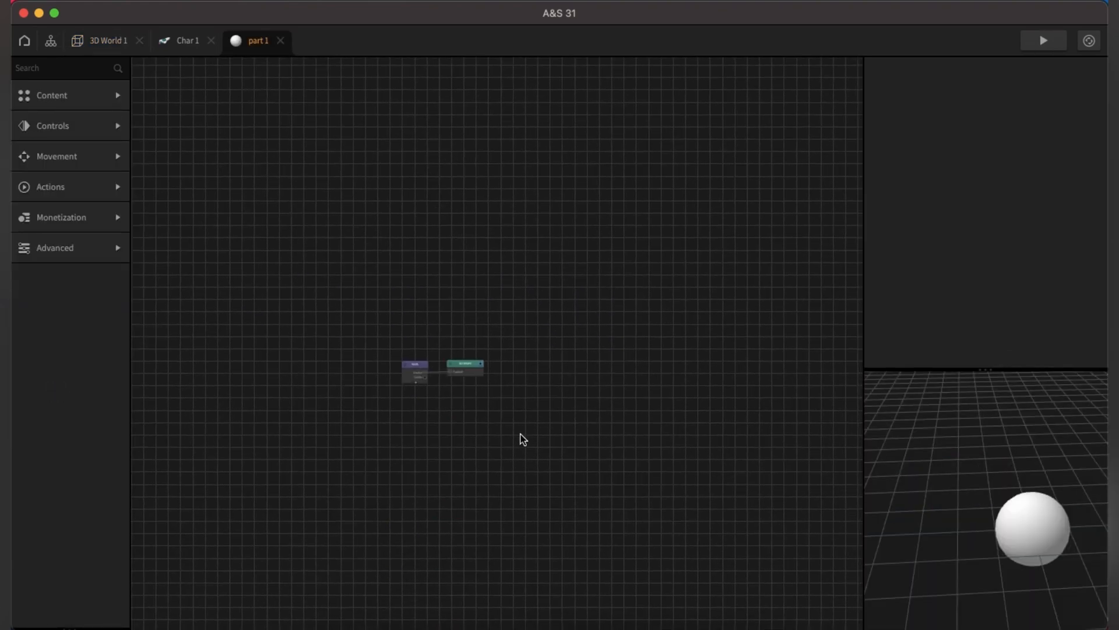
scroll(497, 393, up, 5)
drag(397, 419, 455, 337)
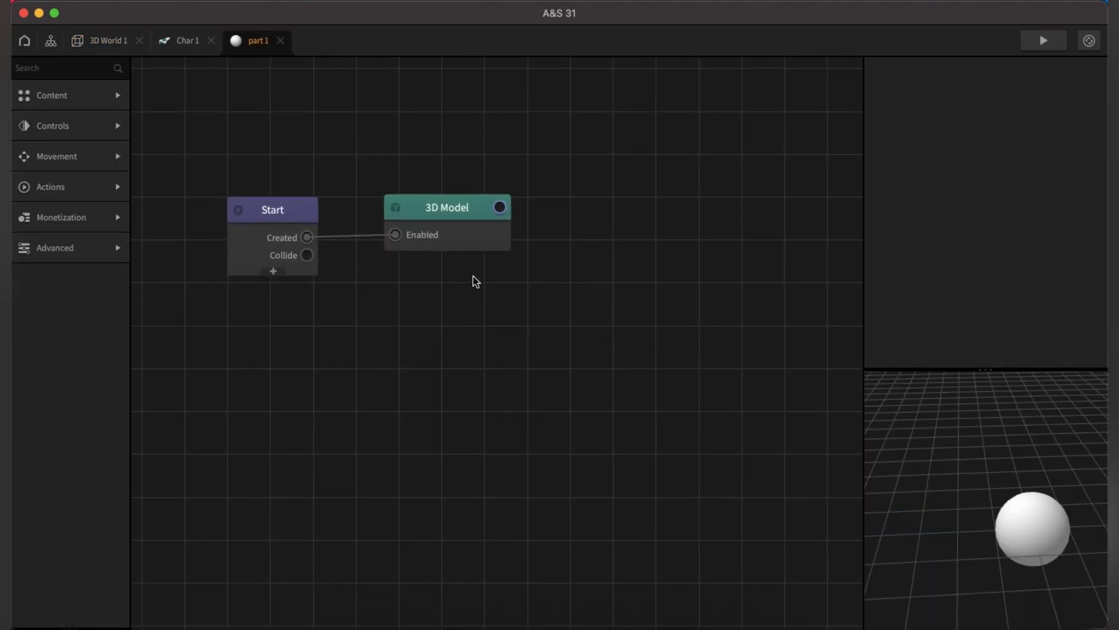
click(464, 245)
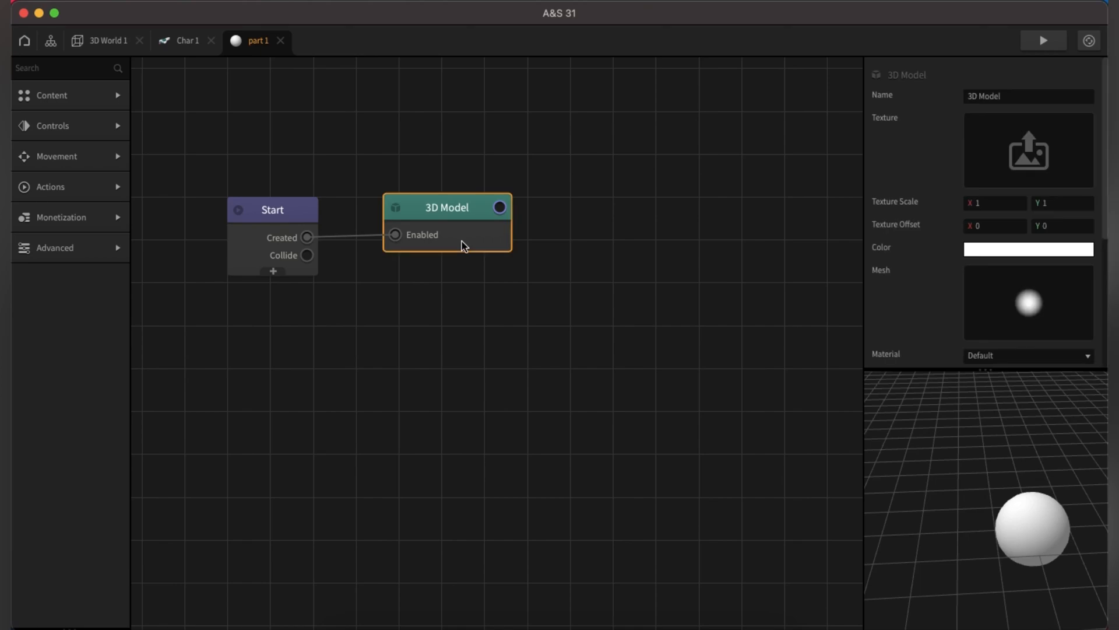
key(Delete)
Identify the main body's 3D Model node in Char 1 by temporarily coloring it Maroon.
click(184, 43)
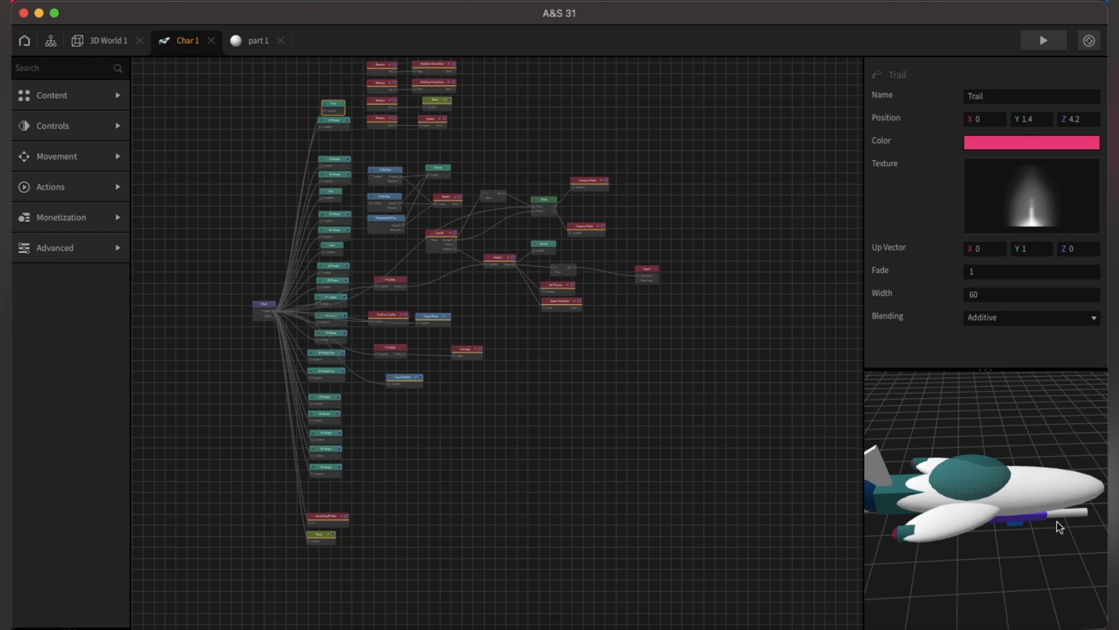
click(338, 125)
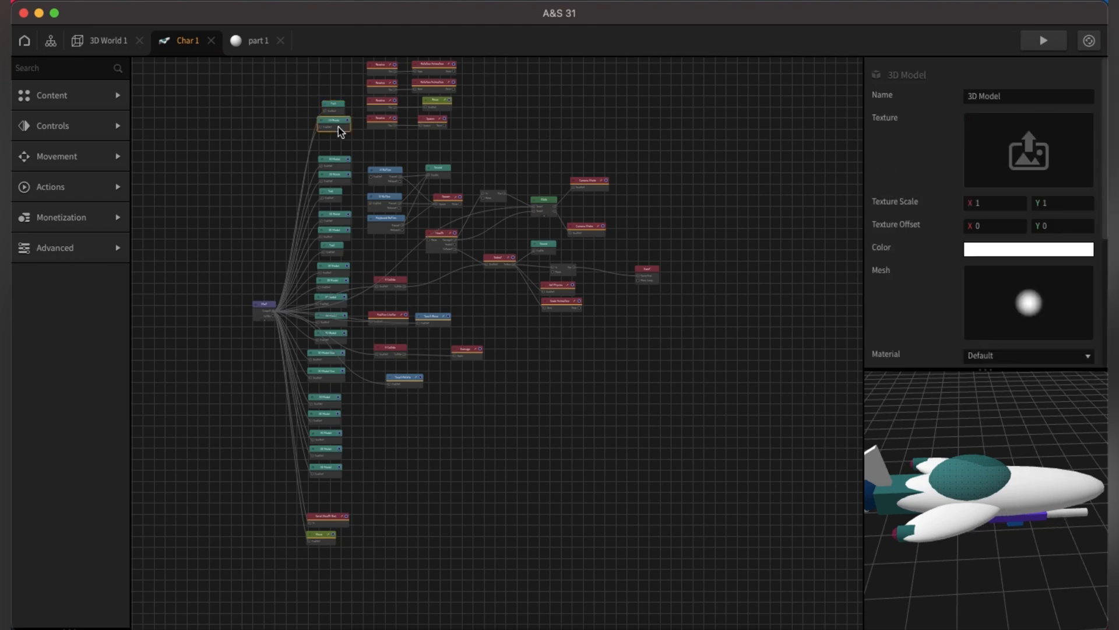
click(982, 249)
click(285, 267)
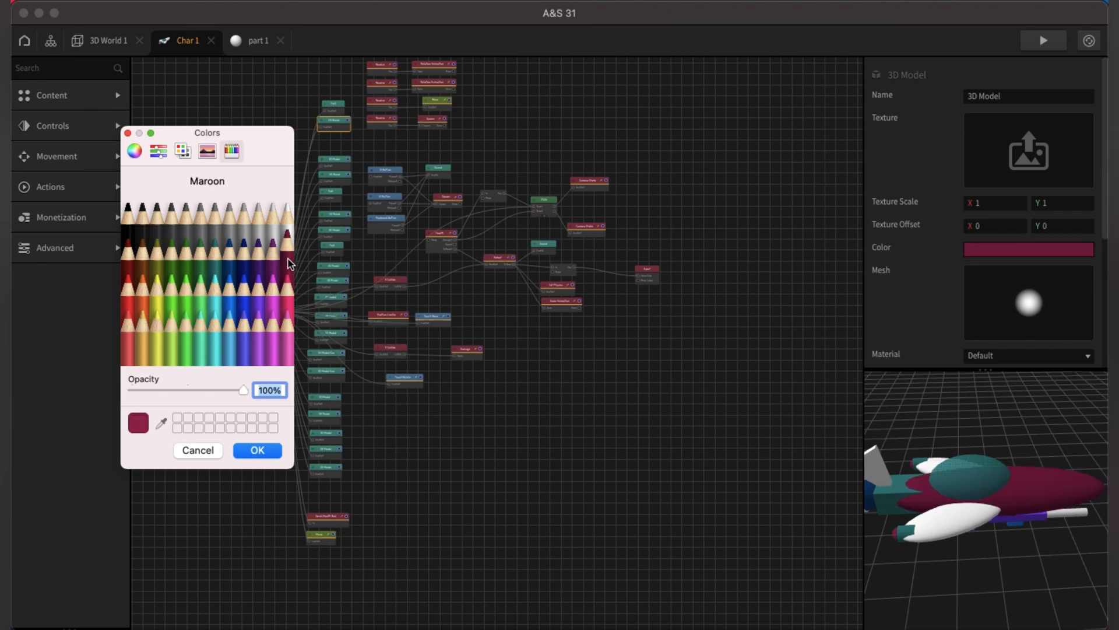
click(194, 450)
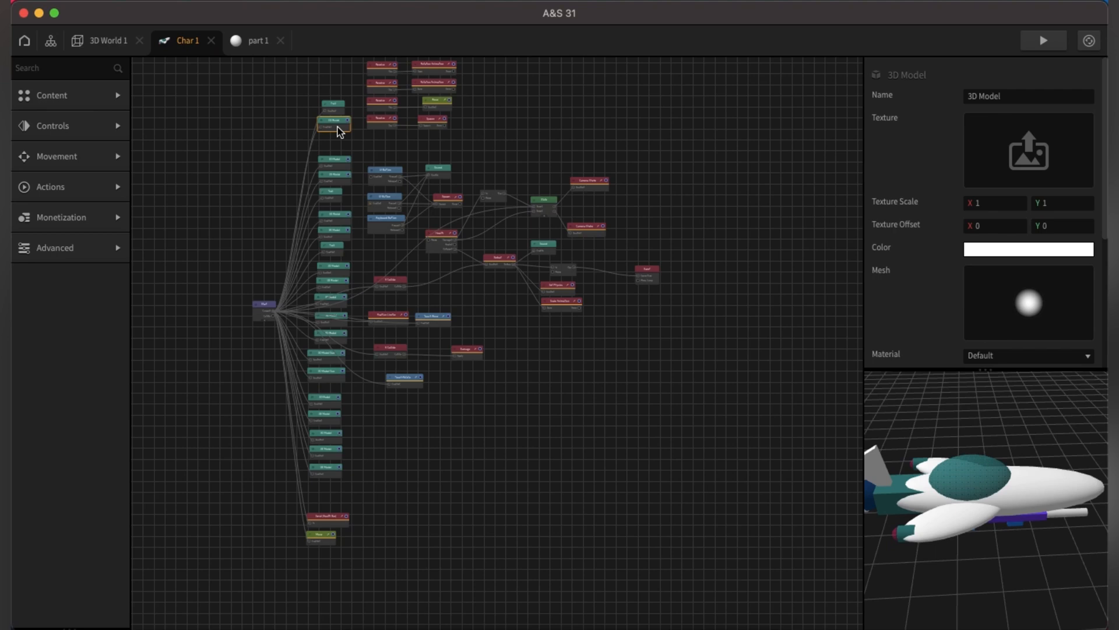
Copy the main body's 3D Model node from Char 1 into the part 1 node map.
click(243, 42)
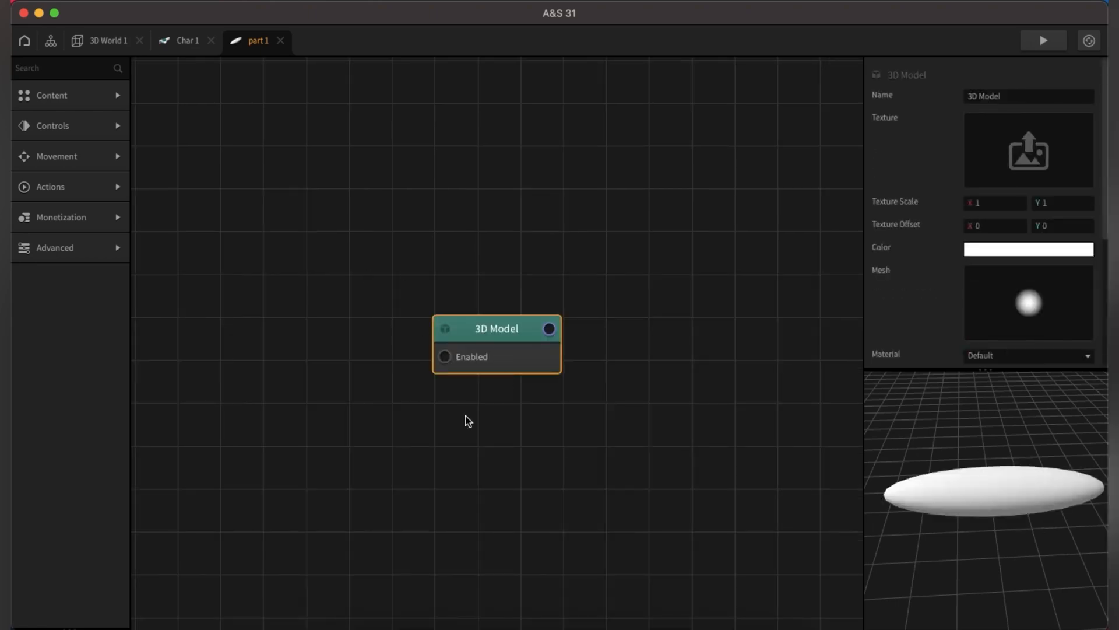
scroll(468, 420, down, 5)
drag(488, 427, 479, 394)
scroll(471, 431, up, 3)
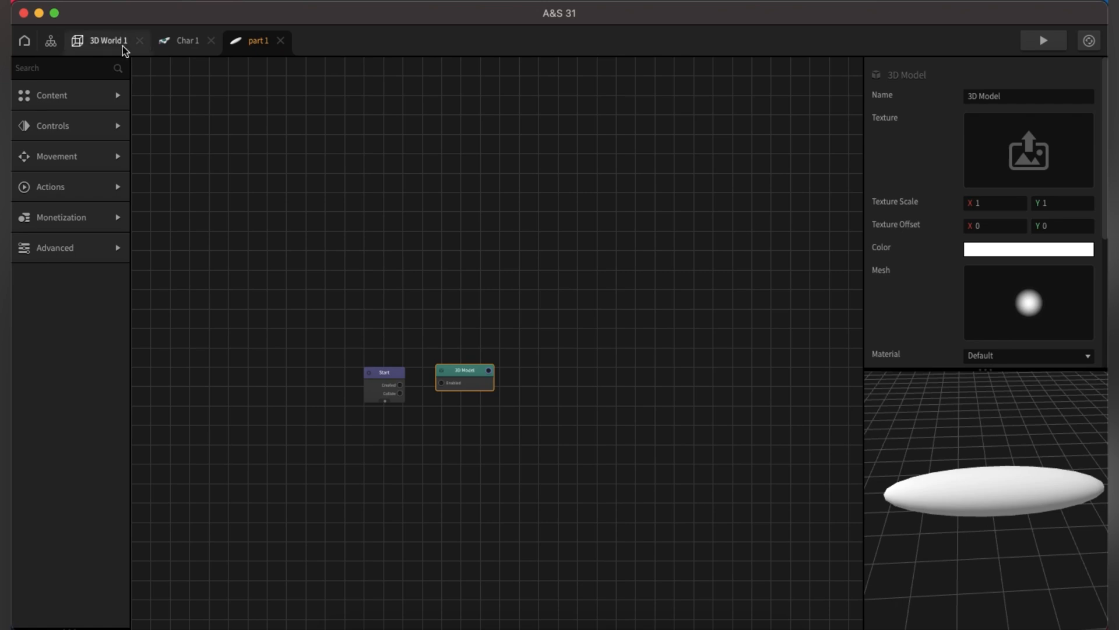
Go through the Char 1 nodes to find the far side wing's 3D Model, checking it with a temporary Maroon color.
click(186, 42)
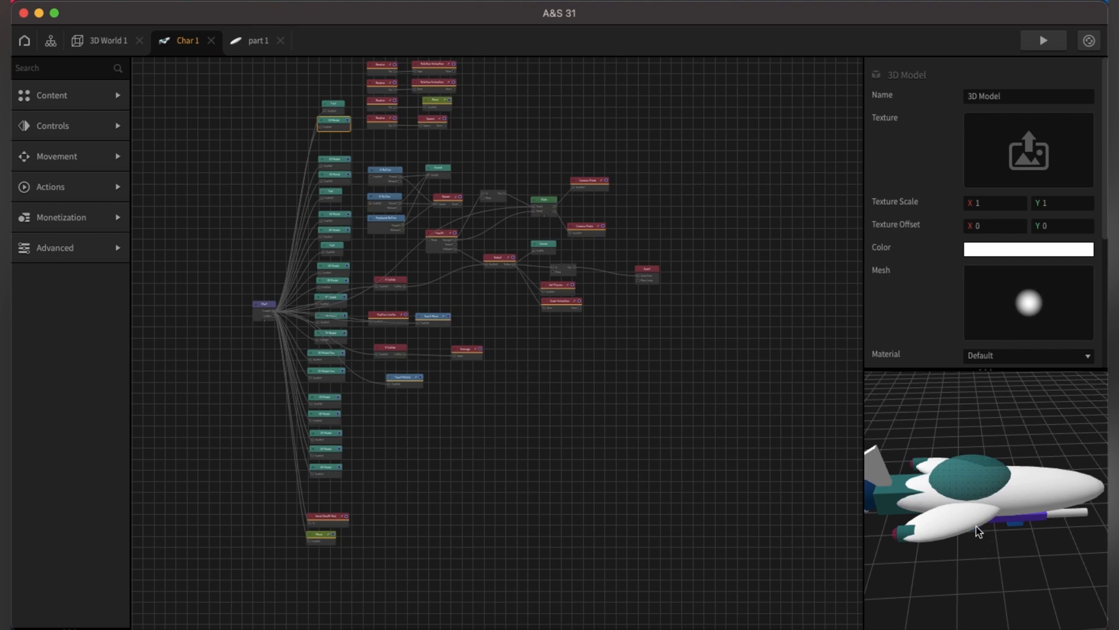
drag(935, 505, 928, 456)
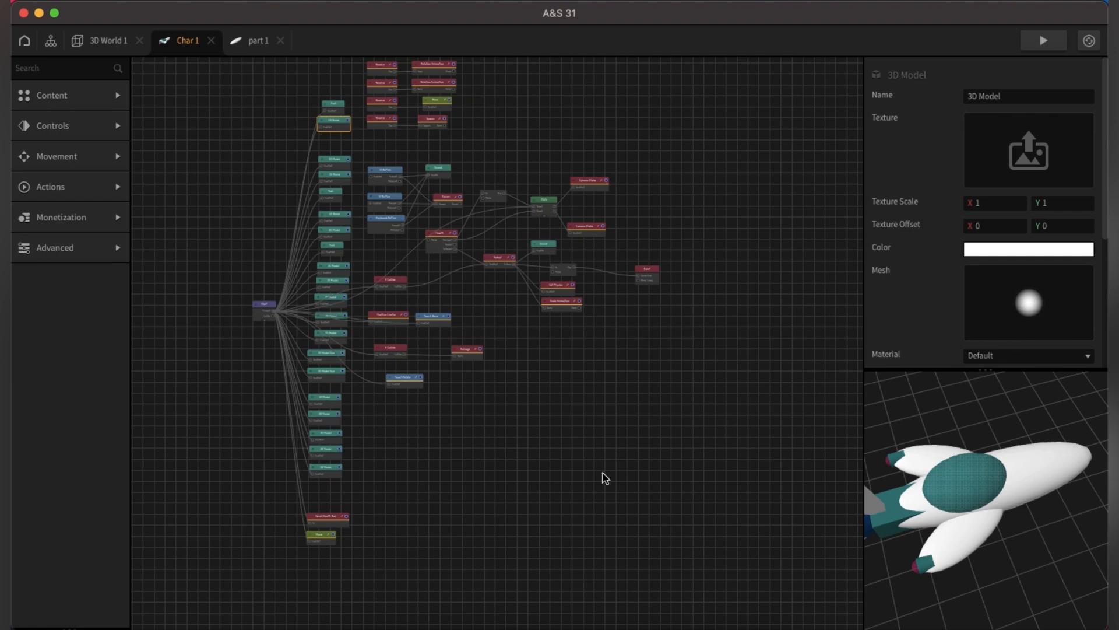
click(335, 164)
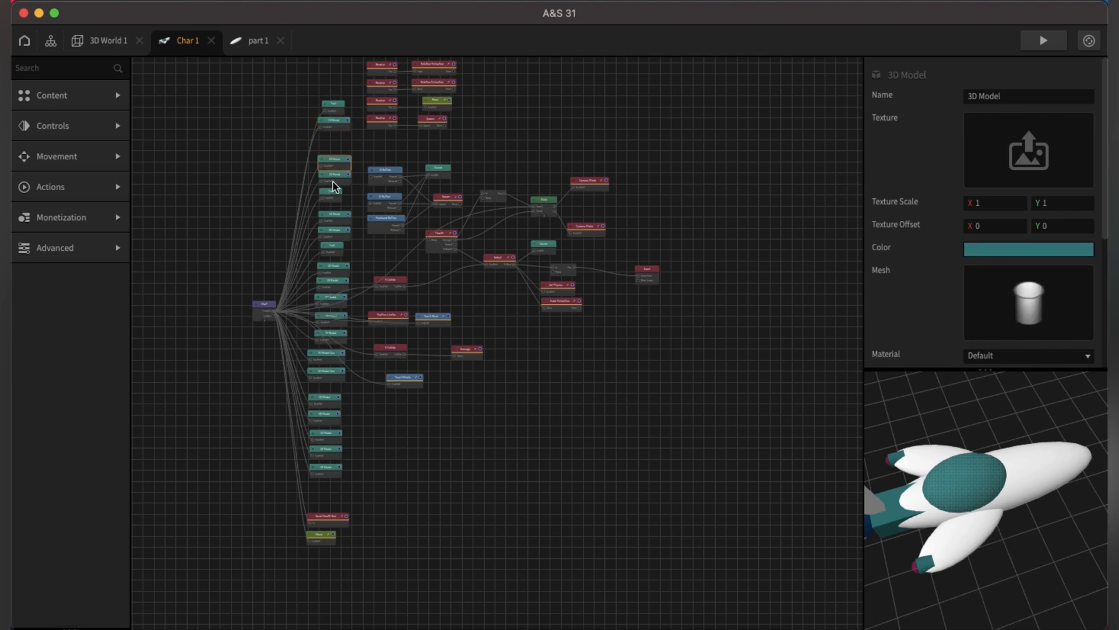
click(335, 178)
click(335, 194)
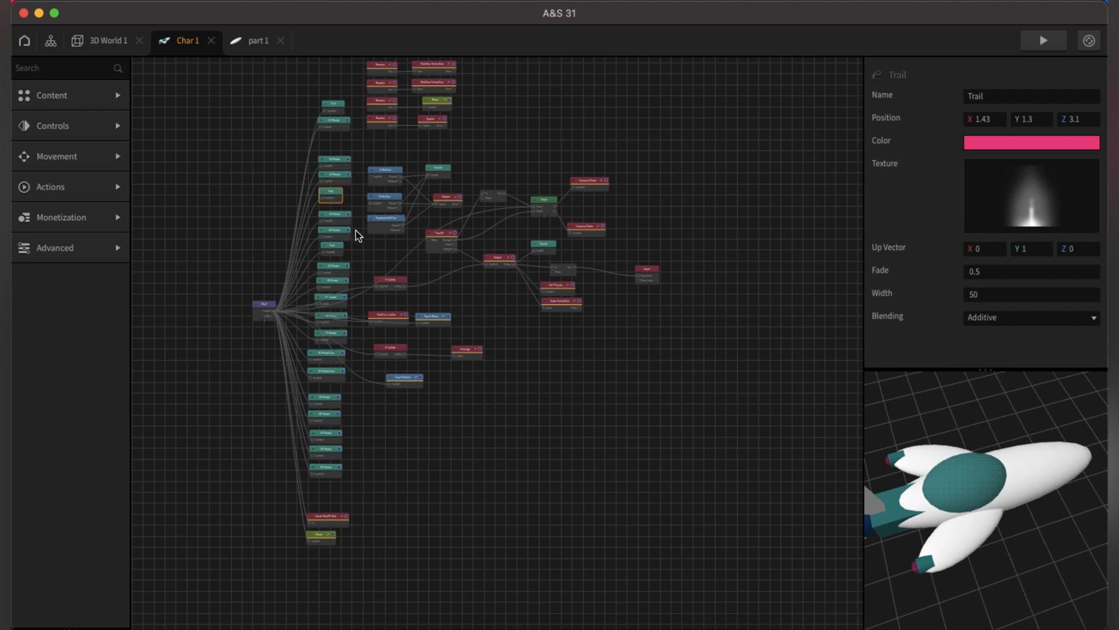
click(341, 220)
click(339, 231)
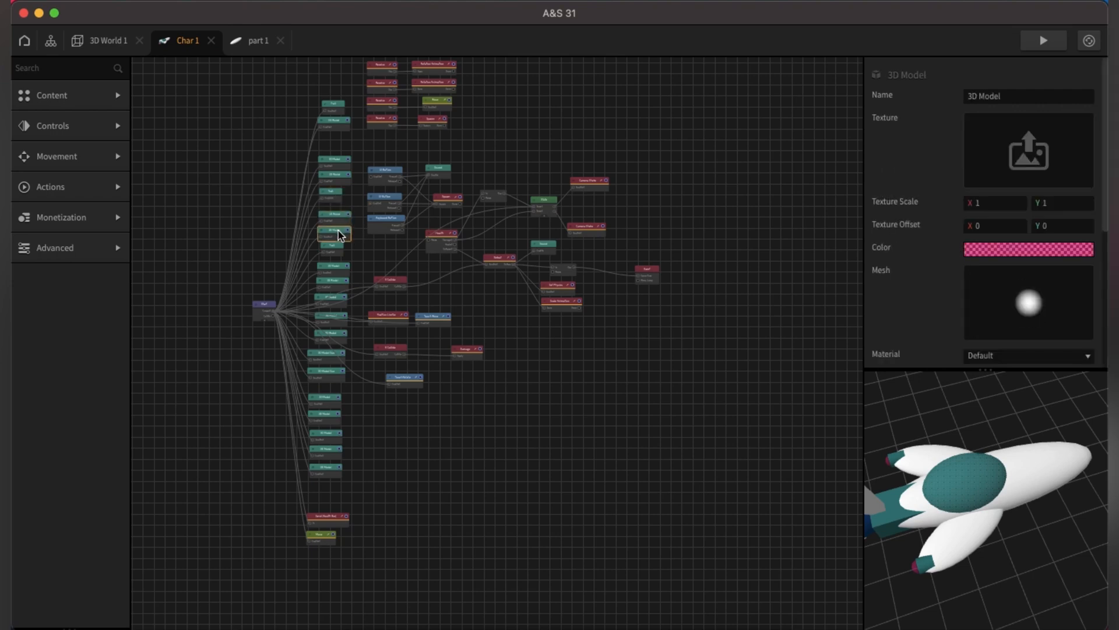
click(336, 269)
mouse_move(1044, 292)
click(969, 247)
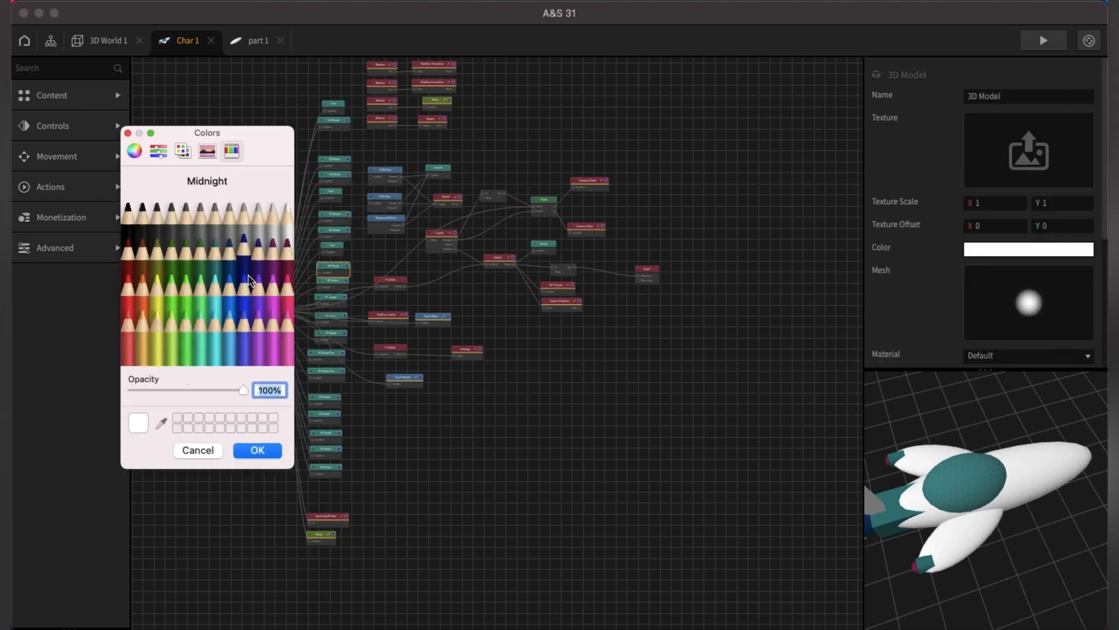
click(289, 259)
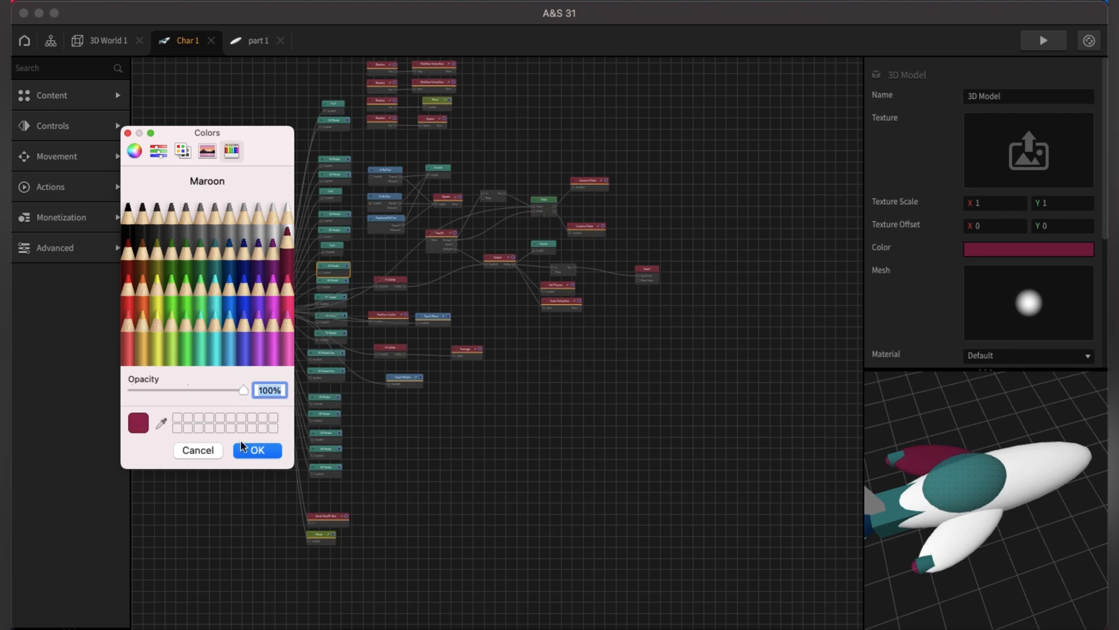
click(202, 450)
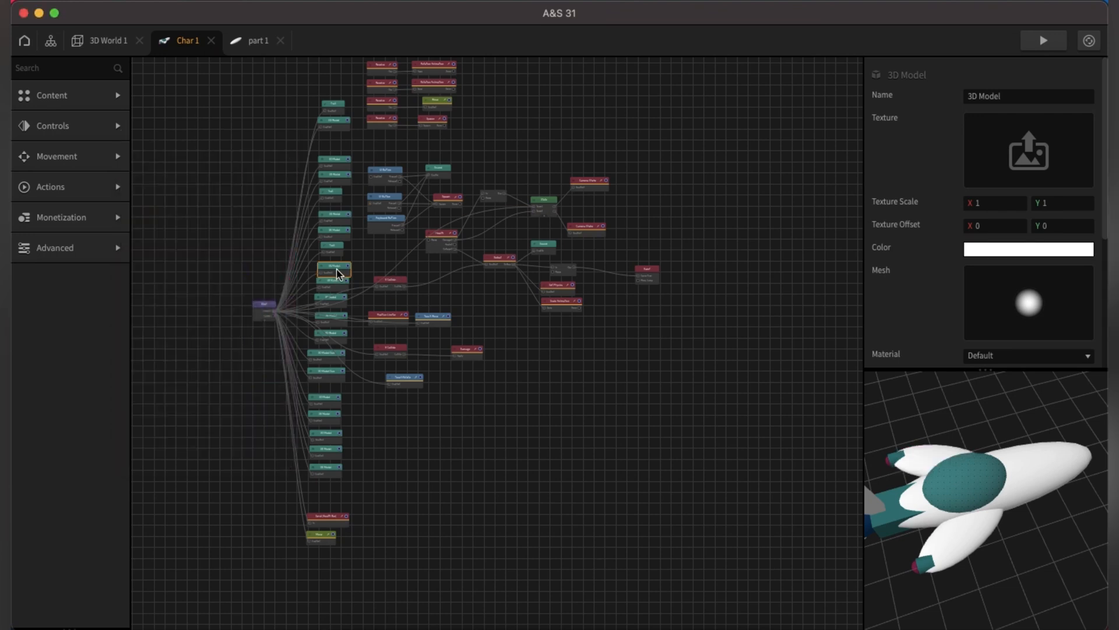
Paste the far side wing's 3D Model node into part 1 and place it just above the main body's node.
click(247, 41)
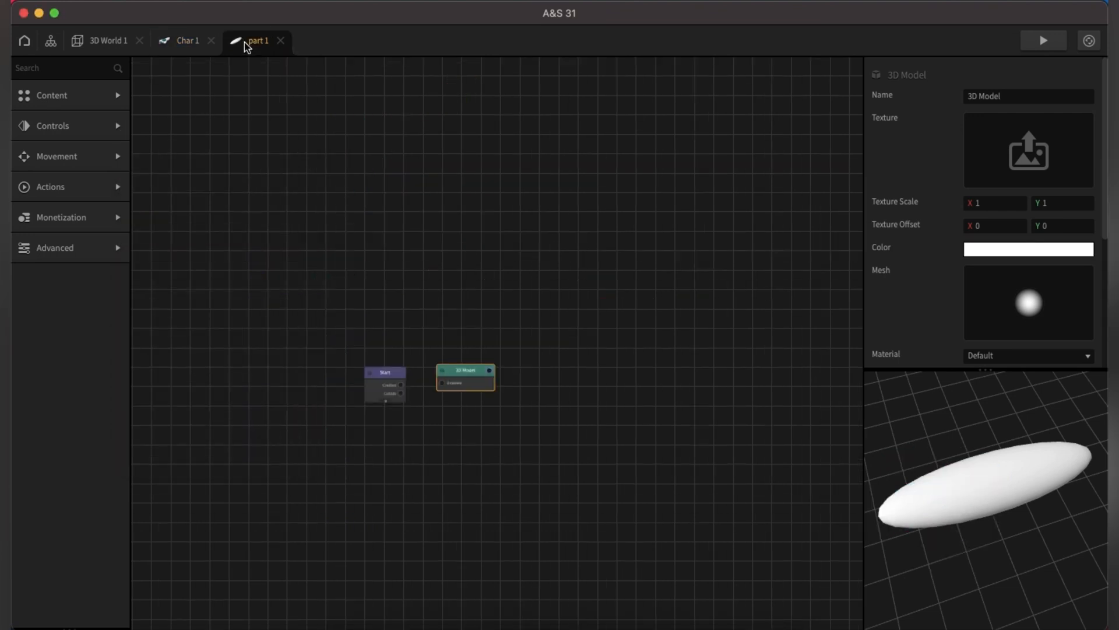
key(super+v)
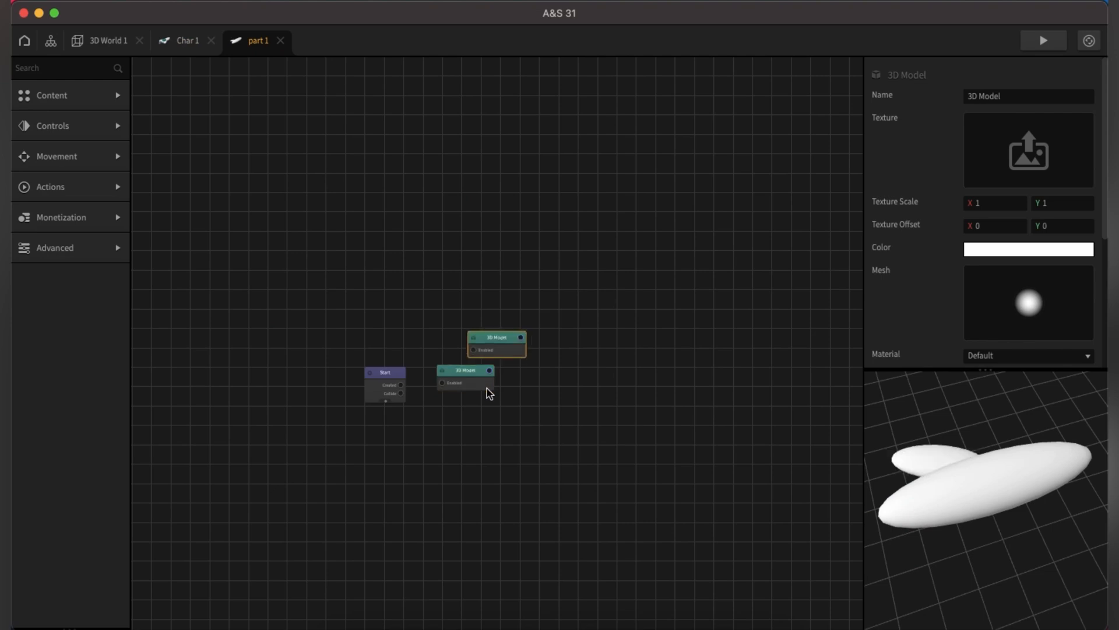
drag(501, 349, 474, 354)
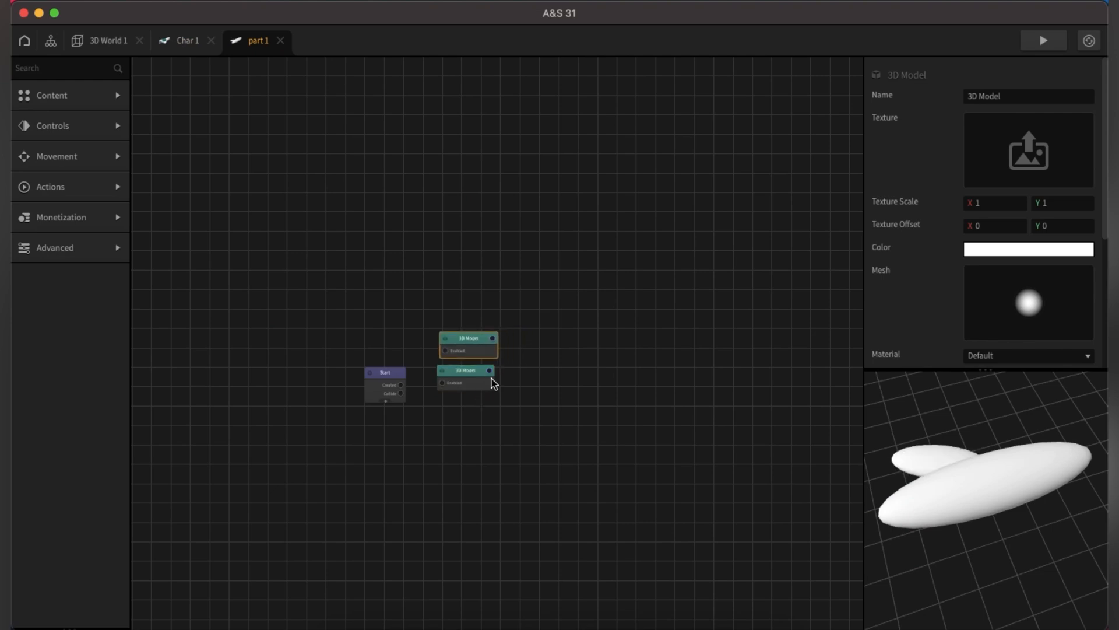
mouse_move(981, 510)
mouse_down()
mouse_move(980, 532)
mouse_move(1054, 487)
mouse_move(988, 495)
mouse_up()
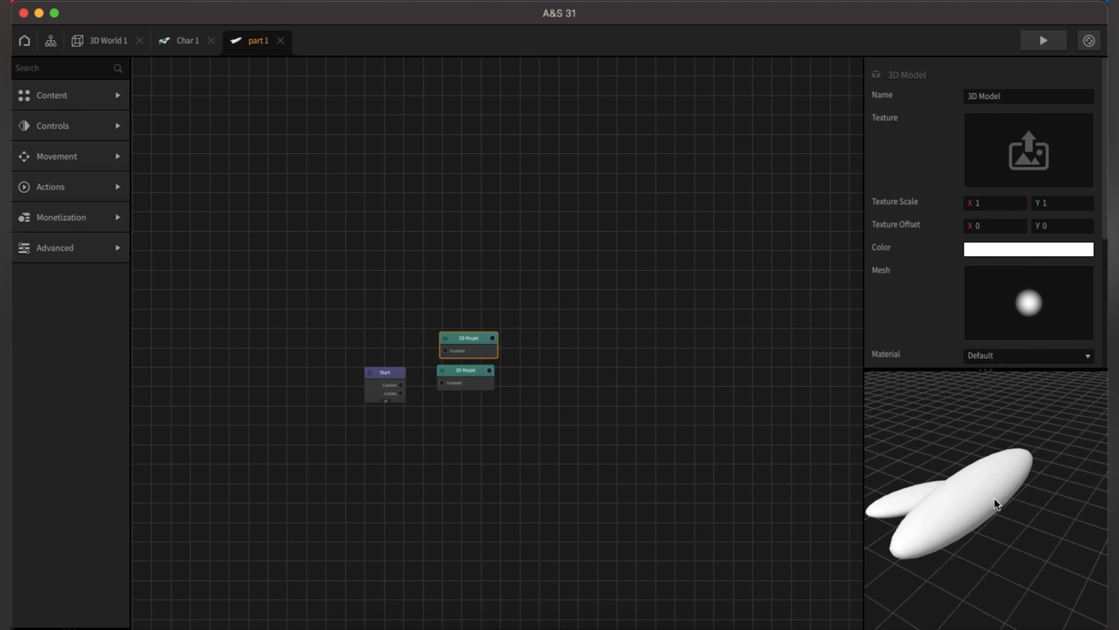
scroll(473, 447, up, 2)
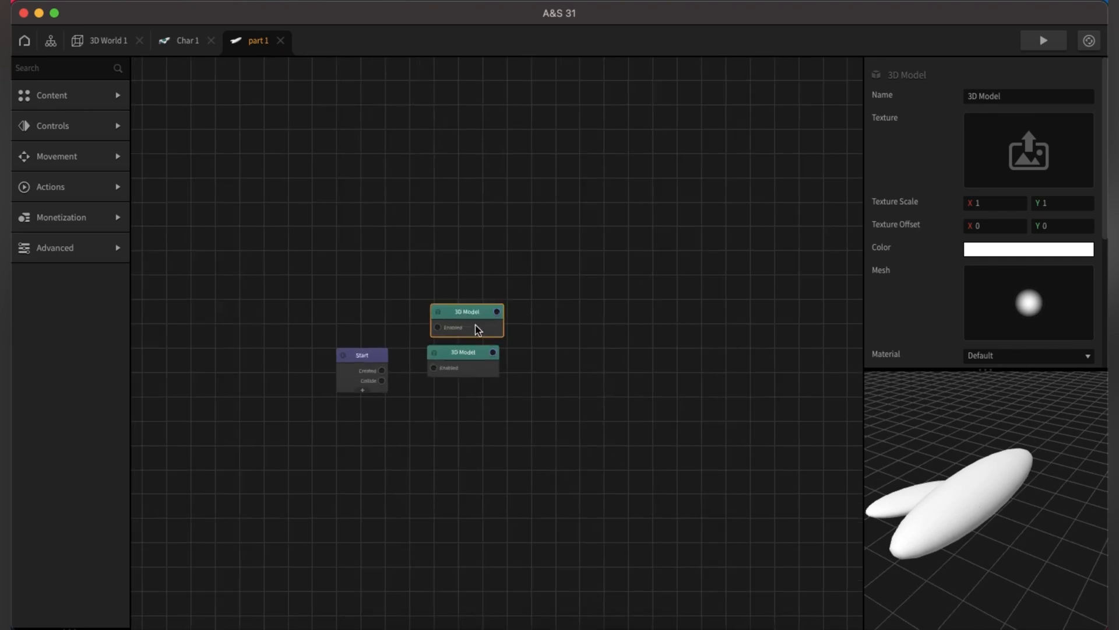
Duplicate the side wing's 3D Model node, place the main body's node above both wing nodes, and move Start beside them.
key(super+d)
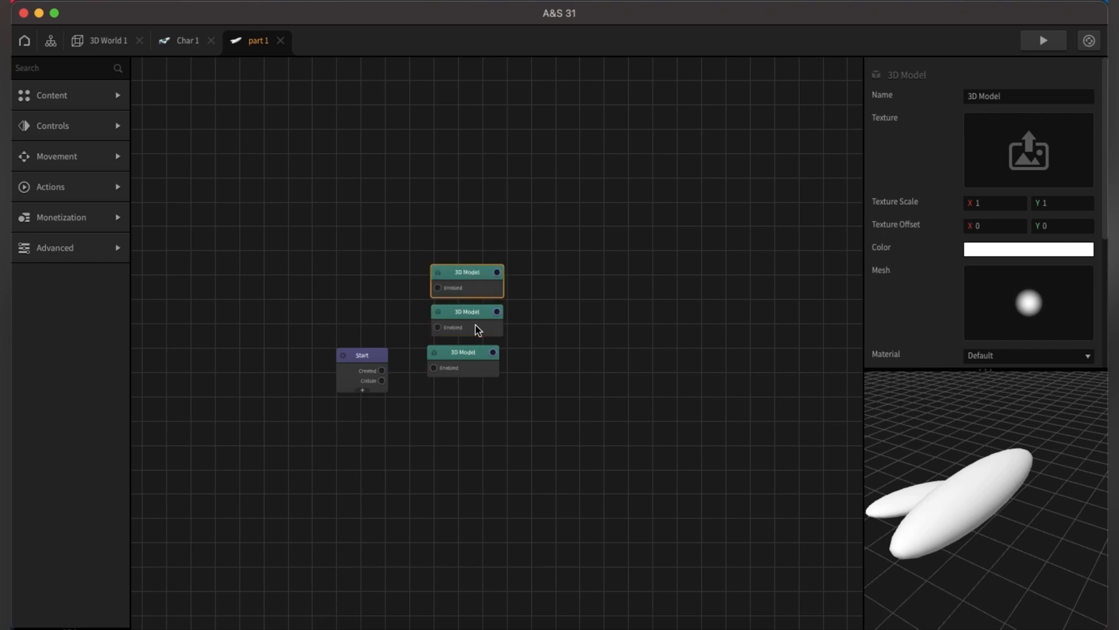
drag(472, 362, 464, 244)
drag(353, 370, 352, 289)
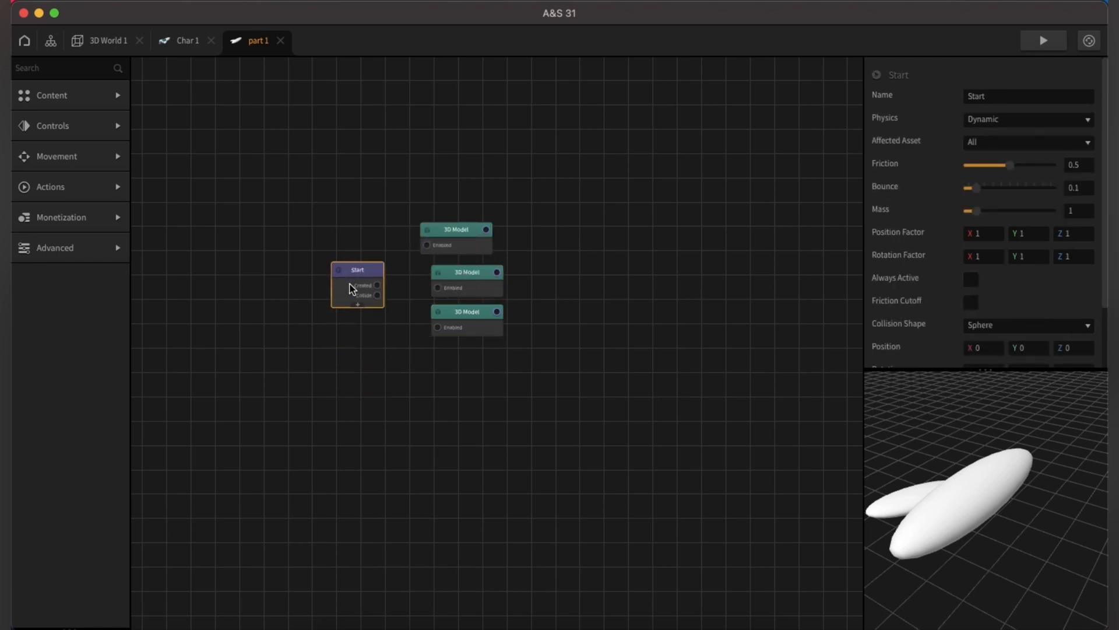
Connect Start's Created output to the Enabled input of all three 3D Model nodes and align the main body's node with the others.
drag(428, 246, 378, 286)
drag(378, 286, 438, 288)
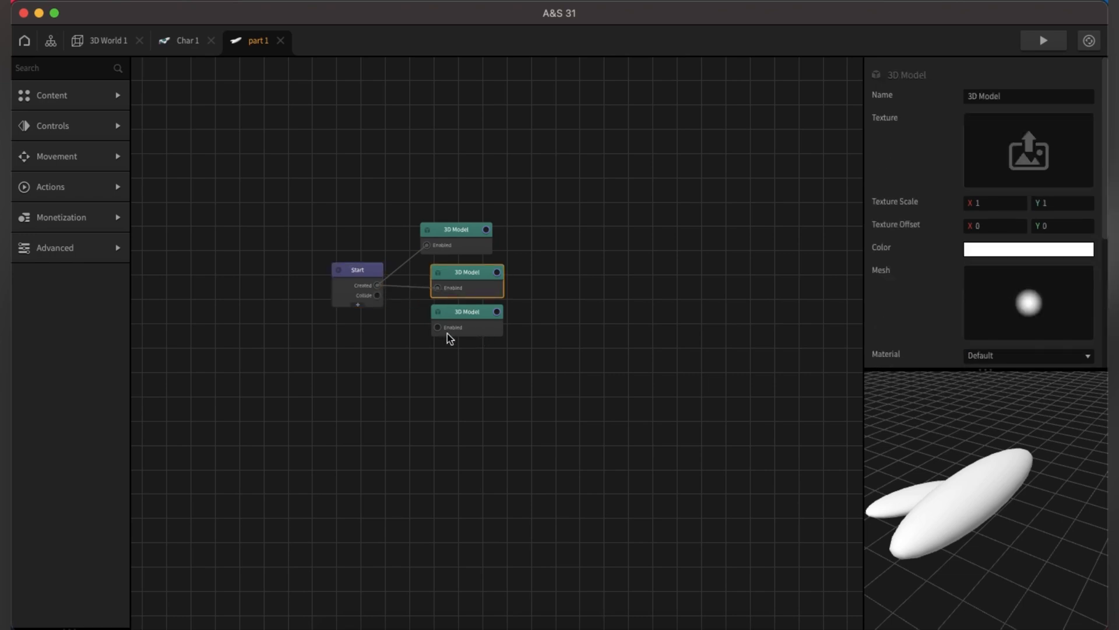
drag(438, 327, 417, 321)
drag(467, 246, 475, 249)
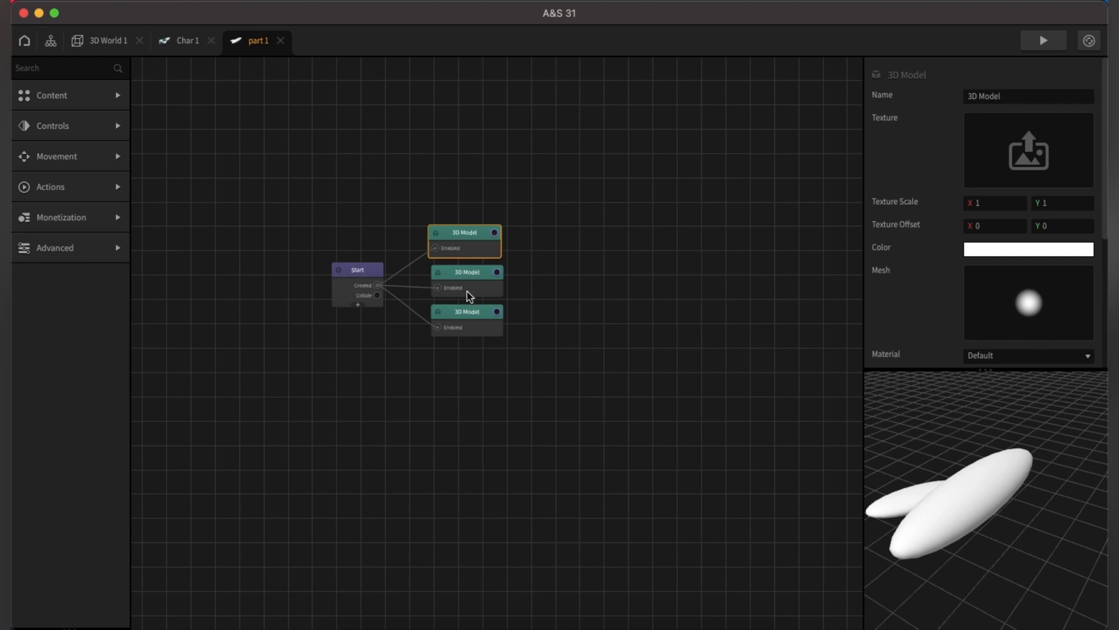
Mirror the lower wing node's model to the near side of the body with Position X 1 and Rotation Y -65.
click(478, 331)
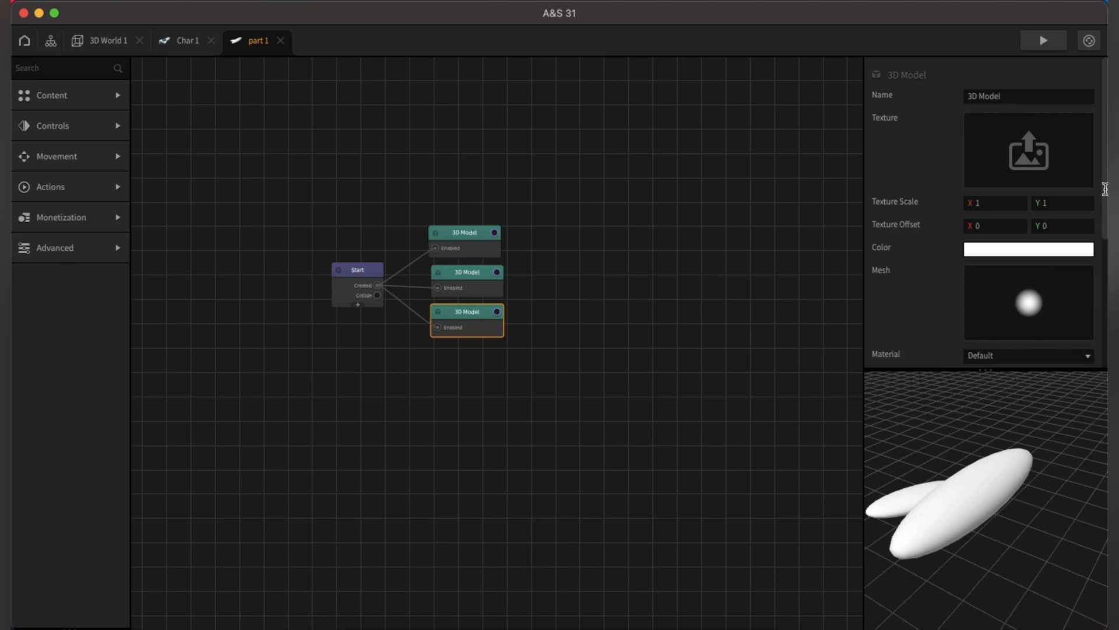
drag(1106, 187, 1101, 432)
click(980, 298)
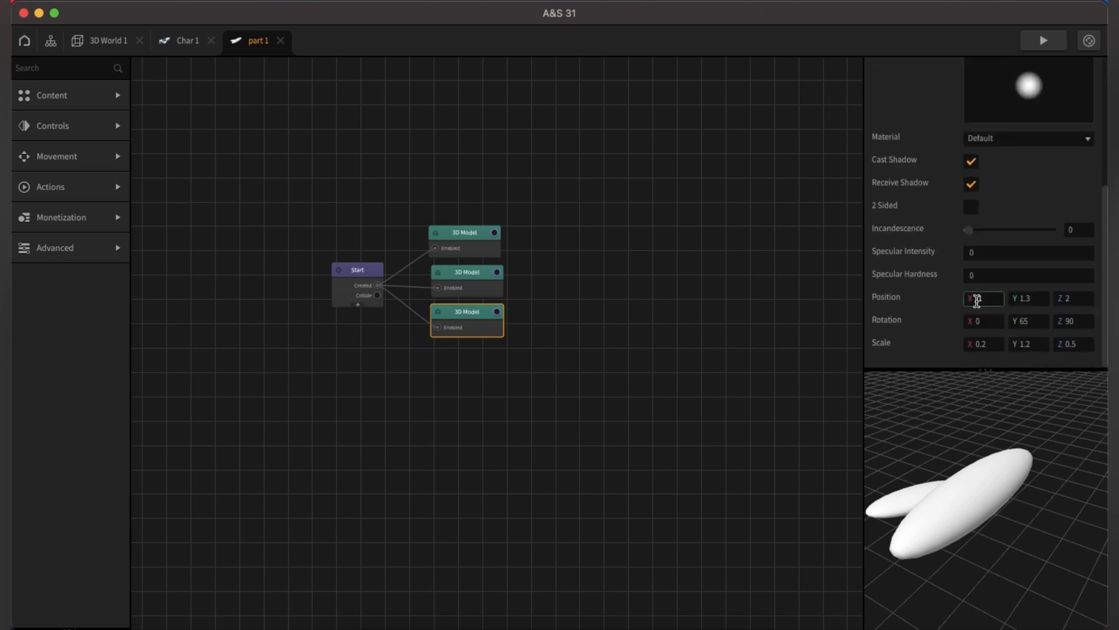
key(BackSpace)
key(Return)
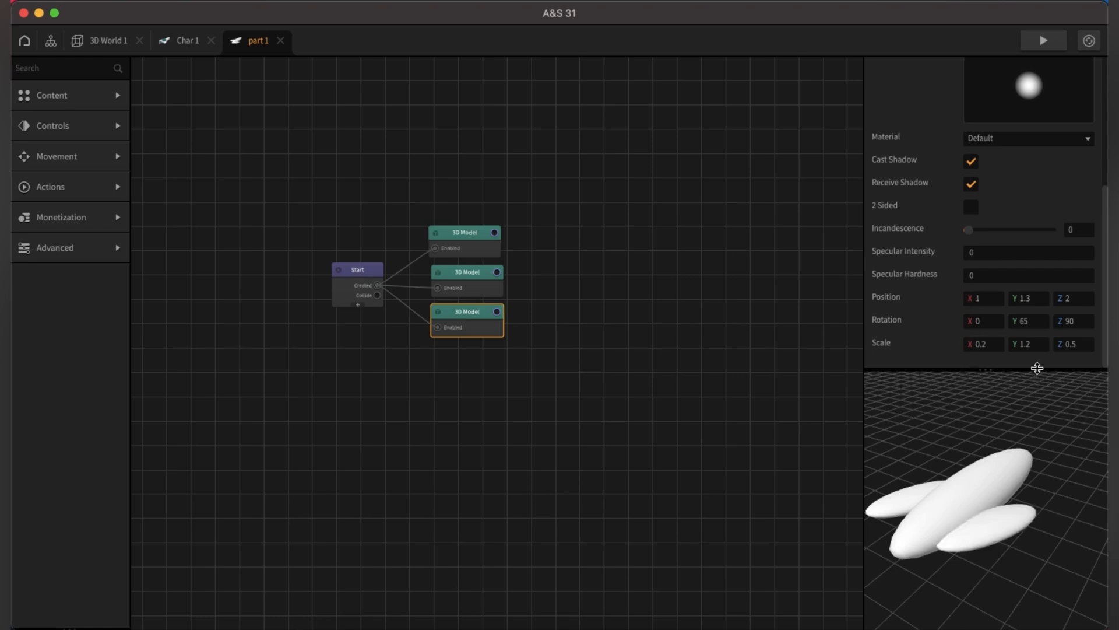
click(1020, 323)
text(-)
key(Return)
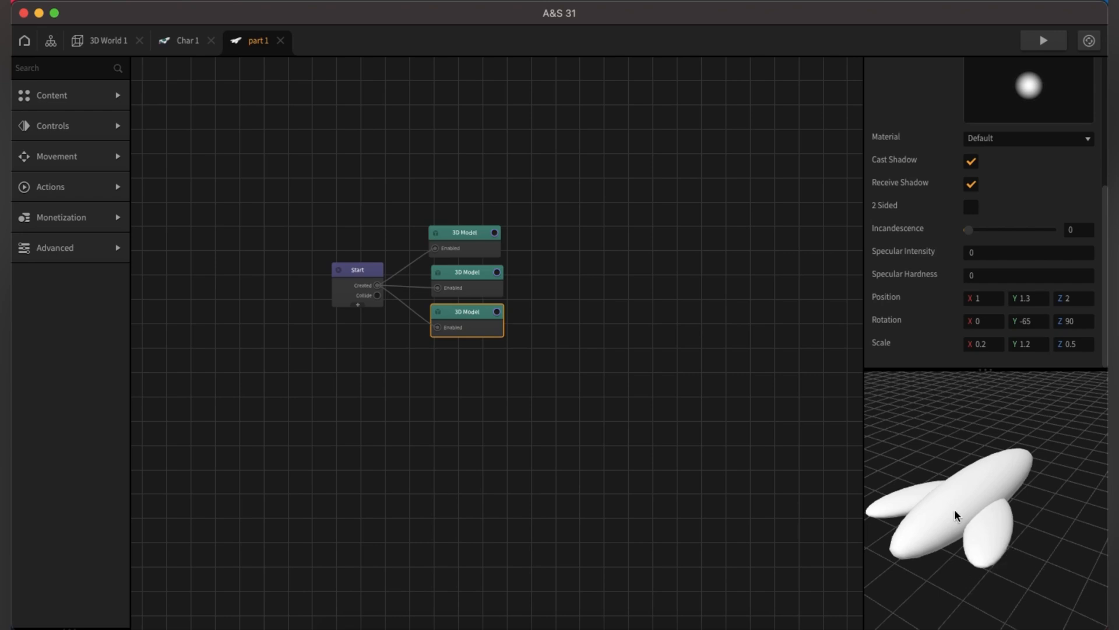
drag(1023, 533, 996, 545)
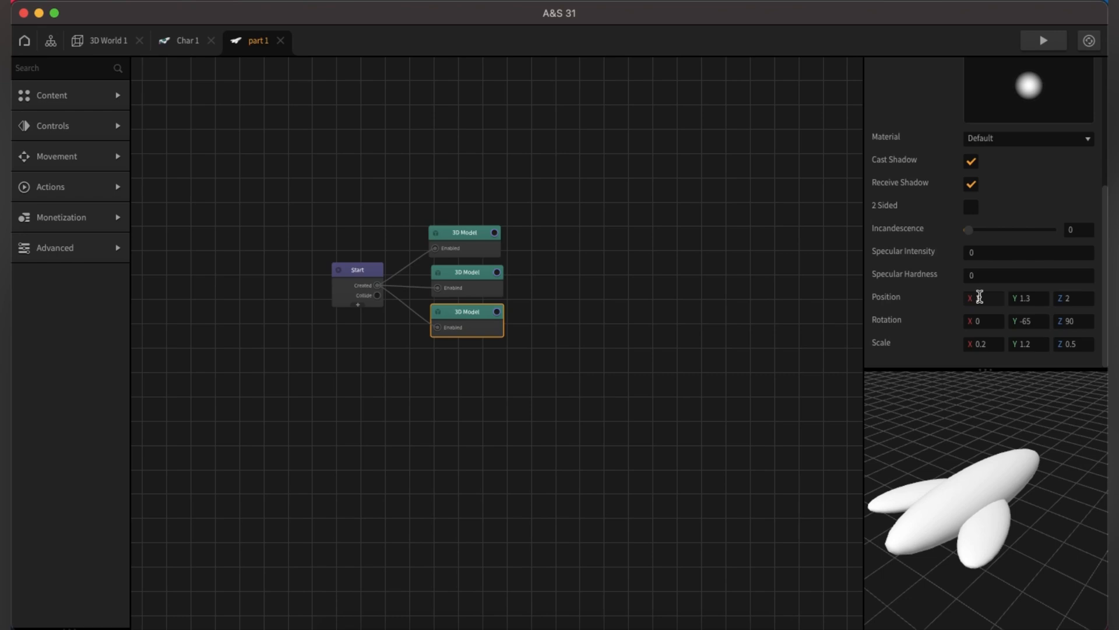
click(475, 288)
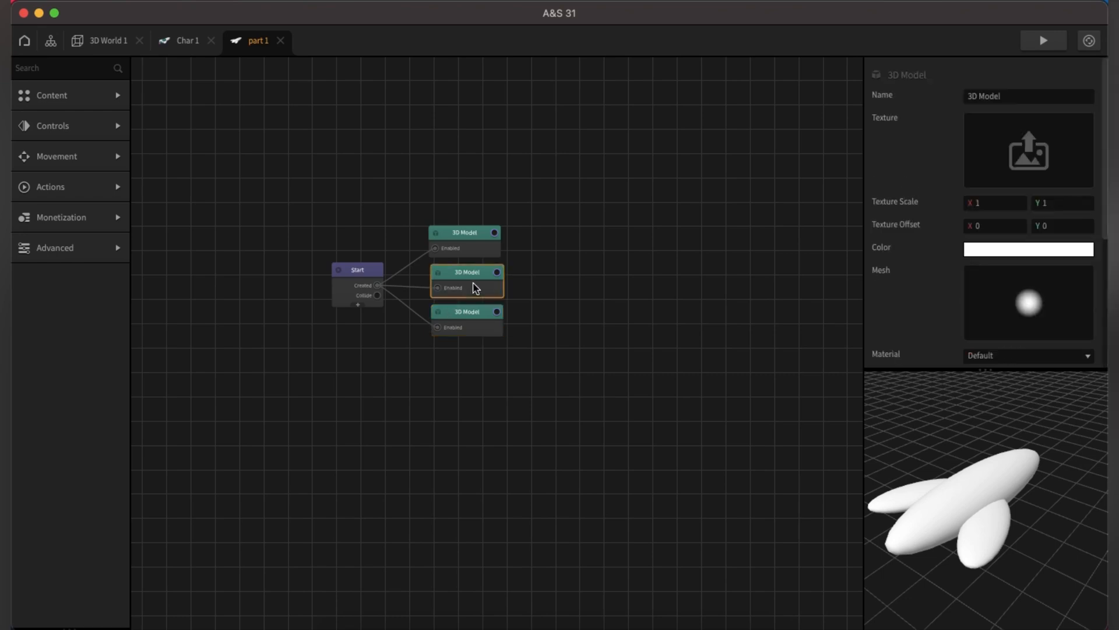
drag(1104, 213, 1104, 366)
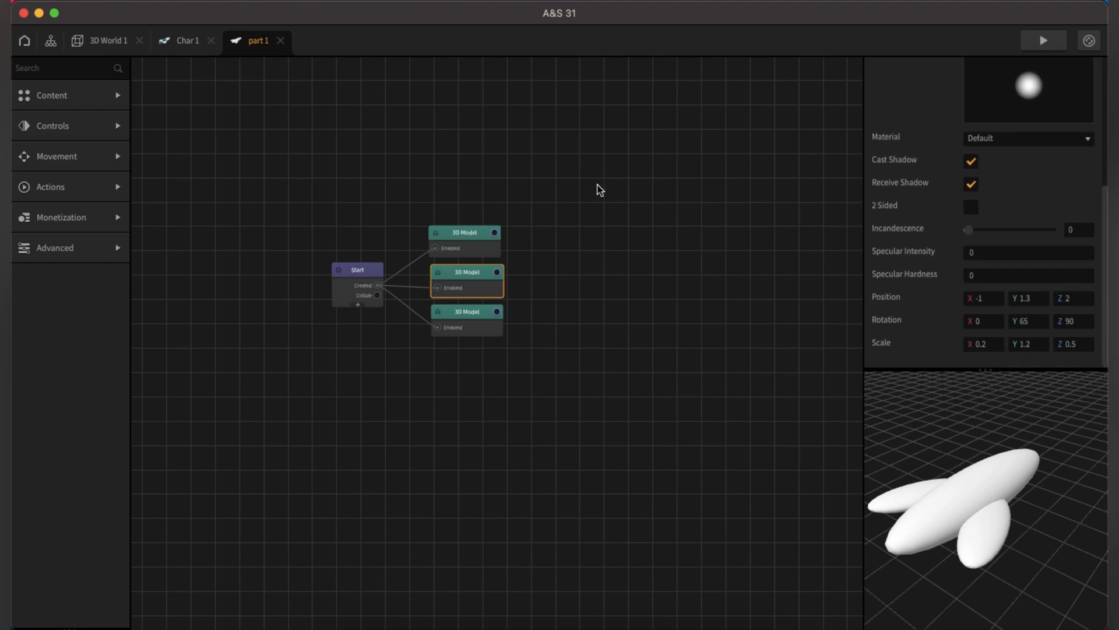
Copy the teal canopy's 3D Model node from Char 1 into part 1 below the others and connect it to Start's Created output.
click(183, 41)
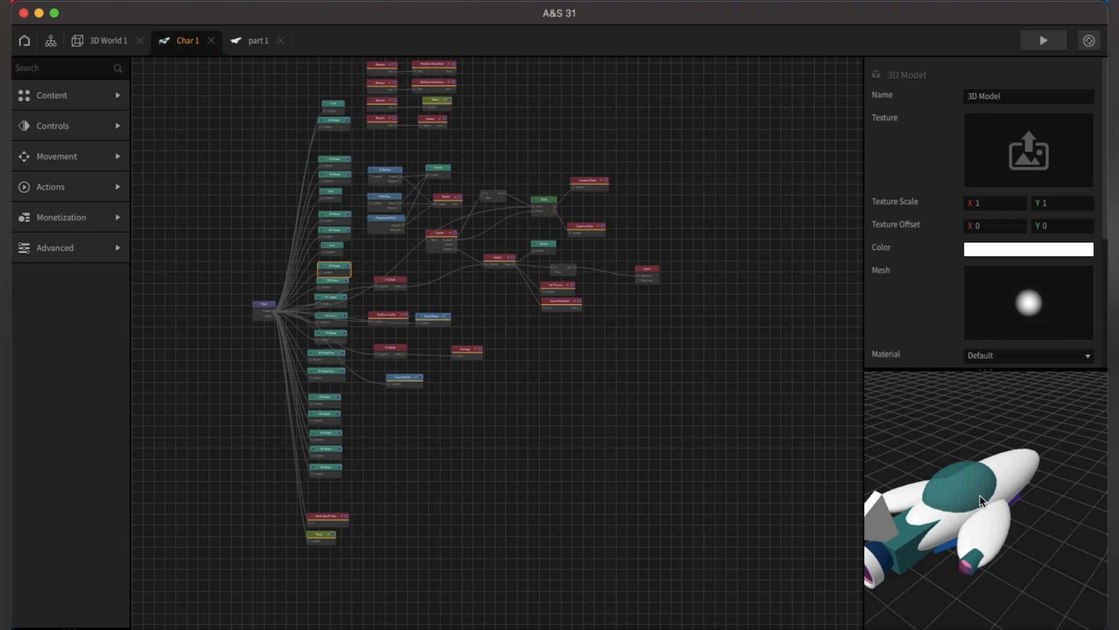
click(332, 283)
scroll(344, 315, up, 3)
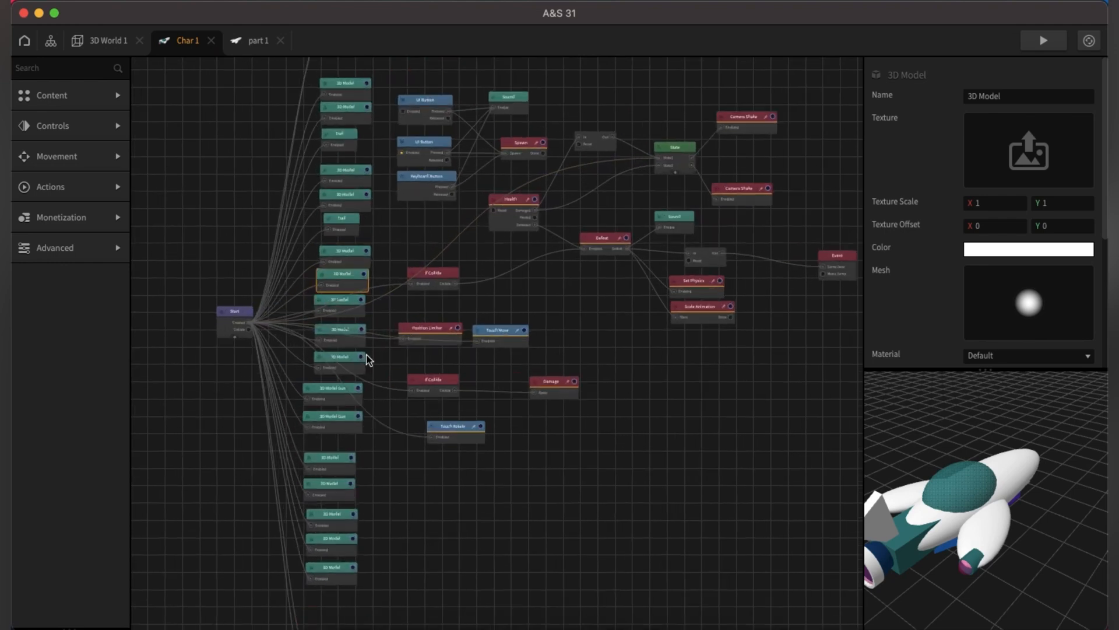
click(357, 316)
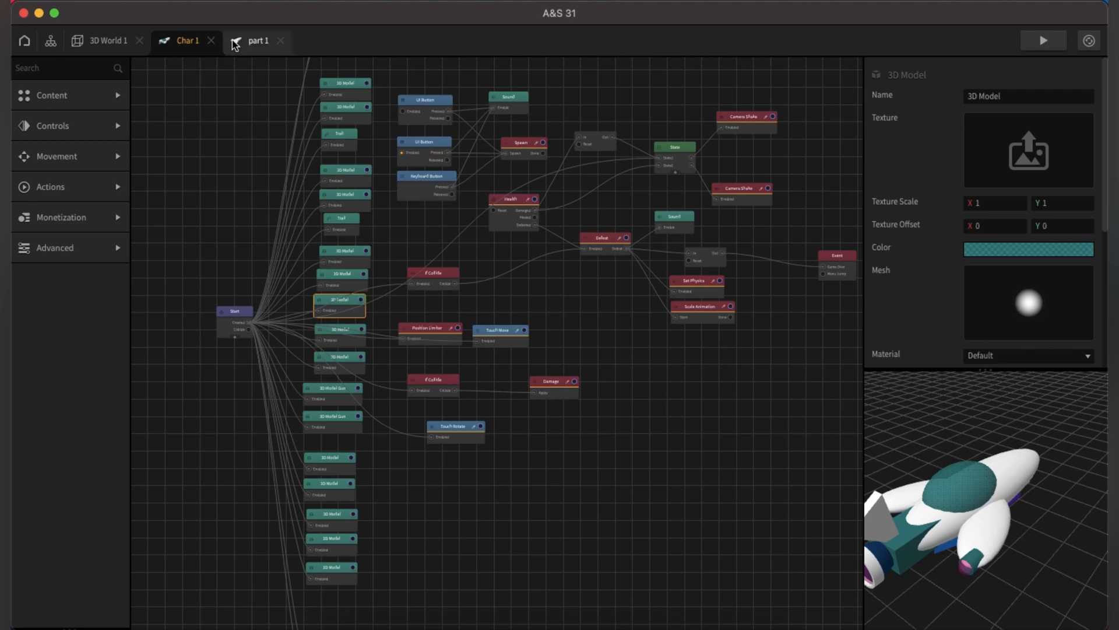
click(250, 42)
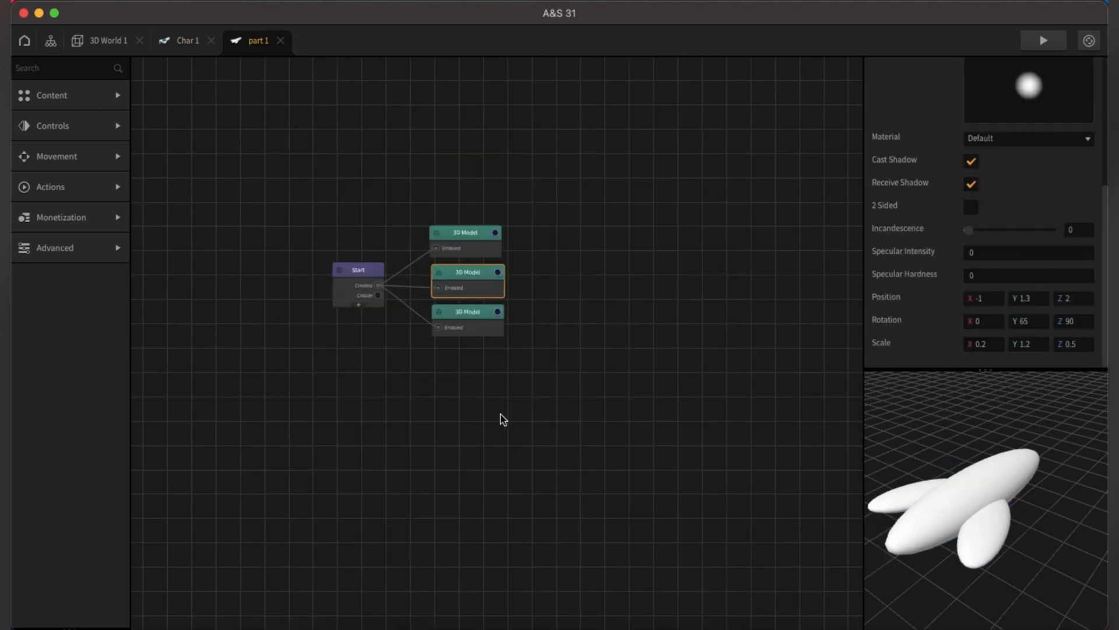
key(super+v)
drag(507, 358, 380, 289)
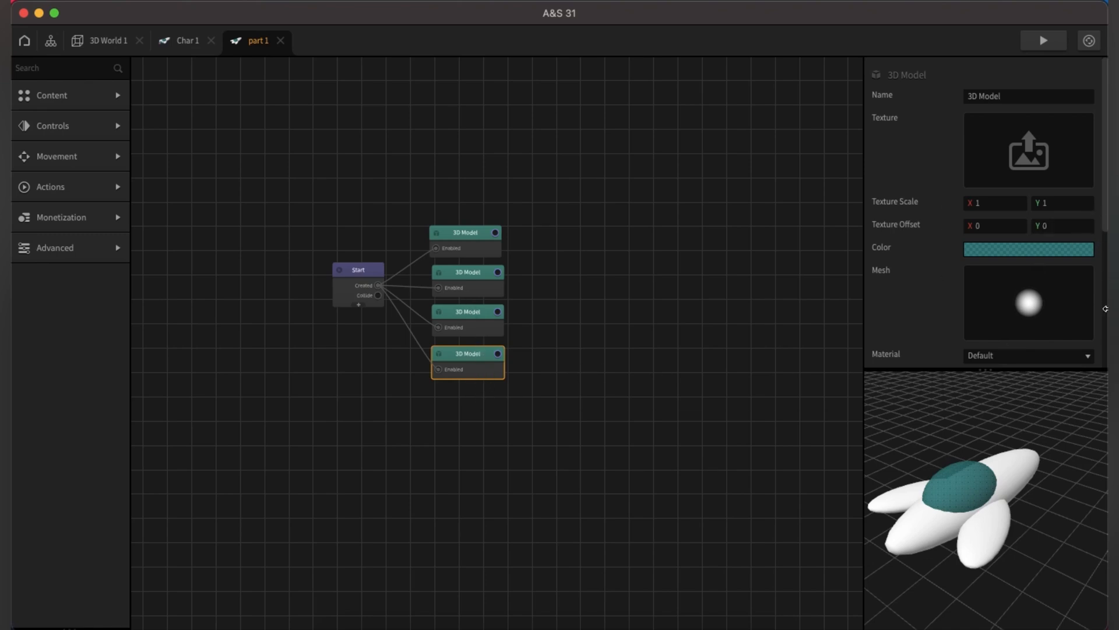
Flatten the canopy by setting its Scale X to 0.3.
scroll(1104, 230, down, 5)
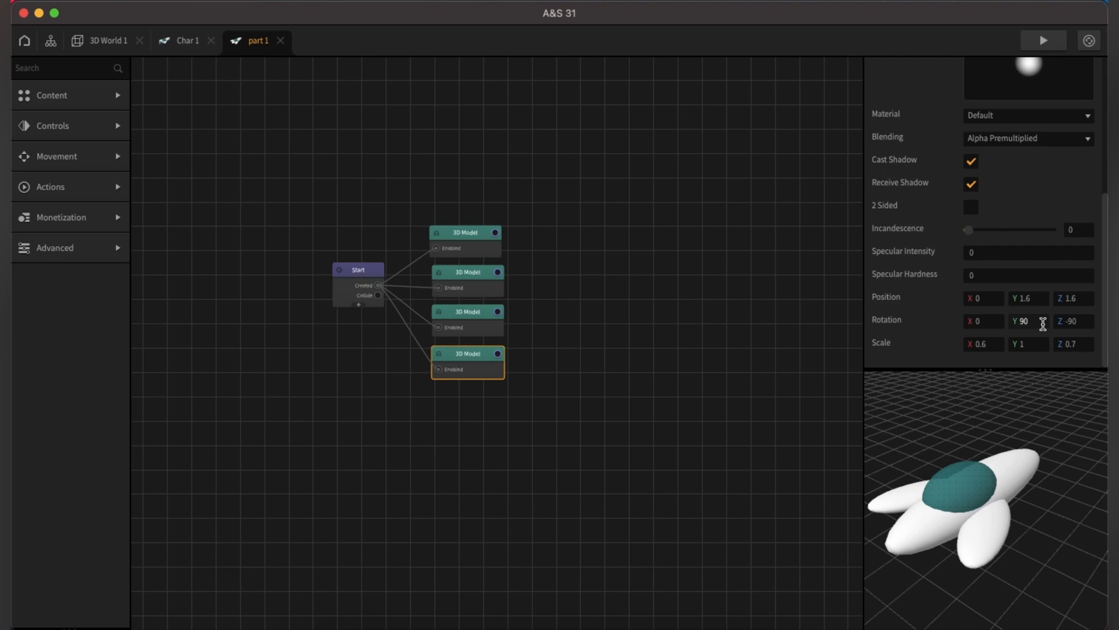
click(1000, 347)
key(BackSpace)
text(3)
click(914, 347)
mouse_move(973, 519)
mouse_down()
mouse_move(943, 534)
mouse_move(885, 487)
mouse_move(967, 525)
mouse_up()
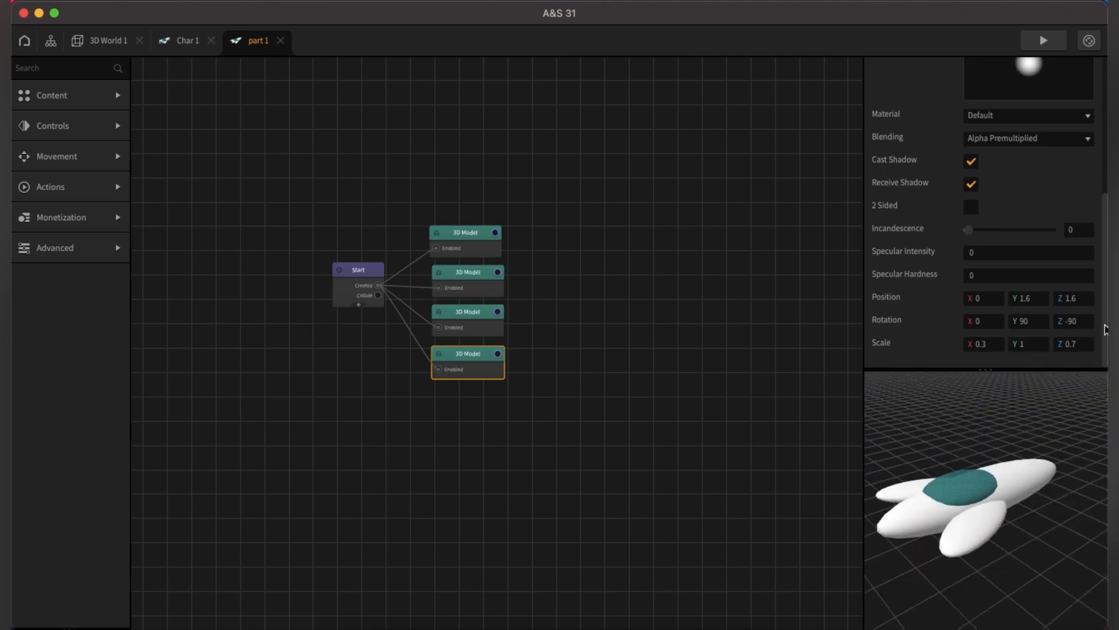
Change the canopy's color to Tungsten at 100% opacity.
drag(1104, 330, 1106, 200)
click(1041, 237)
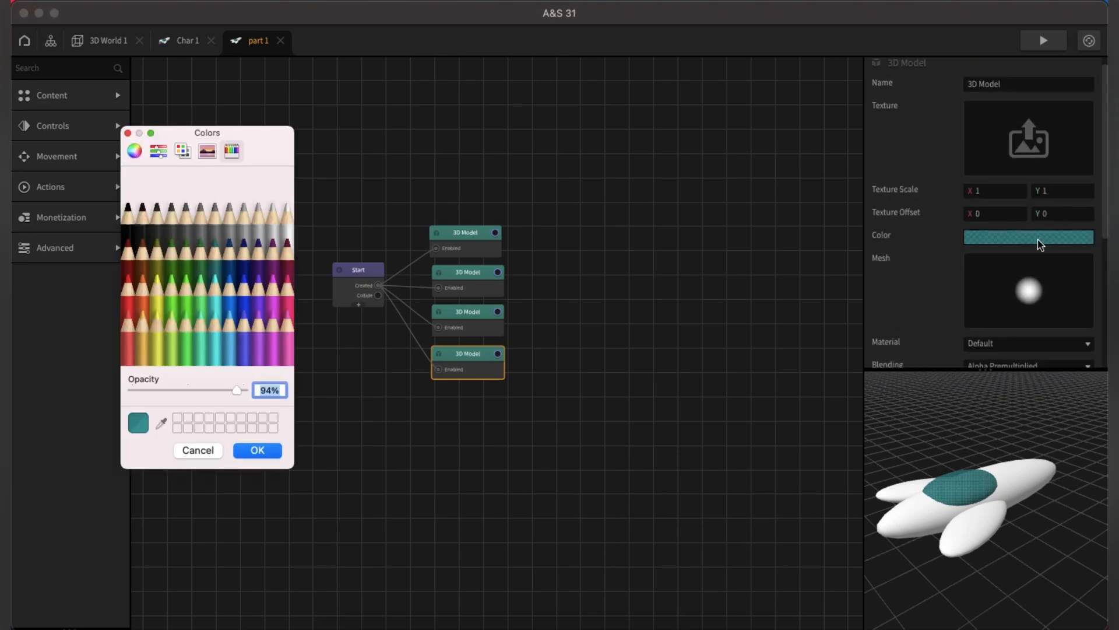
click(185, 225)
click(173, 226)
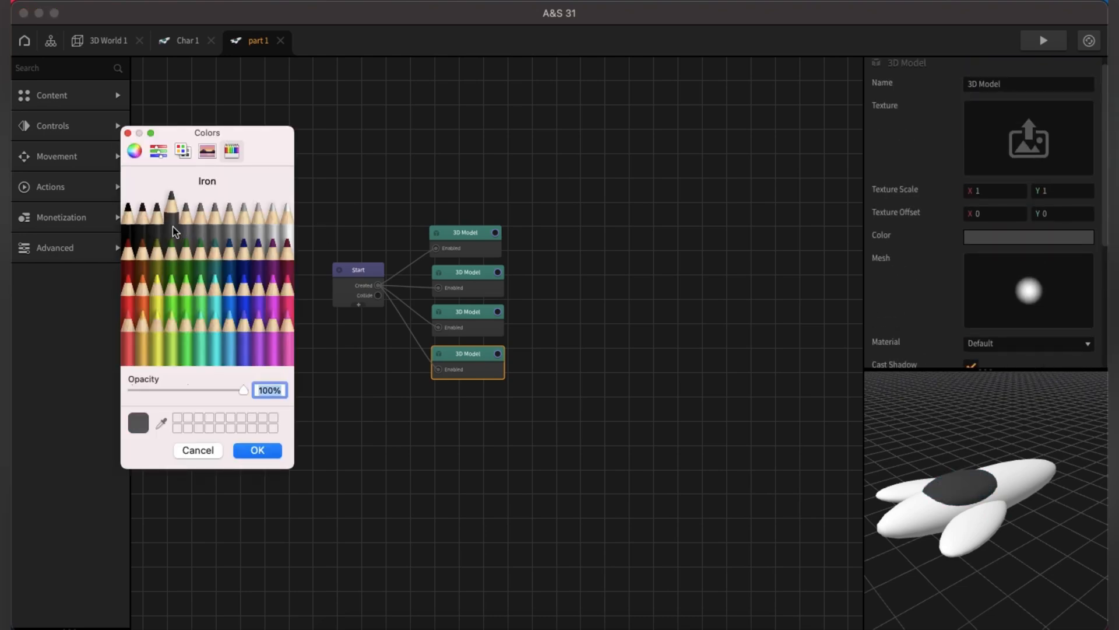
click(160, 226)
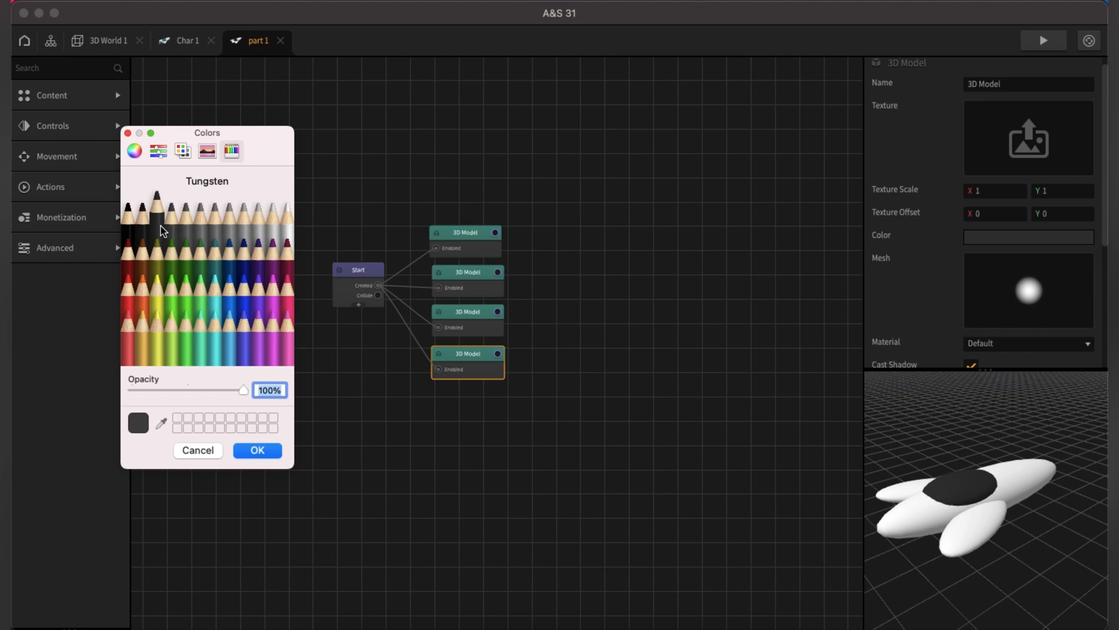
click(245, 449)
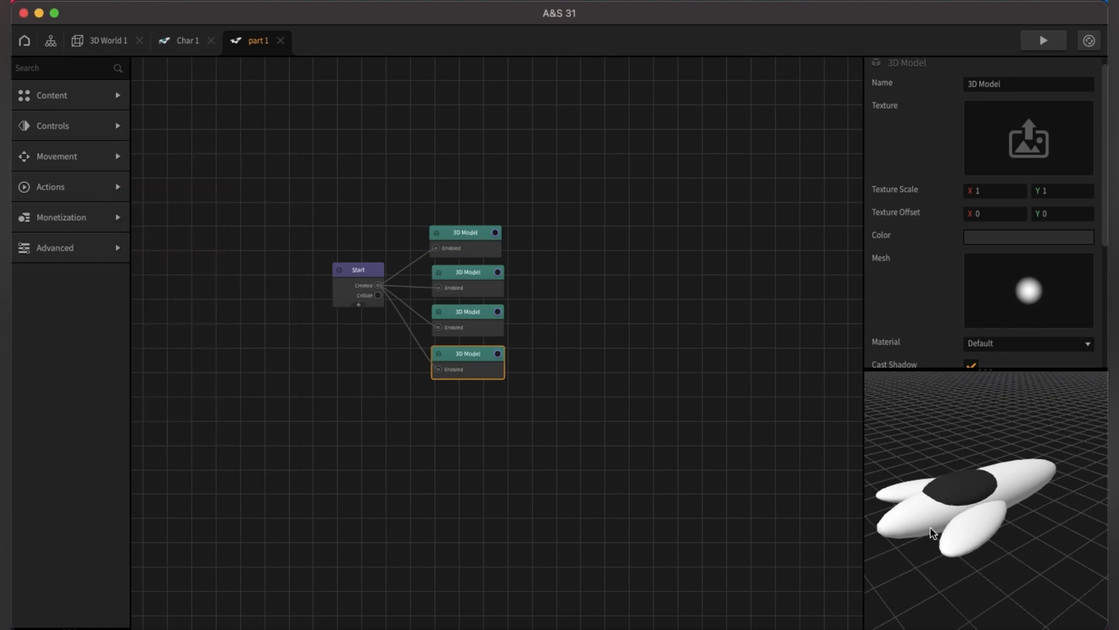
drag(933, 532, 967, 528)
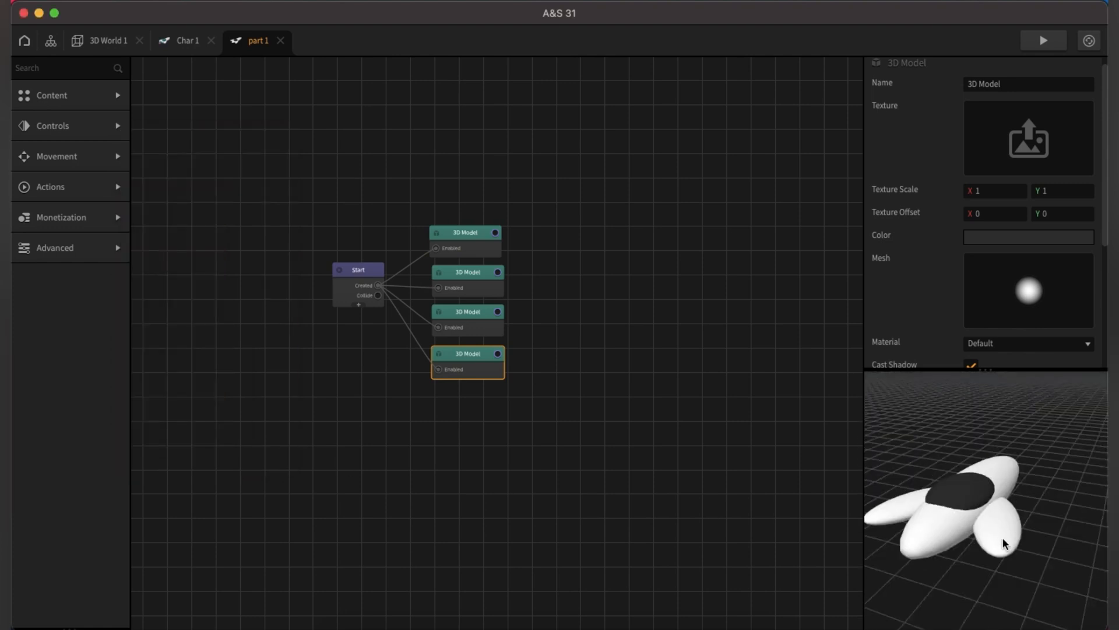
Check that the node above the canopy's is the near side wing by temporarily coloring it Asparagus.
click(472, 330)
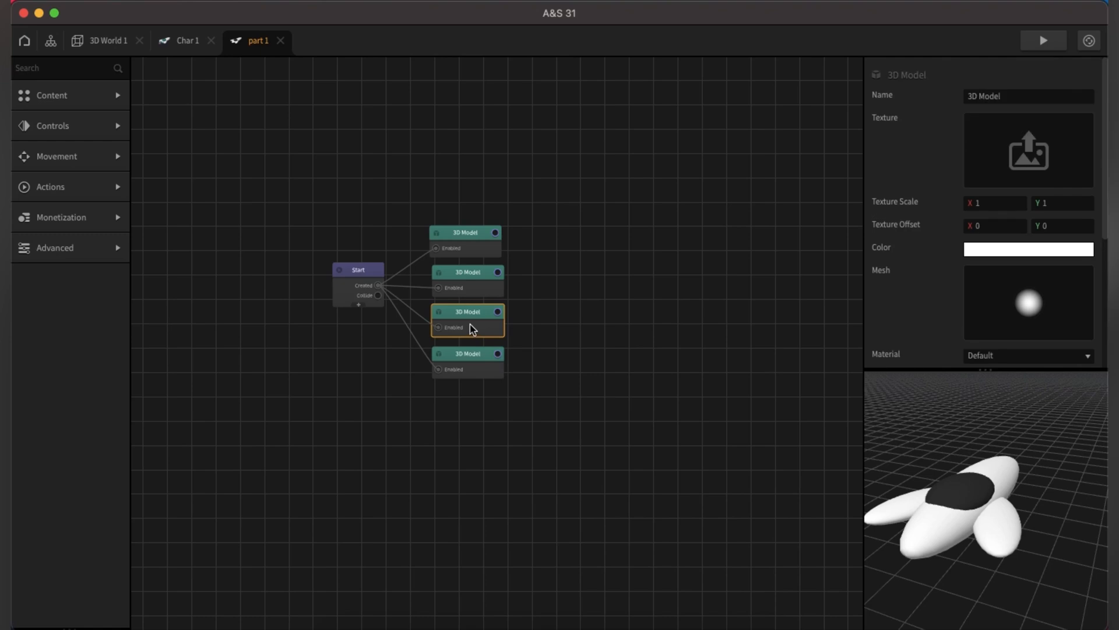
click(972, 249)
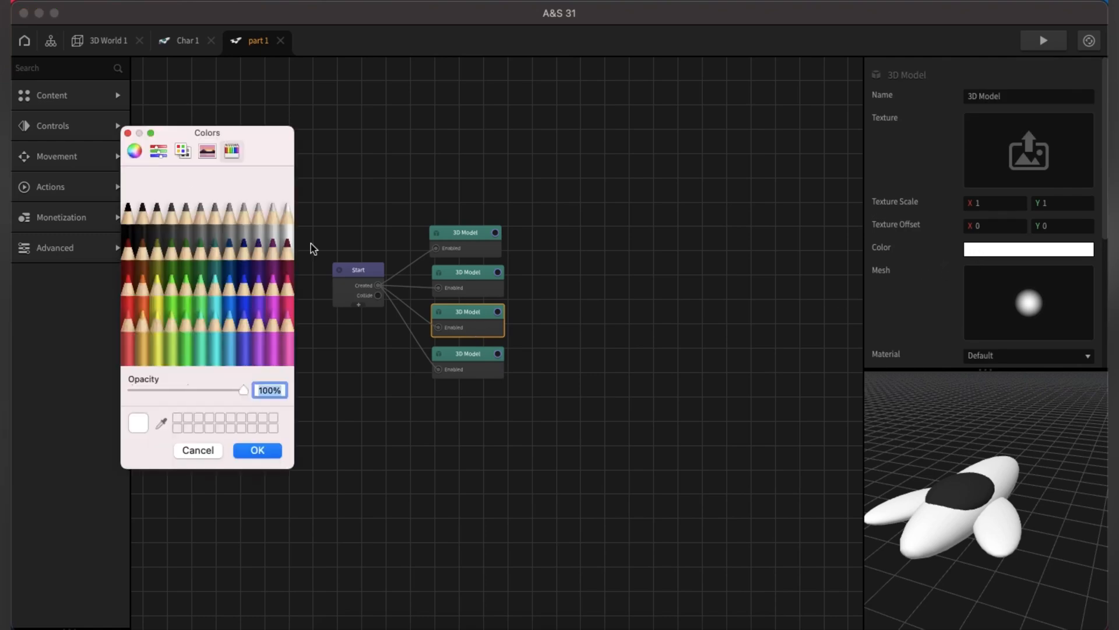
click(155, 257)
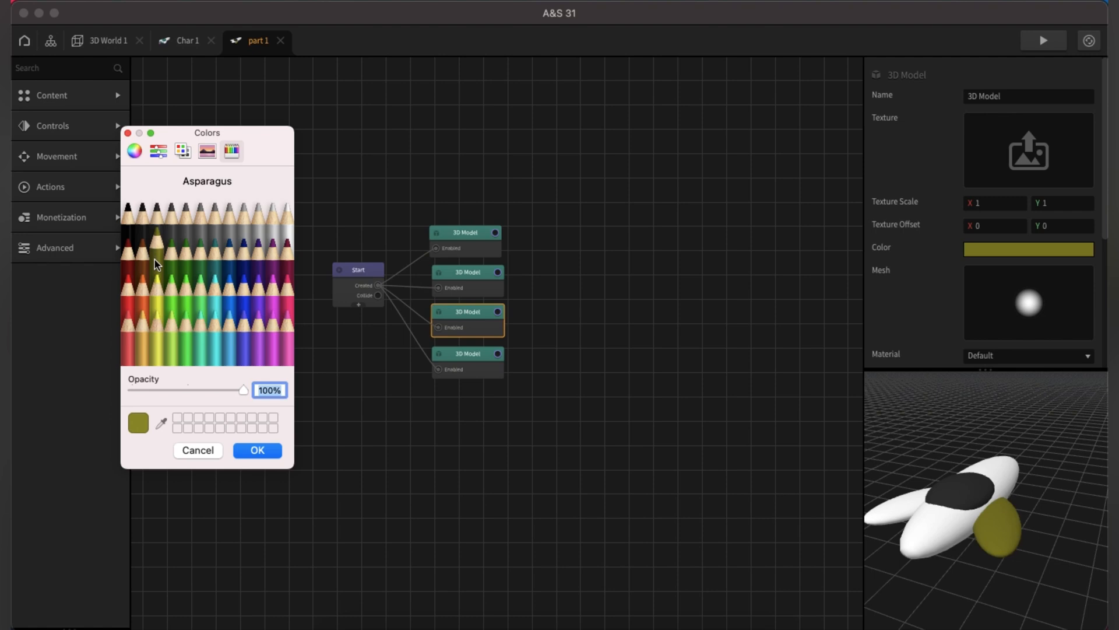
click(190, 450)
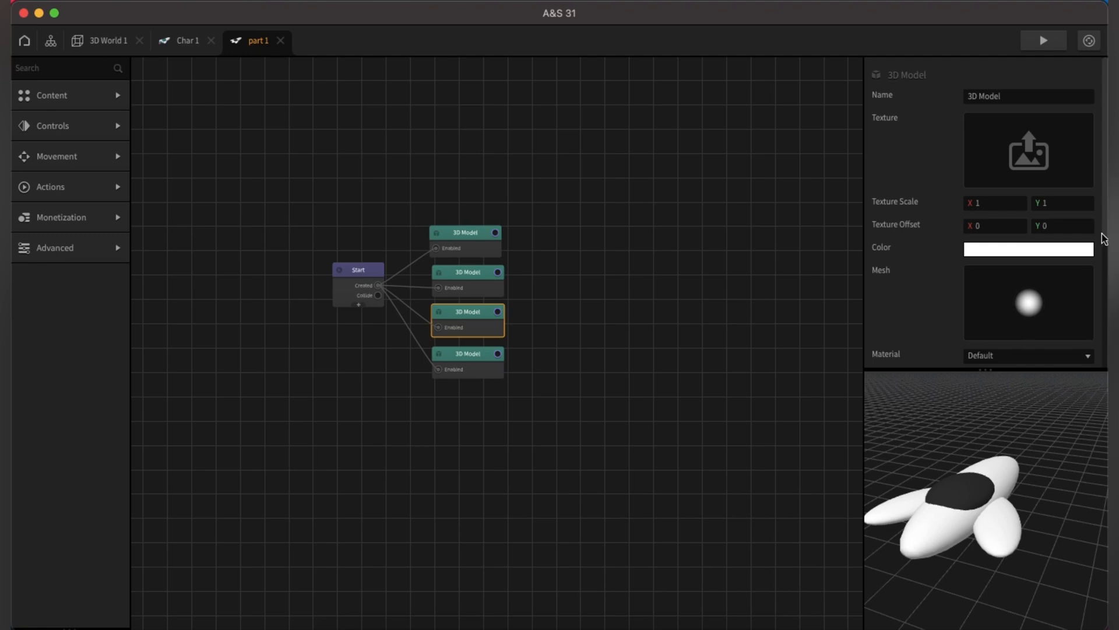
Move the near side wing closer to the body by setting its Position X to .4 and Z to 1.5.
scroll(1049, 292, down, 5)
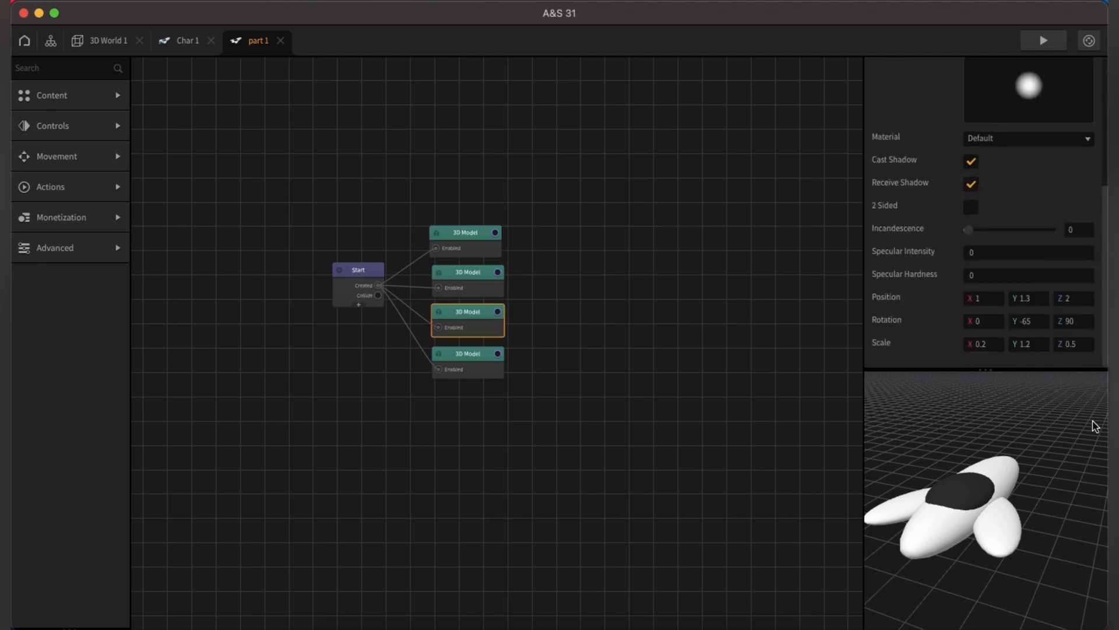
click(989, 297)
click(1086, 297)
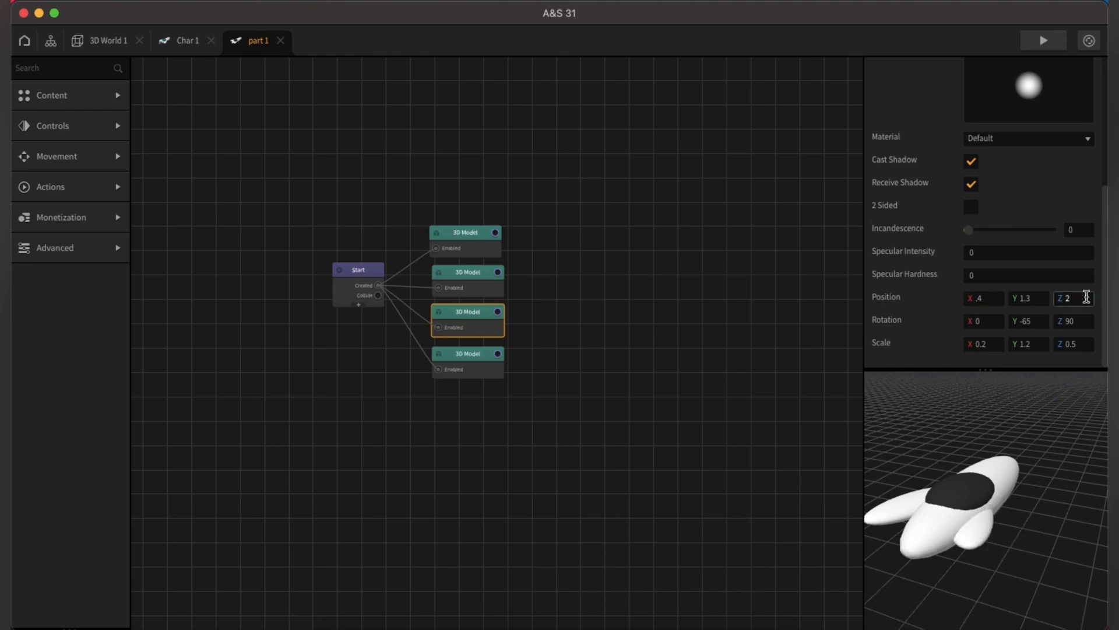
key(BackSpace)
text(1.5)
click(954, 331)
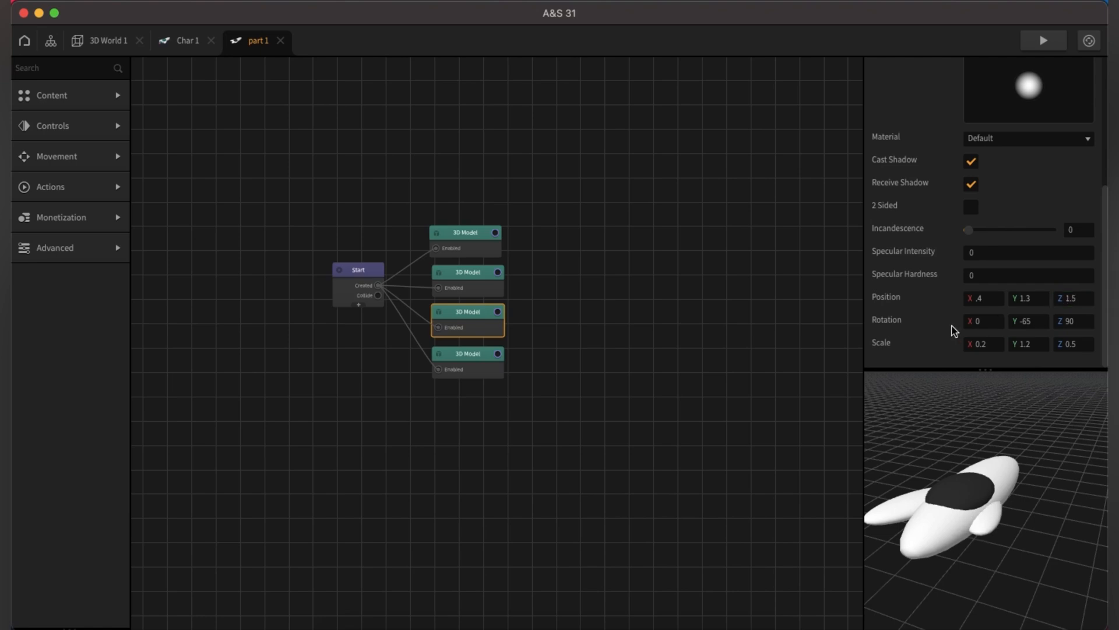
Set the near side wing's Rotation Y to 90 and its Scale to X 0.25 and Y 1.3.
click(1039, 322)
text(90)
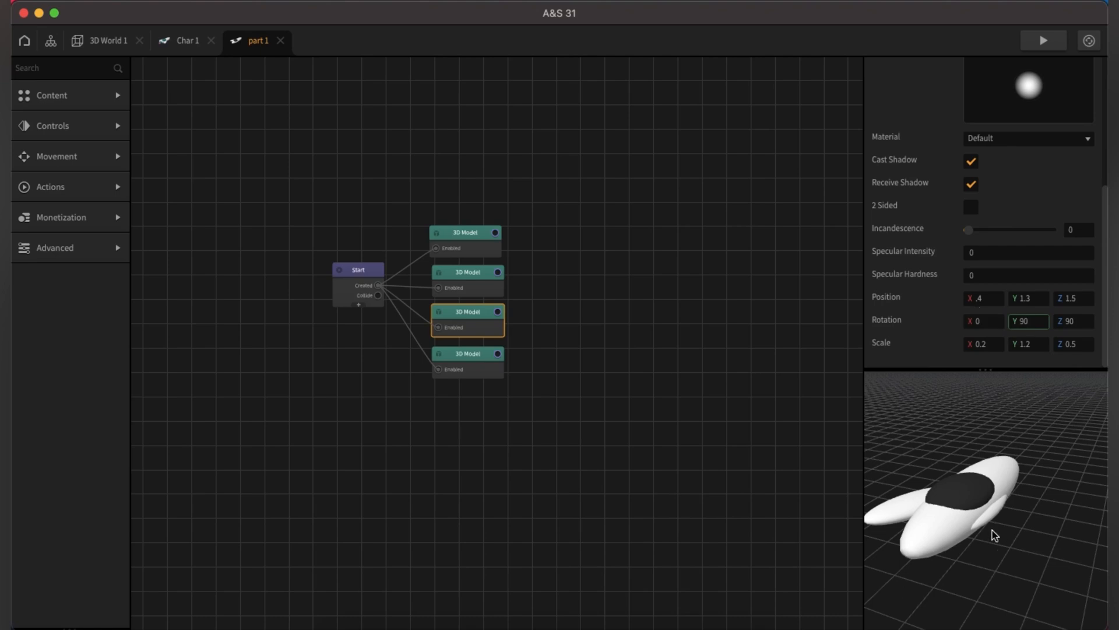
click(996, 344)
text(5)
key(Return)
click(1028, 345)
key(BackSpace)
text(3)
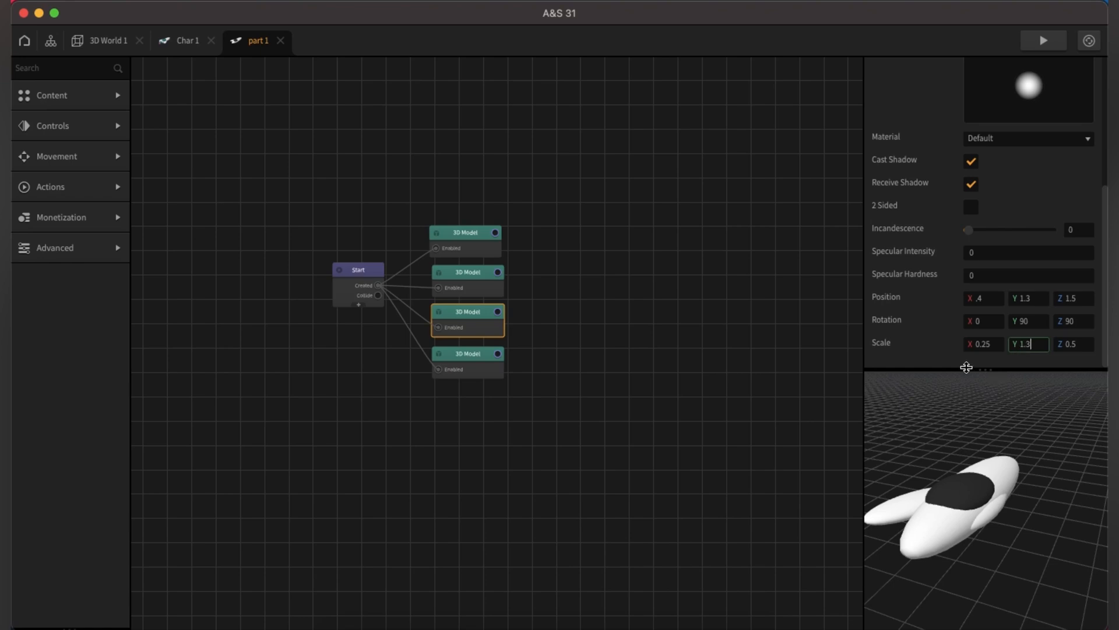
key(Return)
Change the near side wing's color to Tungsten at 100% opacity and view the result from above and the side.
drag(1105, 313, 1106, 187)
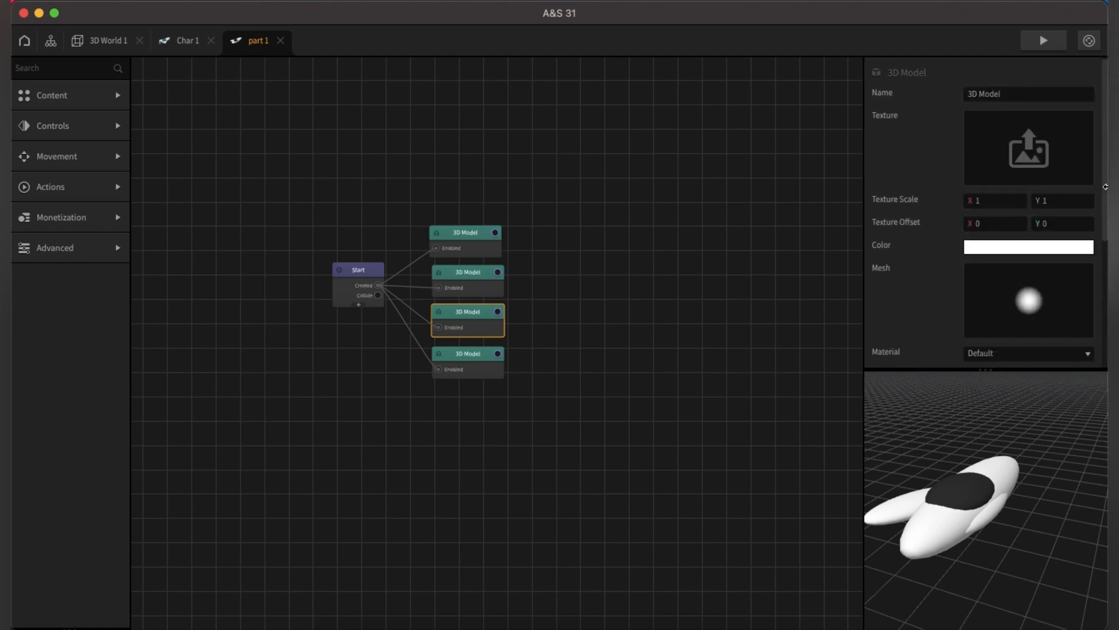
click(1024, 249)
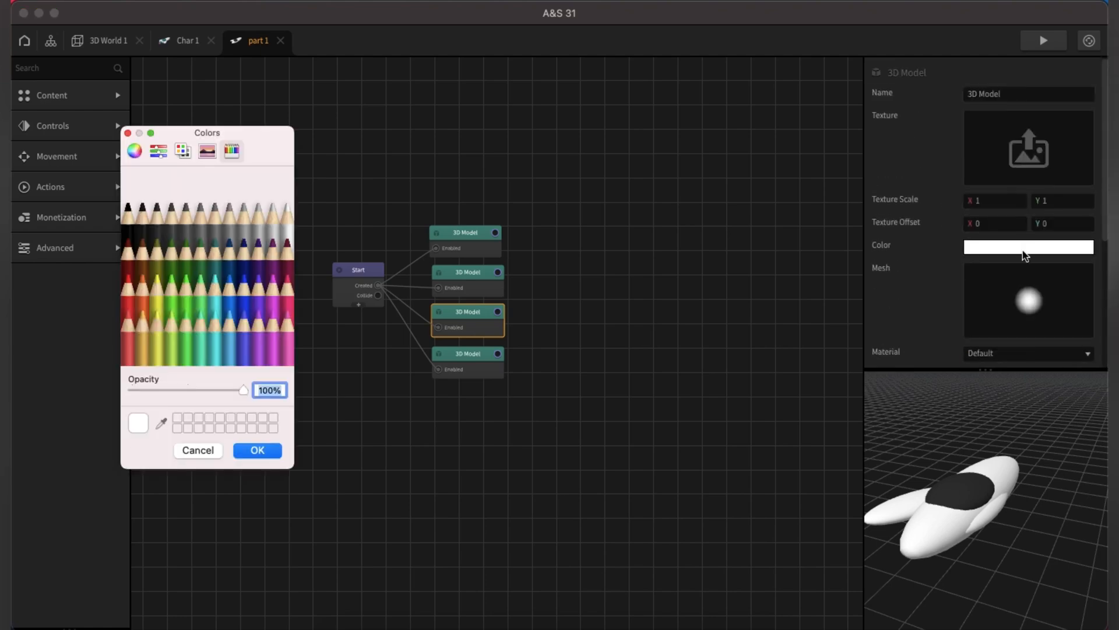
click(161, 232)
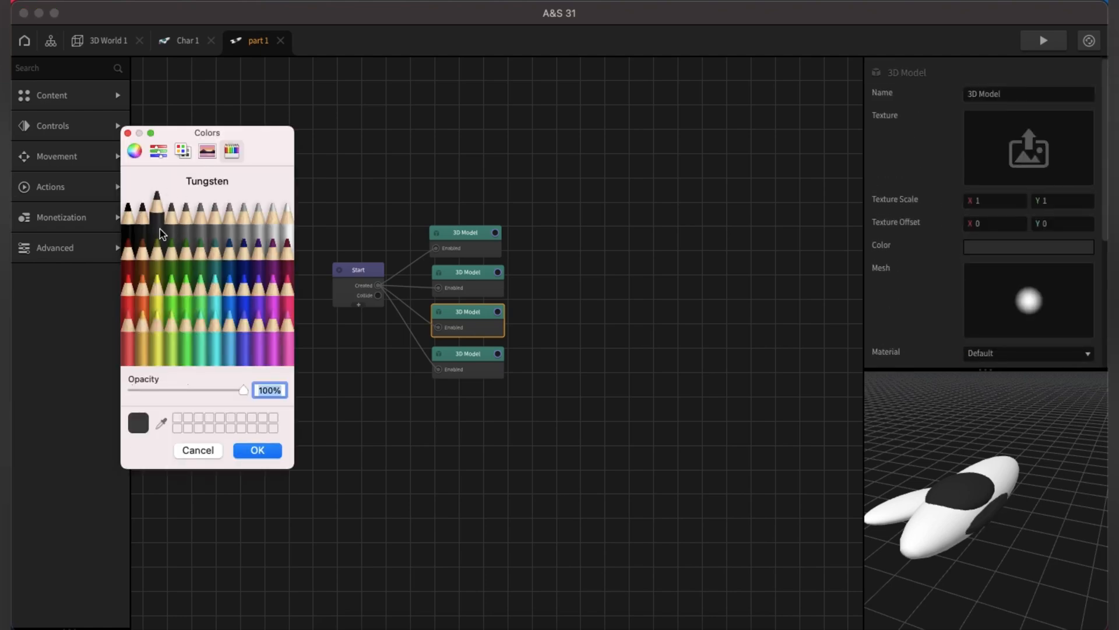
click(260, 450)
mouse_move(990, 529)
mouse_down()
mouse_move(881, 537)
mouse_move(1005, 517)
mouse_move(1016, 532)
mouse_move(952, 535)
mouse_move(961, 519)
mouse_move(1002, 526)
mouse_up()
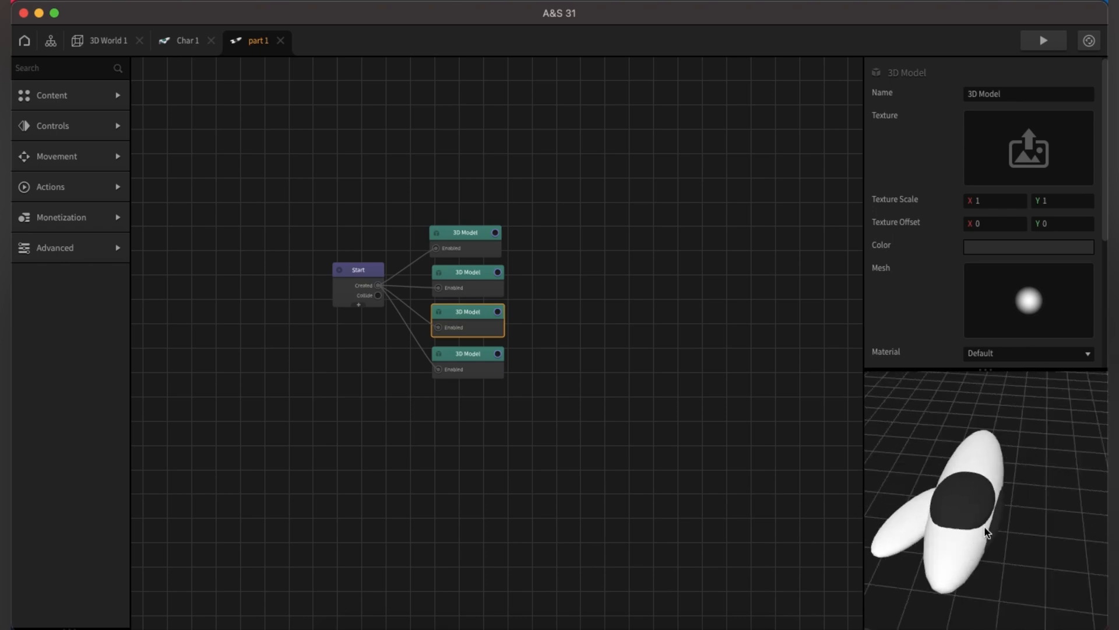
mouse_move(986, 531)
mouse_down()
mouse_move(896, 492)
mouse_move(952, 540)
mouse_move(984, 542)
mouse_up()
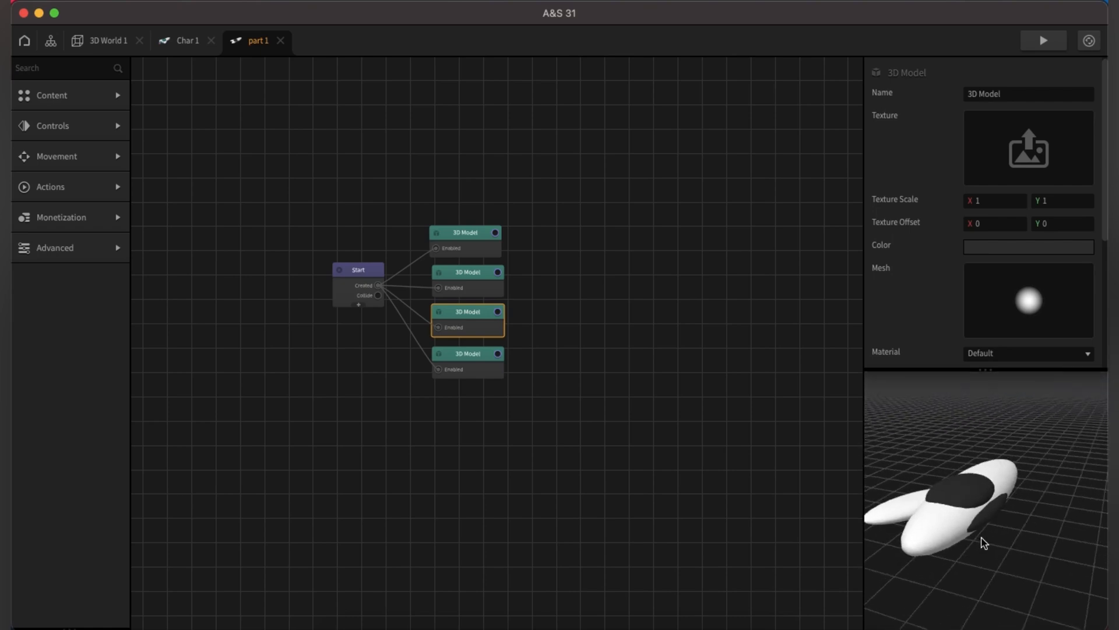
Look over the original spaceship in Char 1 from its other side.
click(472, 247)
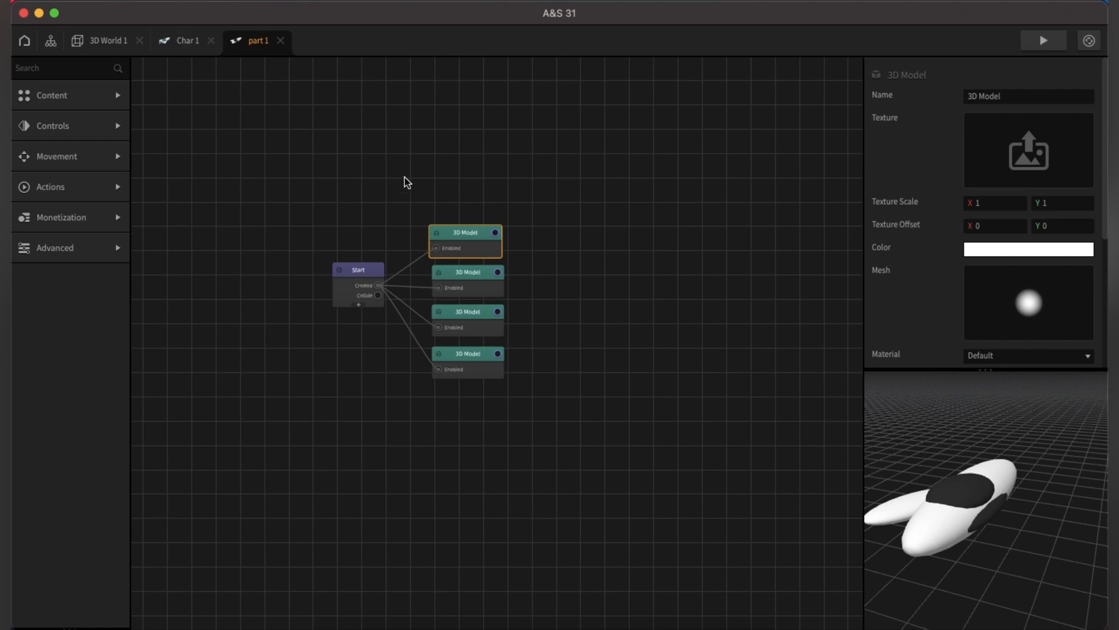
click(184, 41)
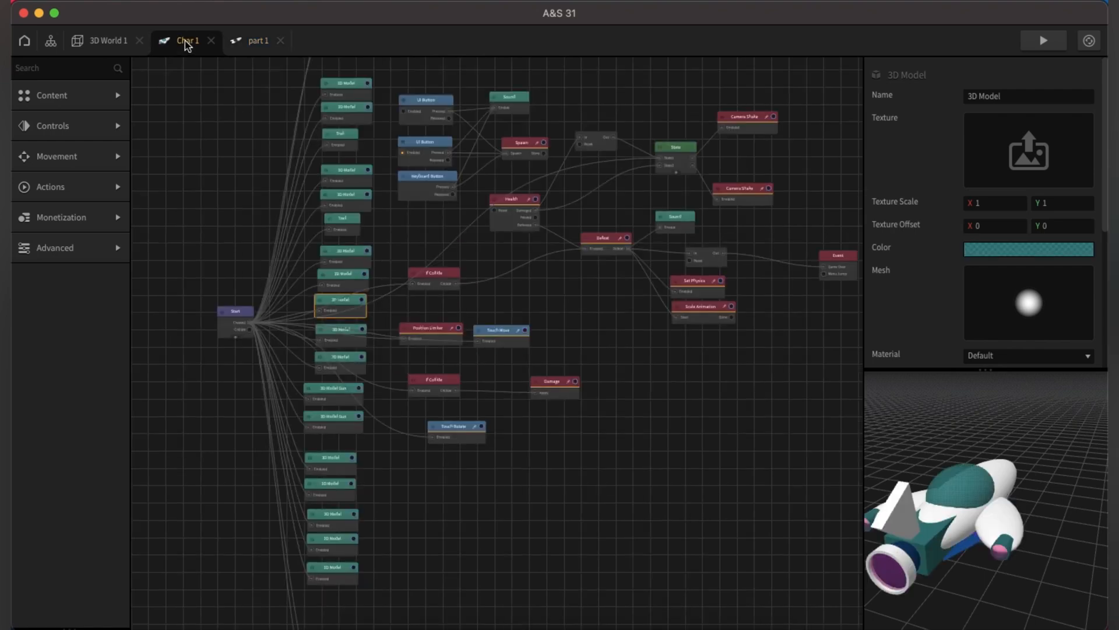
drag(910, 512, 963, 472)
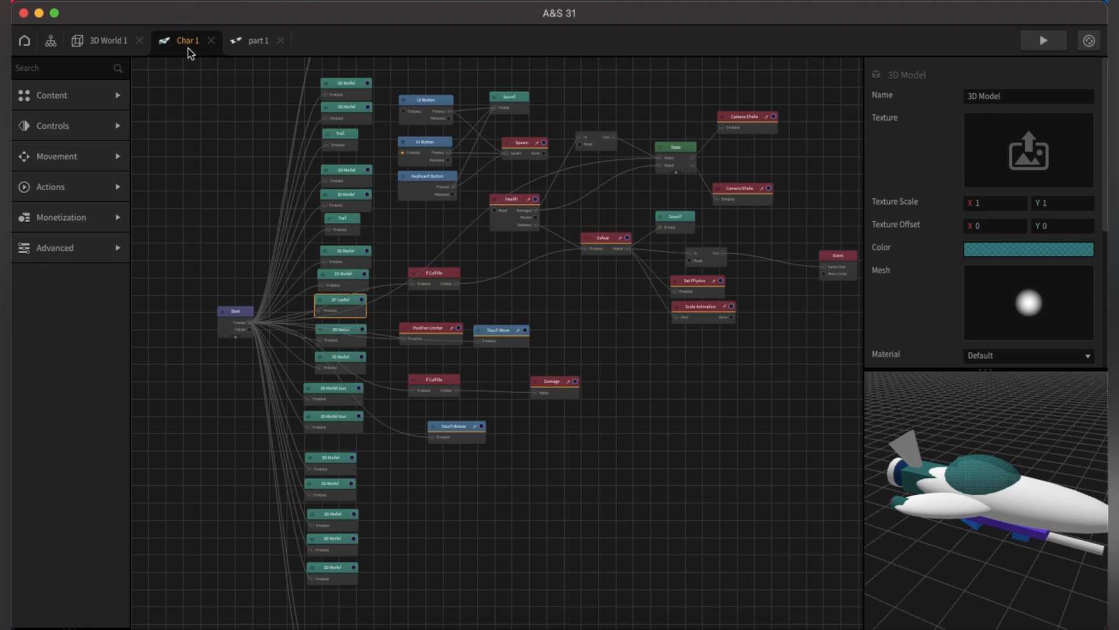
Duplicate the part 1 object in 3D World 1's asset library and rename the copy part 2.
click(111, 41)
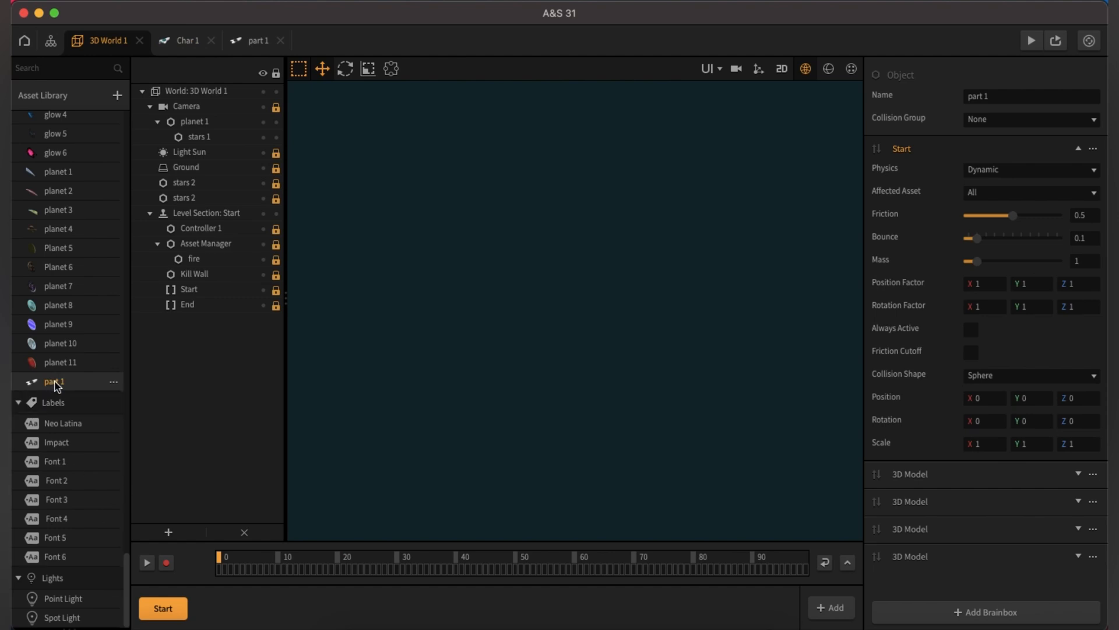
key(super+d)
click(1021, 97)
key(BackSpace)
key(BackSpace)
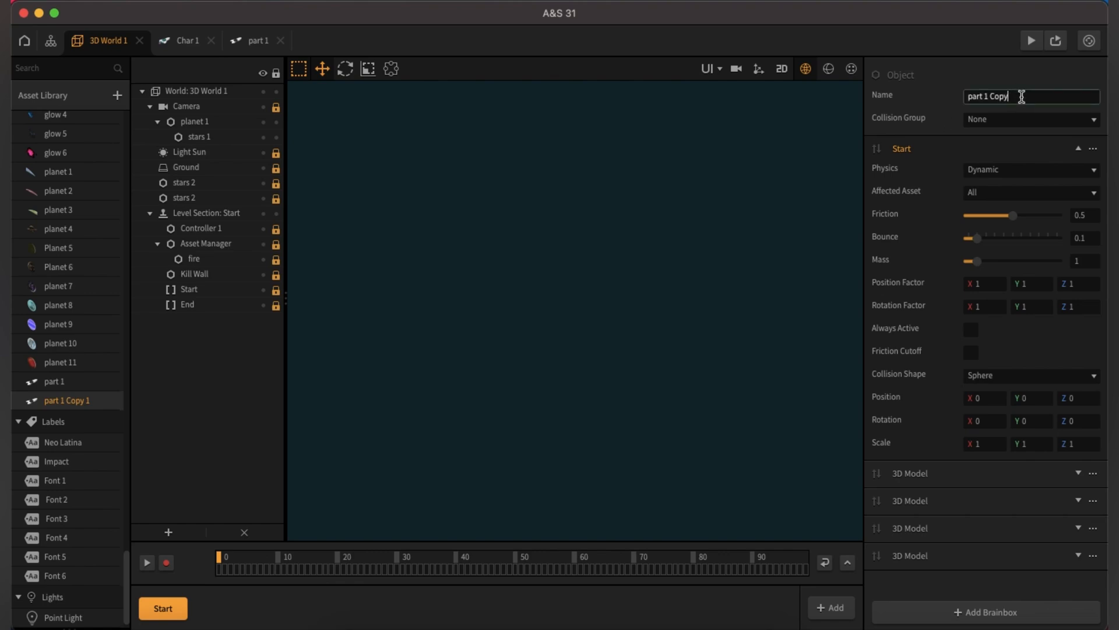
key(BackSpace)
key(BackSpace)
key(BackSpace)
key(BackSpace)
key(BackSpace)
key(BackSpace)
text(2)
key(Return)
Open part 2's node graph and delete all four of its 3D Model nodes.
double_click(46, 400)
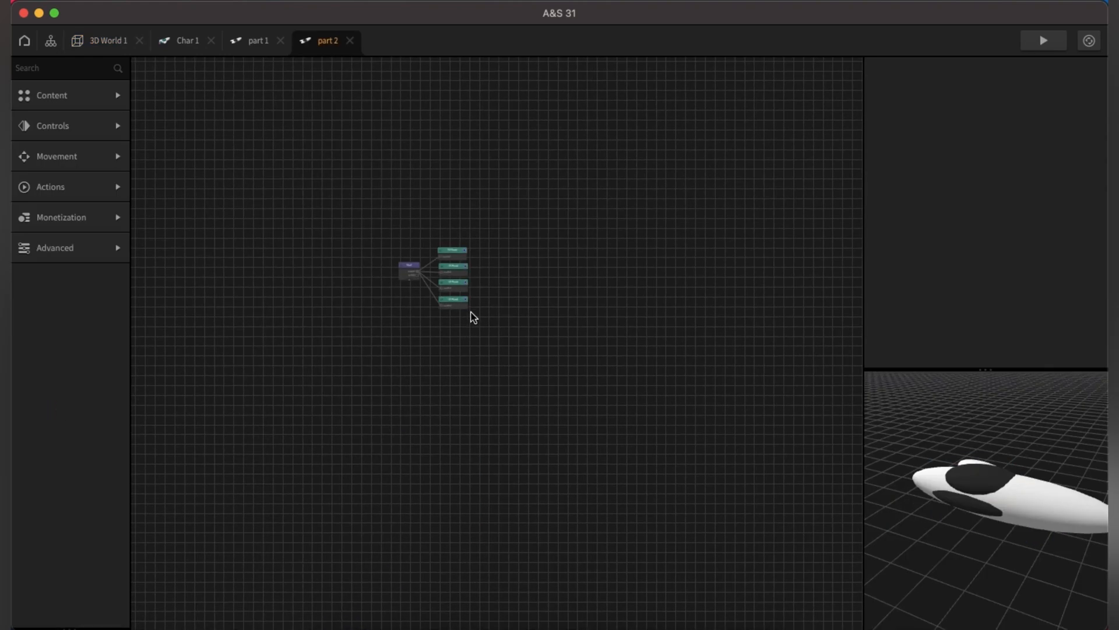
scroll(466, 306, up, 3)
drag(454, 320, 435, 191)
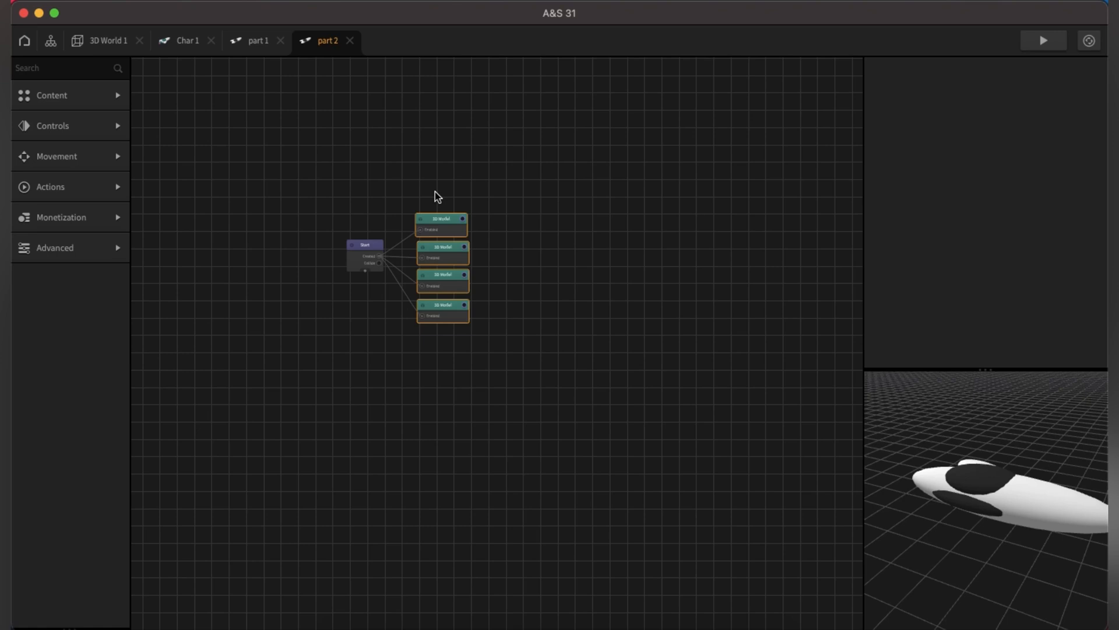
key(Delete)
Paste the teal canopy's 3D Model node into part 2, place it beside Start and connect it to Start's Created output.
key(super+z)
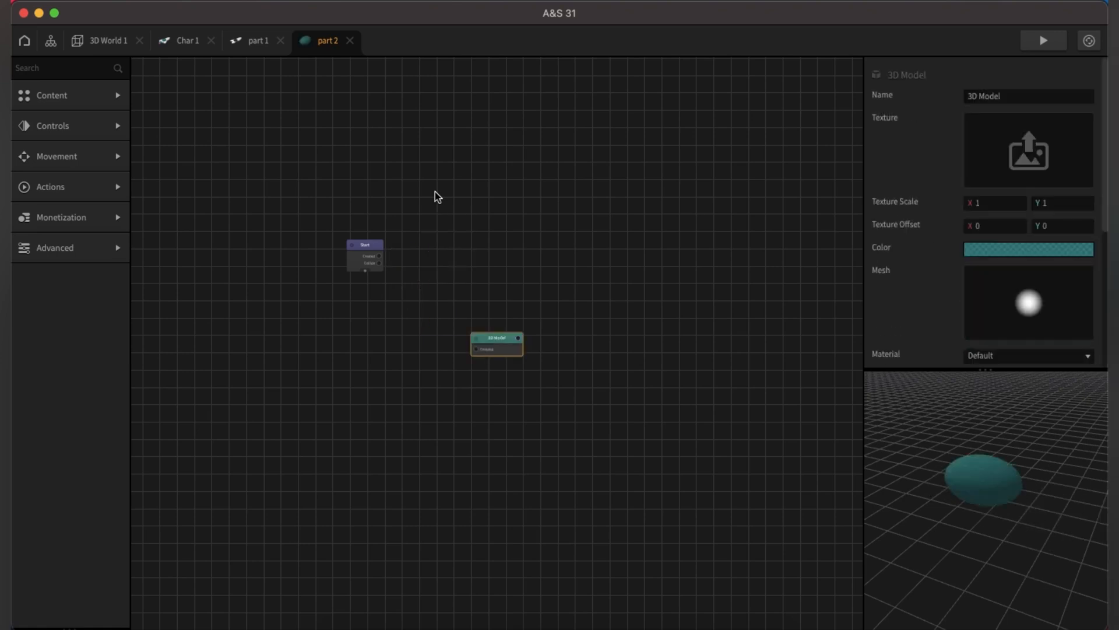
drag(505, 351, 451, 267)
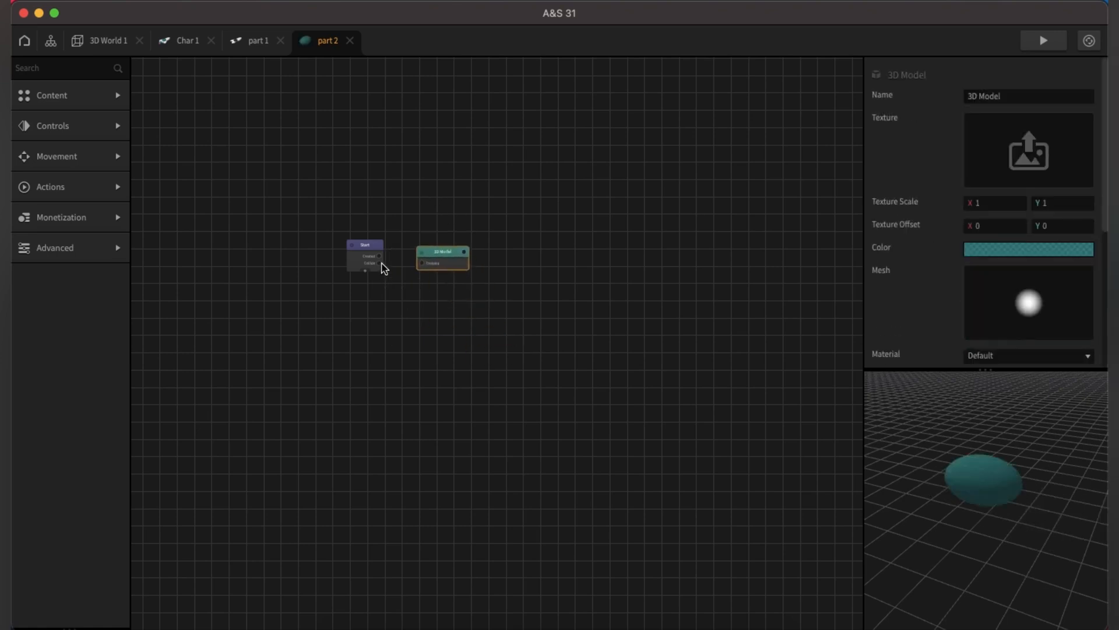
drag(380, 257, 455, 263)
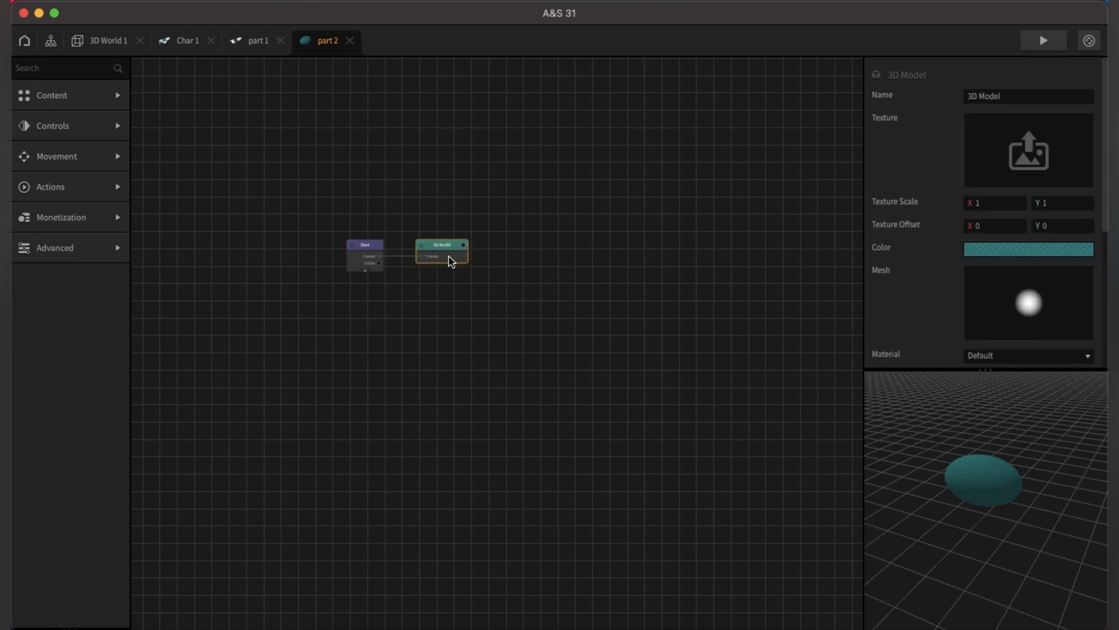
Set the Start node's collision Position to Y 1.6 and Z 1.6, and its Rotation to Y 90 and Z 90.
drag(1104, 232, 1104, 366)
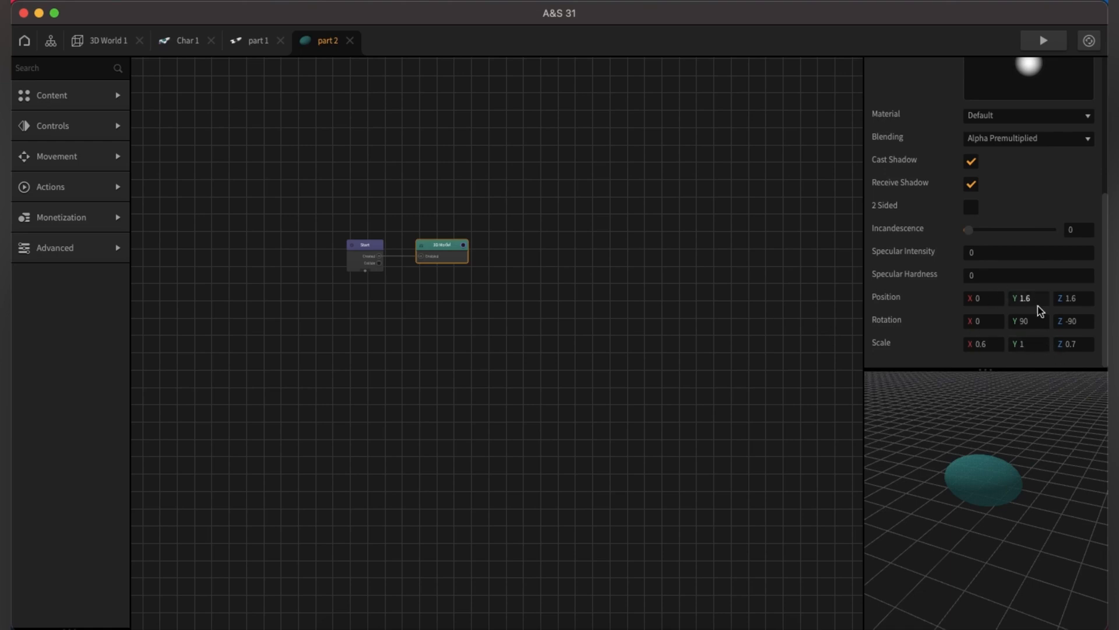
click(353, 260)
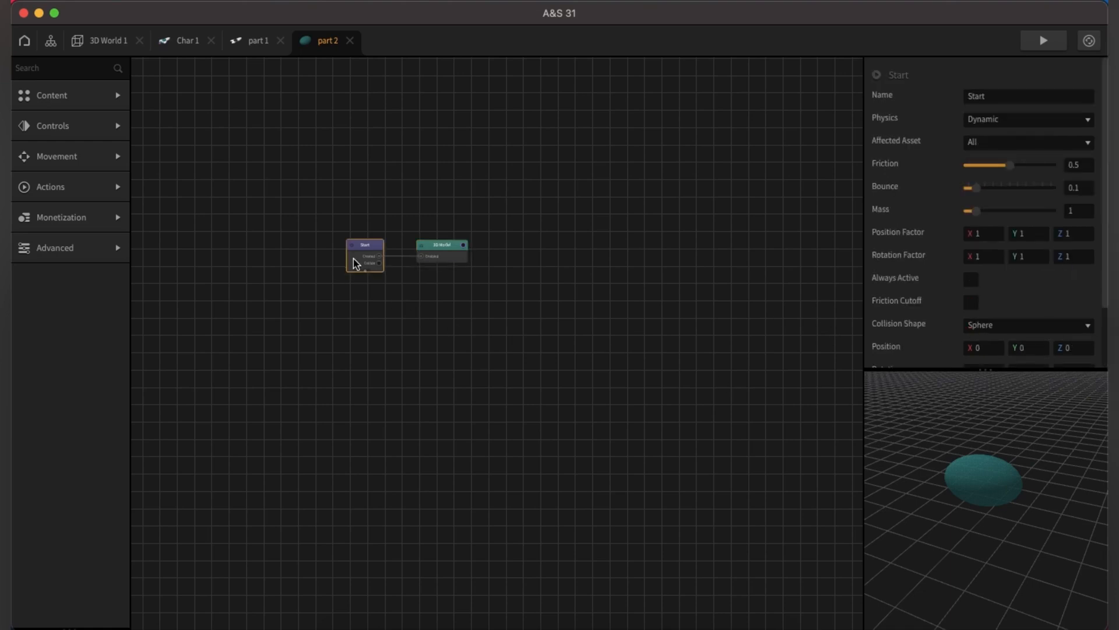
scroll(1022, 296, down, 2)
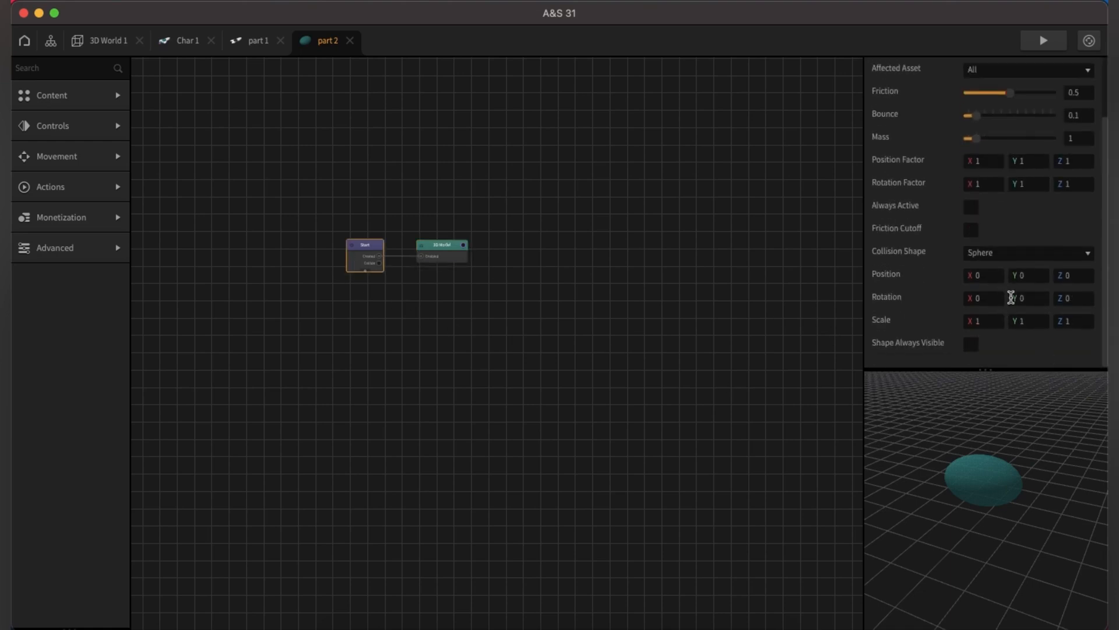
click(455, 260)
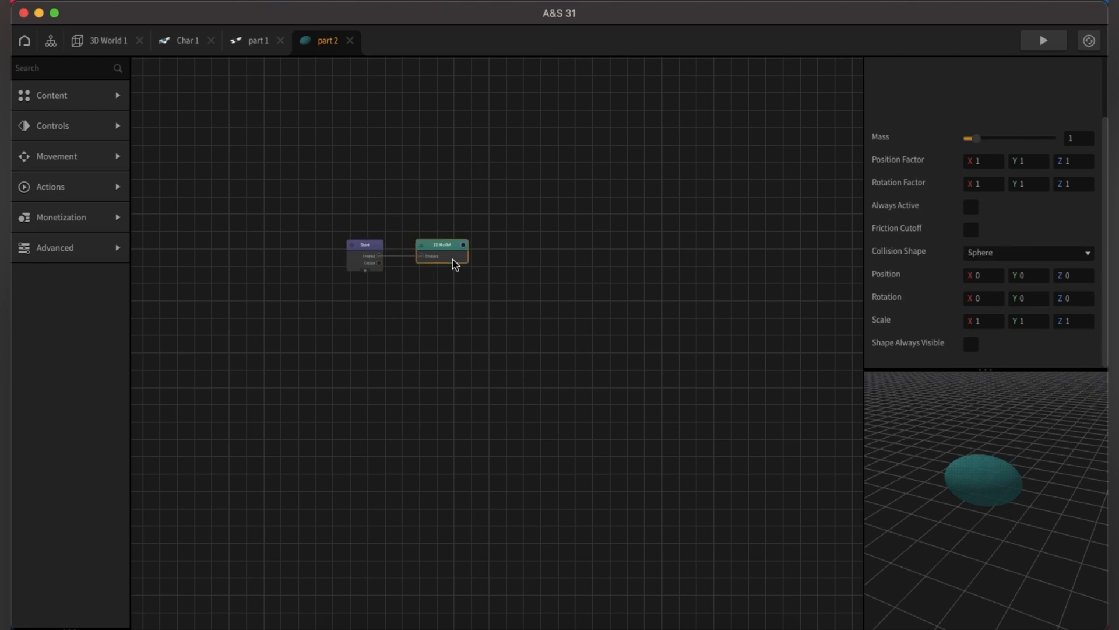
drag(1103, 223, 1099, 392)
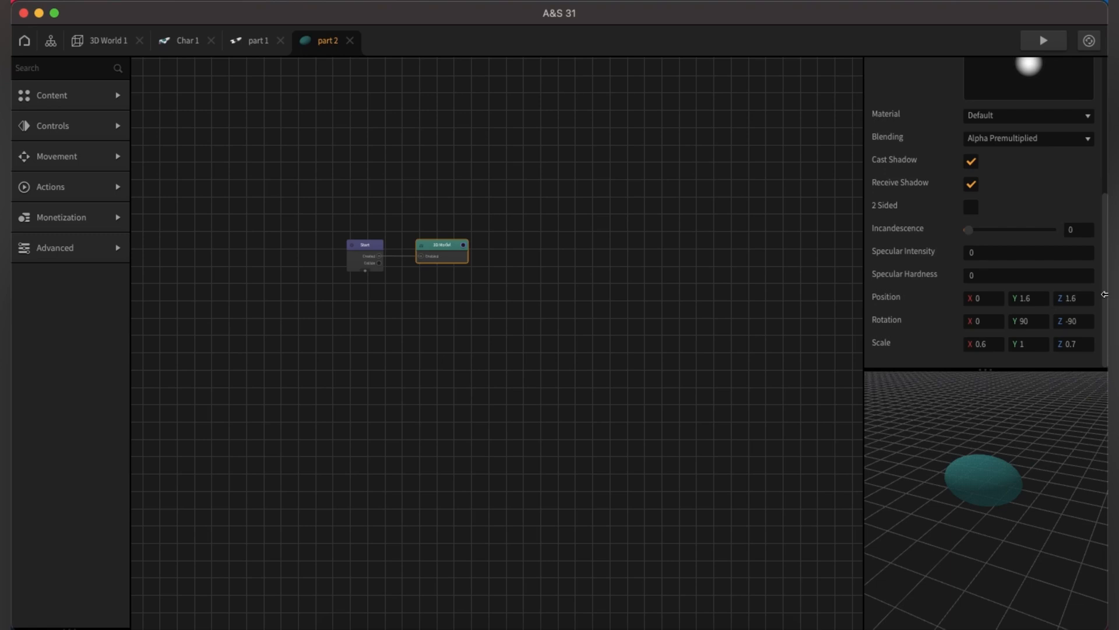
click(351, 263)
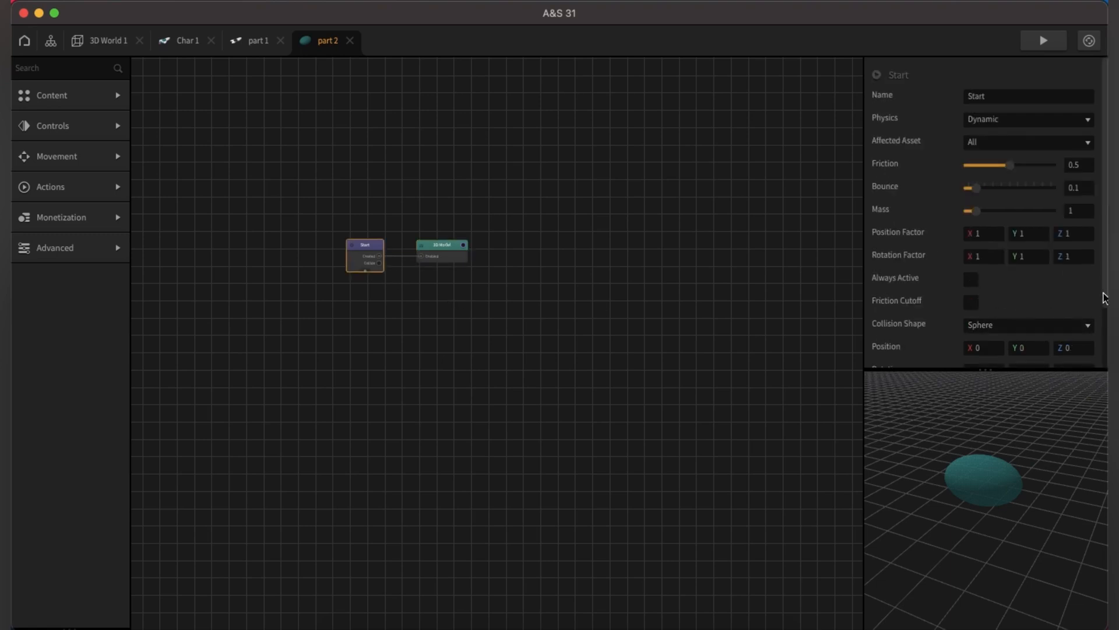
drag(1104, 295, 1037, 330)
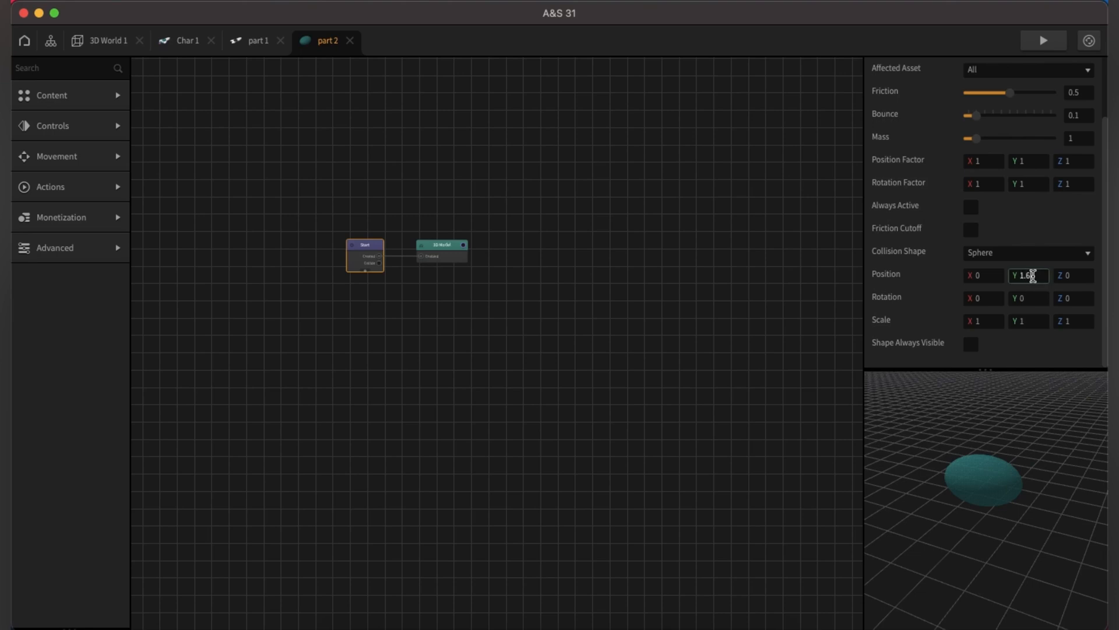
click(1071, 278)
click(1032, 299)
click(1074, 298)
Correct the Start node's Rotation Z to -90 and set its Scale to X .6 and Z 0.3.
click(460, 253)
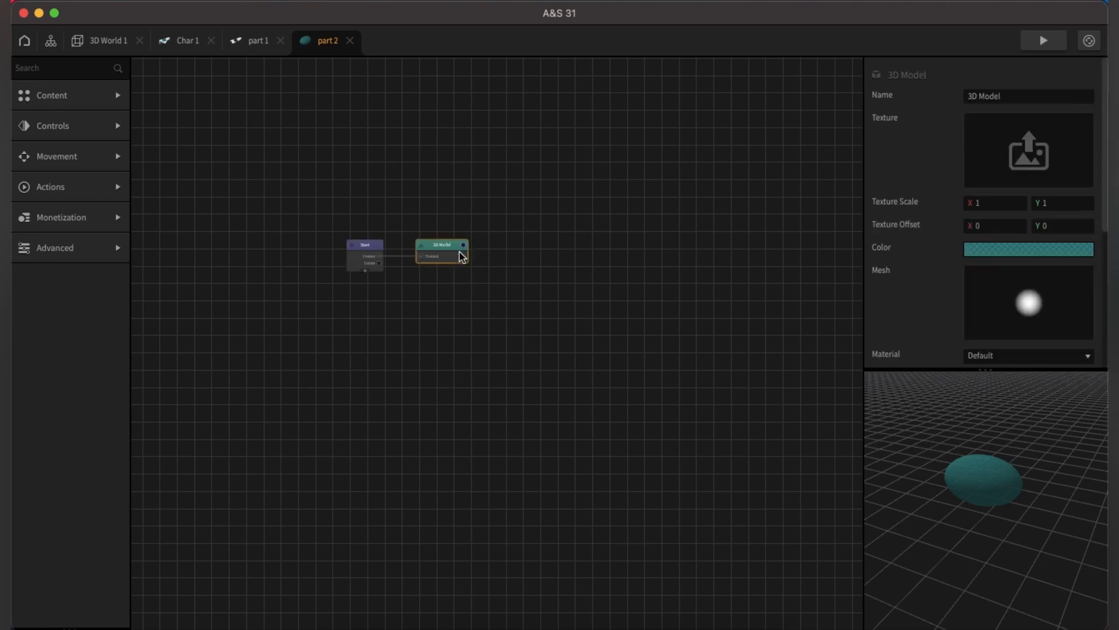
drag(1102, 201, 1103, 382)
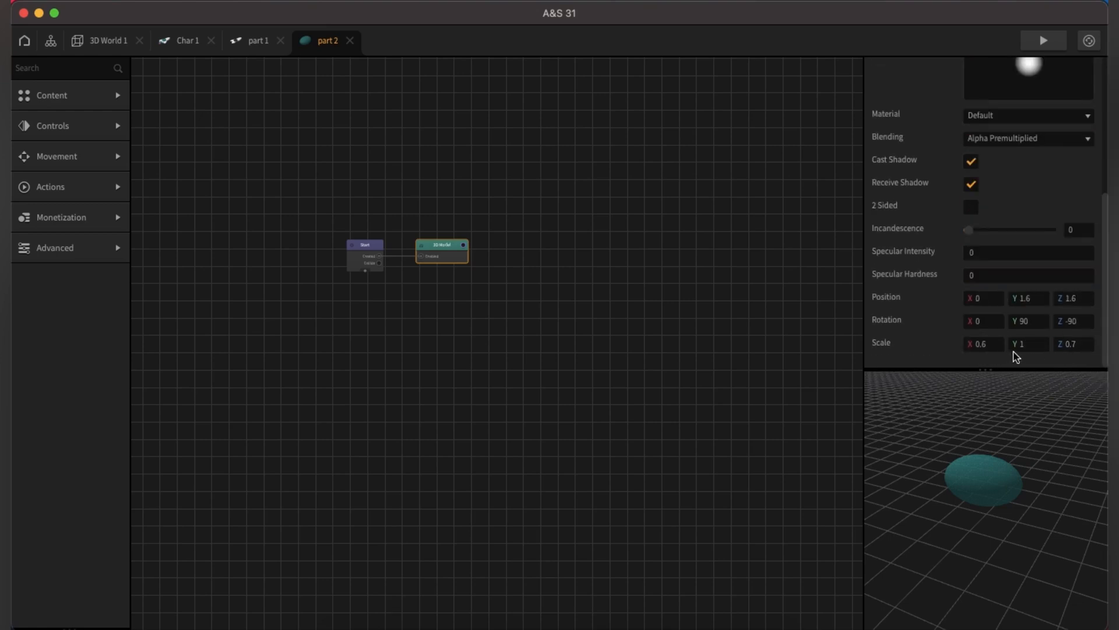
click(362, 257)
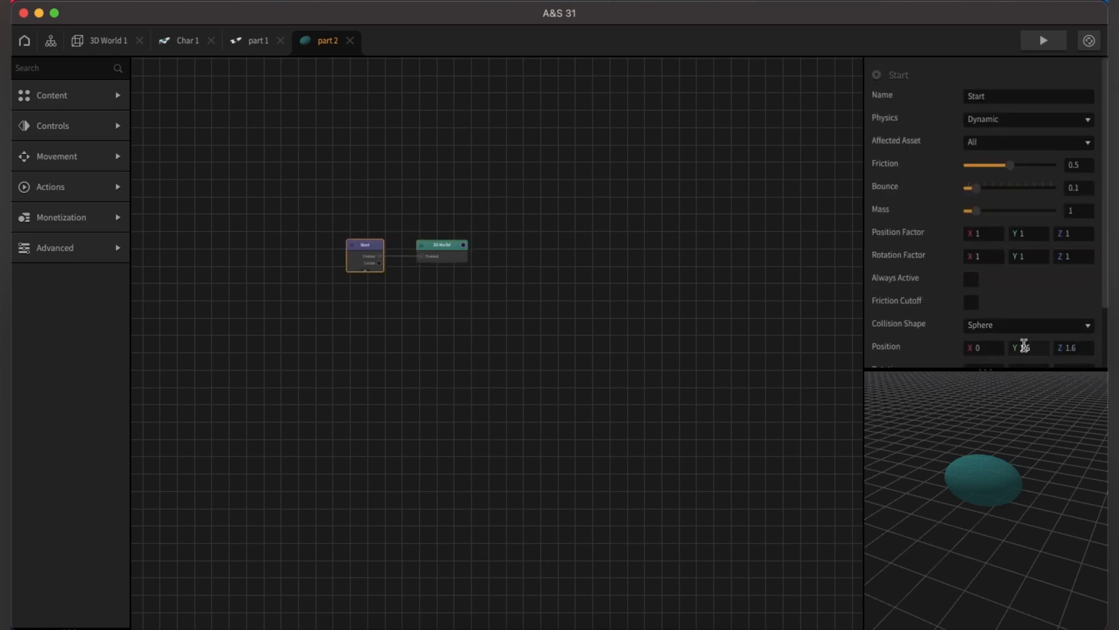
scroll(1084, 309, down, 2)
click(1062, 297)
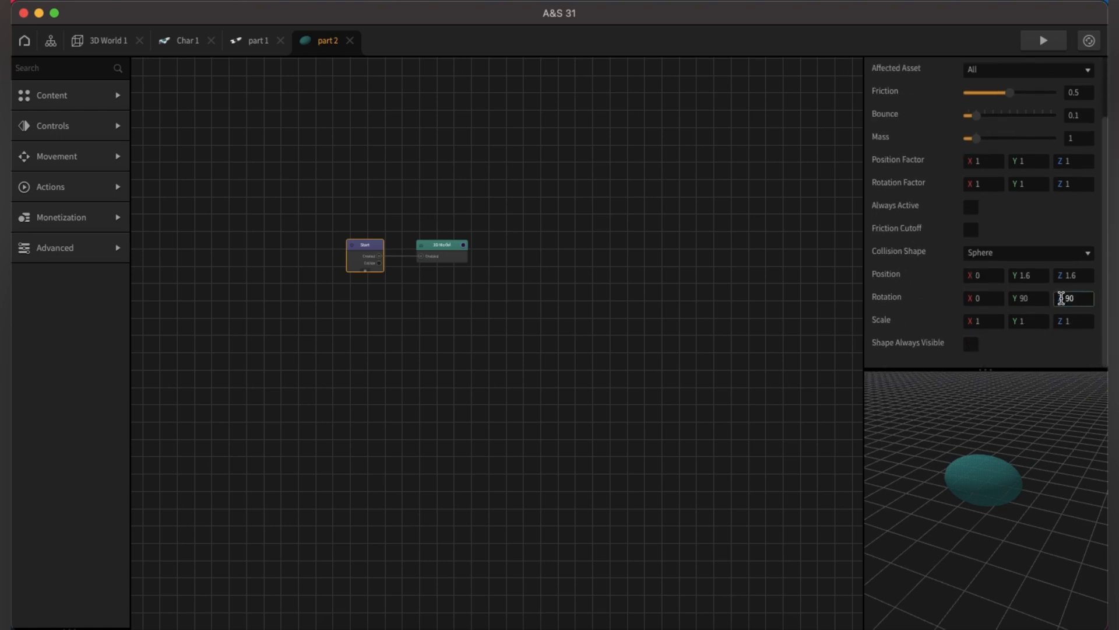
click(994, 320)
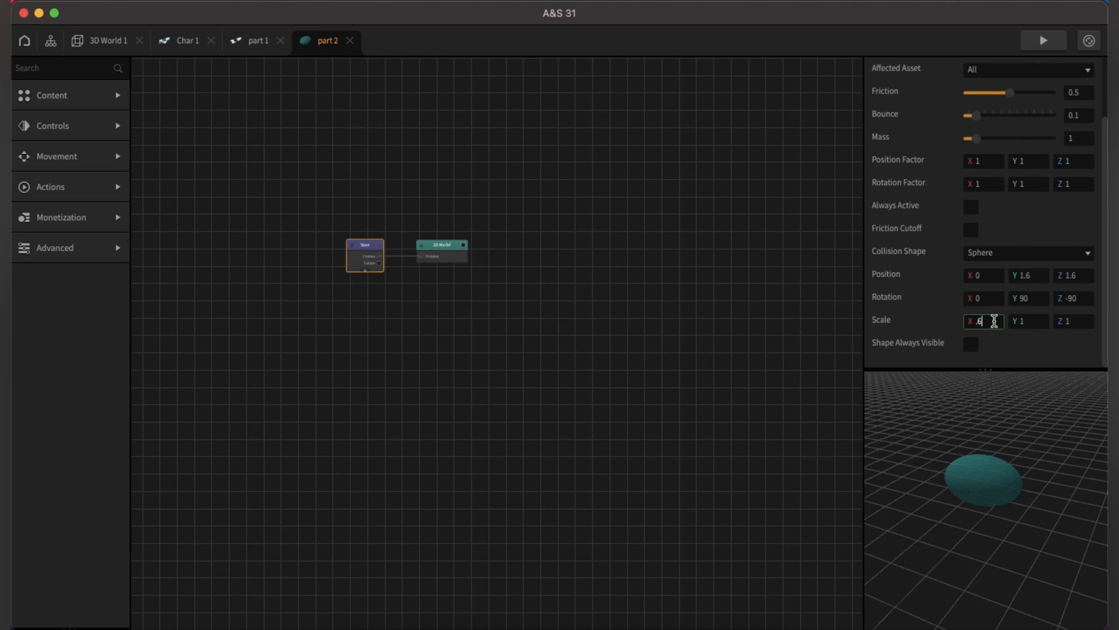
click(937, 300)
click(1073, 321)
Recheck the canopy model's scale and edit the Start node's Scale Z to match it.
click(453, 257)
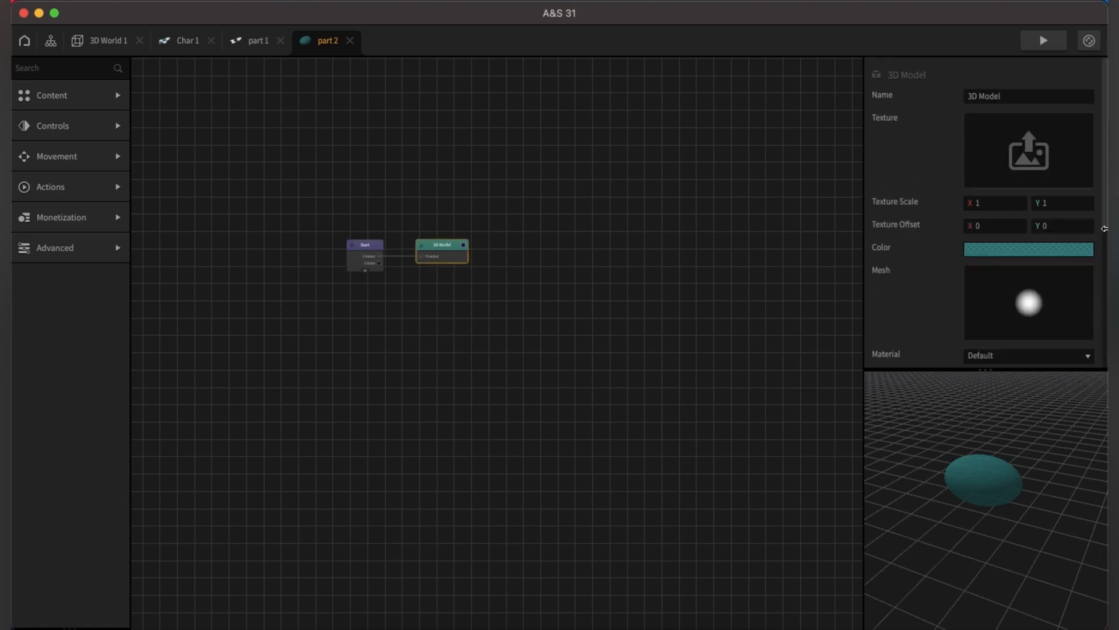
drag(1105, 229, 1107, 366)
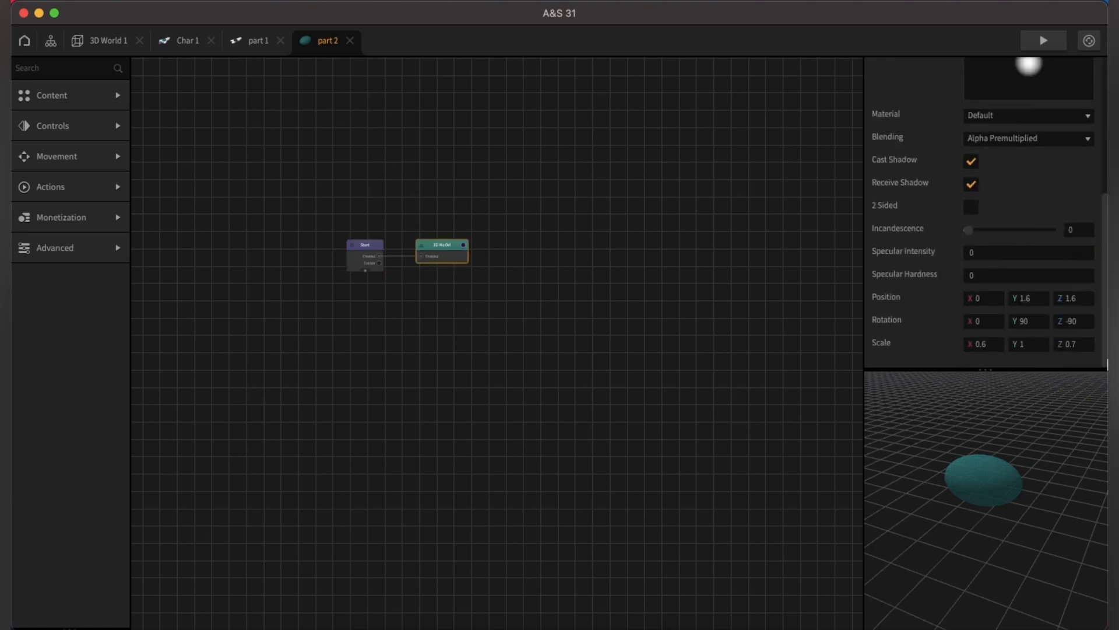
click(361, 260)
scroll(1105, 263, down, 3)
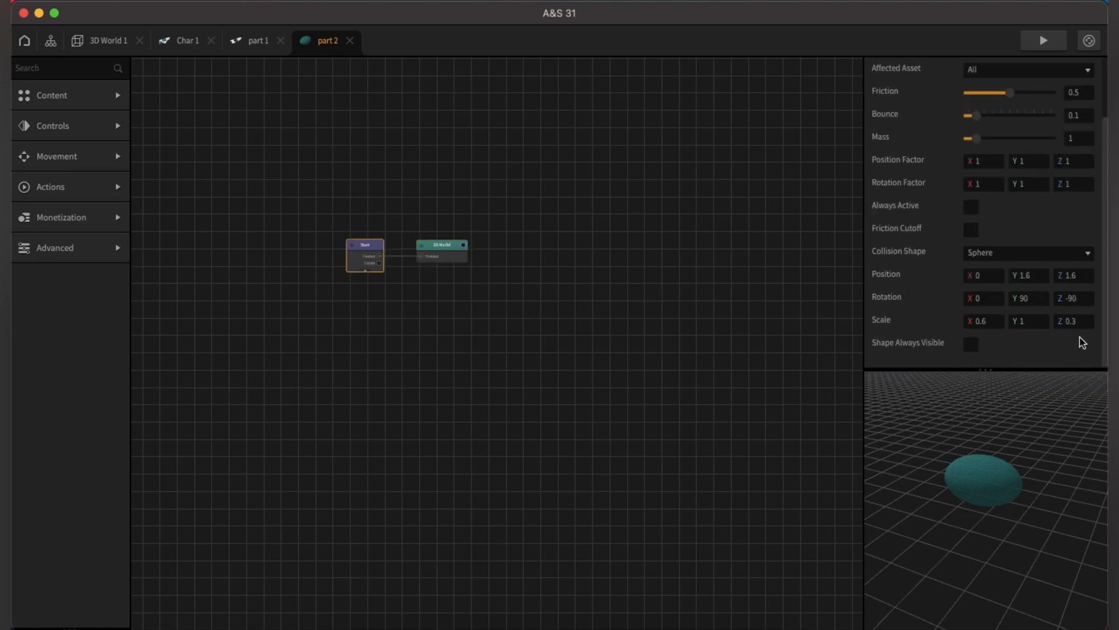
click(1082, 321)
click(924, 314)
Check which ship piece part 1's topmost 3D Model node controls by temporarily coloring it purple.
click(258, 42)
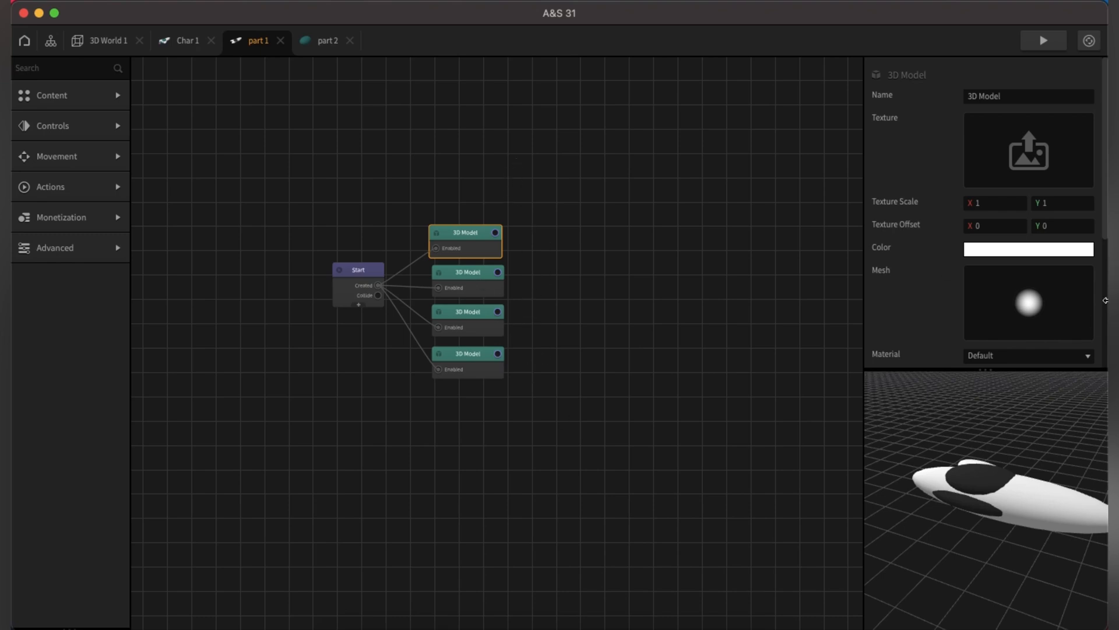
drag(1103, 216, 1104, 359)
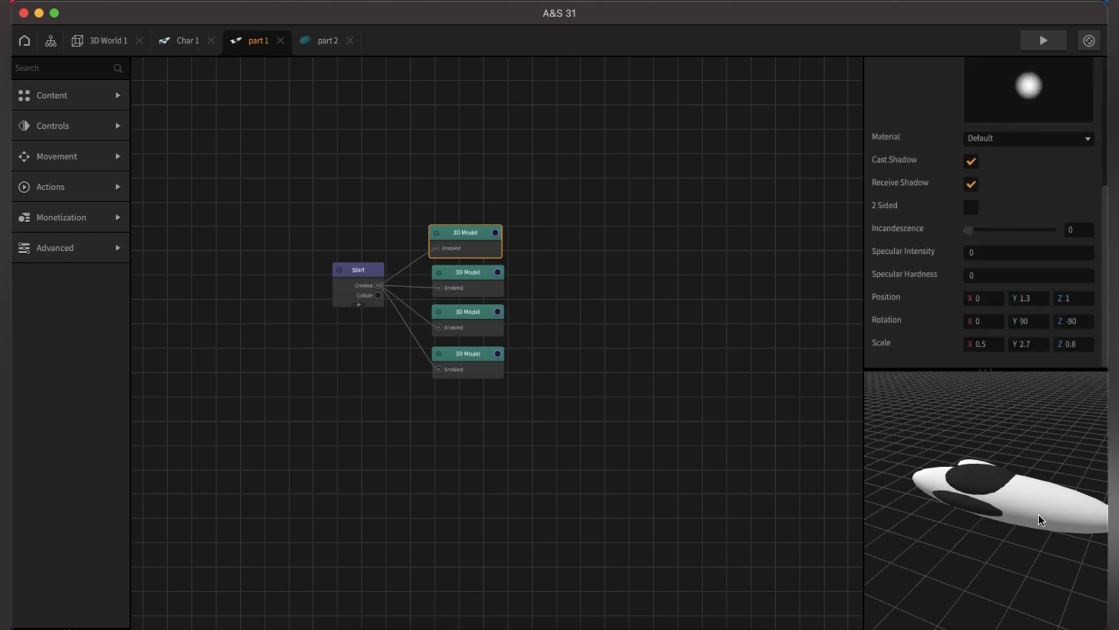
drag(1038, 513, 934, 503)
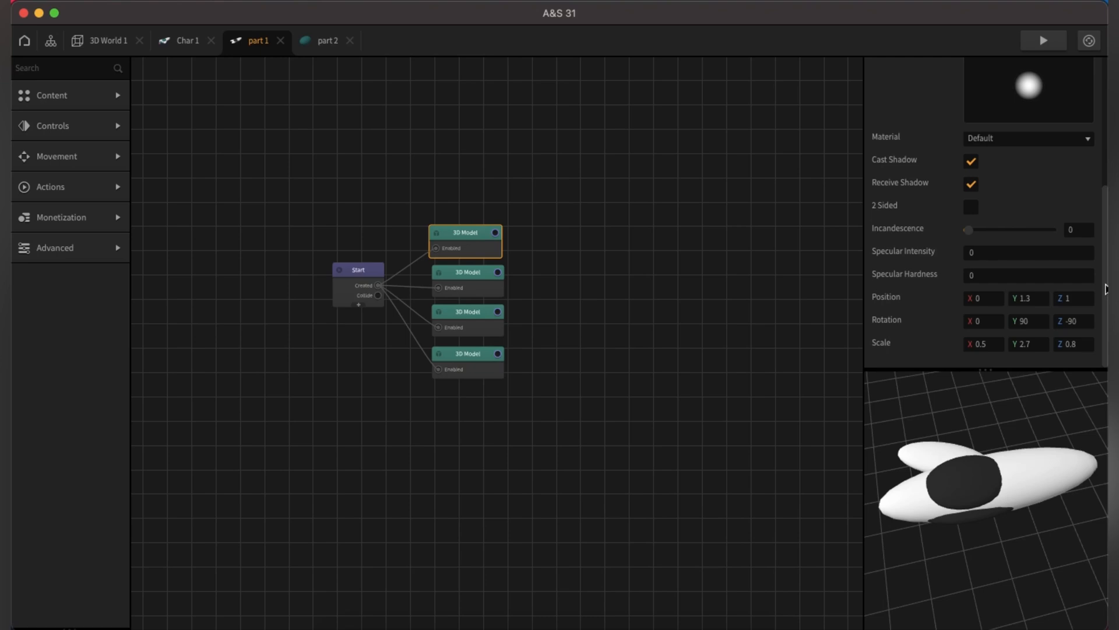
scroll(1049, 257, up, 5)
click(1029, 225)
click(270, 260)
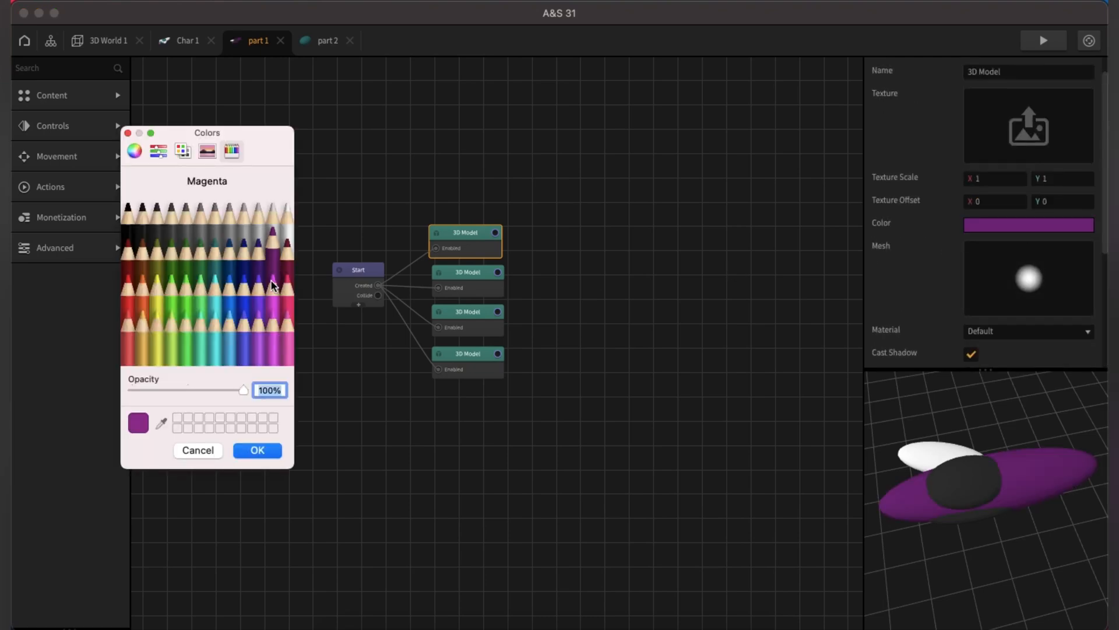
click(189, 450)
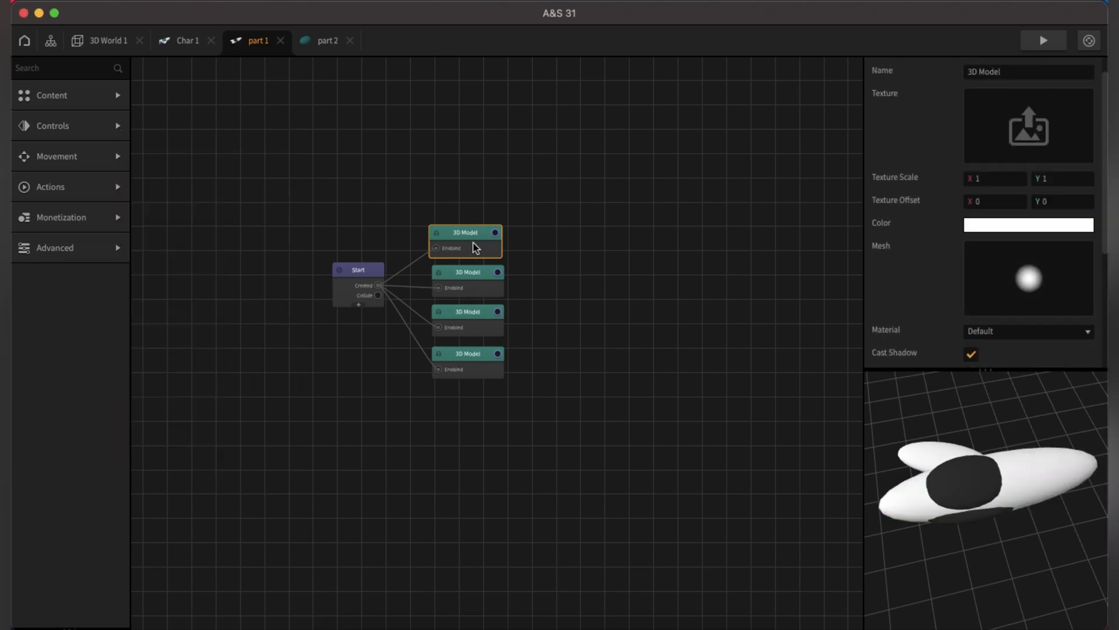
Match part 1's Start collision shape to its topmost model: Position Y 1.3, Rotation Y 90 and Z -90.
scroll(1104, 216, down, 5)
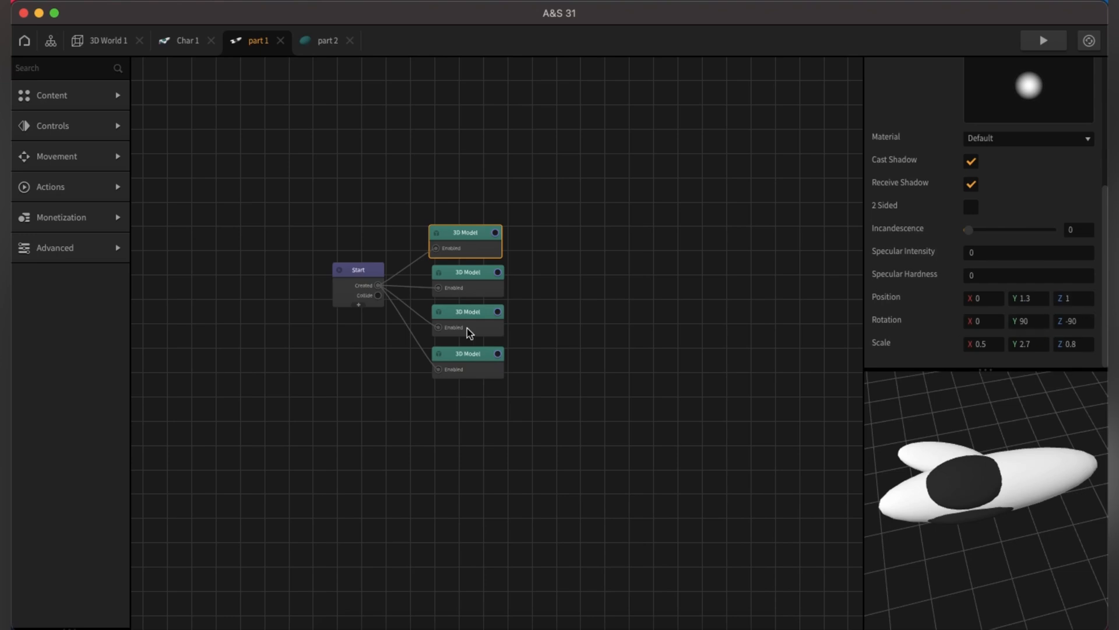
click(354, 294)
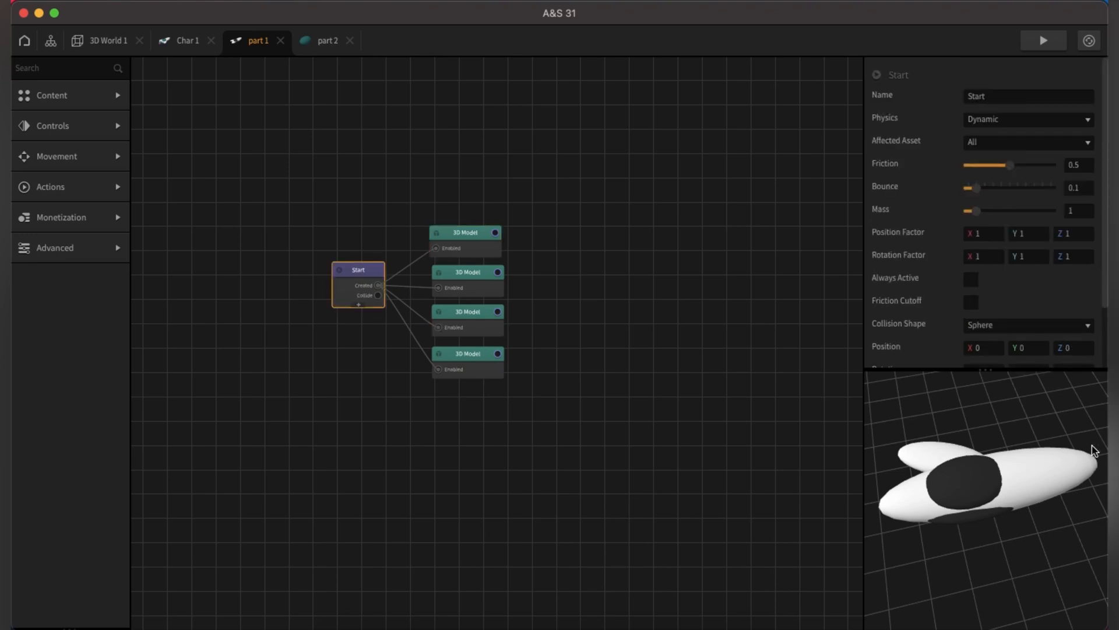
scroll(1049, 303, down, 2)
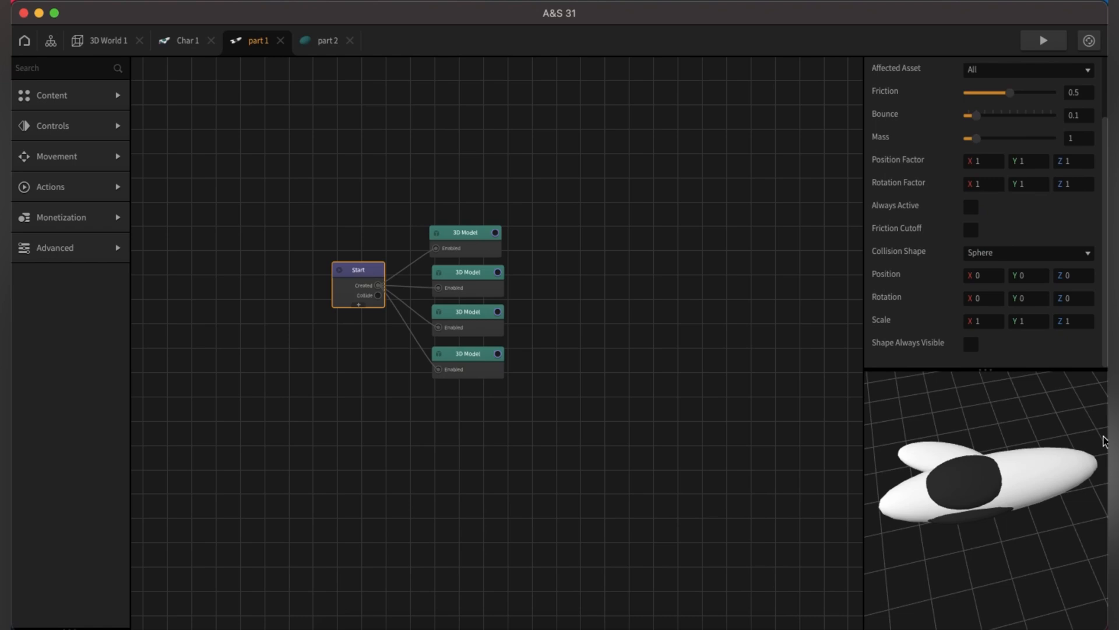
click(1034, 278)
key(BackSpace)
click(1035, 303)
text(90)
click(1080, 298)
key(BackSpace)
click(945, 301)
Set part 1's Start collision Scale to X .5 and Y 2.7, and its Position Z to 1.
click(466, 248)
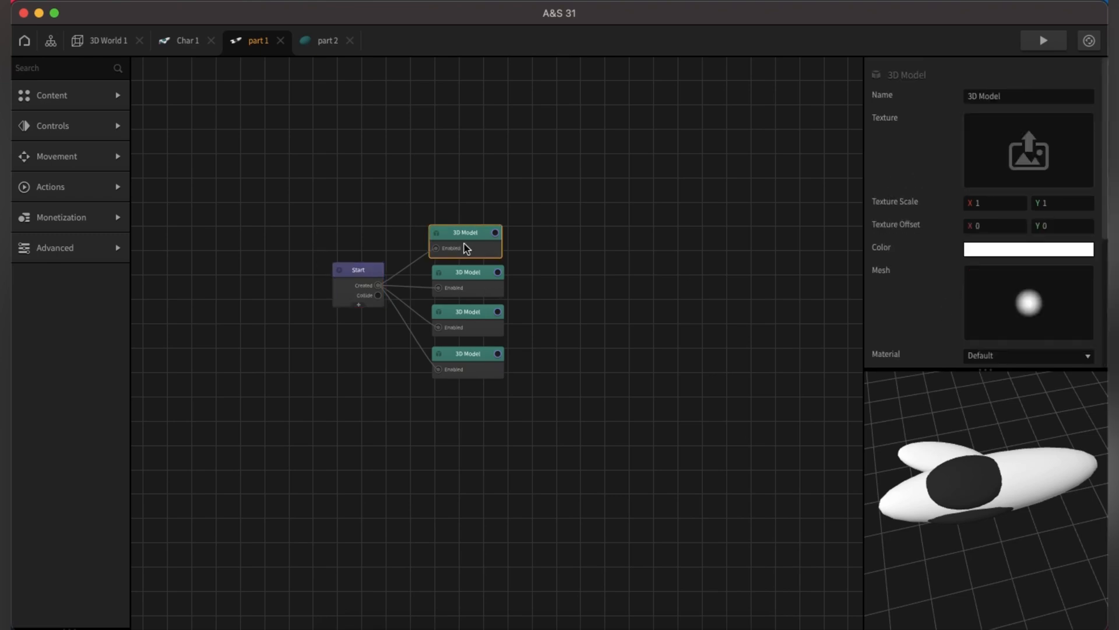
drag(1105, 206, 1106, 342)
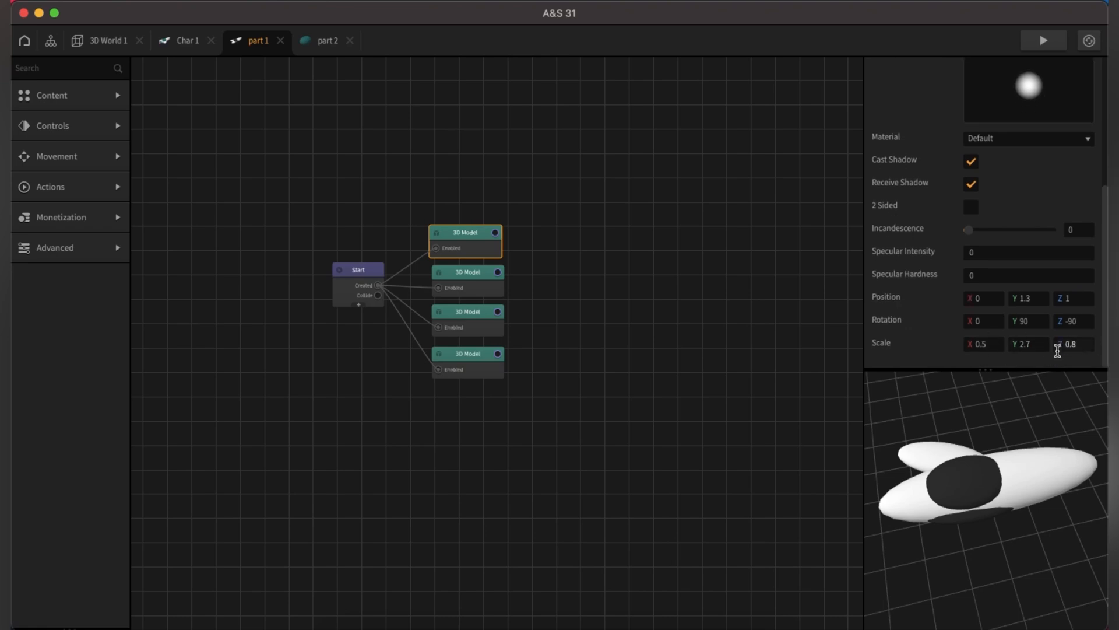
click(341, 284)
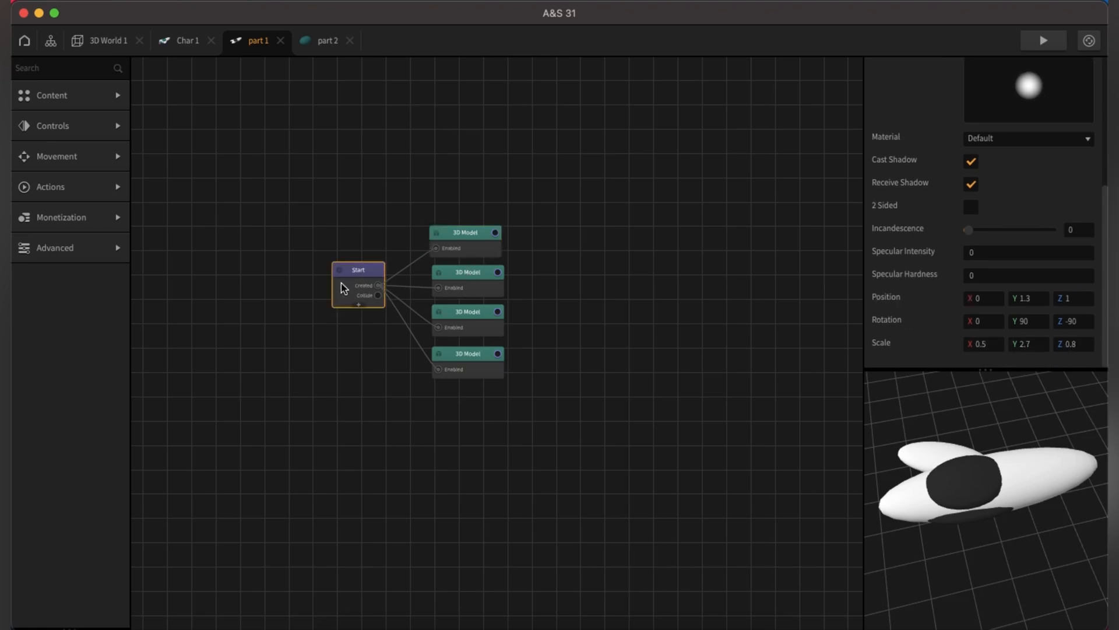
drag(1104, 286, 1096, 425)
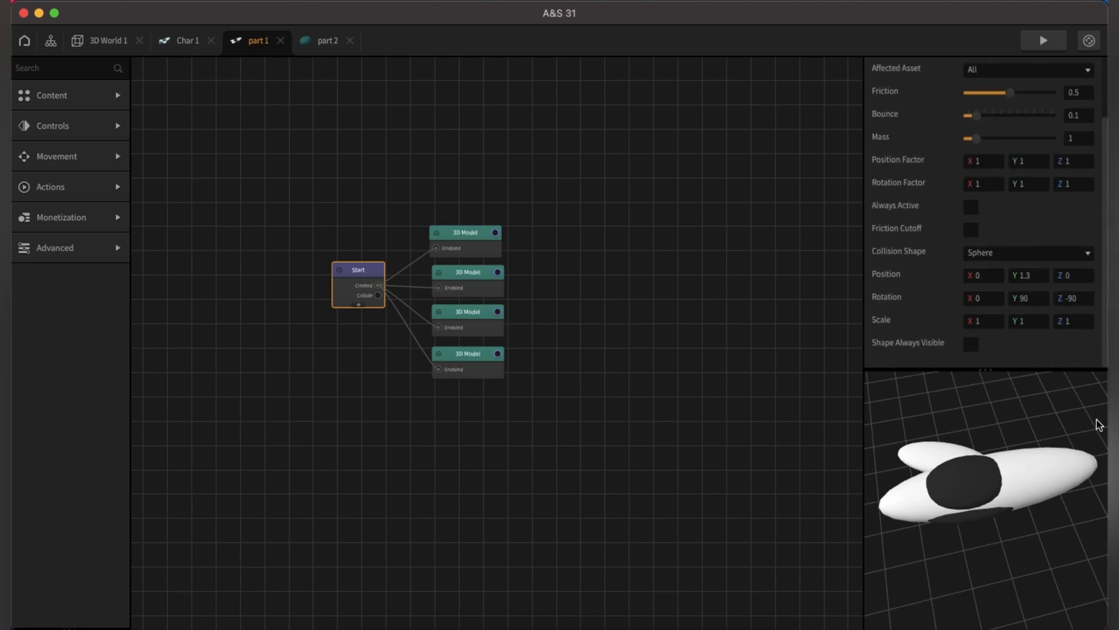
click(991, 324)
text(.5)
click(1025, 324)
text(2.7)
click(1082, 275)
Recheck the topmost 3D Model's scale and set the Start node's collision Scale Z to .8.
click(469, 252)
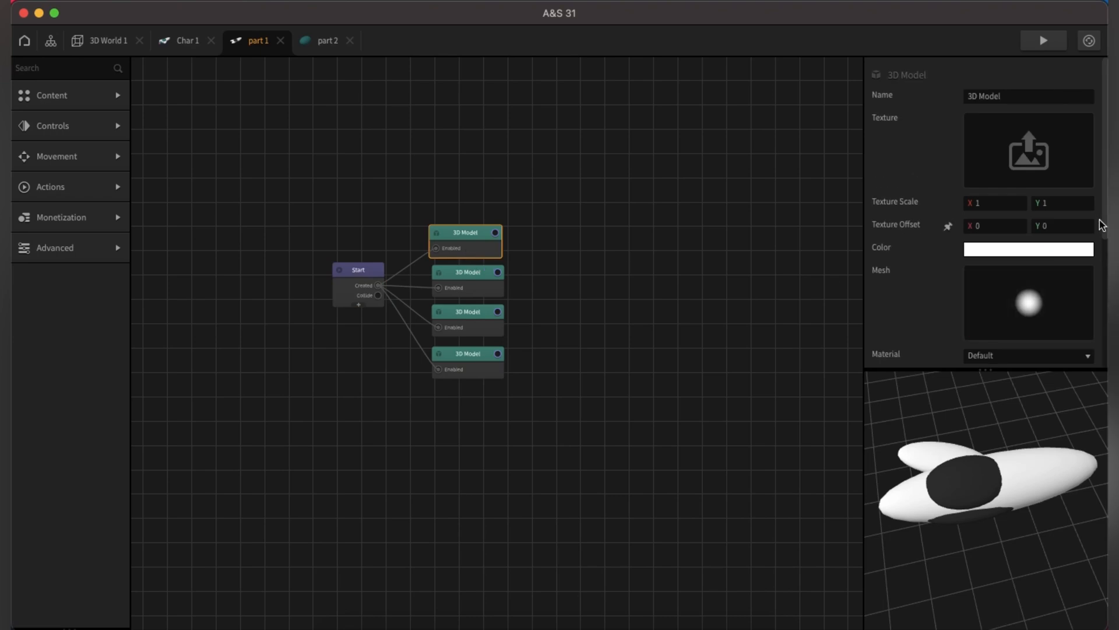
drag(1101, 225, 1105, 366)
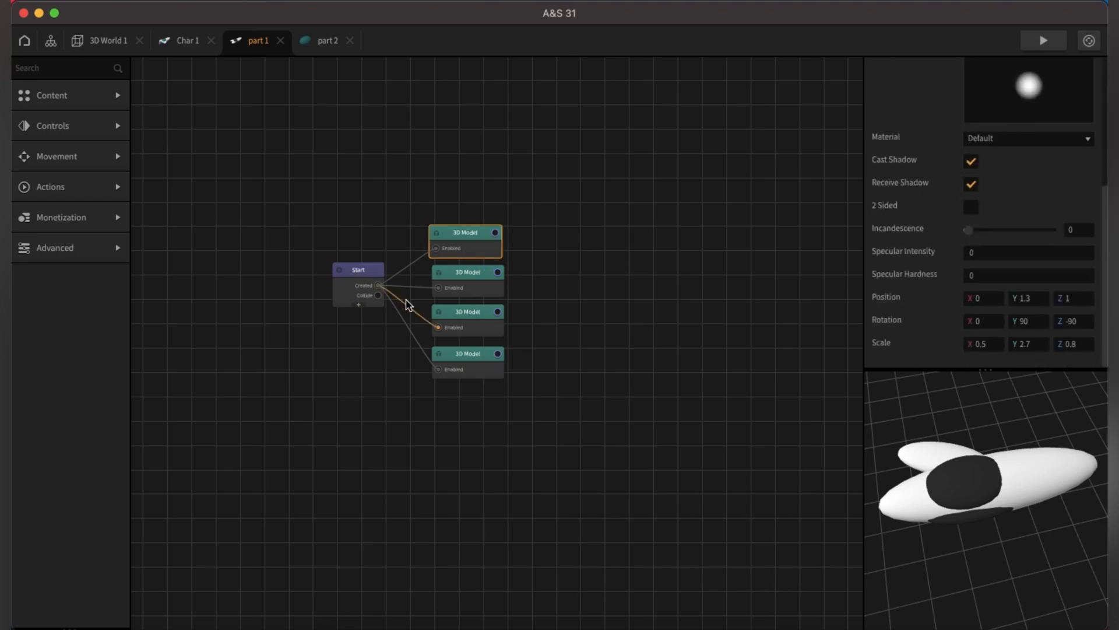
click(352, 293)
drag(1103, 290, 1104, 315)
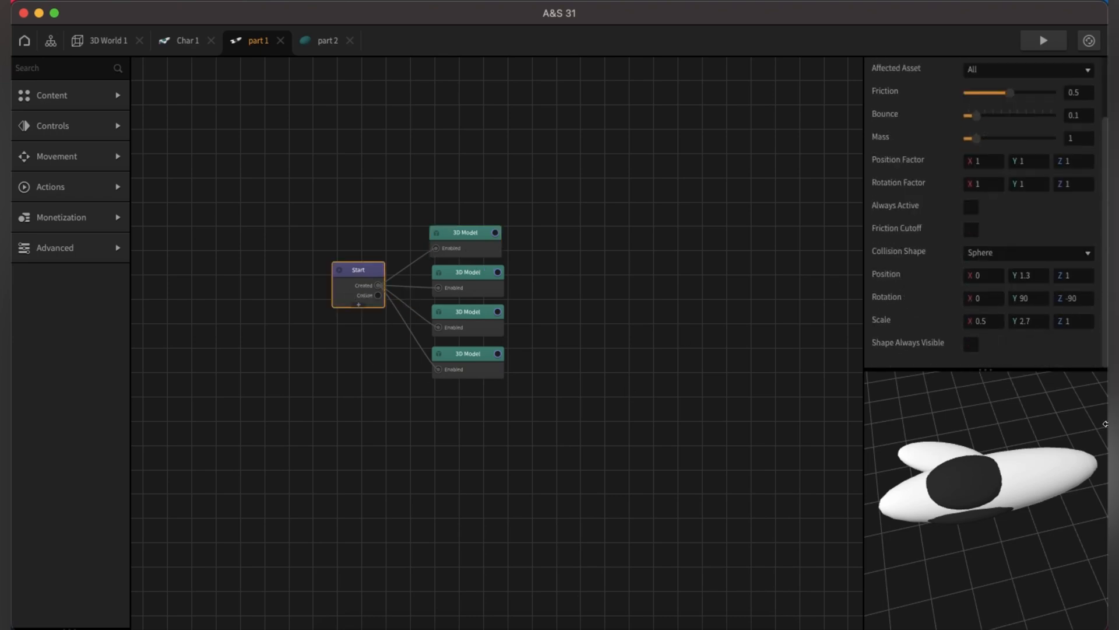
click(1079, 321)
click(939, 322)
Compare the part 1 and part 2 objects with the complete ship in Char 1 and the asset list in 3D World 1.
click(327, 40)
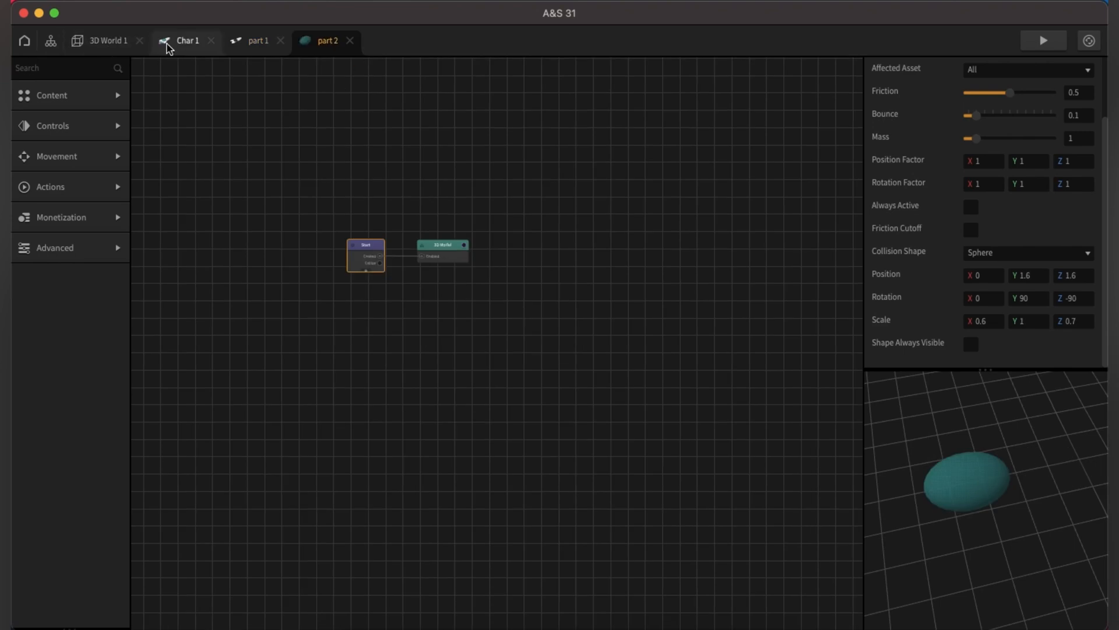
click(107, 42)
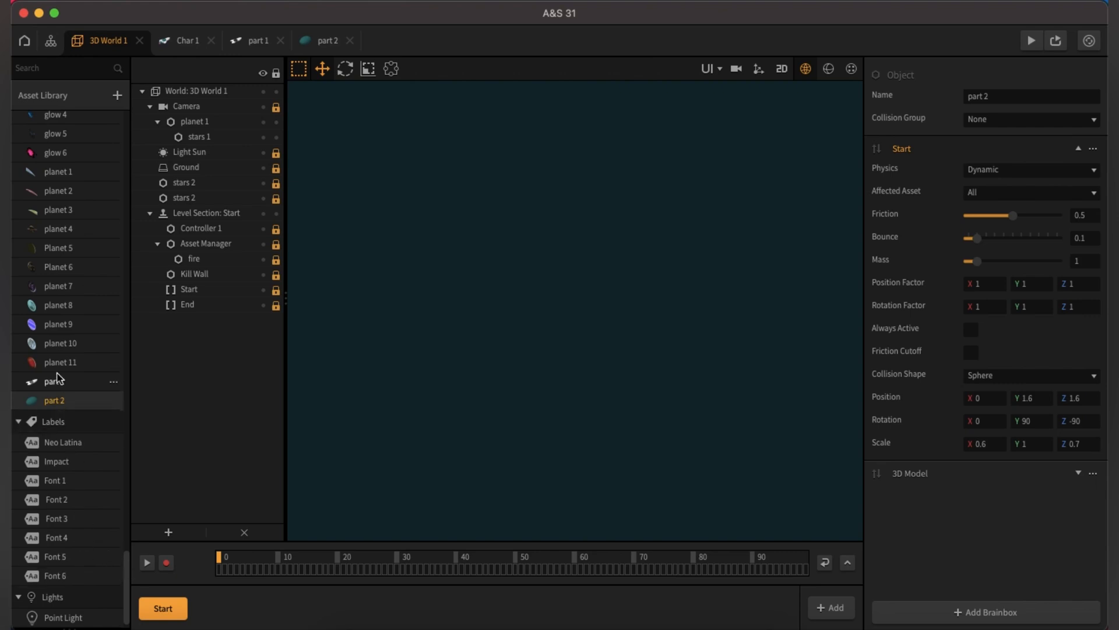
click(187, 41)
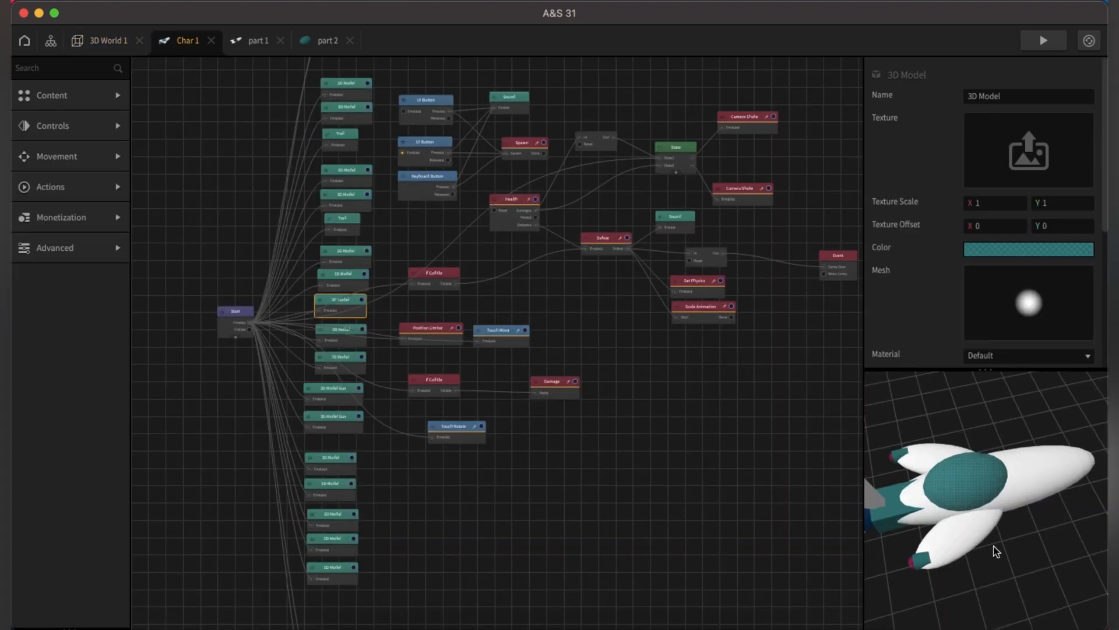
drag(996, 551, 1098, 617)
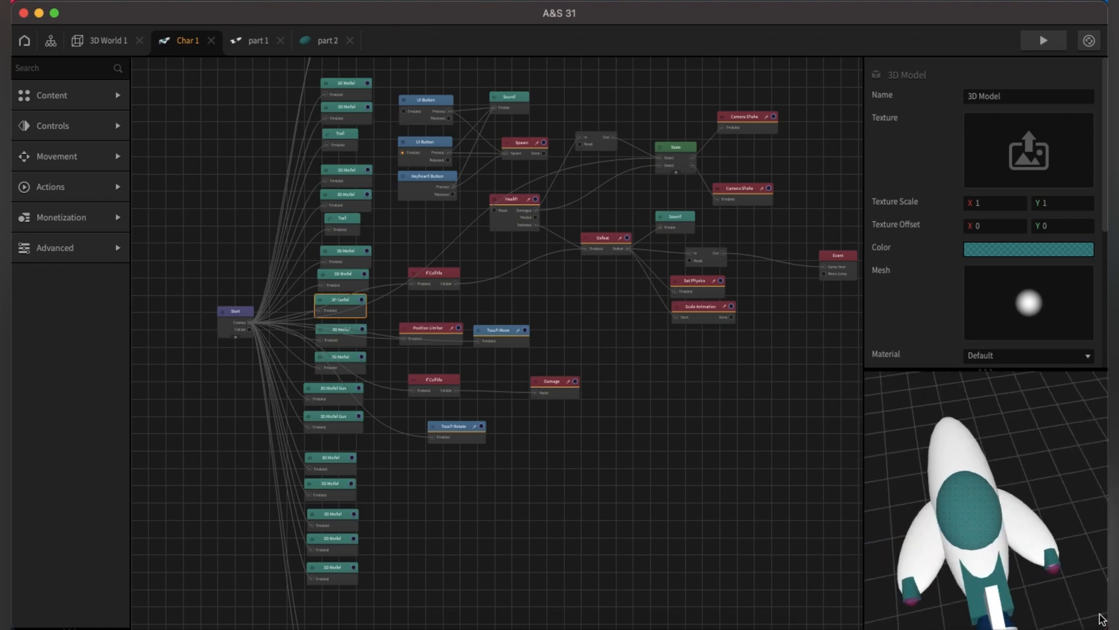
click(257, 41)
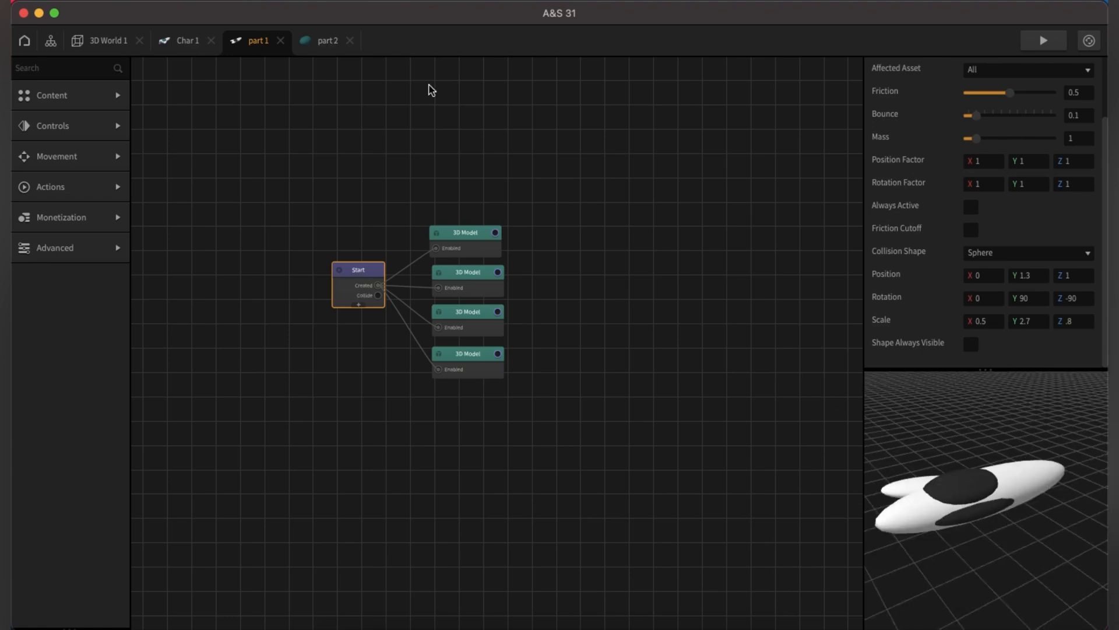
Duplicate the part 2 object in 3D World 1's asset library and rename the copy as part 3.
click(107, 40)
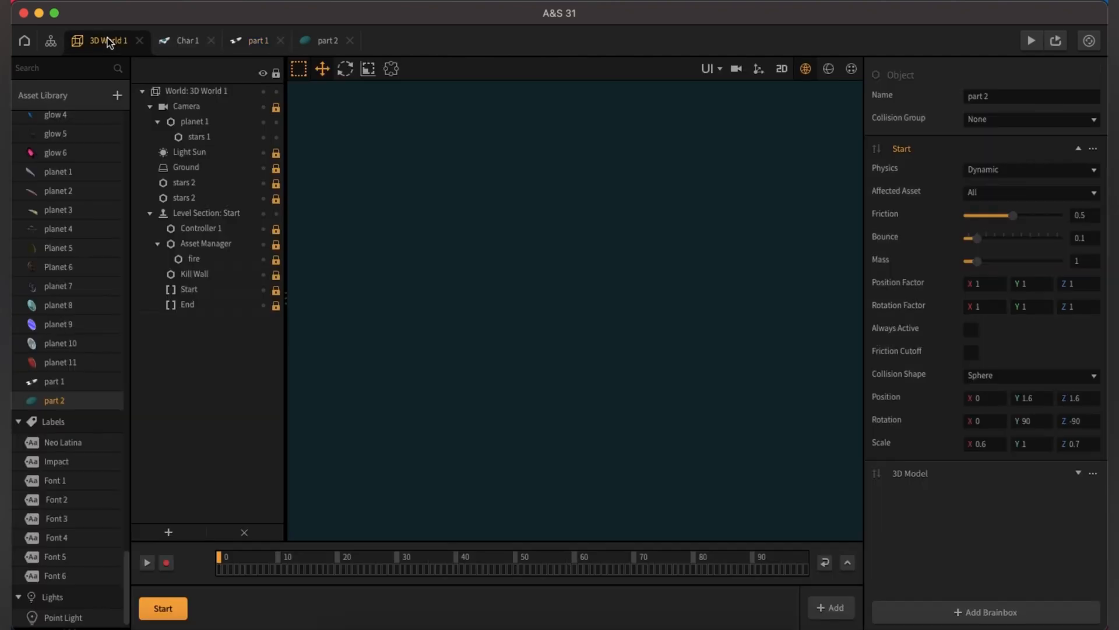
key(super+d)
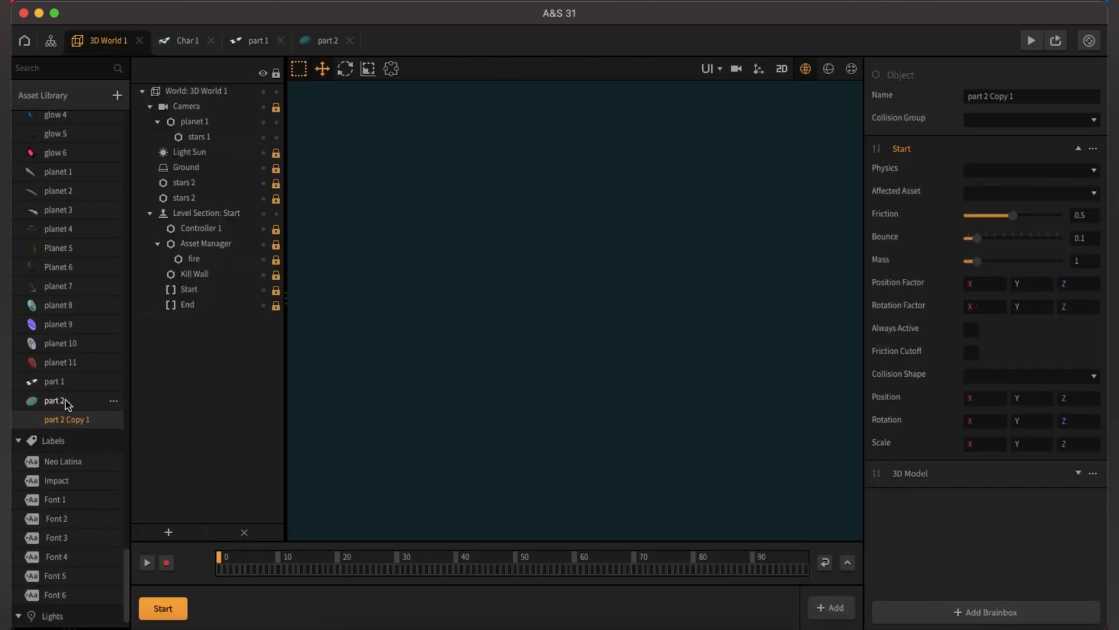
click(931, 92)
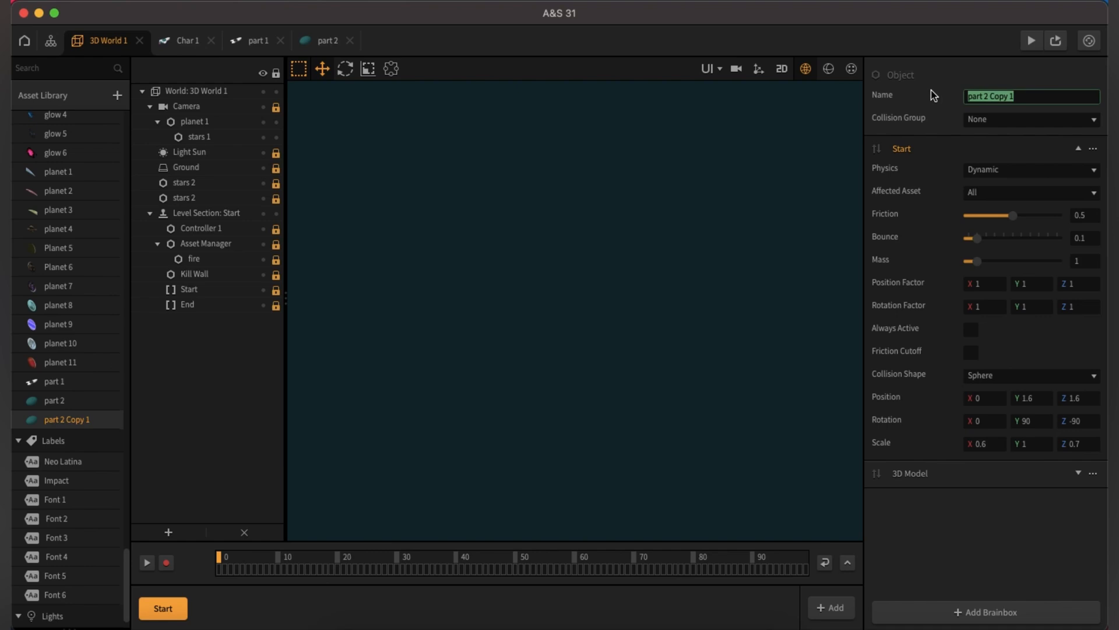
text(part 3)
key(Return)
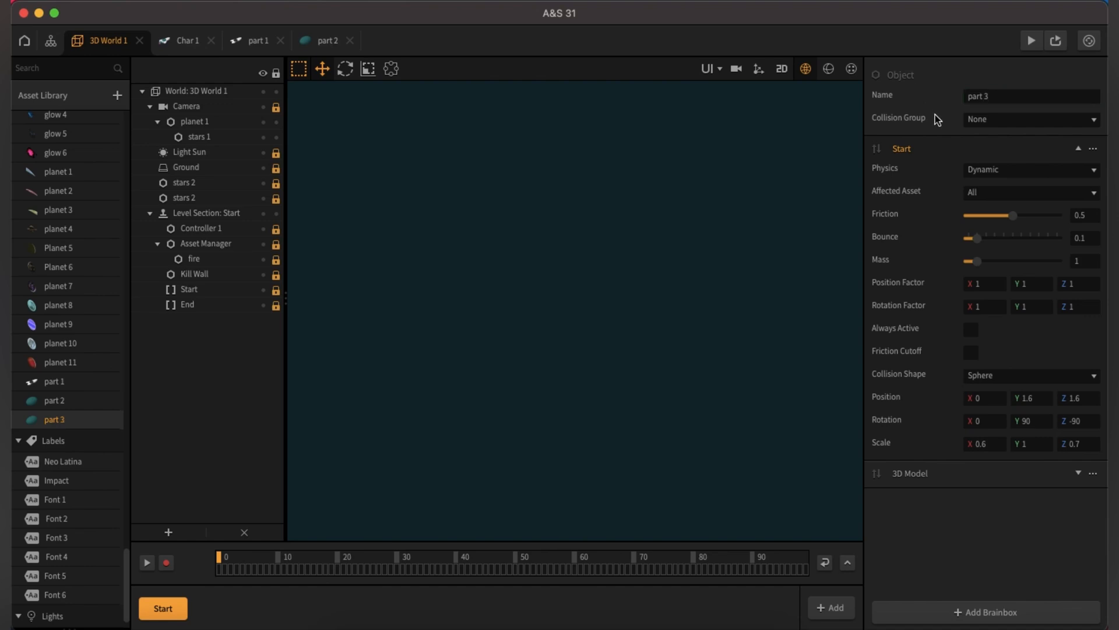
Open the part 3 object and delete its 3D Model node, keeping only the Start node.
double_click(65, 422)
drag(478, 467, 398, 319)
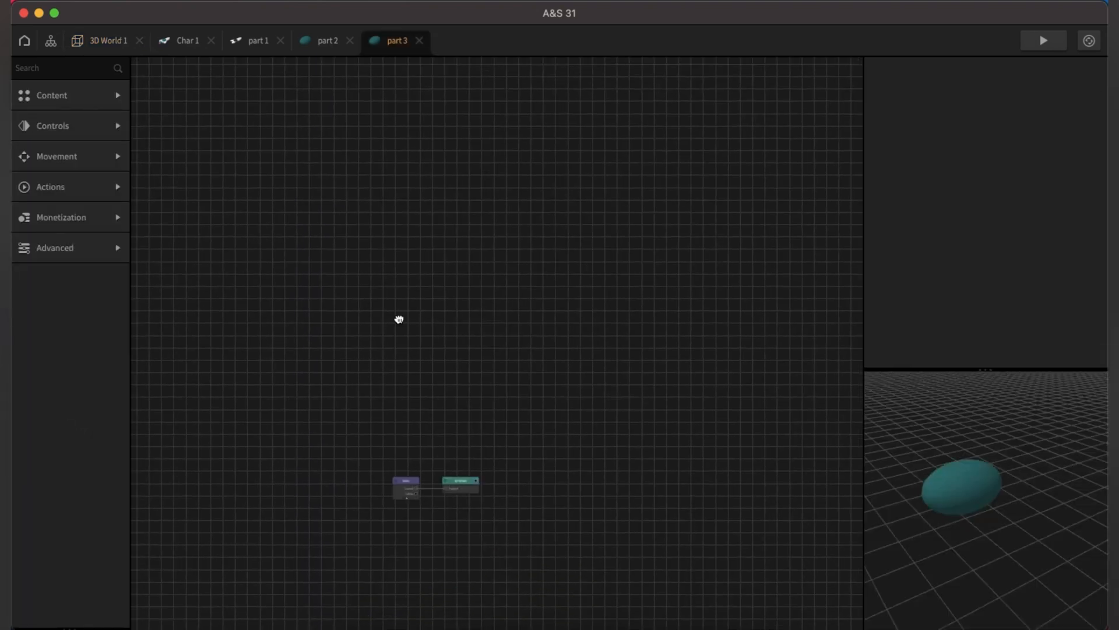
click(454, 325)
key(BackSpace)
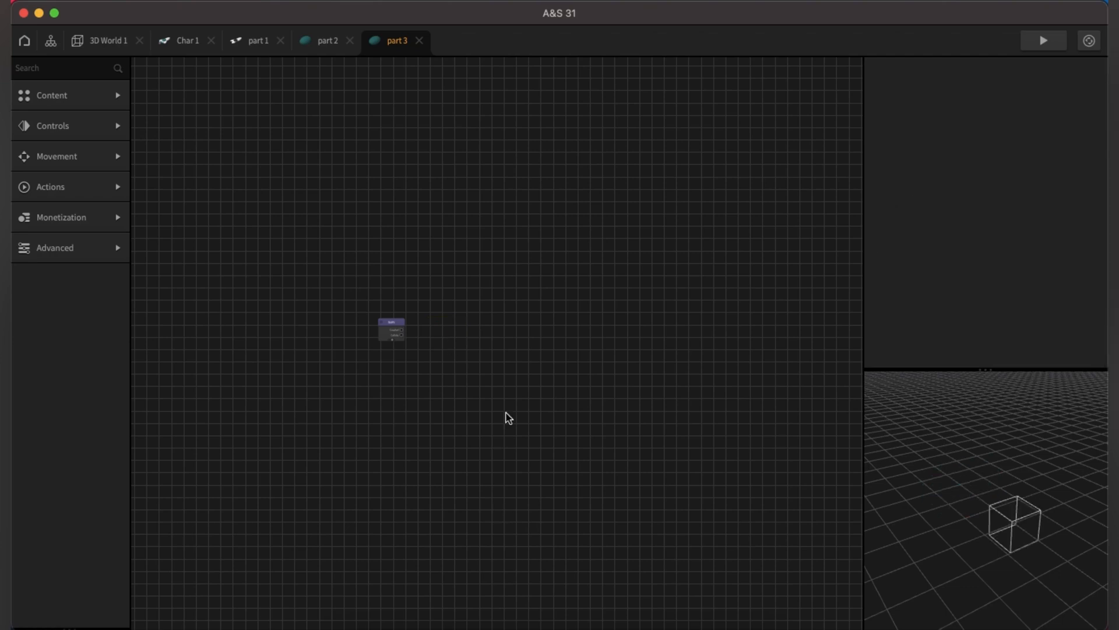
Examine the color and mesh of Char 1's 3D Model and gun nodes to identify the ship pieces they control.
click(184, 42)
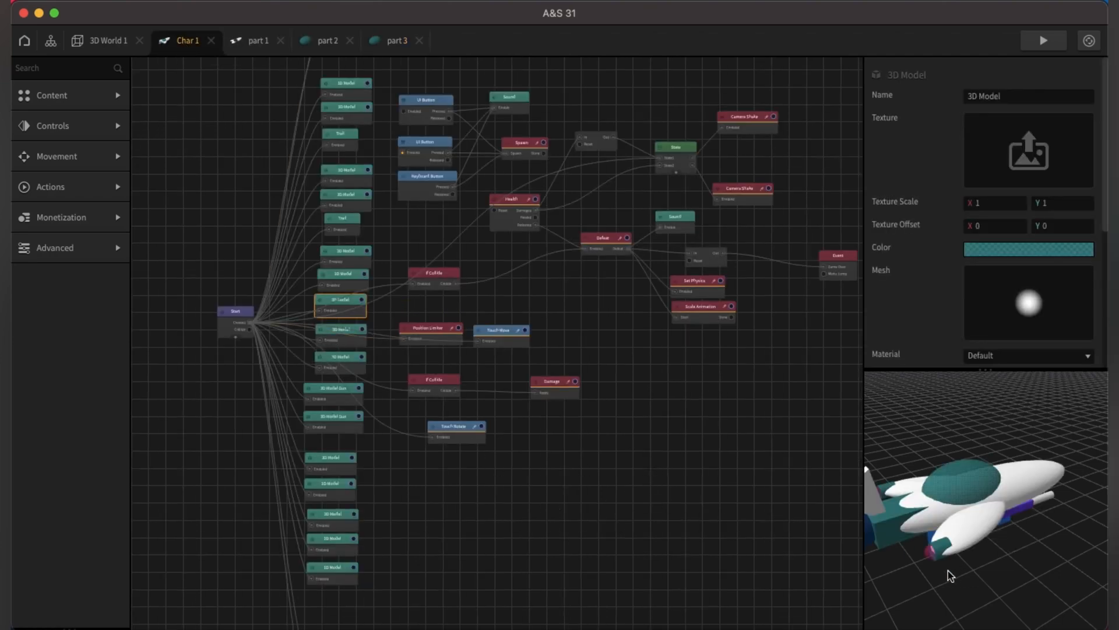
drag(948, 570, 1005, 523)
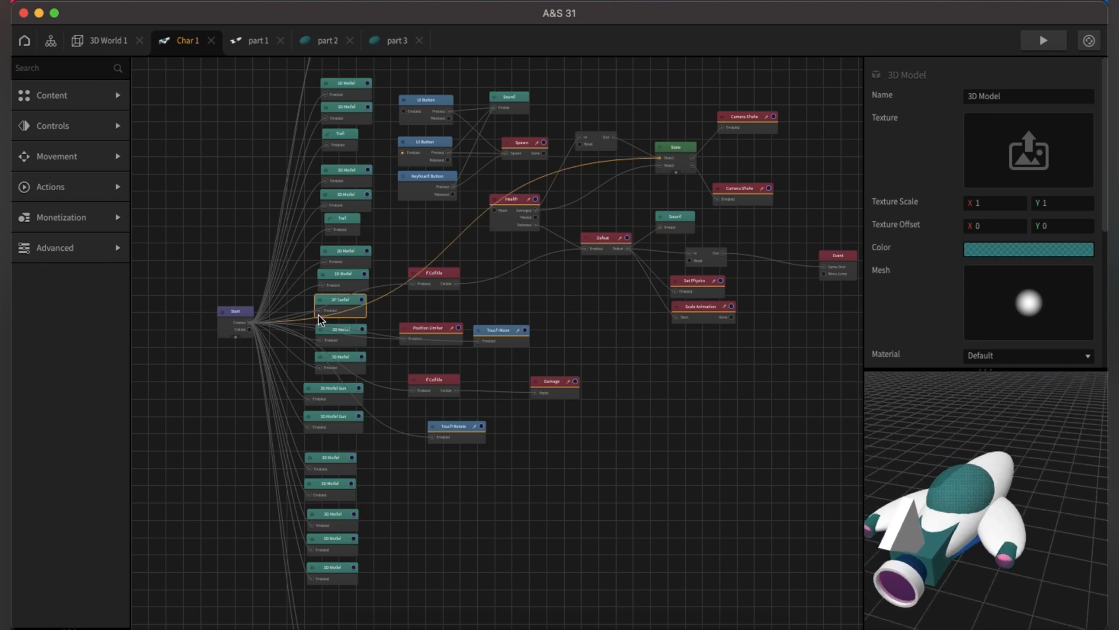
click(357, 346)
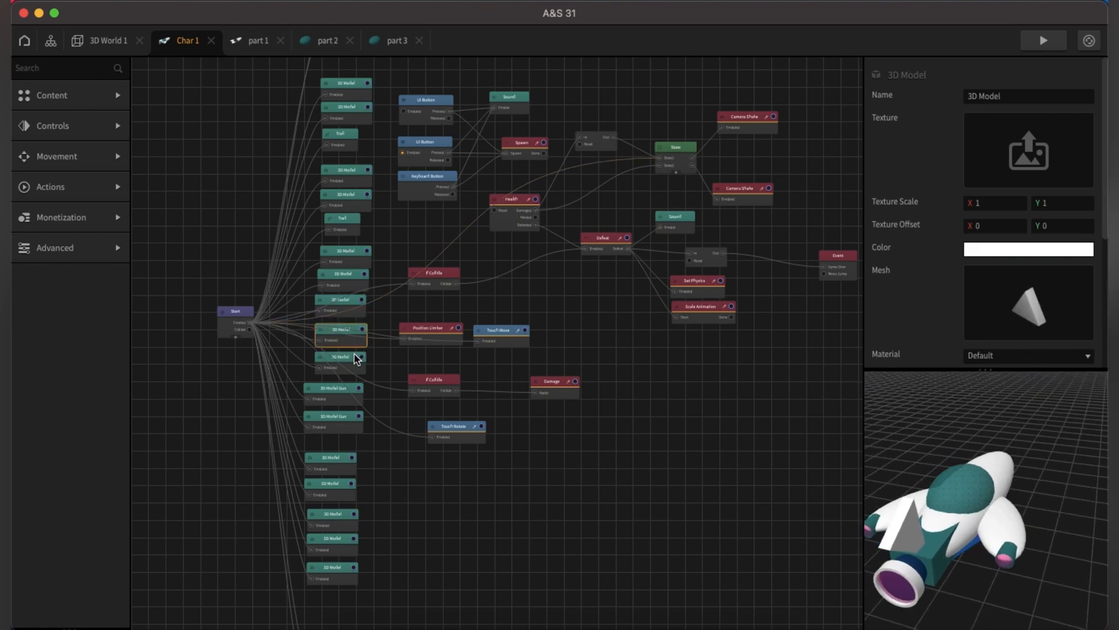
click(356, 362)
click(339, 399)
click(342, 416)
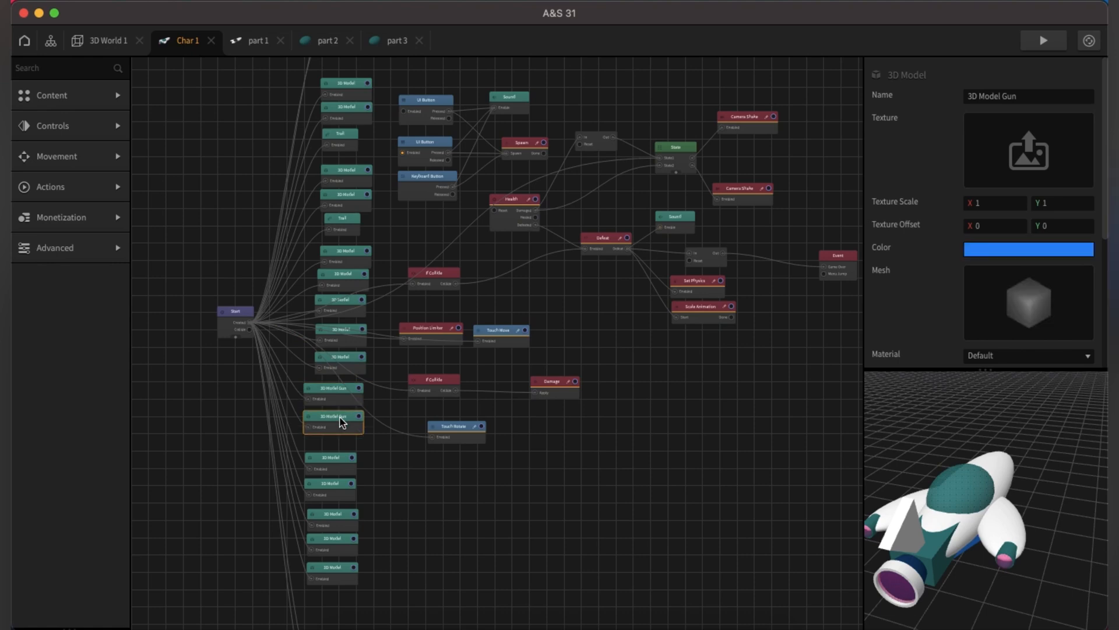
click(348, 466)
click(332, 487)
click(337, 518)
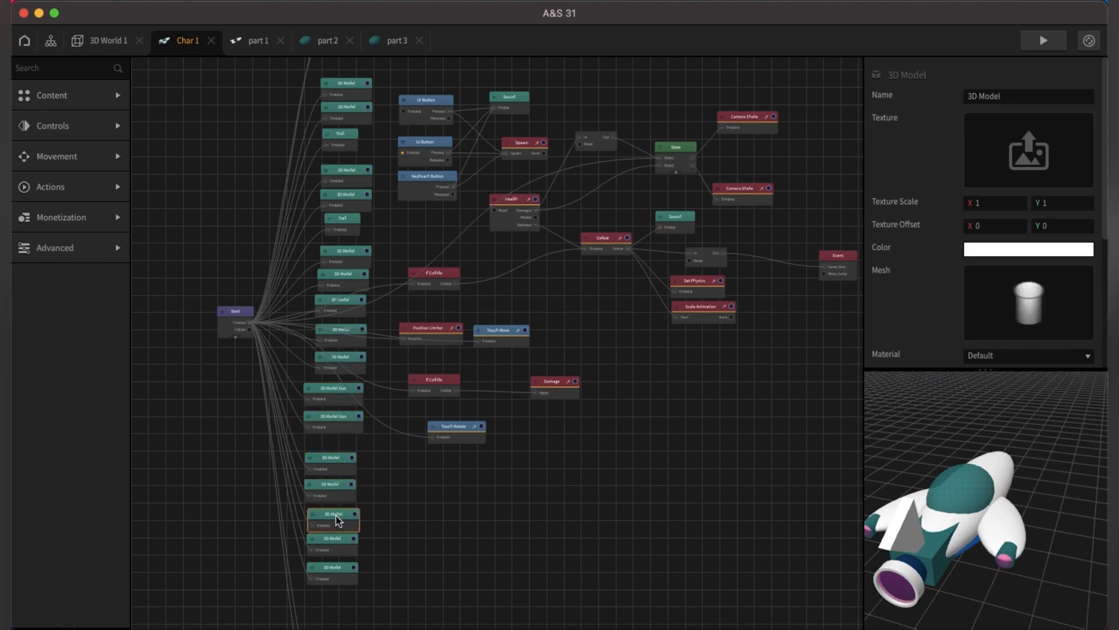
click(337, 542)
click(349, 94)
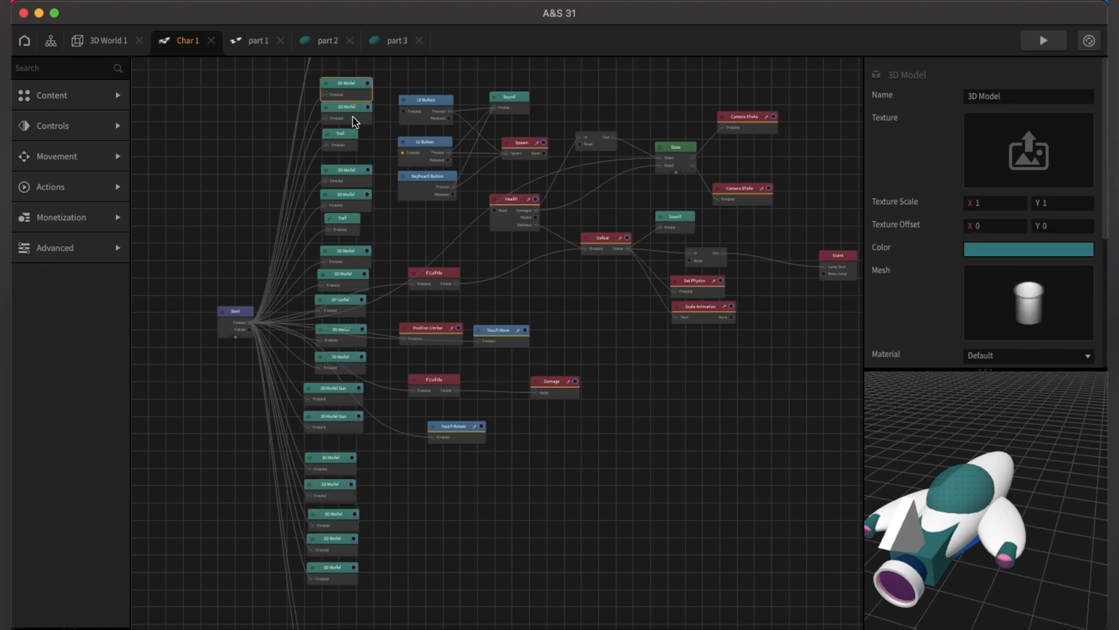
click(354, 120)
click(351, 173)
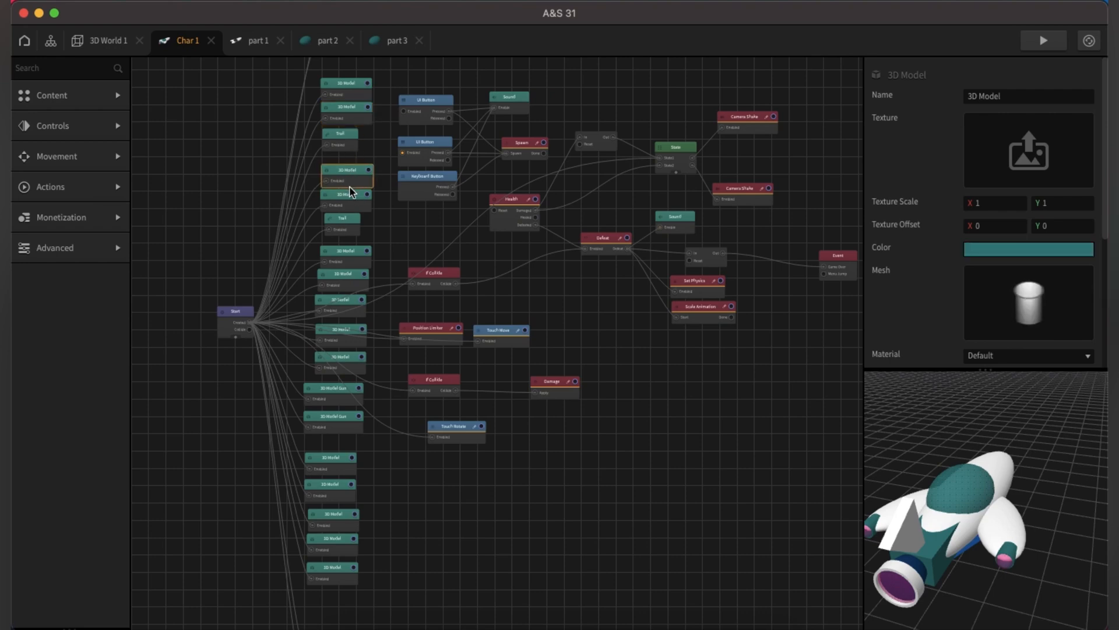
click(360, 262)
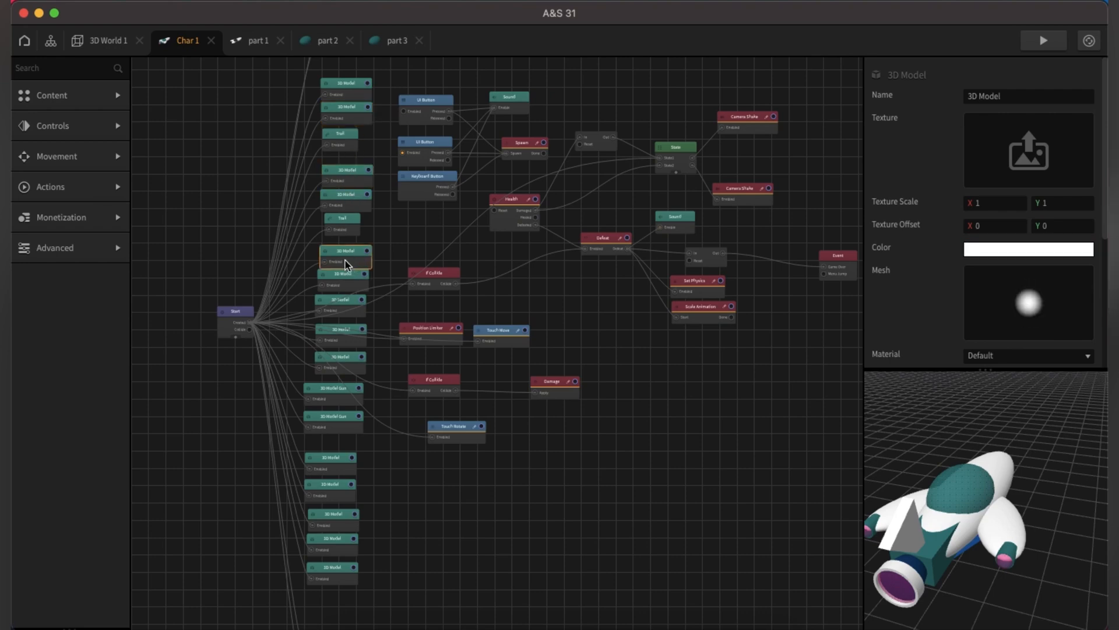
click(994, 252)
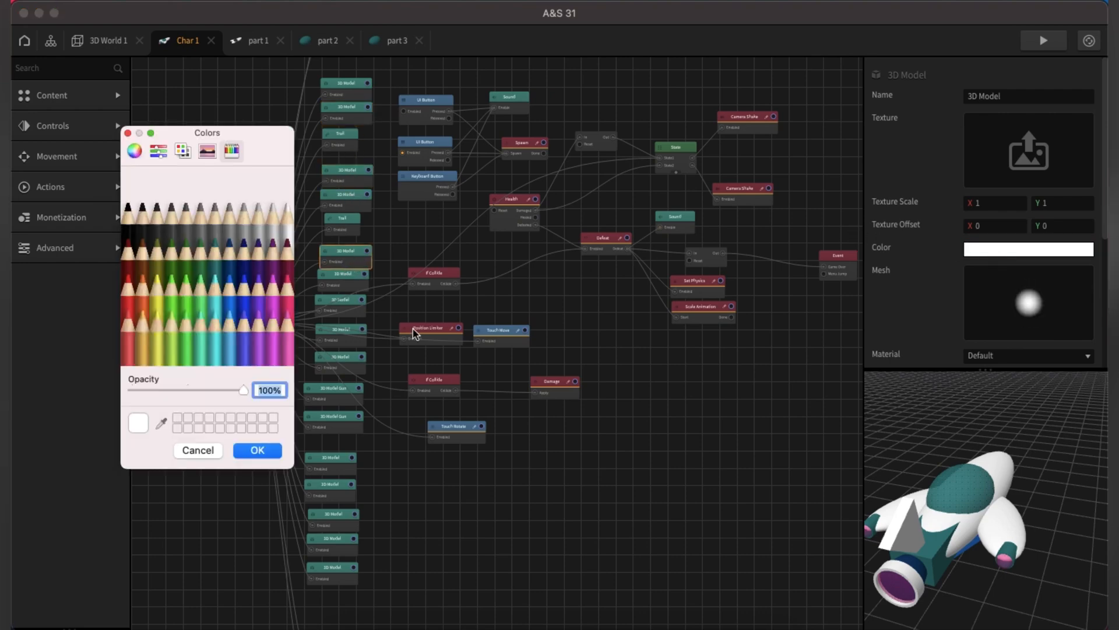
click(273, 285)
click(206, 449)
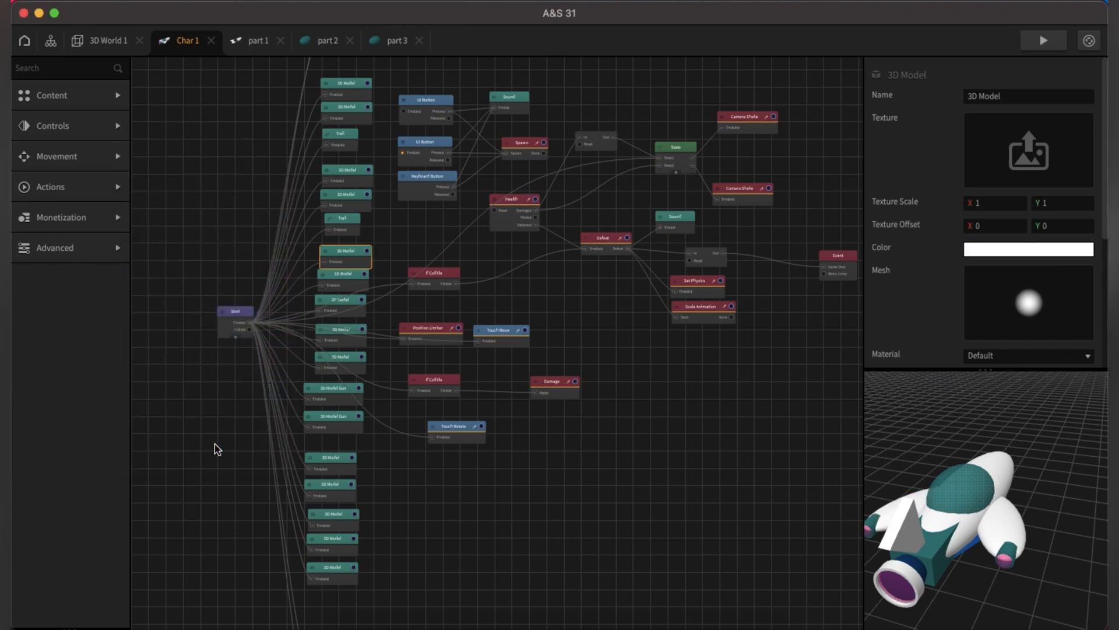
Examine the next four 3D Model nodes in Char 1's column, and switch to the part 1 object.
click(343, 278)
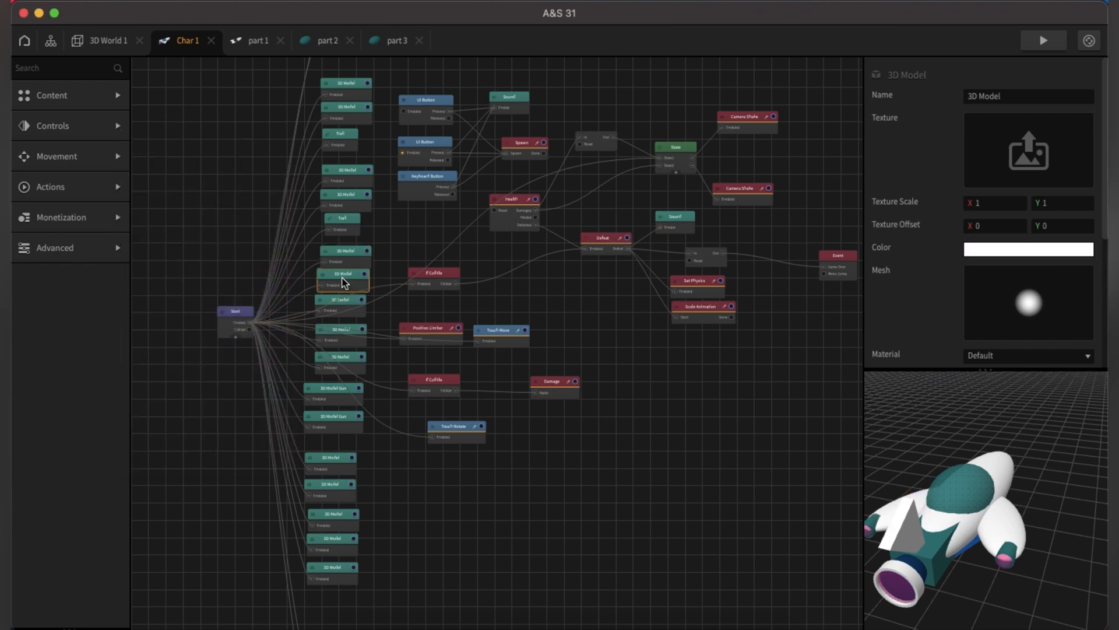
click(351, 316)
click(345, 339)
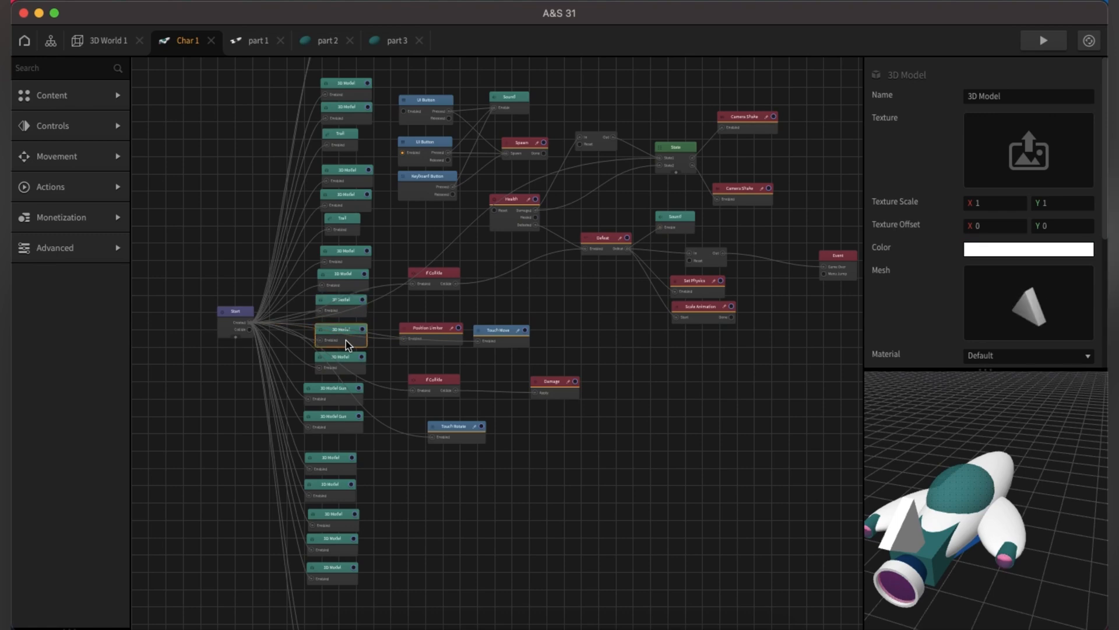
click(348, 356)
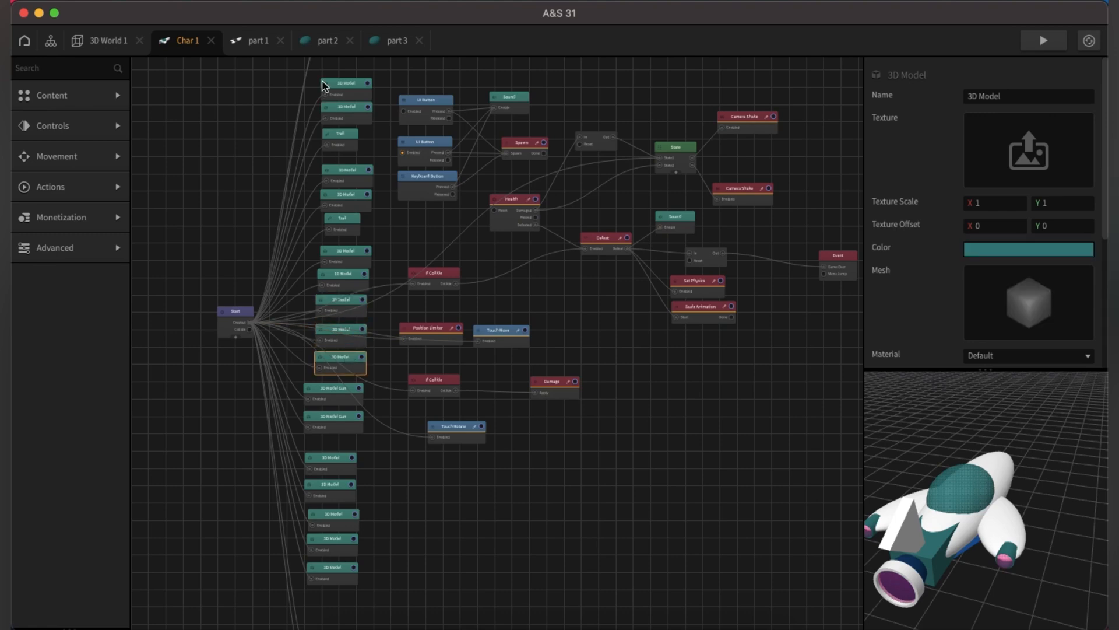
click(241, 41)
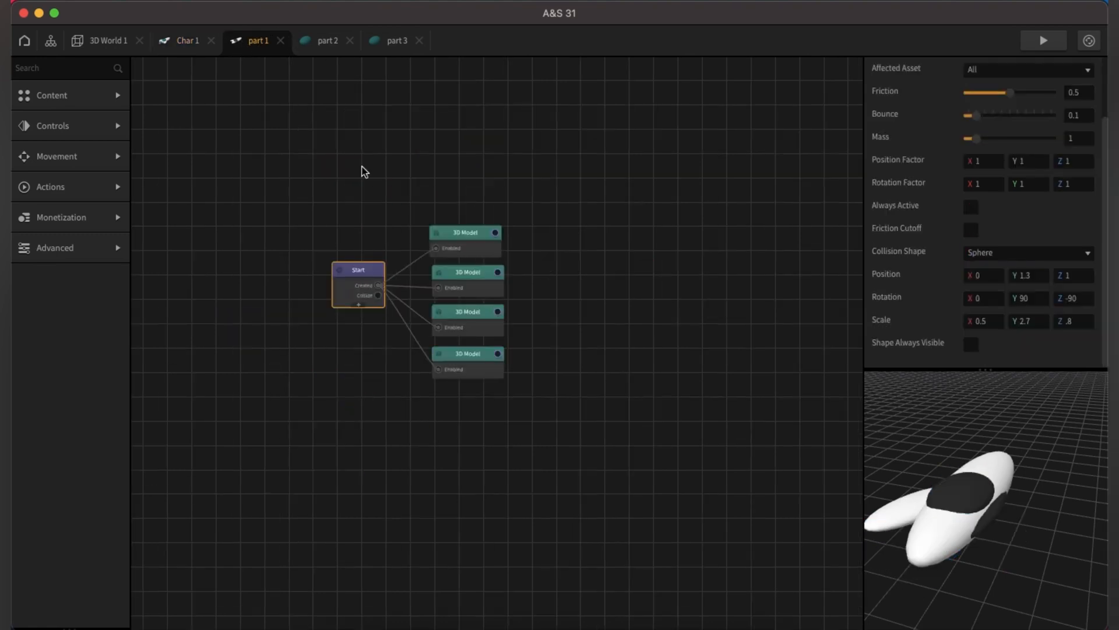
Copy part 1's second 3D Model node into part 3 and connect it to the Start node's Created output.
click(457, 243)
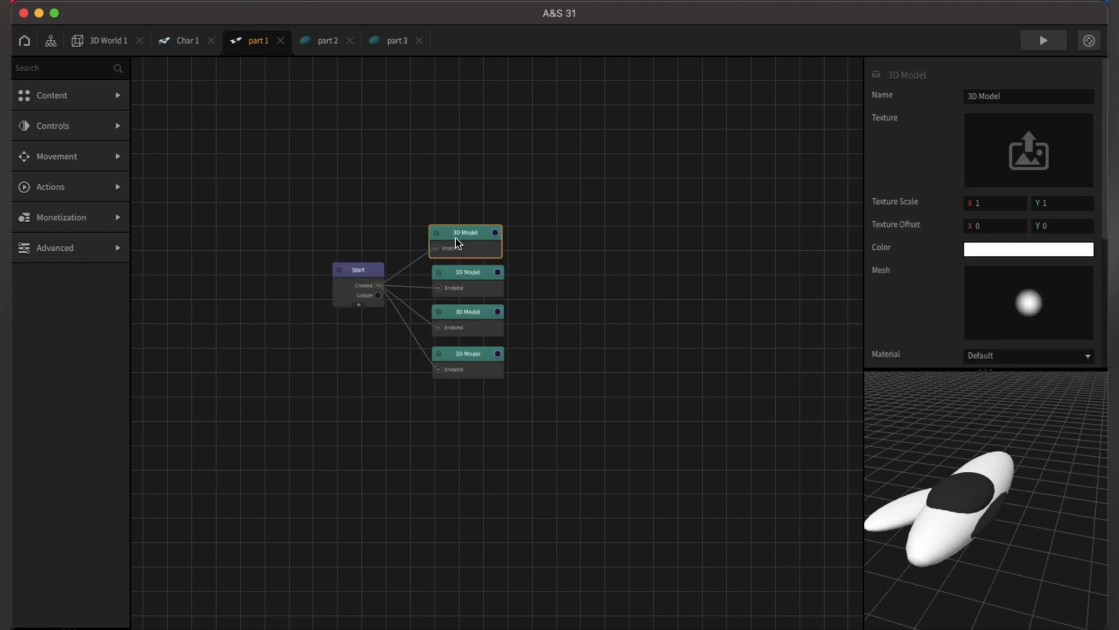
click(471, 275)
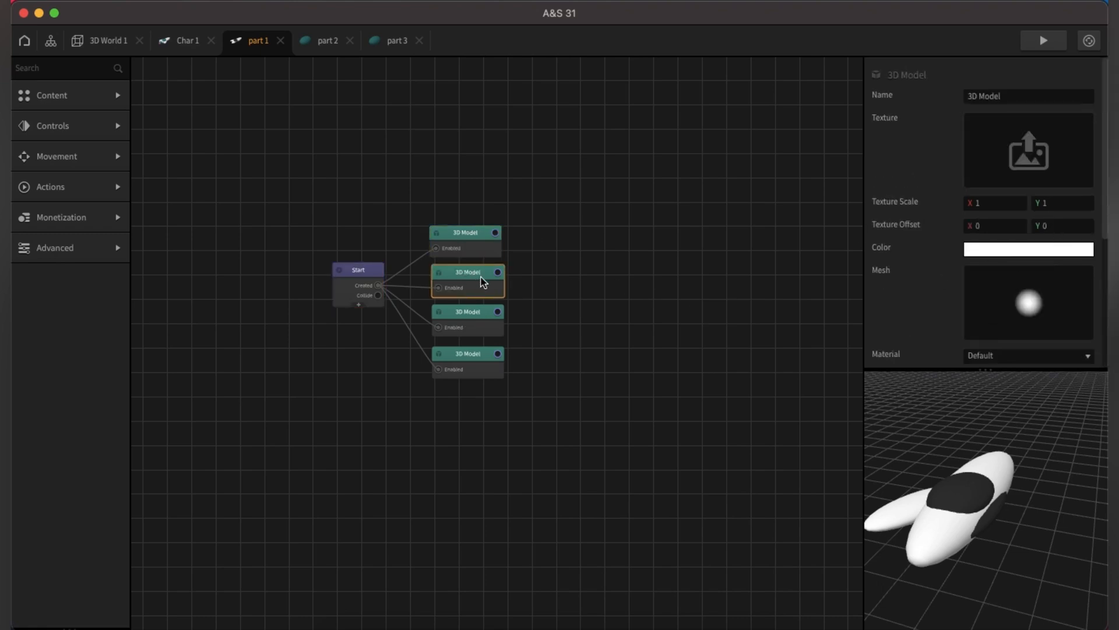
click(396, 40)
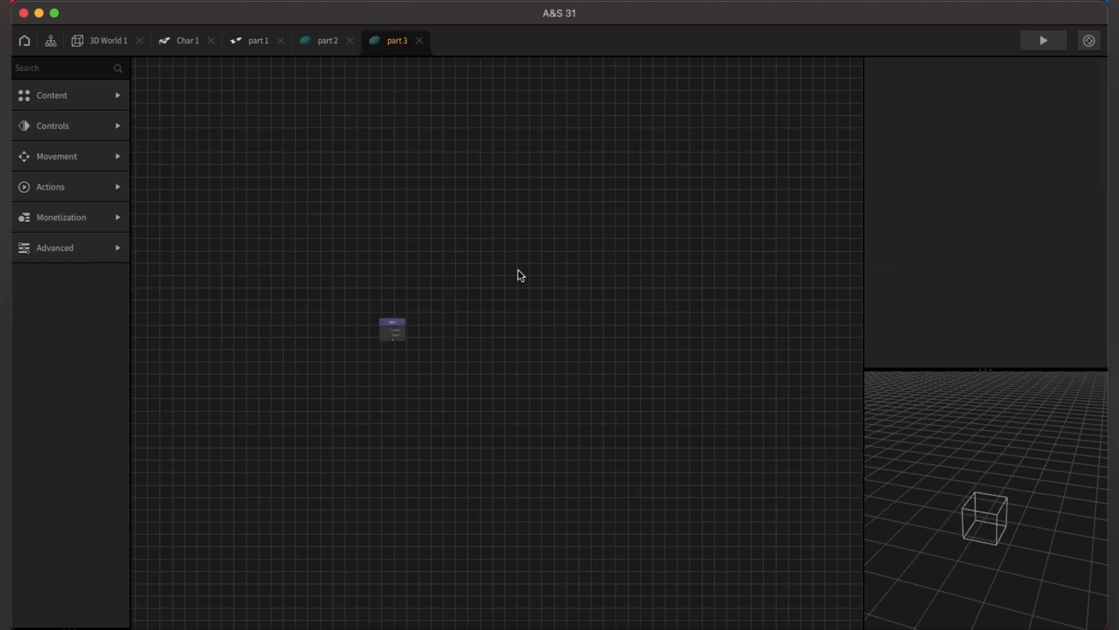
key(super+v)
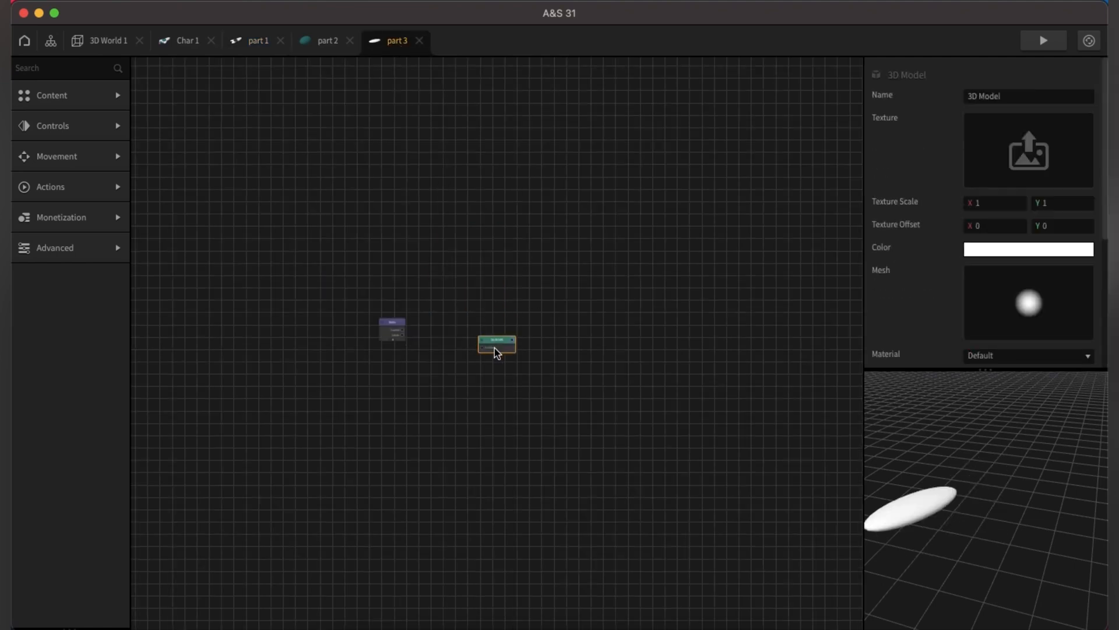
scroll(495, 350, up, 2)
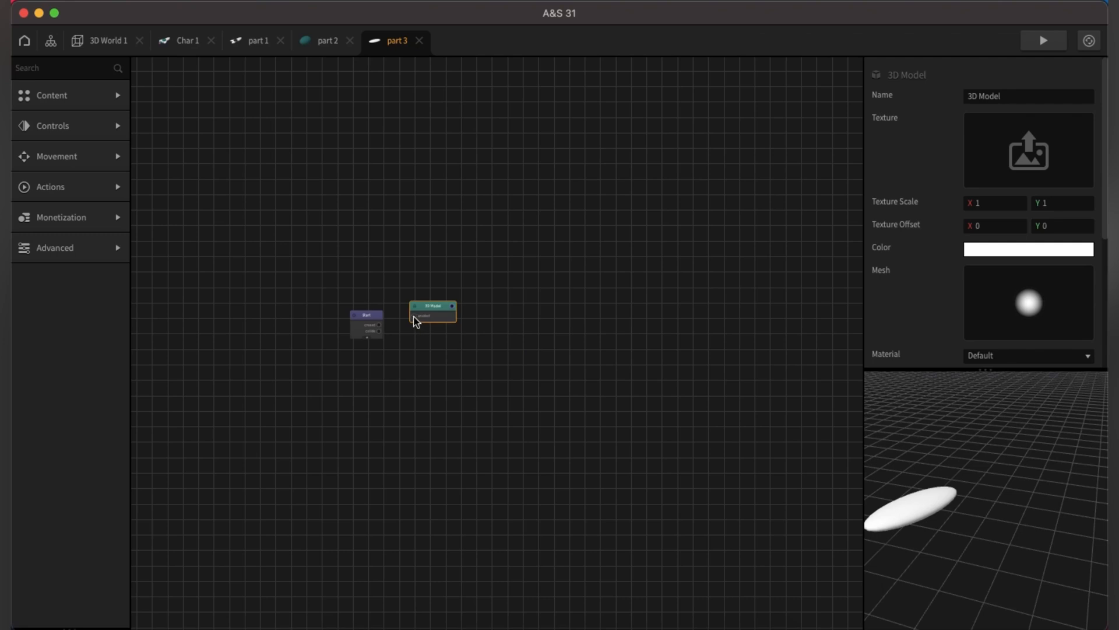
Set part 3's 3D Model X position to 1 and its Y rotation to -65, and check the wing in the preview.
scroll(947, 226, down, 5)
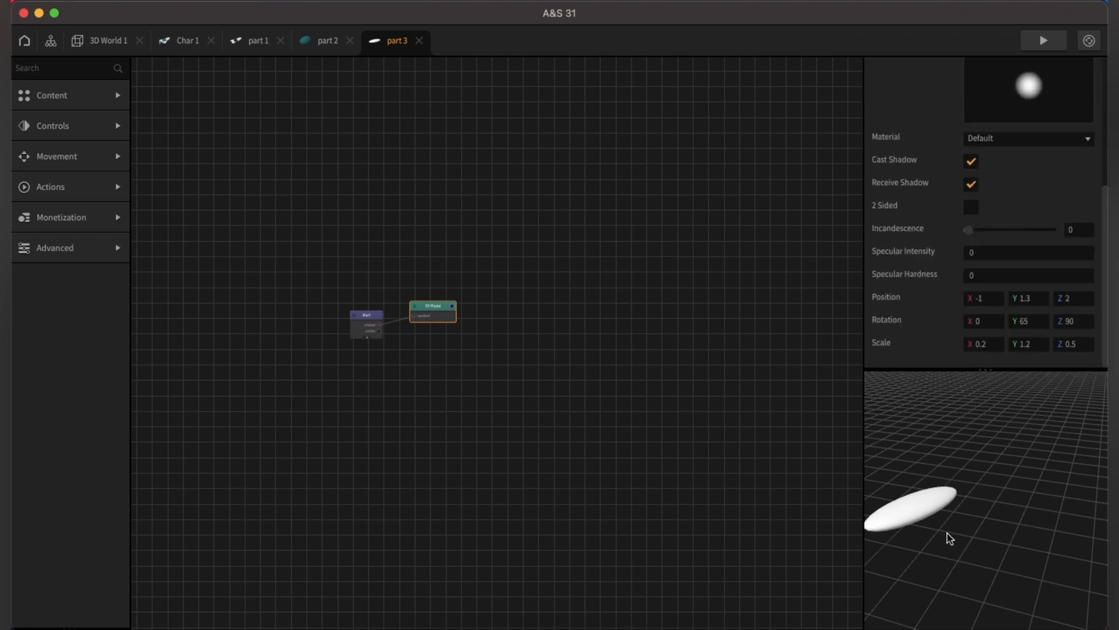
right_drag(948, 533, 1029, 535)
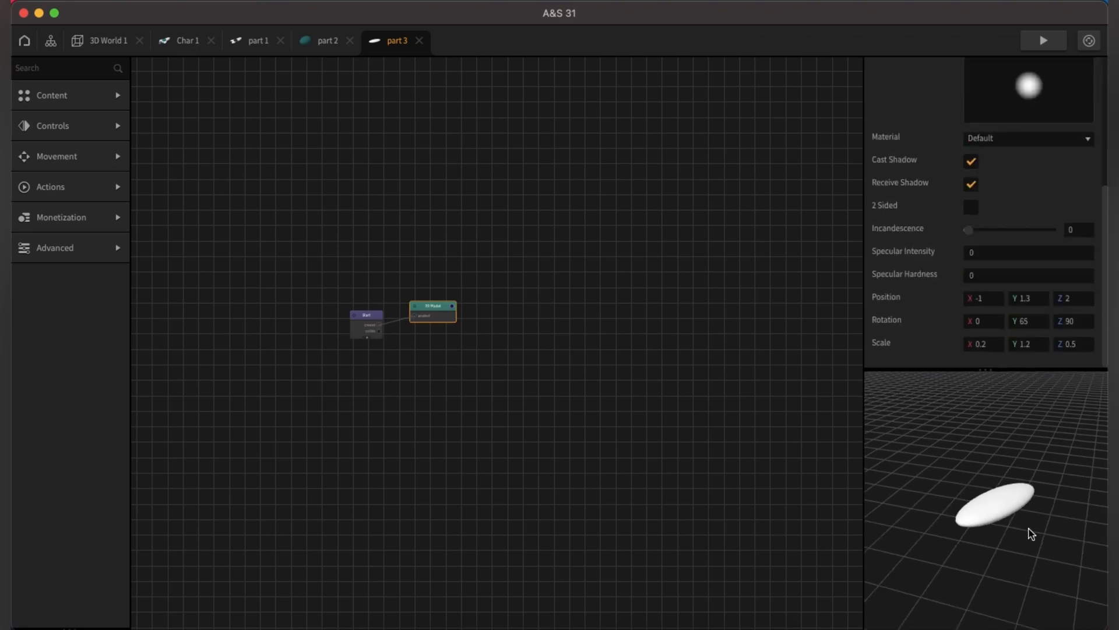
click(980, 299)
text(1)
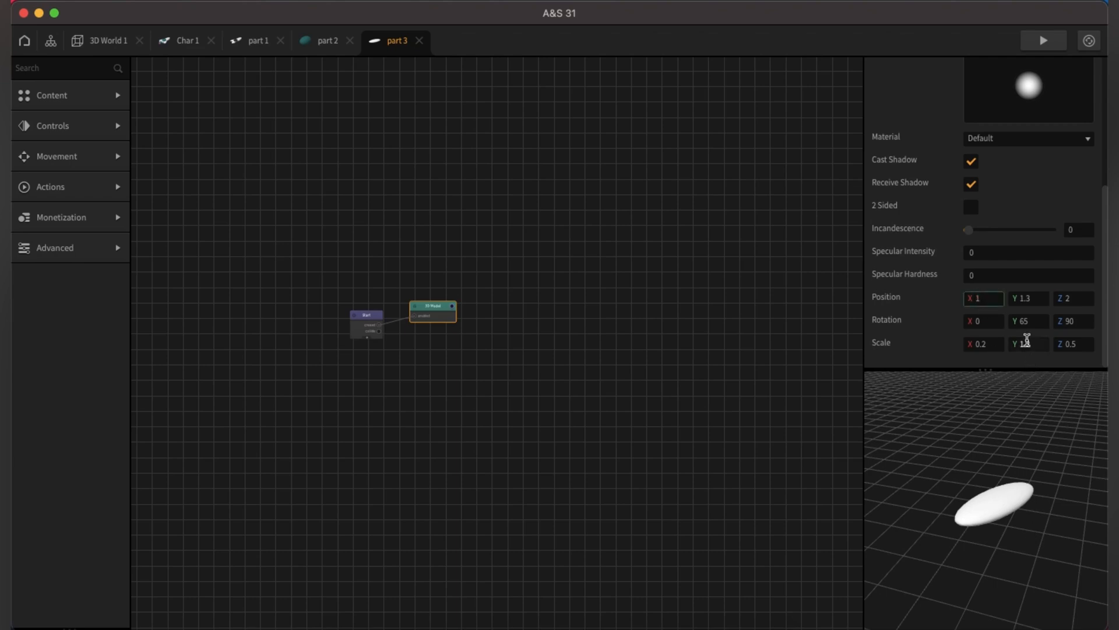
click(1020, 324)
text(-)
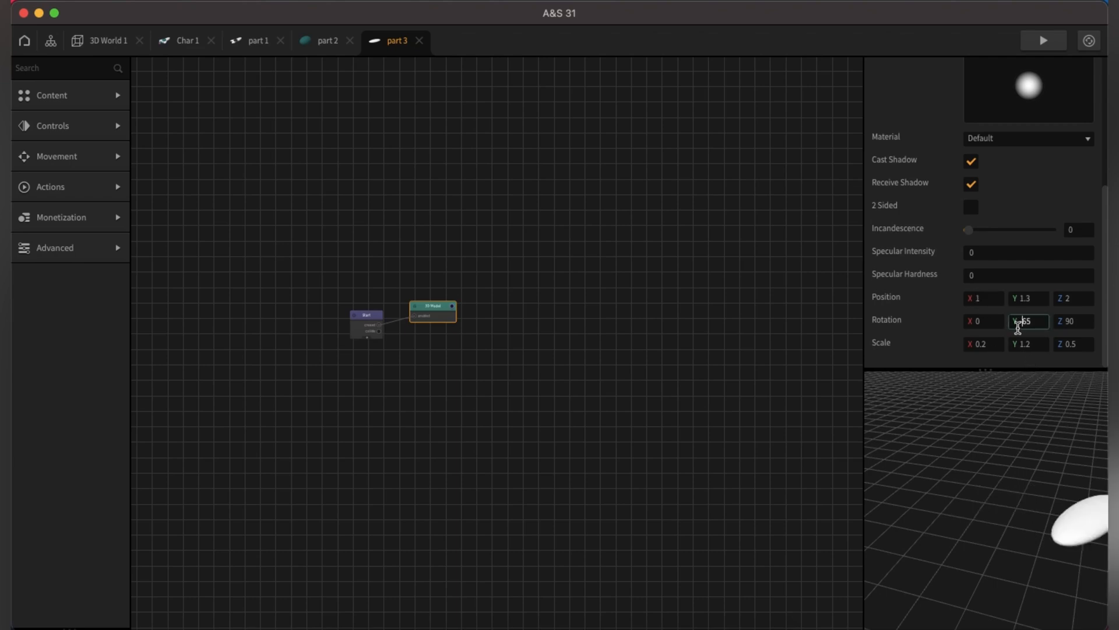
click(905, 362)
drag(1012, 532, 1001, 559)
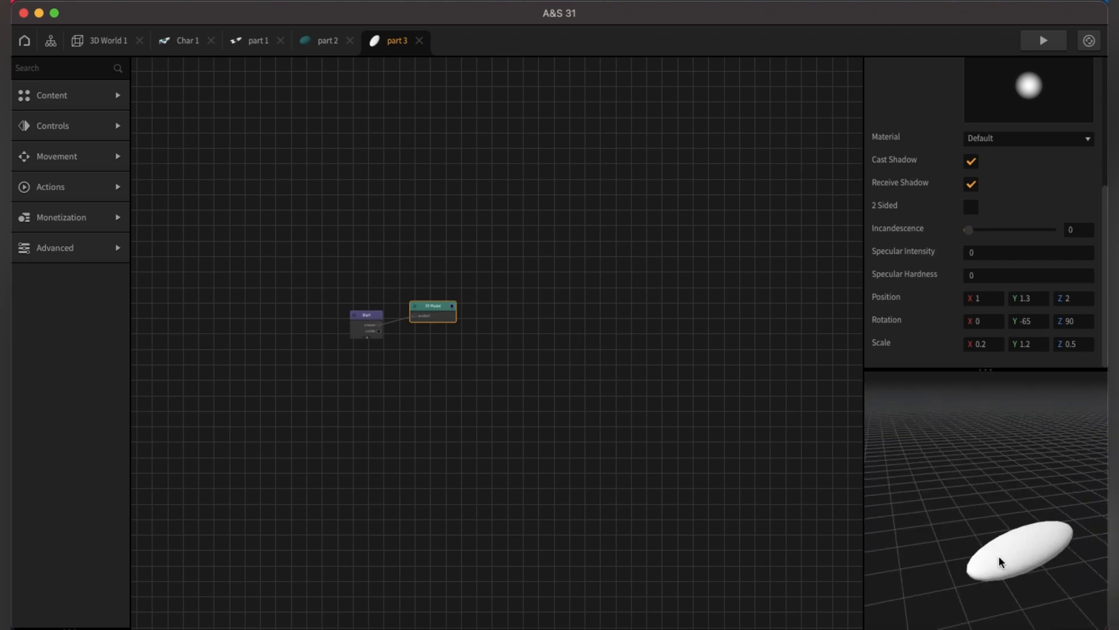
Set the collision shape position on part 3's Start node to Y 1.3 and Z 2.
click(366, 326)
click(1028, 348)
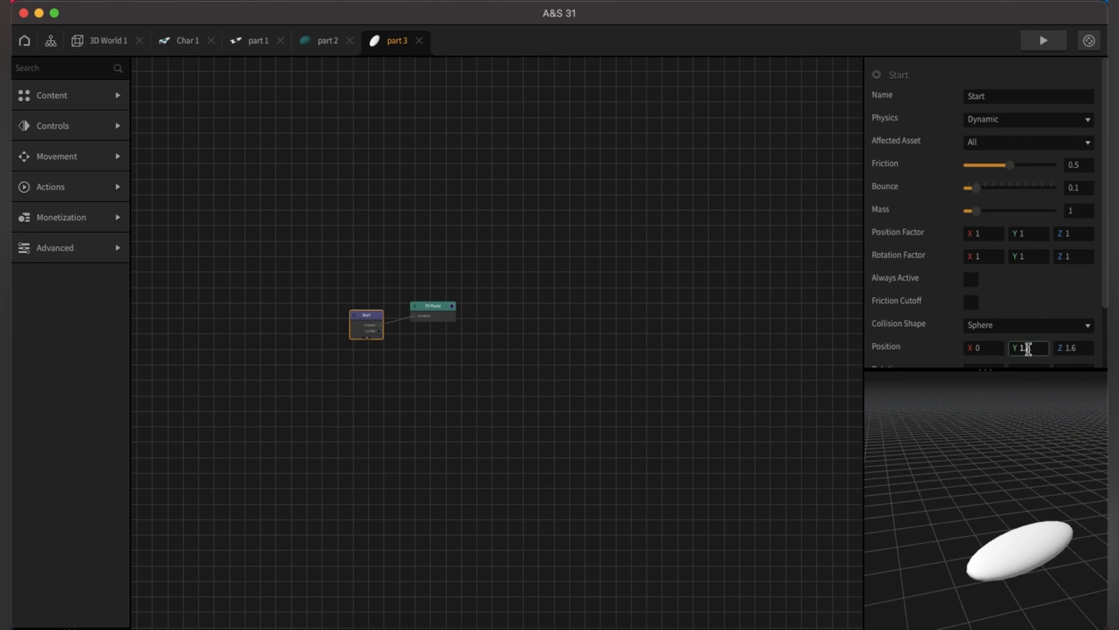
click(1074, 348)
text(2)
Match the Start node's collision rotation to the 3D Model's, with Y -65 and Z 90.
scroll(1100, 331, down, 3)
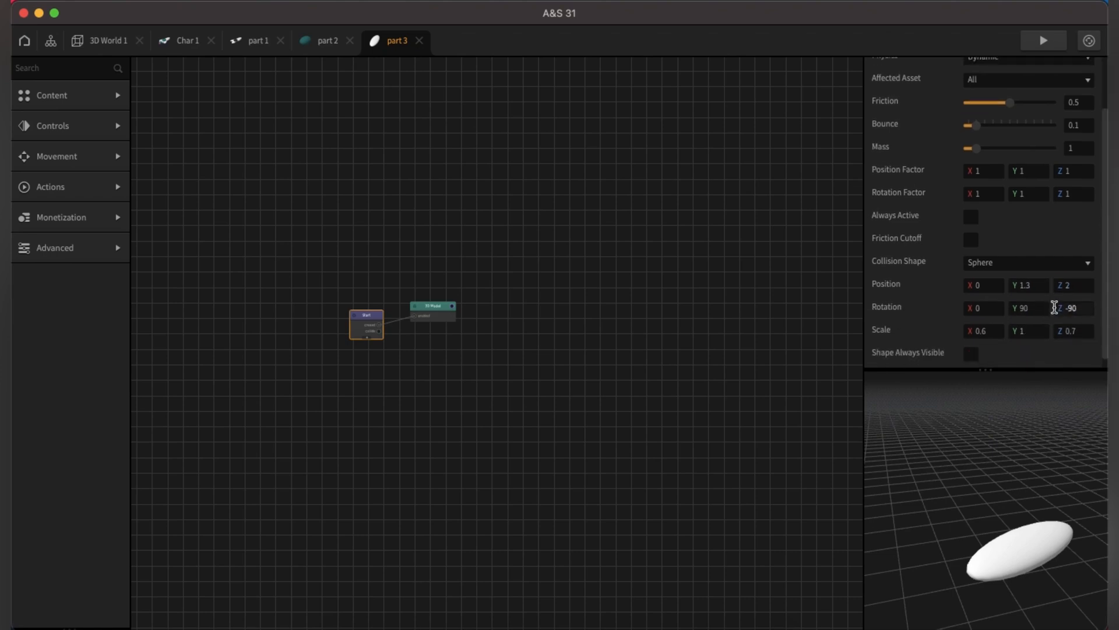
click(431, 320)
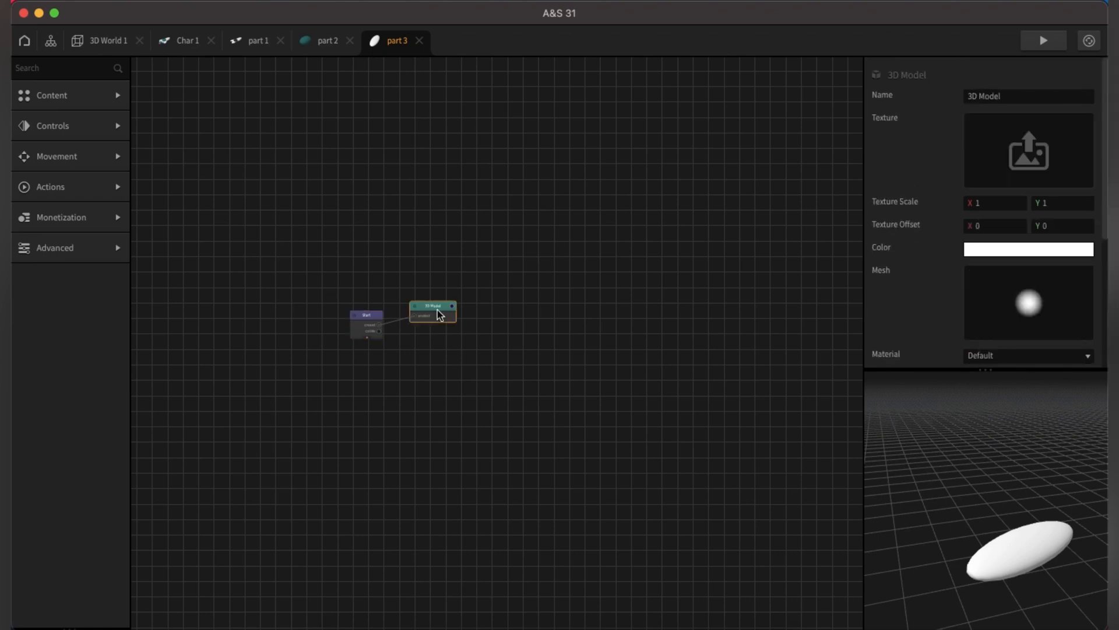
scroll(1107, 284, down, 2)
scroll(1106, 284, down, 5)
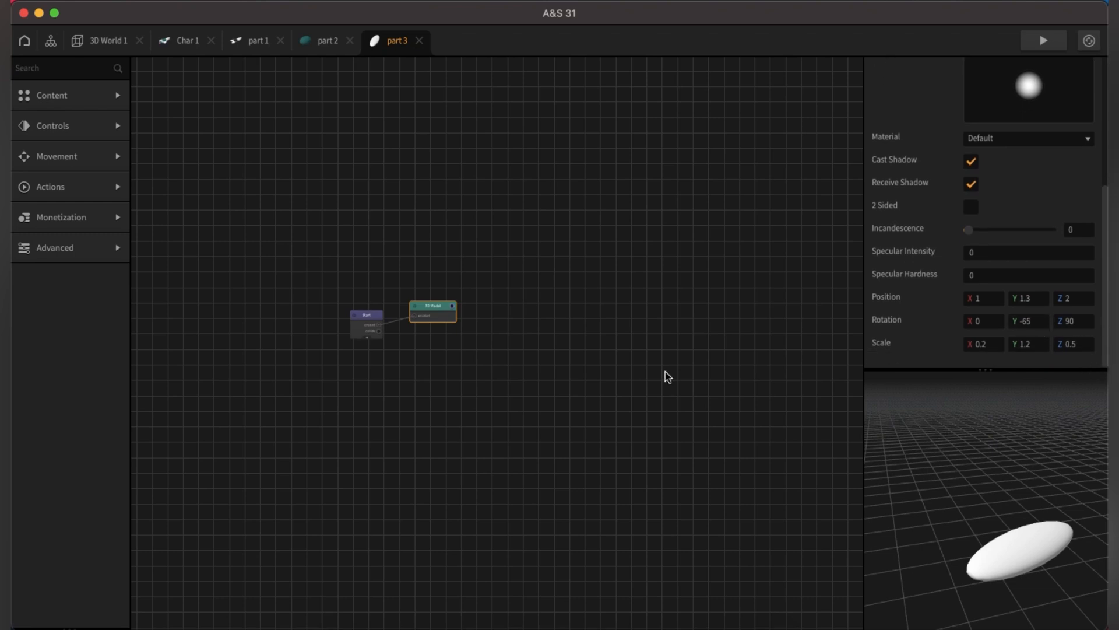
click(367, 329)
scroll(1104, 263, down, 3)
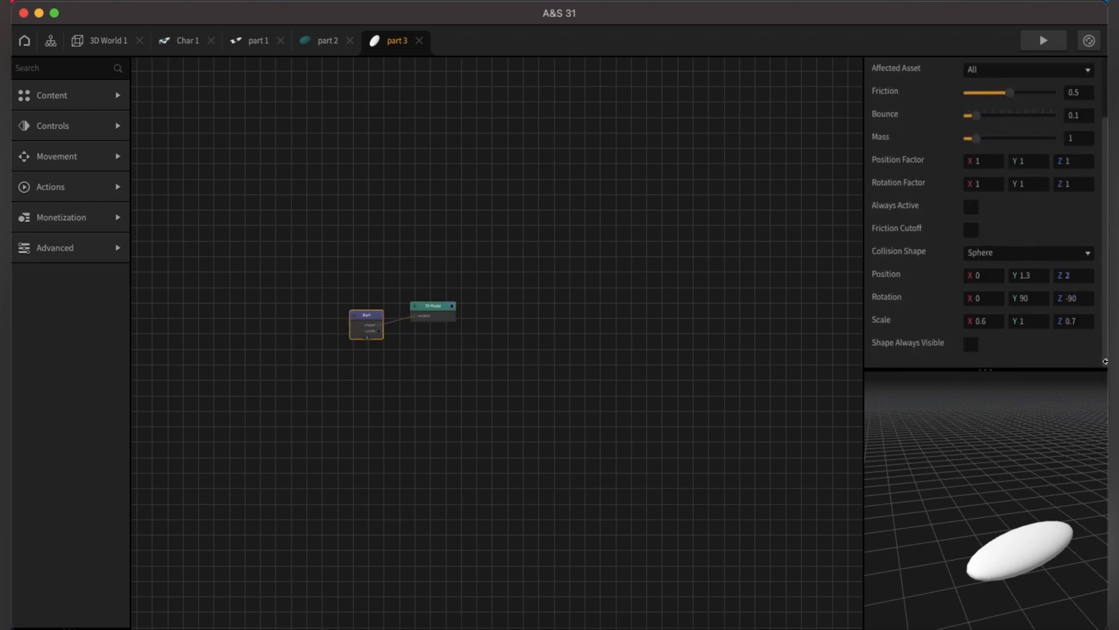
click(1040, 299)
click(1069, 298)
Set the Start node's collision scale to X 0.2, Y 1.2 and Z 0.5, and compare it with the 3D Model's values.
click(437, 314)
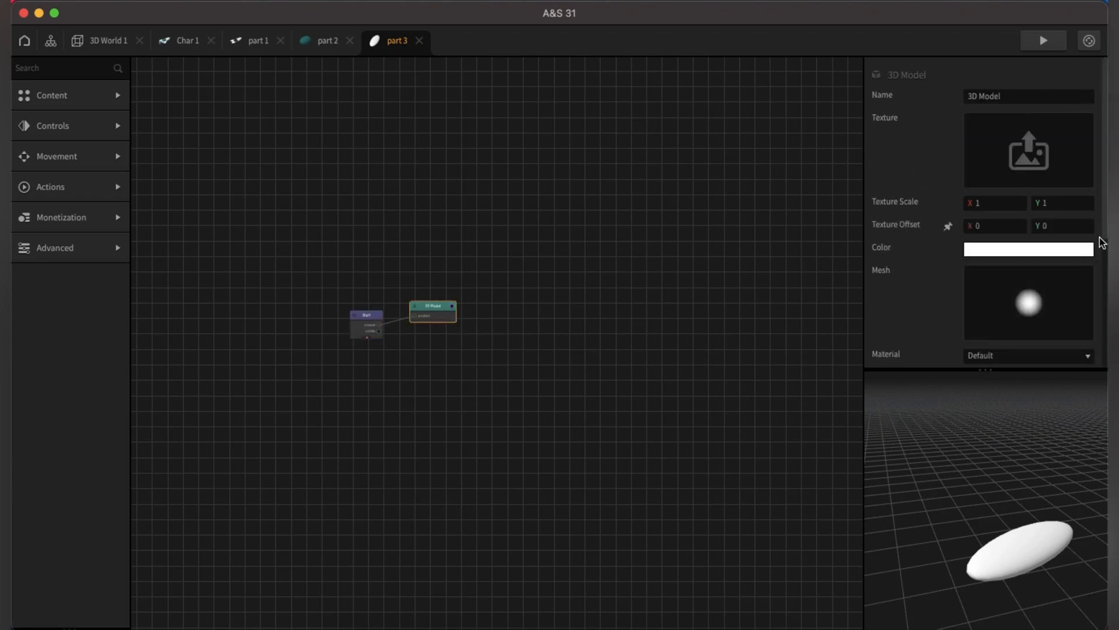
scroll(1102, 242, down, 5)
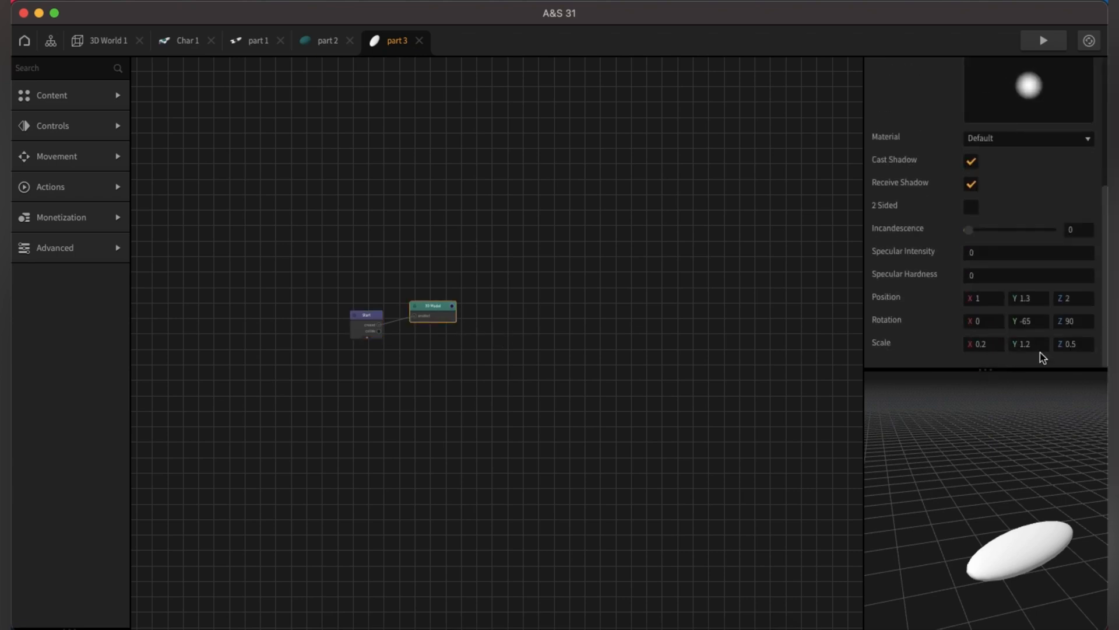
click(370, 332)
scroll(1101, 262, down, 3)
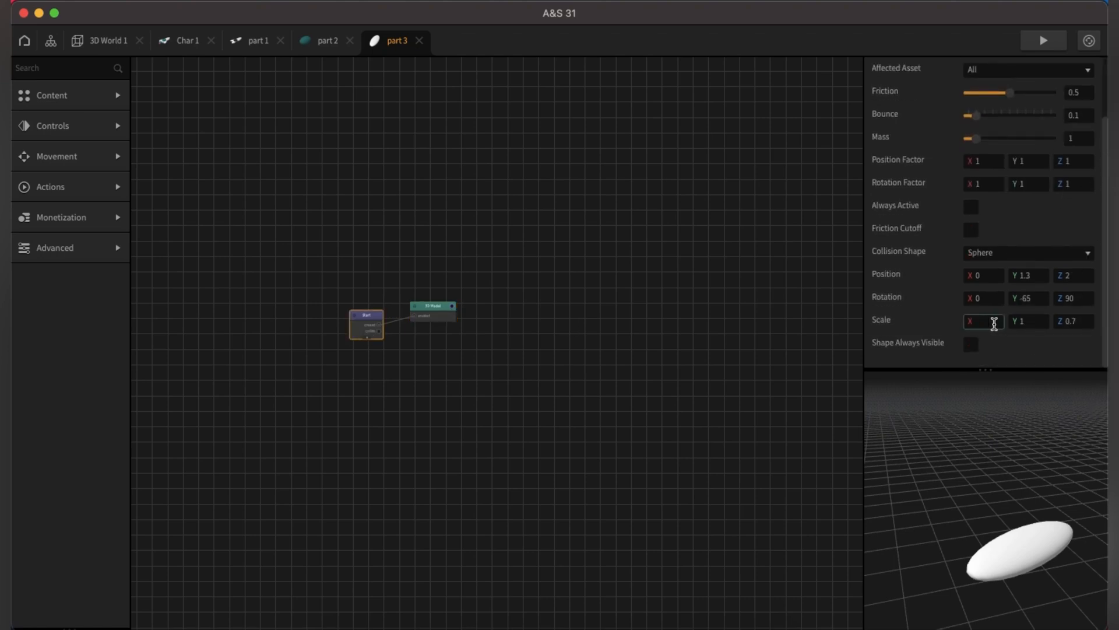
click(1028, 320)
click(1086, 321)
key(Tab)
click(441, 314)
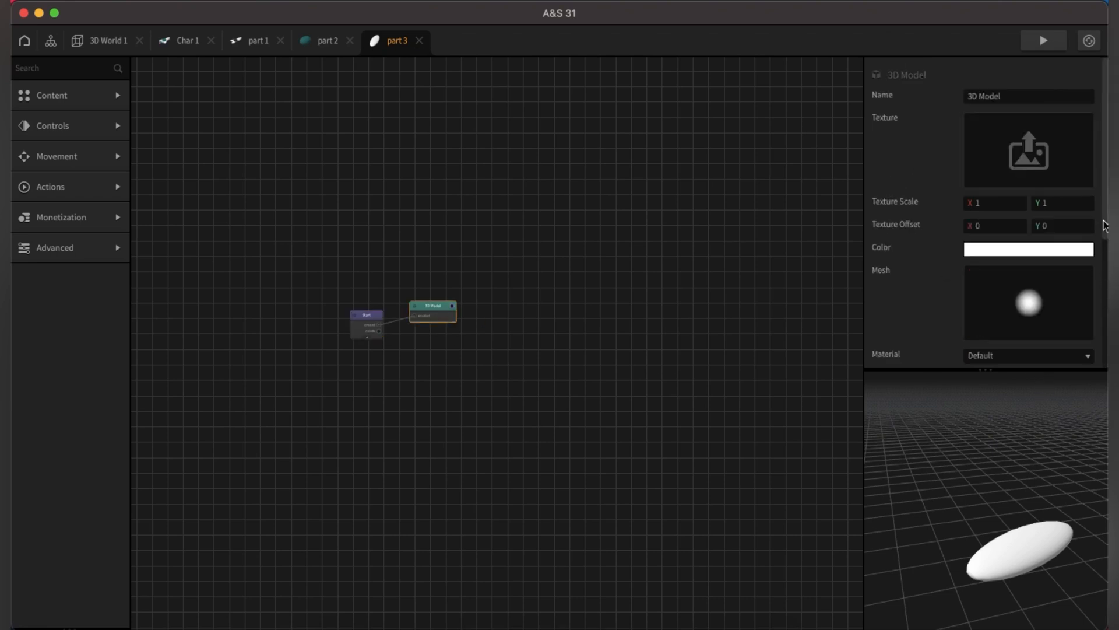
drag(1103, 225, 1104, 370)
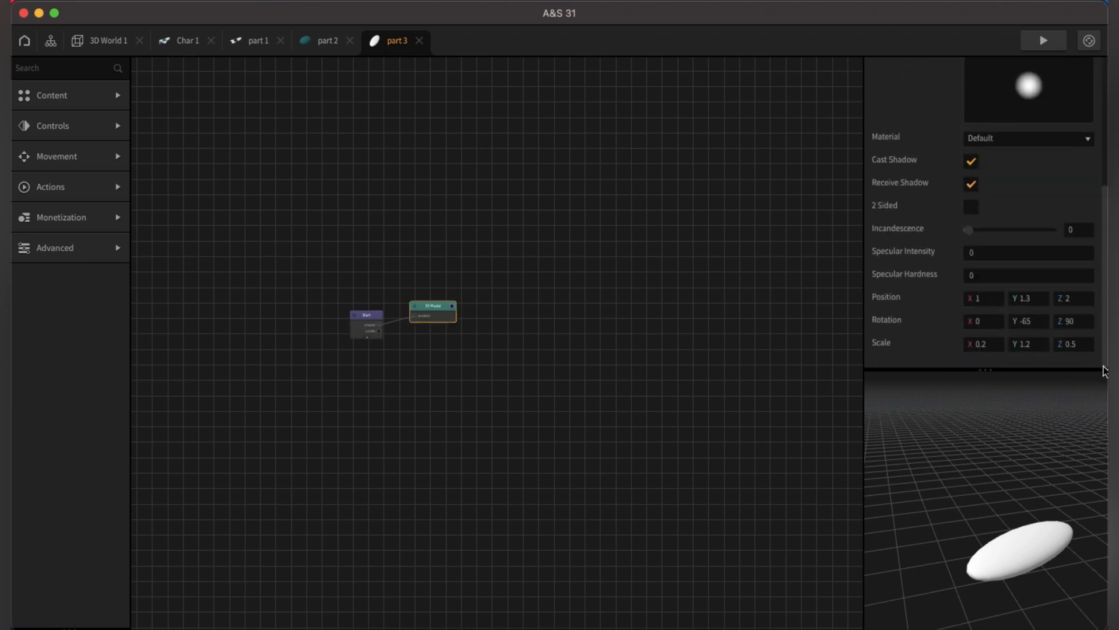
Duplicate the part 3 object in 3D World 1's asset library and rename the copy as part 4.
click(110, 42)
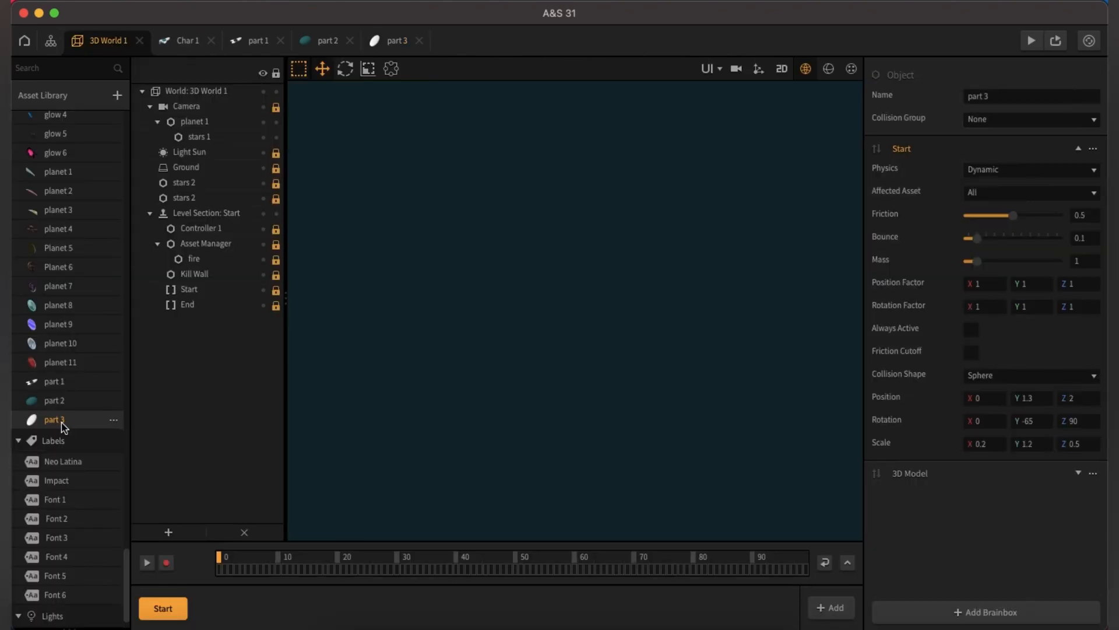
key(super+d)
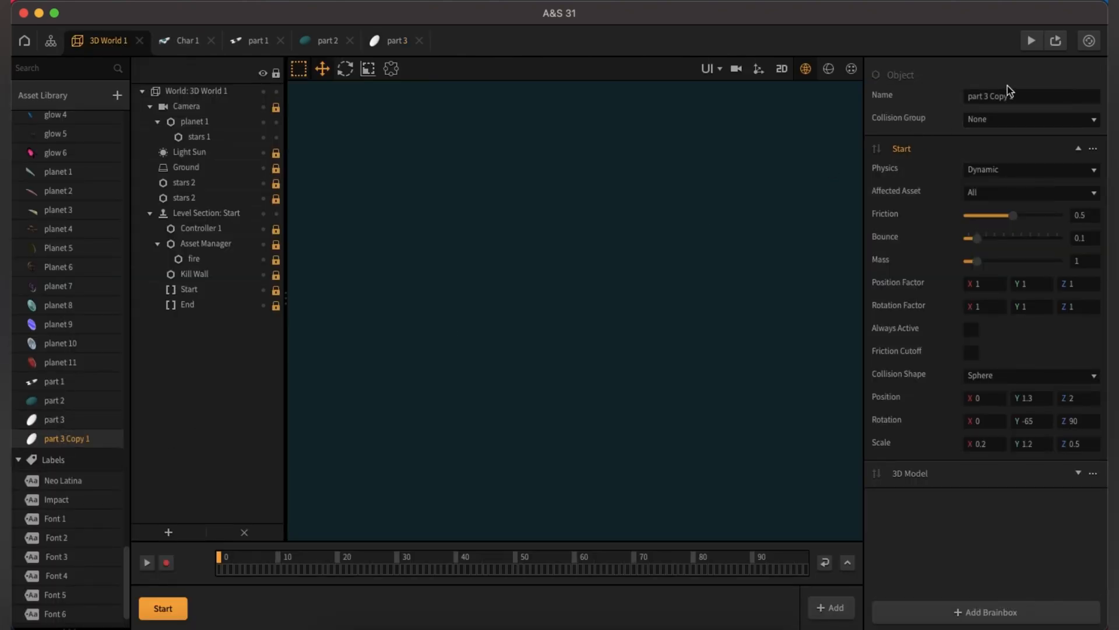
click(1022, 97)
key(BackSpace)
key(BackSpace)
key(BackSpace)
key(BackSpace)
key(BackSpace)
click(922, 104)
Examine the ship from below in Char 1 and go through the gun and lower 3D Model nodes to find the underside pieces.
click(179, 40)
drag(1024, 568, 1046, 520)
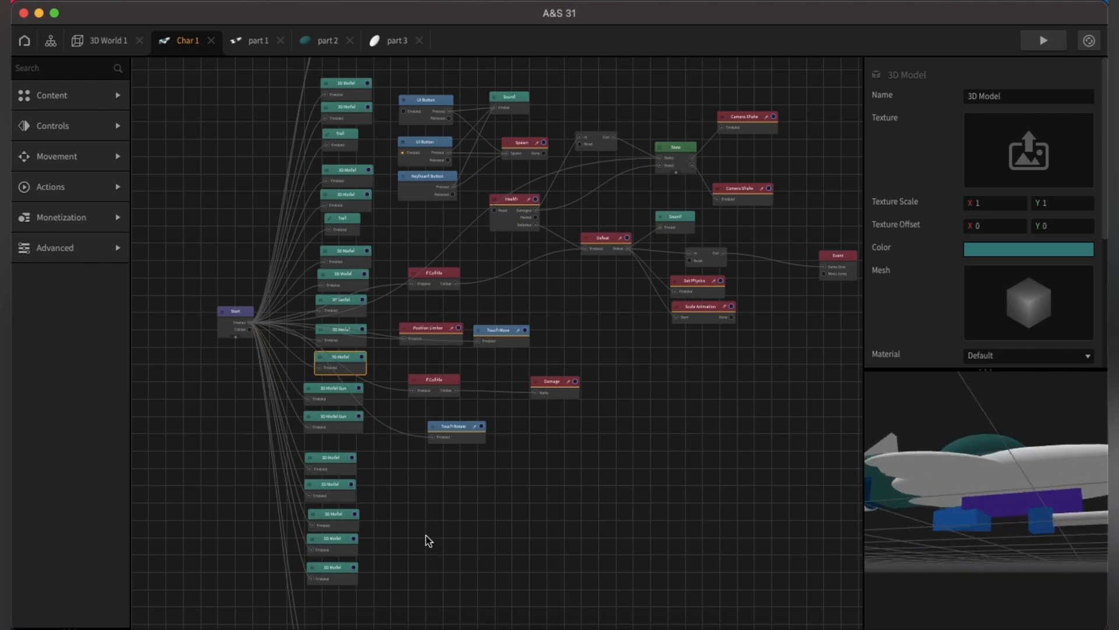
click(334, 401)
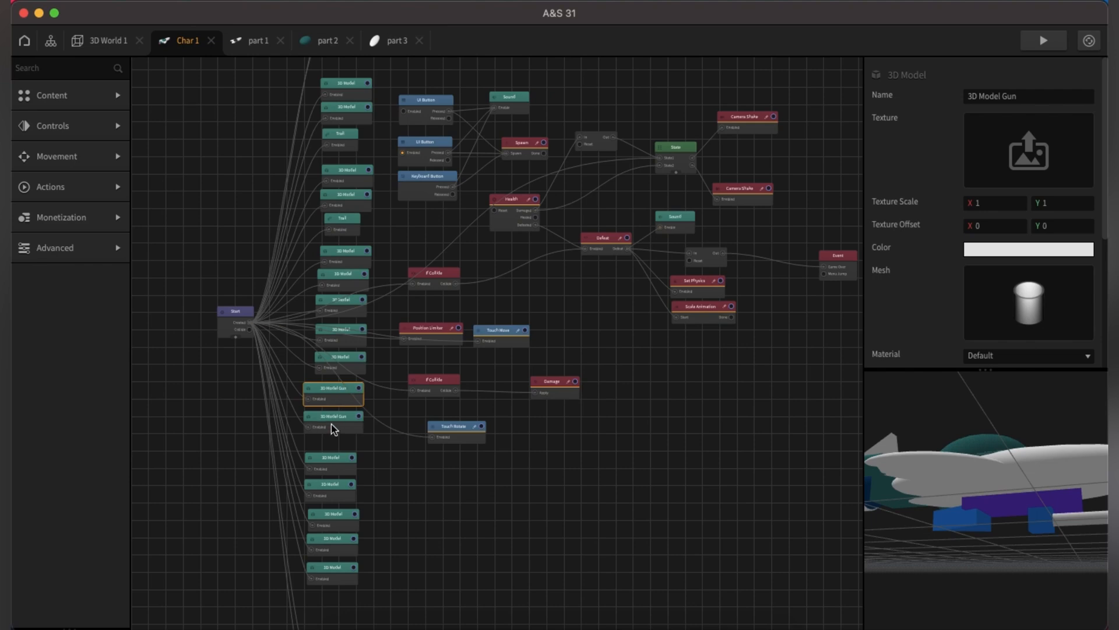
click(331, 425)
click(334, 462)
click(335, 494)
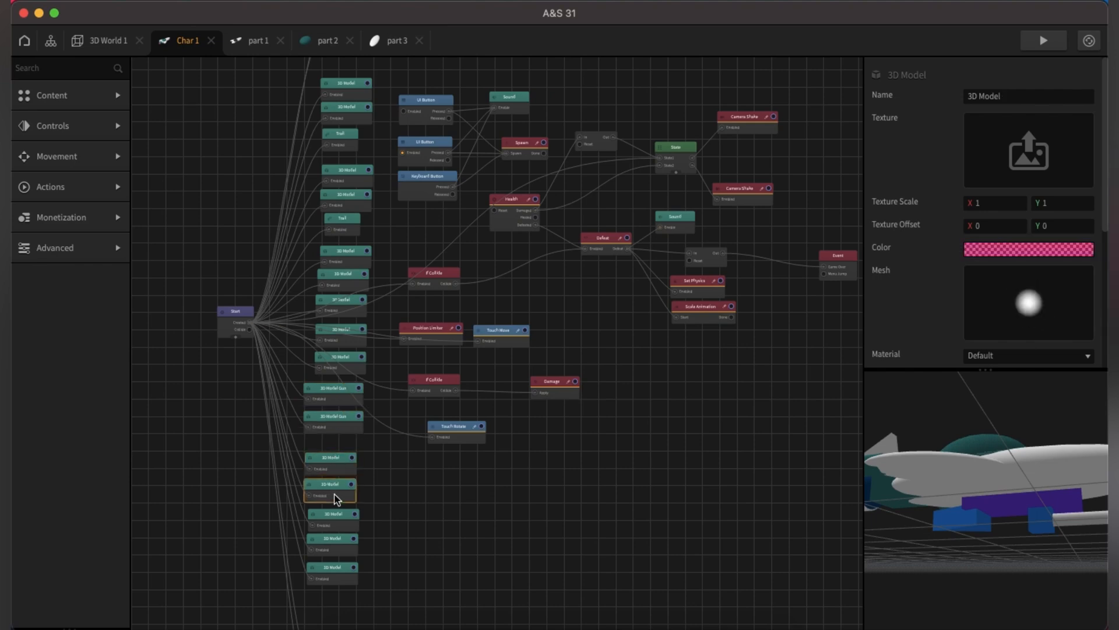
click(335, 518)
click(333, 545)
click(329, 567)
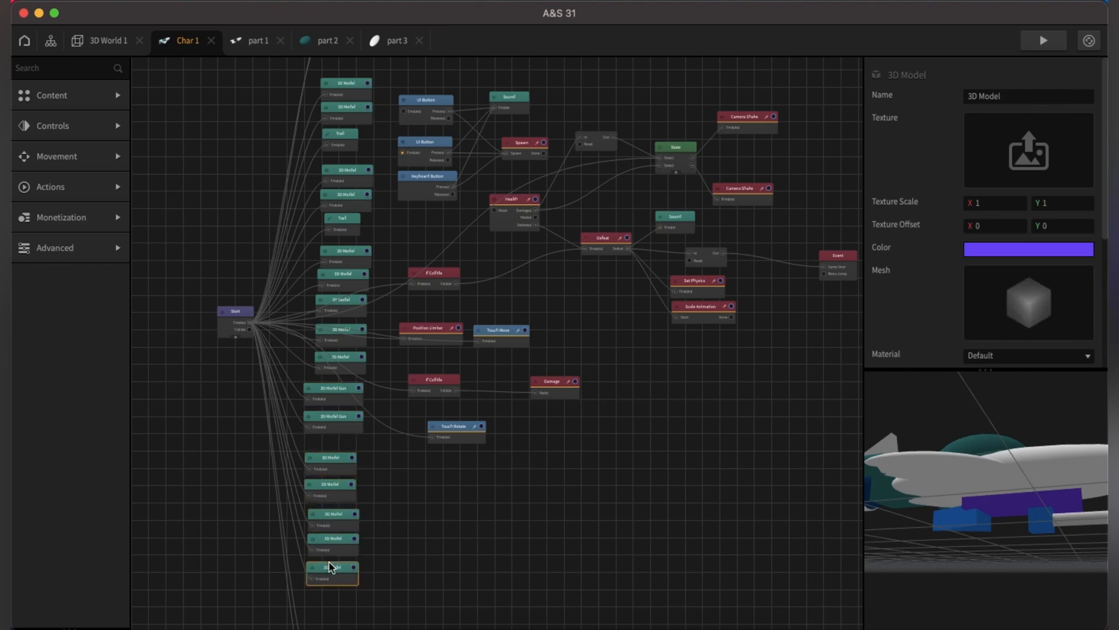
Try the Strawberry color on the purple cube 3D Model node to identify its ship piece, and discard the color change.
click(985, 250)
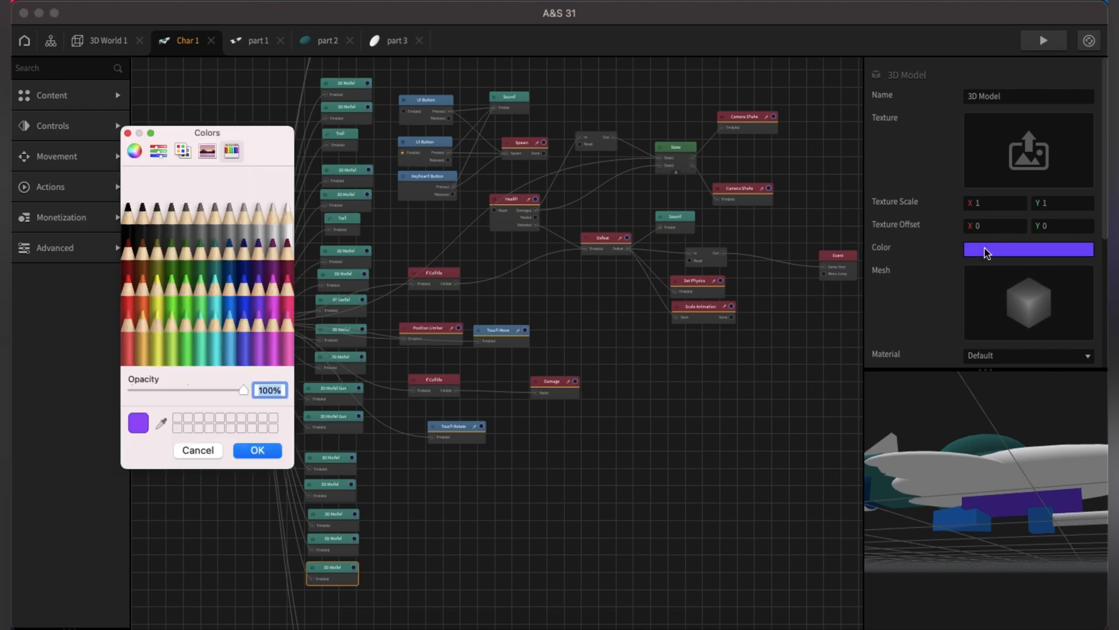
click(287, 298)
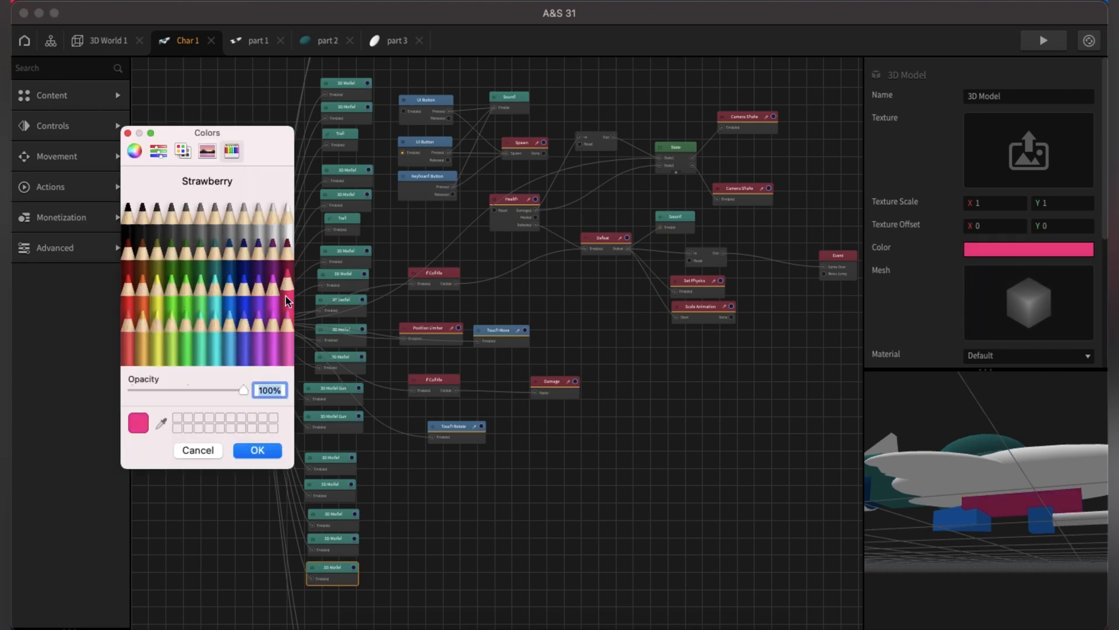
click(198, 450)
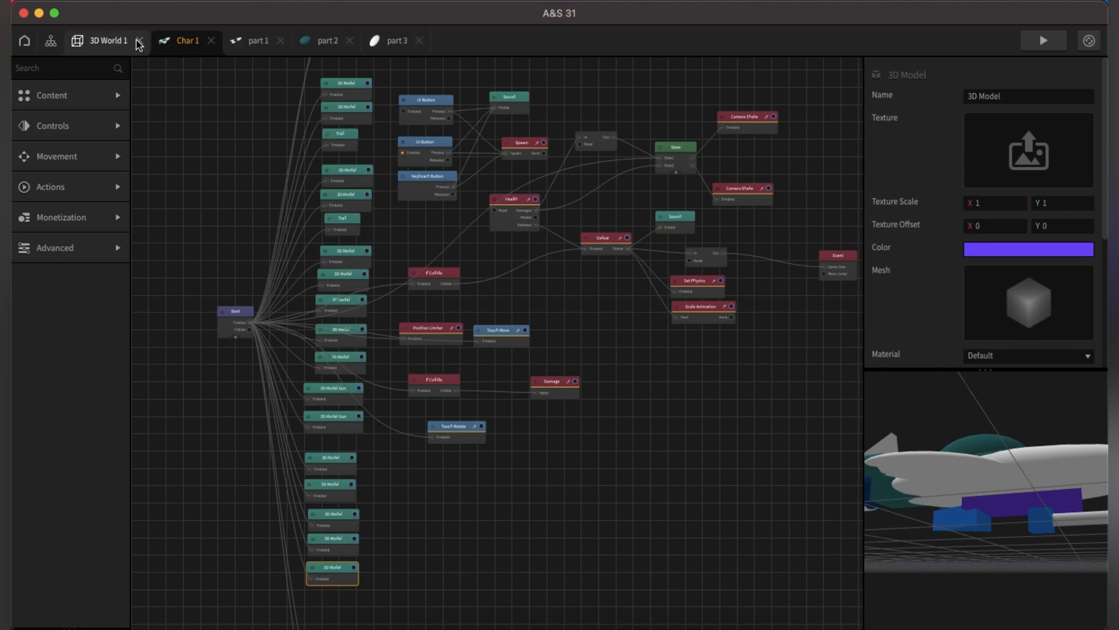
Open the part 4 object and replace its white 3D Model node with a copy of Char 1's purple cube 3D Model node.
click(116, 41)
double_click(50, 445)
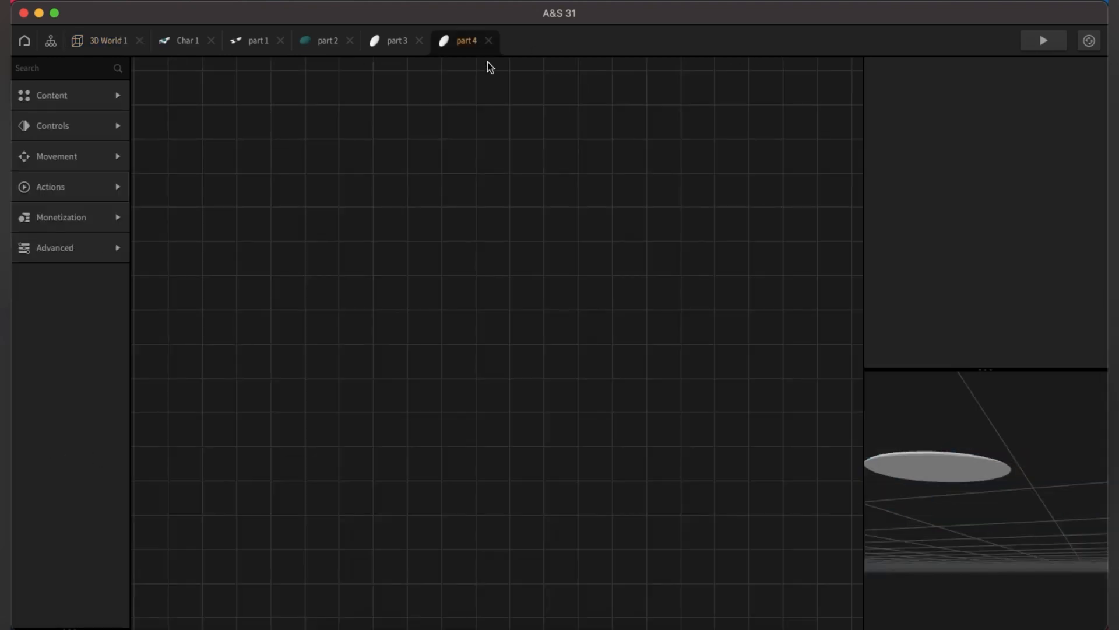
drag(518, 535, 554, 331)
scroll(481, 250, up, 5)
click(535, 280)
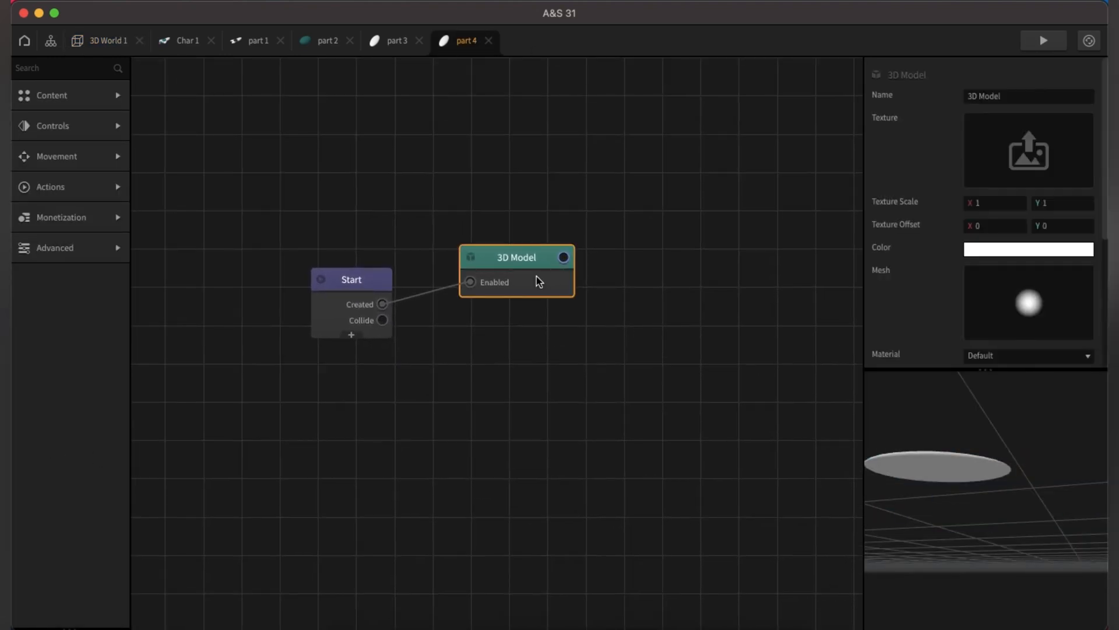
key(Delete)
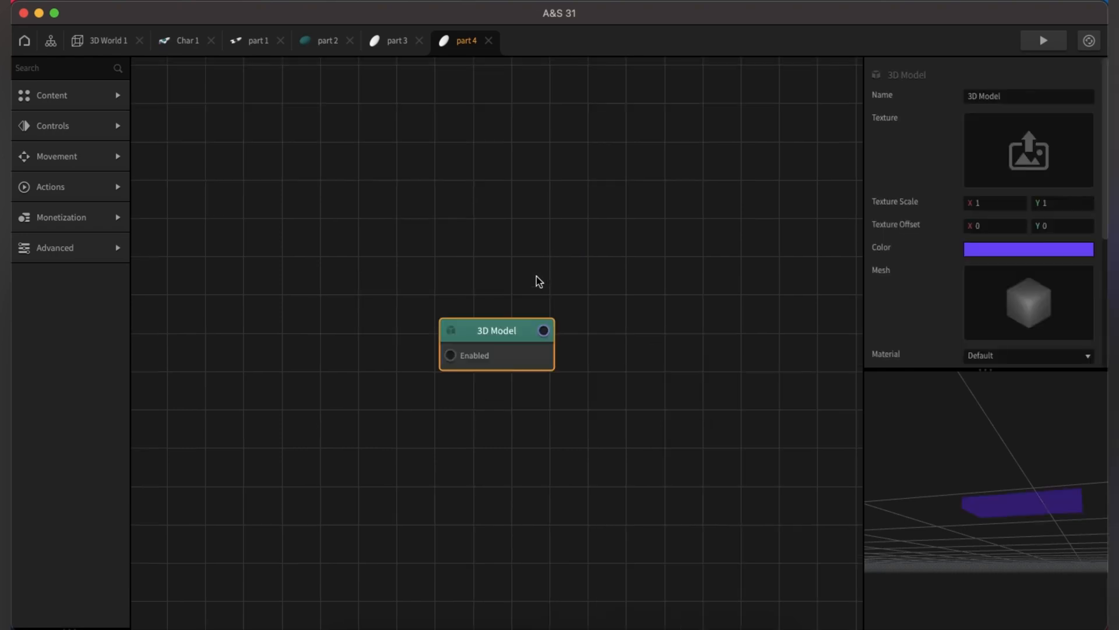
Move part 4's purple 3D Model node beside the Start node and connect Start's Created output to its Enabled input.
scroll(496, 367, down, 5)
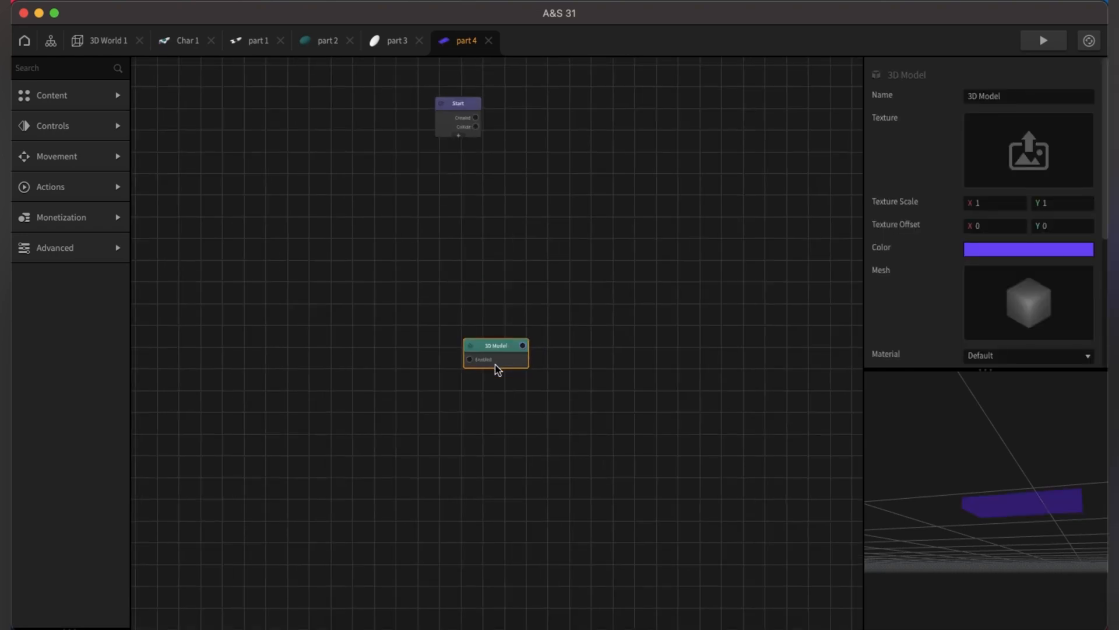
drag(504, 353, 560, 110)
drag(475, 118, 524, 115)
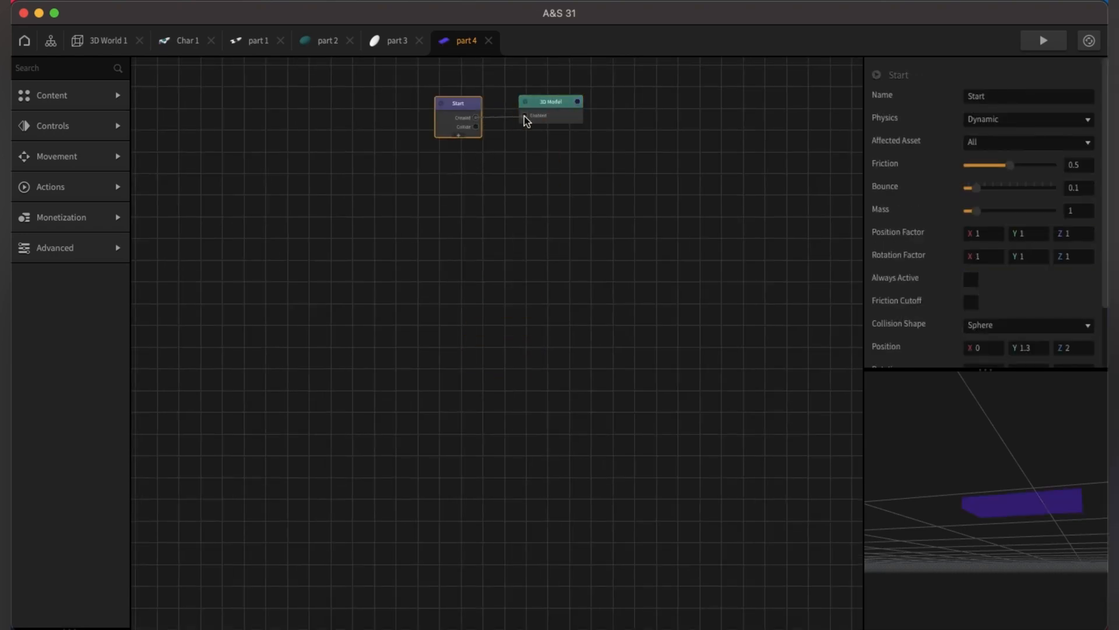
scroll(1105, 246, down, 3)
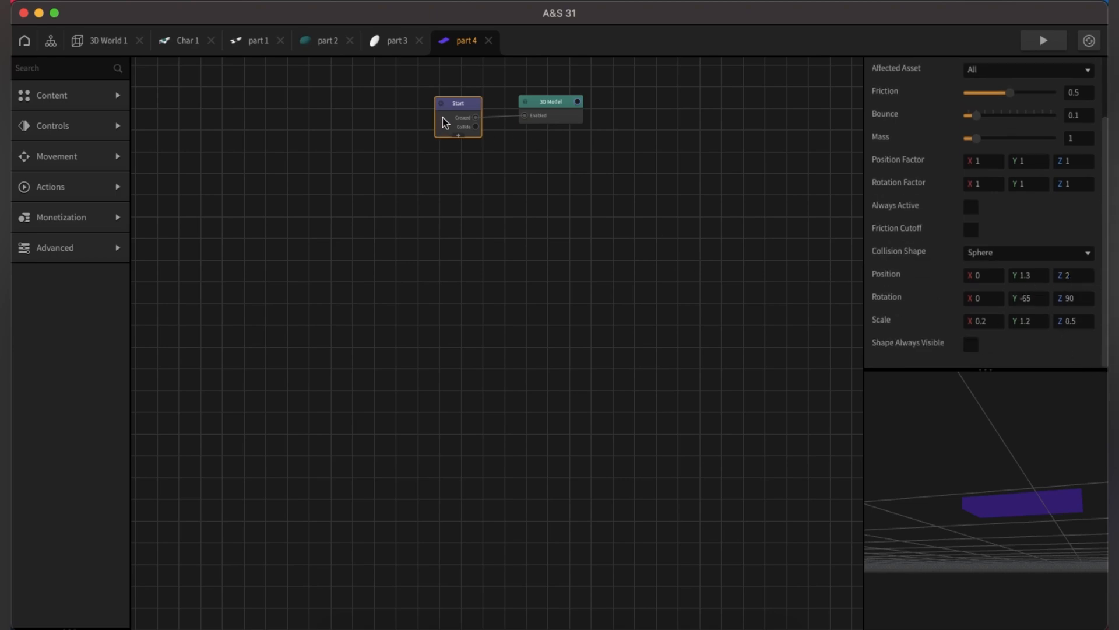
Set part 4's Start collision scale to X 0.5, Y 1, Z 0.1 to match the scale of its 3D Model node.
click(564, 106)
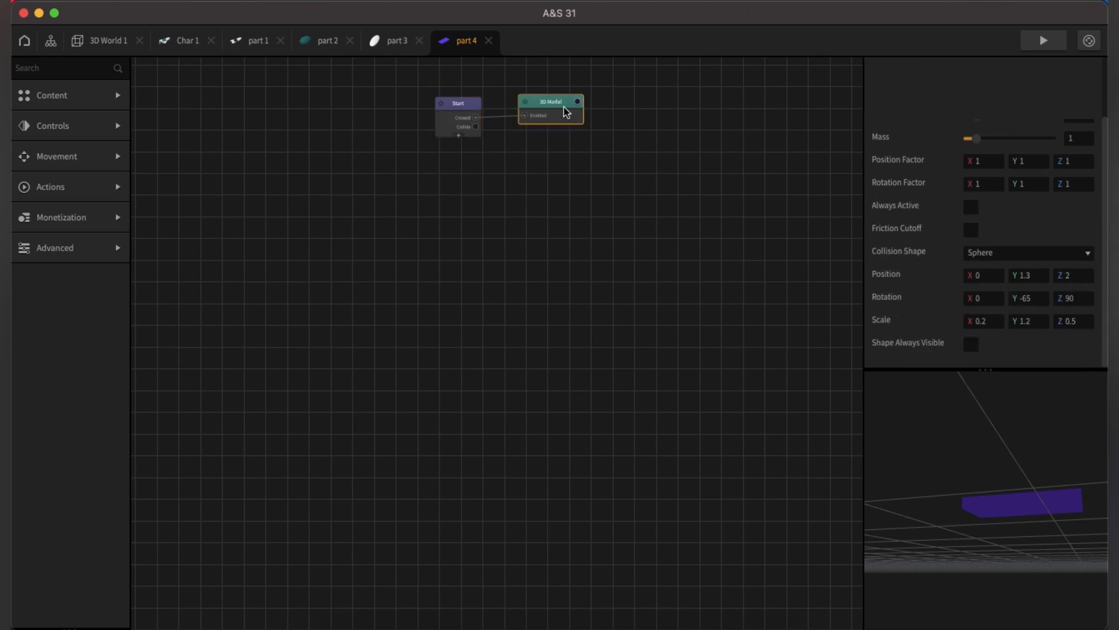
click(441, 124)
scroll(1102, 233, down, 3)
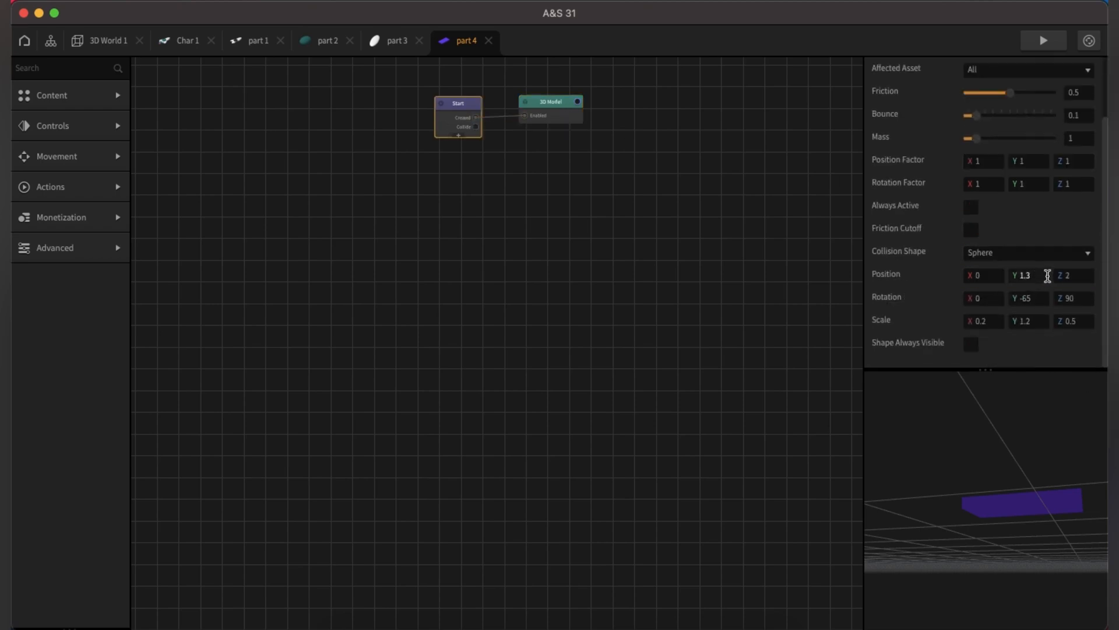
click(558, 115)
drag(1104, 214, 1106, 360)
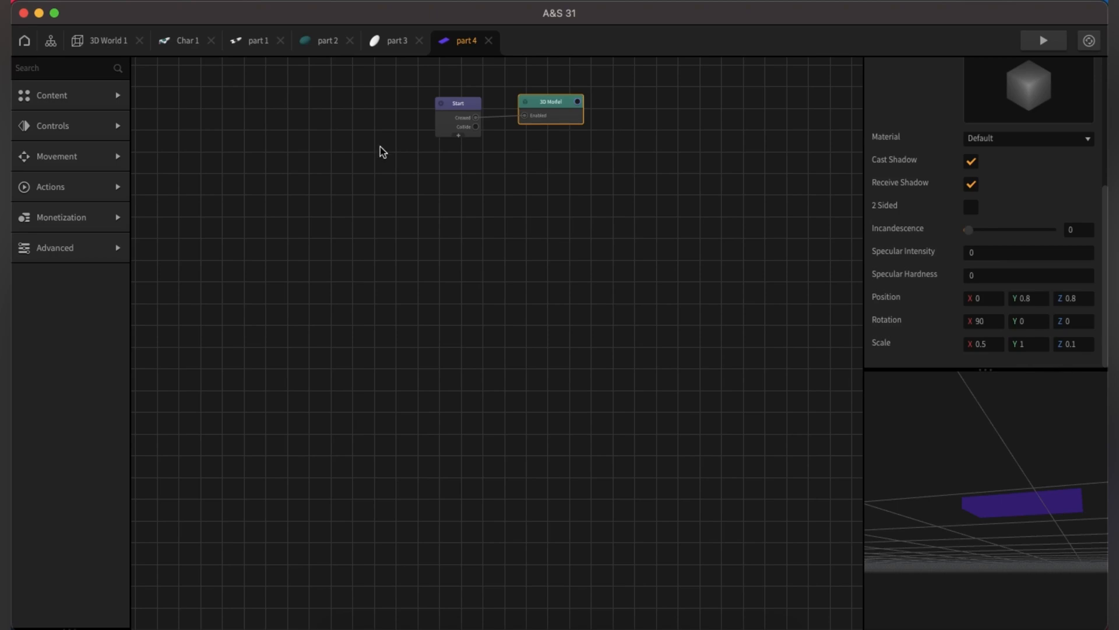
click(452, 123)
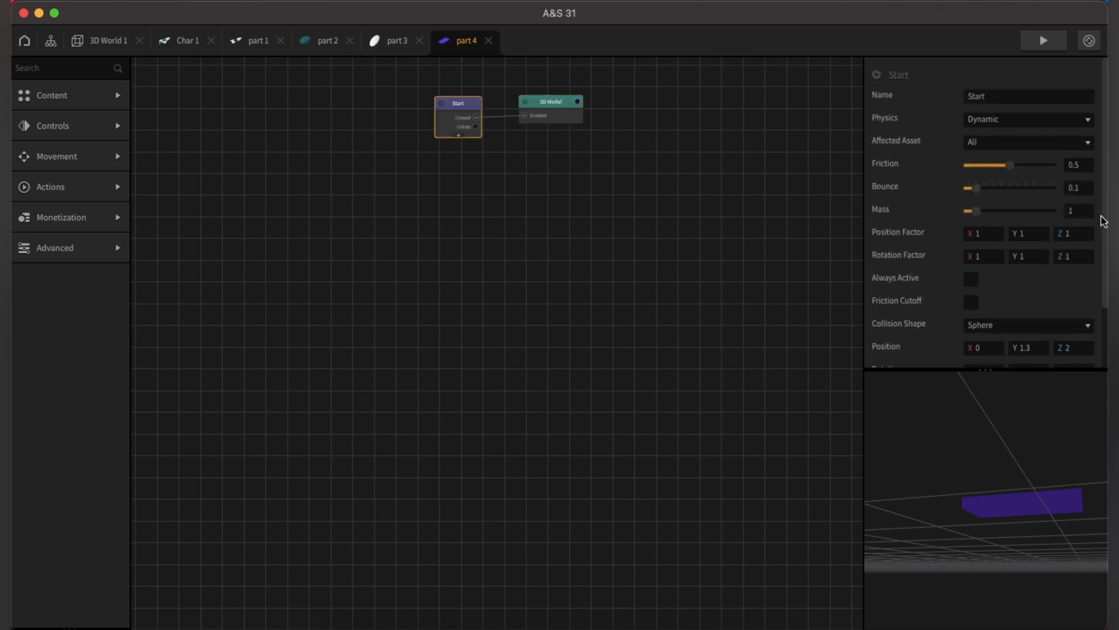
drag(1102, 218, 1106, 401)
click(989, 320)
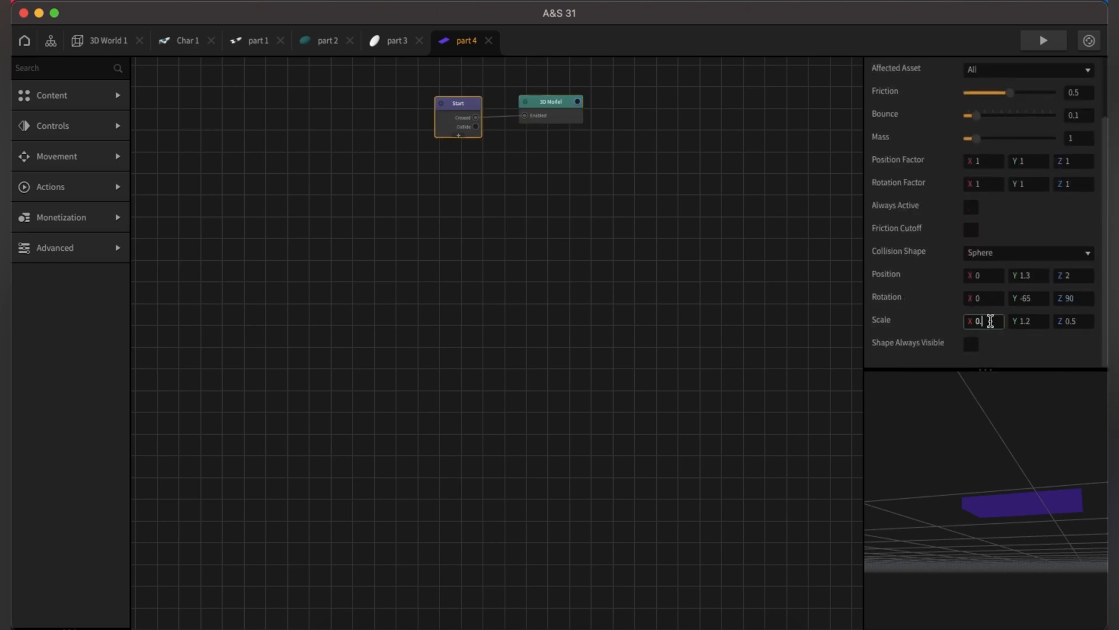
text(5)
click(1035, 322)
click(1078, 321)
click(570, 119)
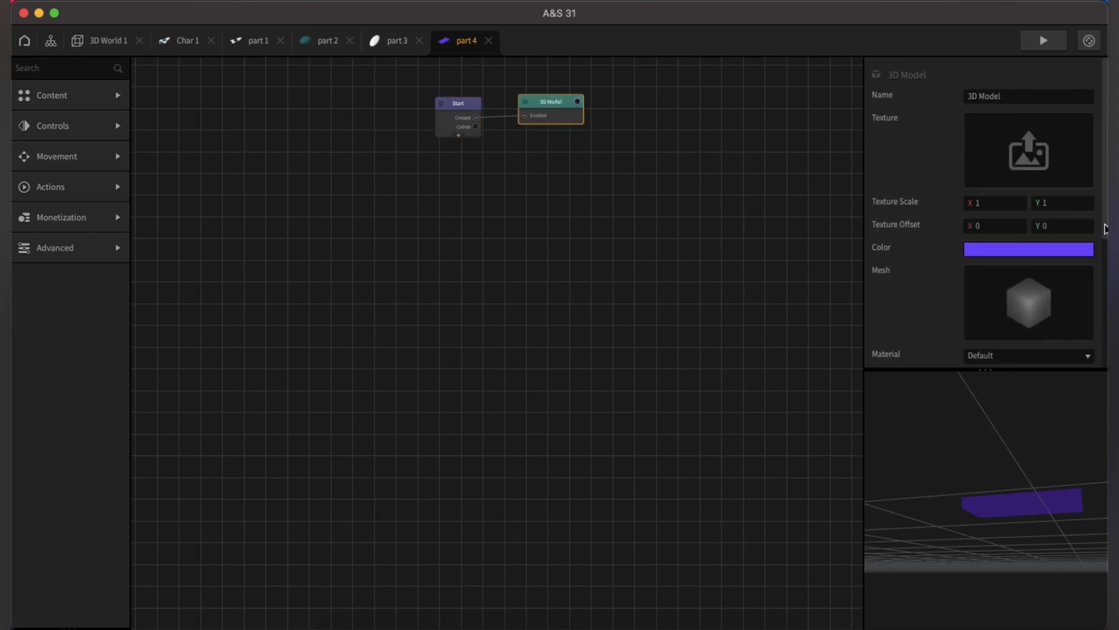
drag(1106, 229, 1107, 369)
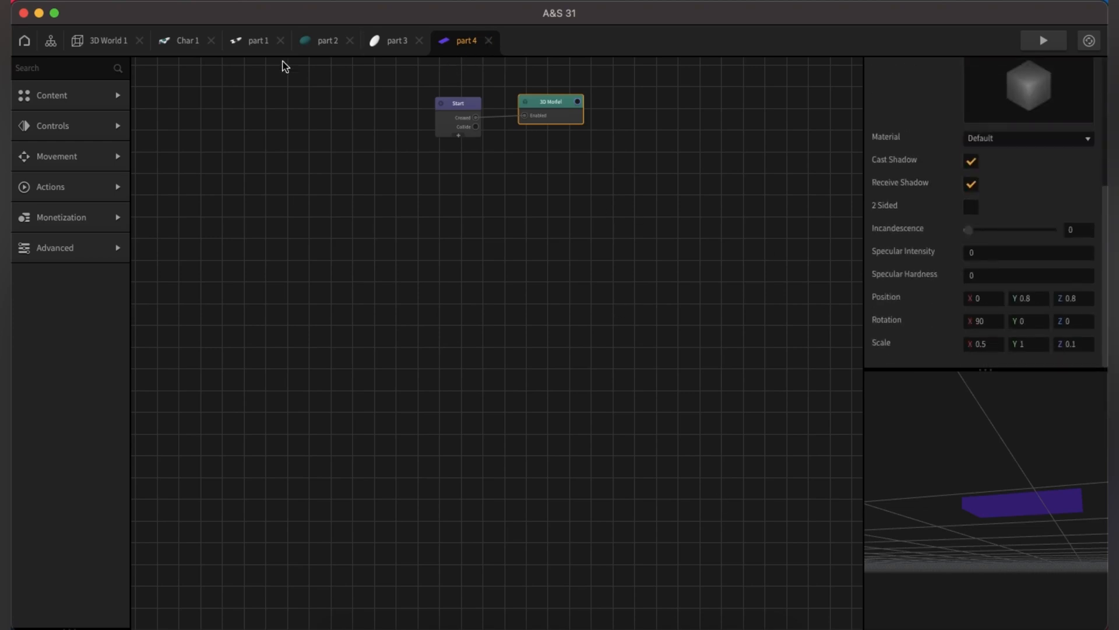
Duplicate the part 4 object in 3D World 1's asset library, rename the copy part 5, and open it.
click(104, 42)
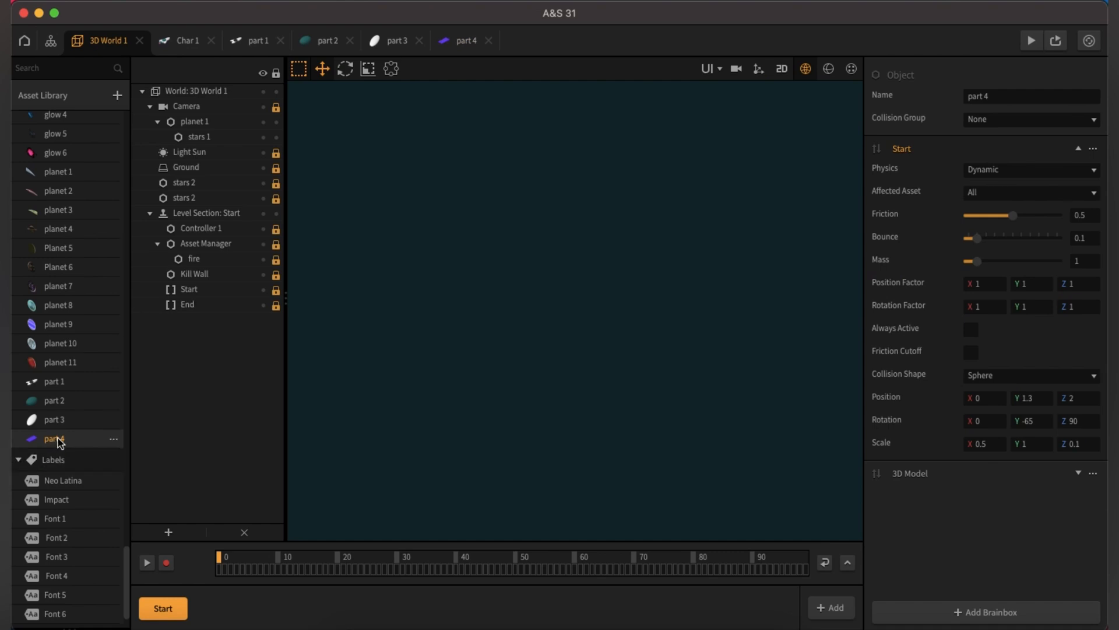
key(super+d)
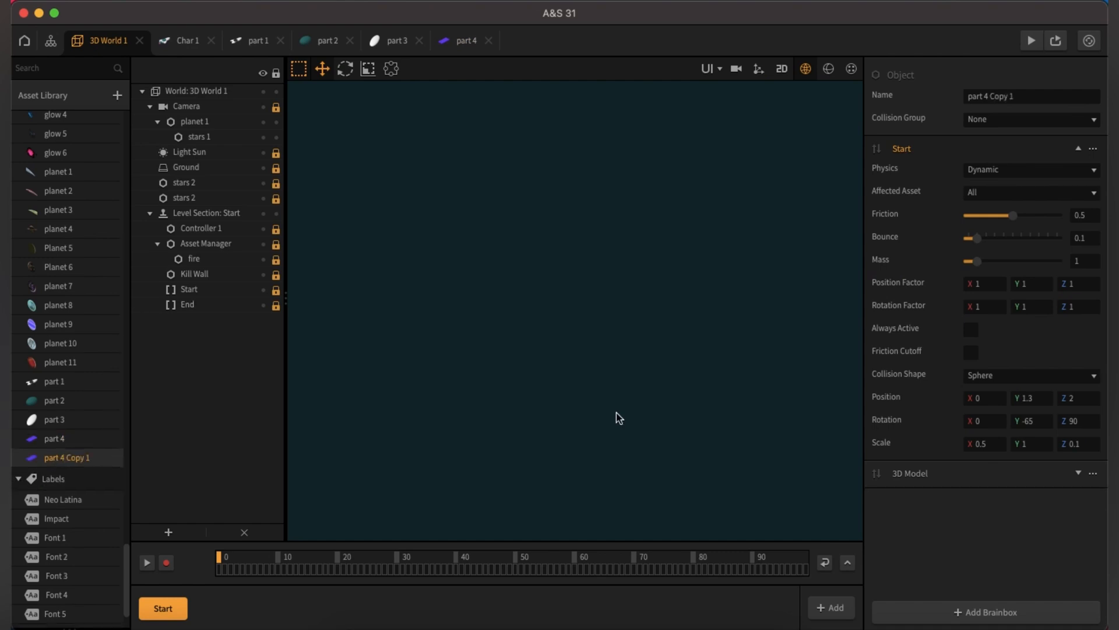
click(1042, 99)
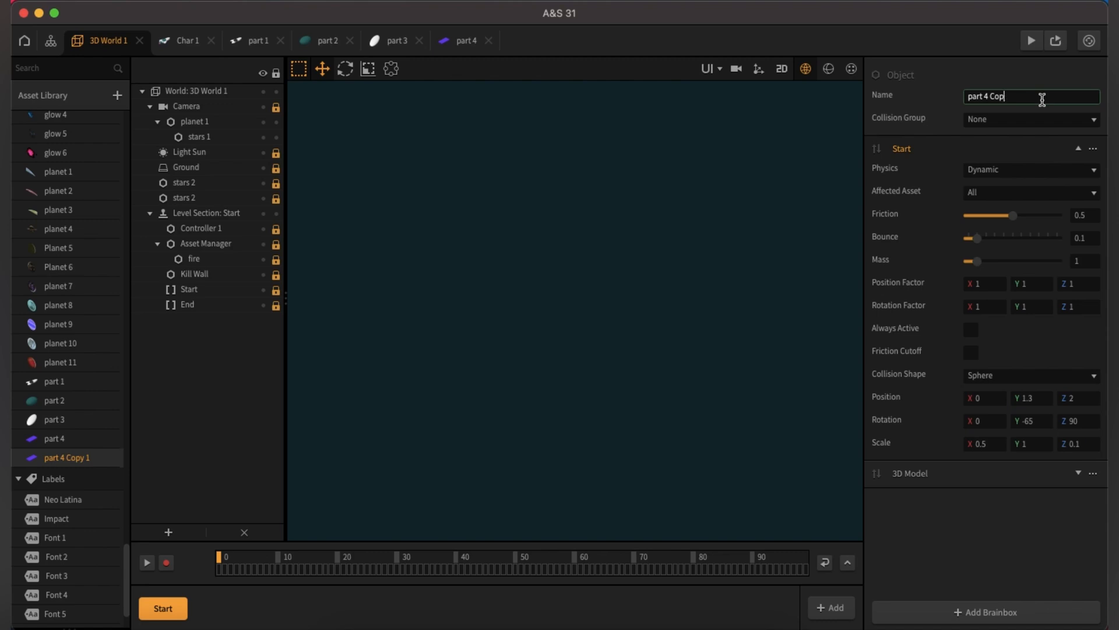
key(BackSpace)
key(BackSpace)
key(BackSpace)
key(BackSpace)
key(Return)
double_click(55, 457)
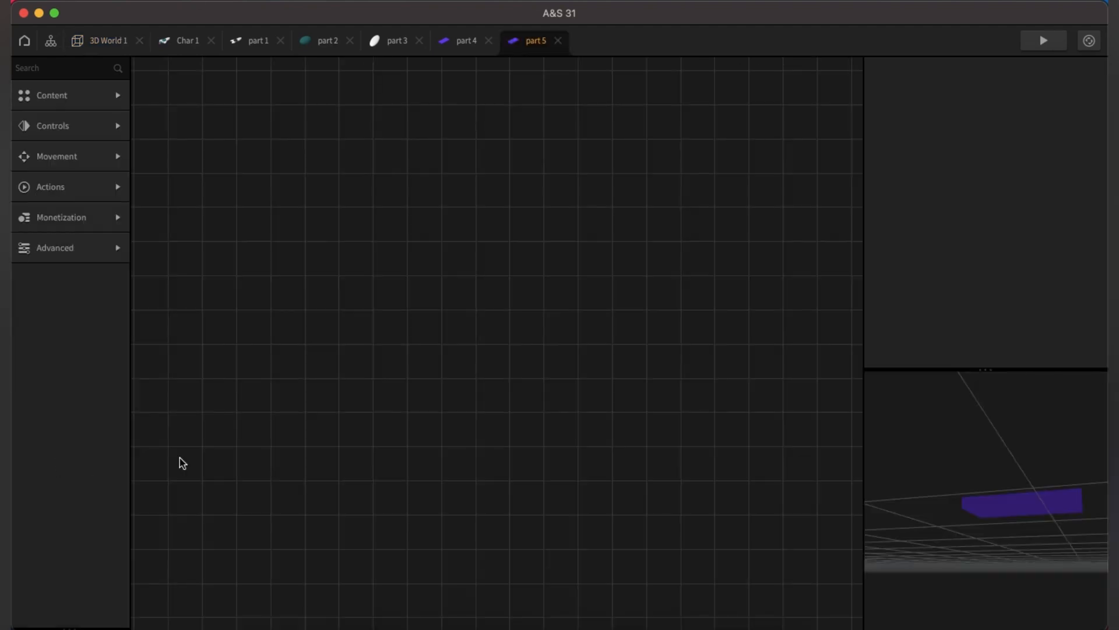
In Char 1, go through the lower 3D Model nodes and pick the dark blue cone node for copying.
click(179, 48)
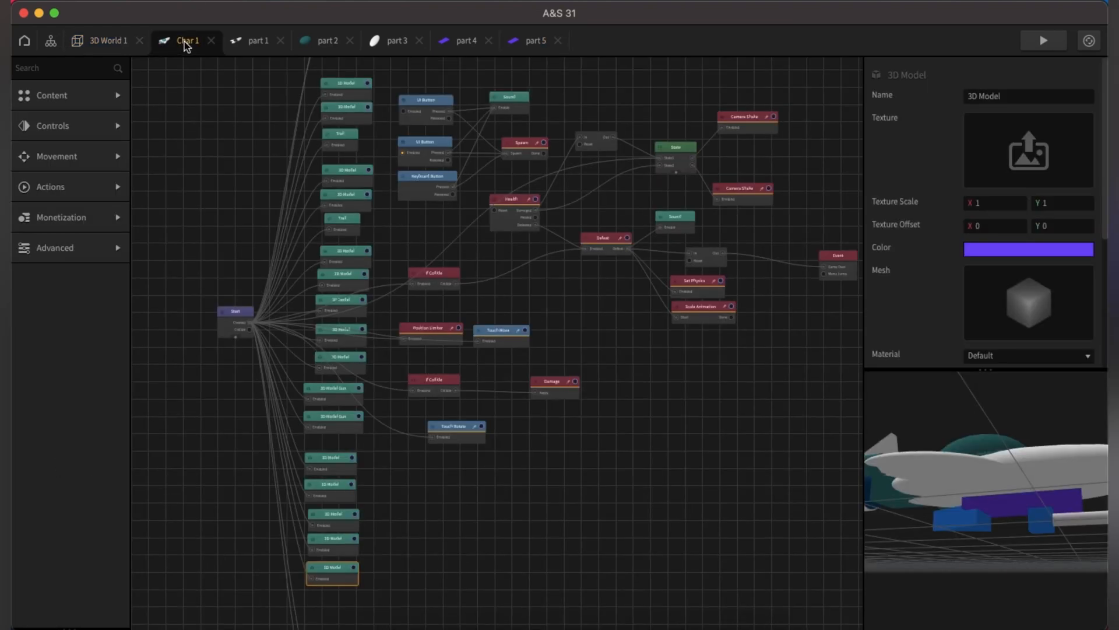
scroll(1007, 502, up, 3)
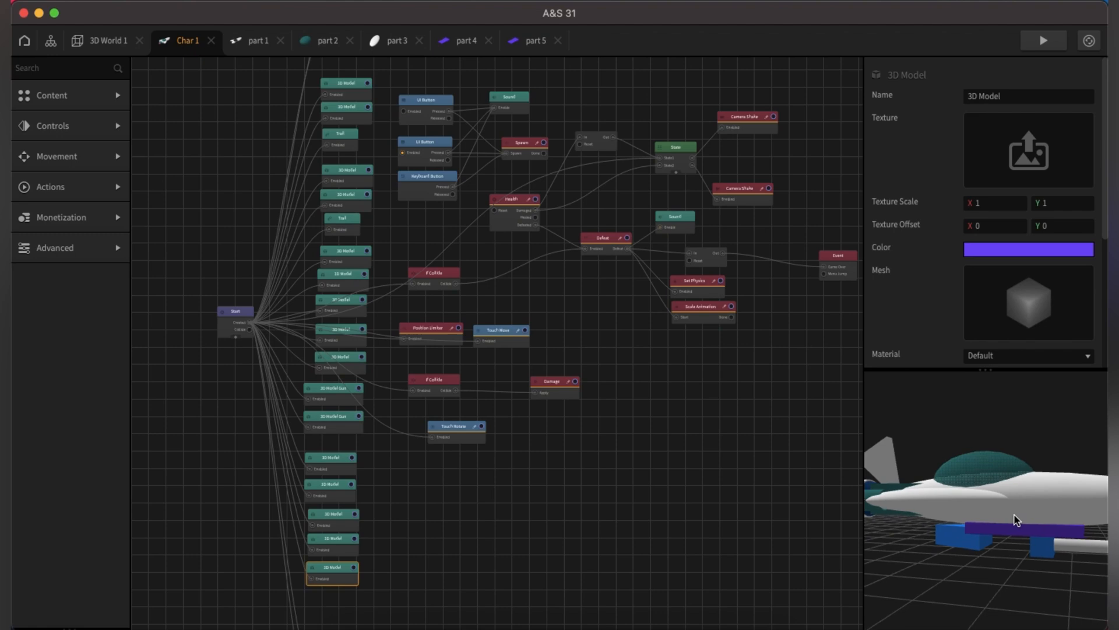
drag(1016, 516, 960, 551)
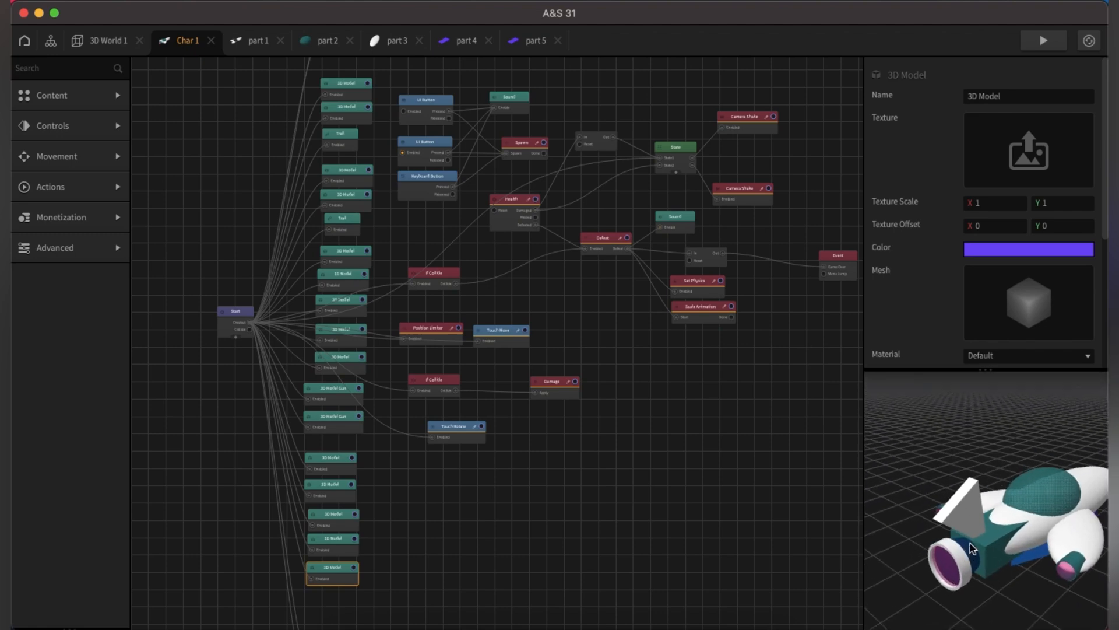
click(335, 547)
click(335, 525)
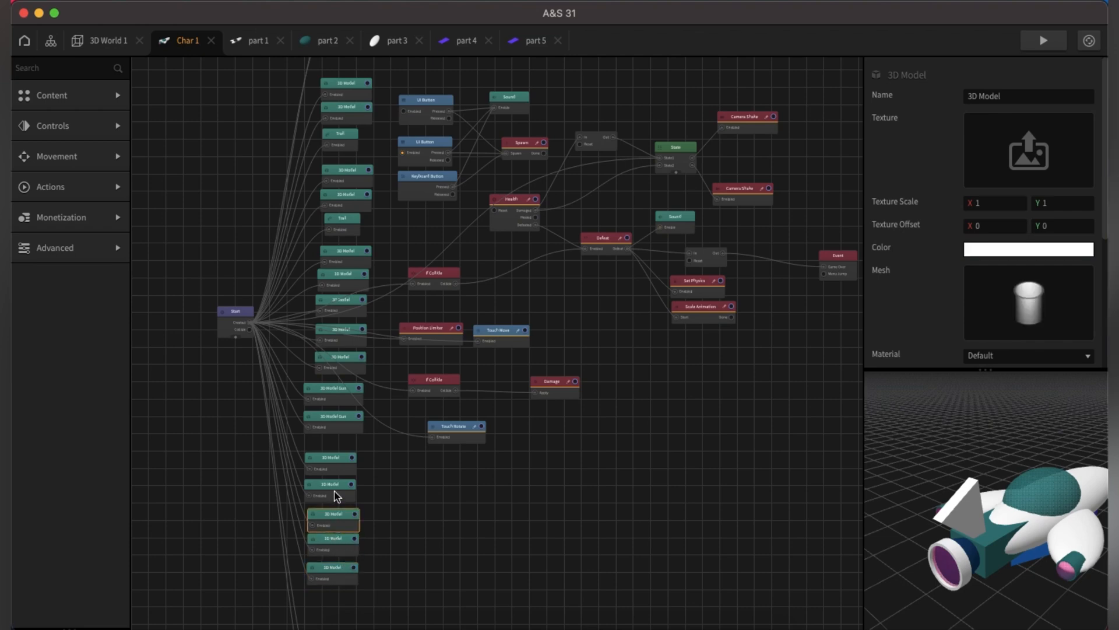
click(337, 496)
click(333, 464)
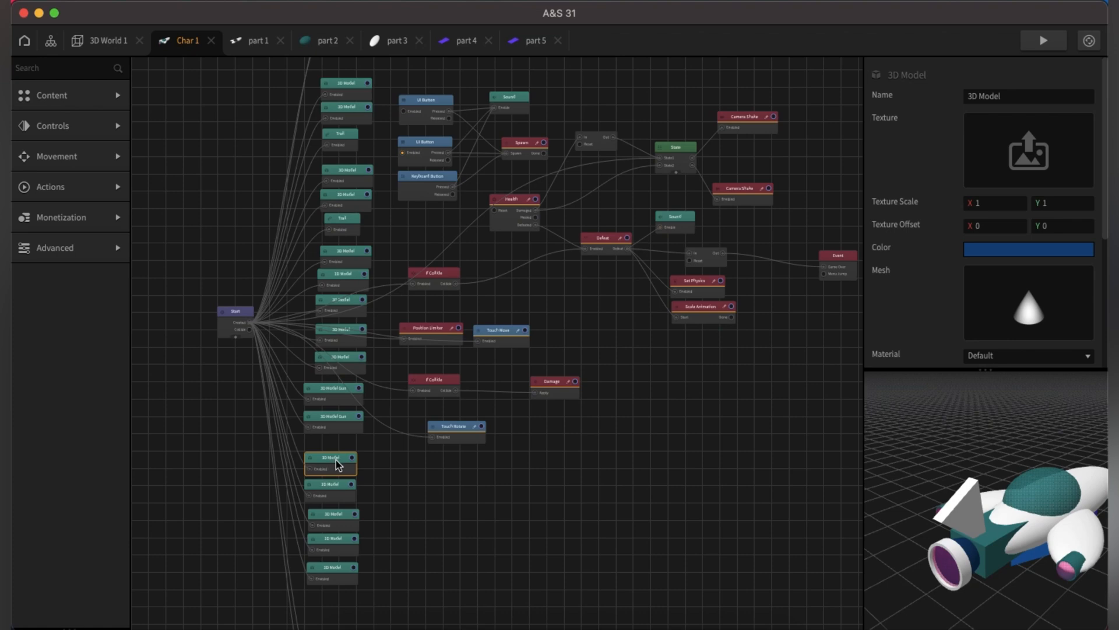
Replace part 5's purple cube 3D Model node with the copied blue cone node and connect Start's Created output to it.
click(532, 42)
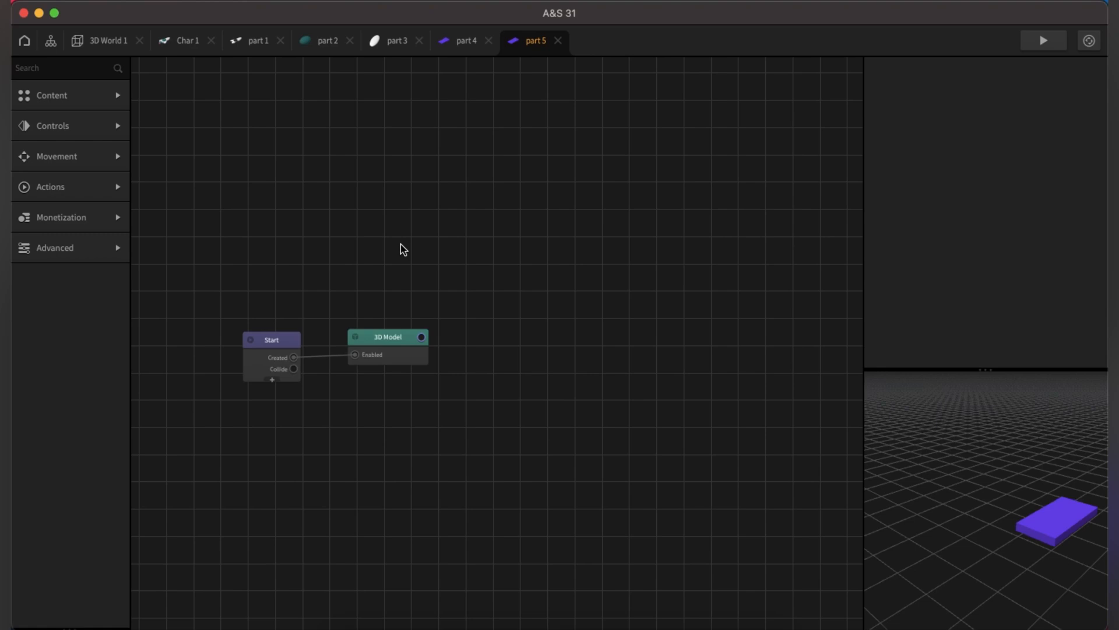
click(491, 292)
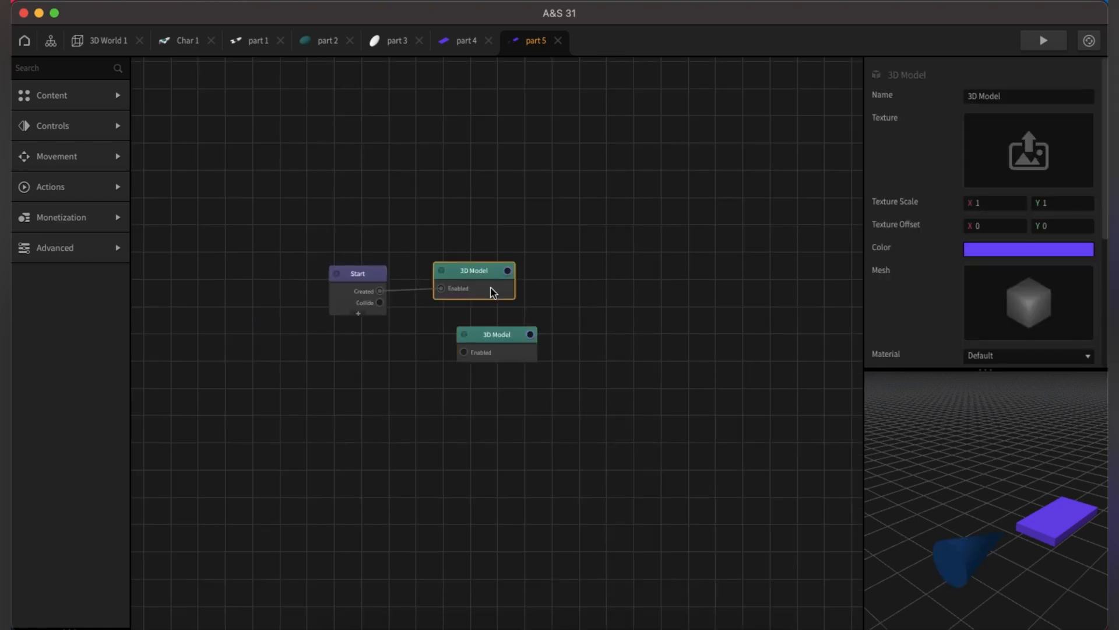
key(Delete)
drag(511, 353, 382, 291)
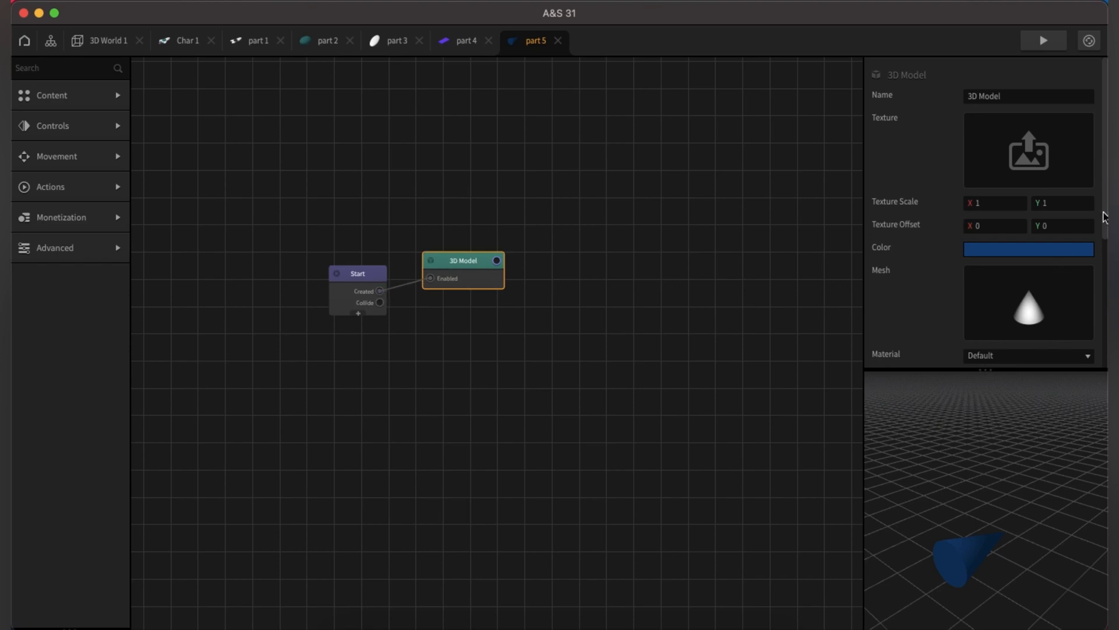
Set part 5's Start collision position Z to 3.5 to match the cone's 3D Model node.
drag(1104, 217, 1104, 386)
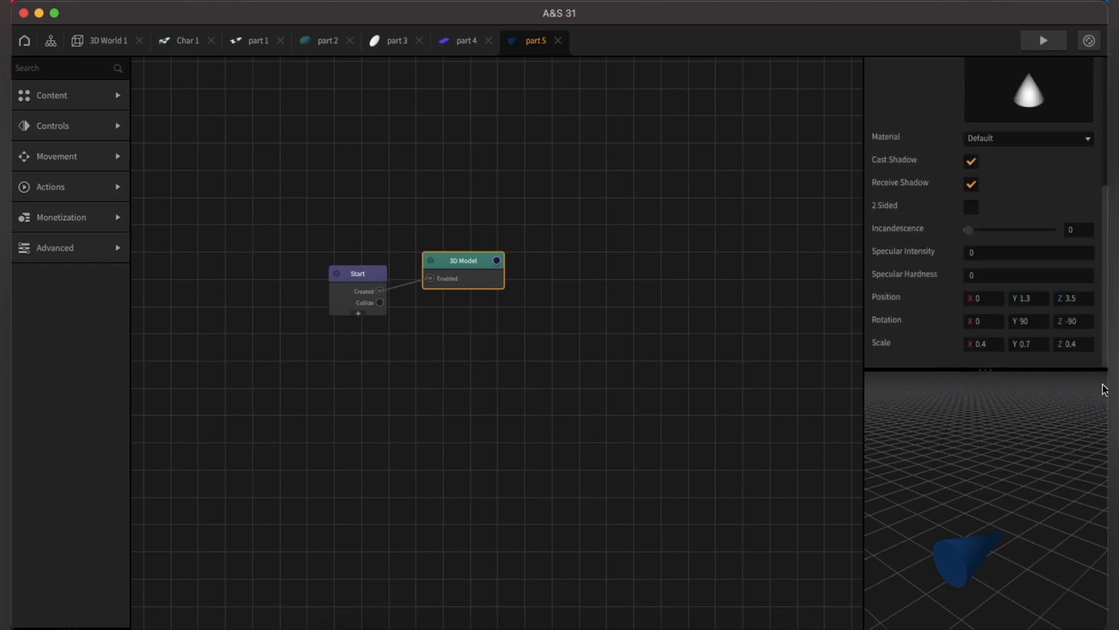
click(345, 291)
click(1073, 348)
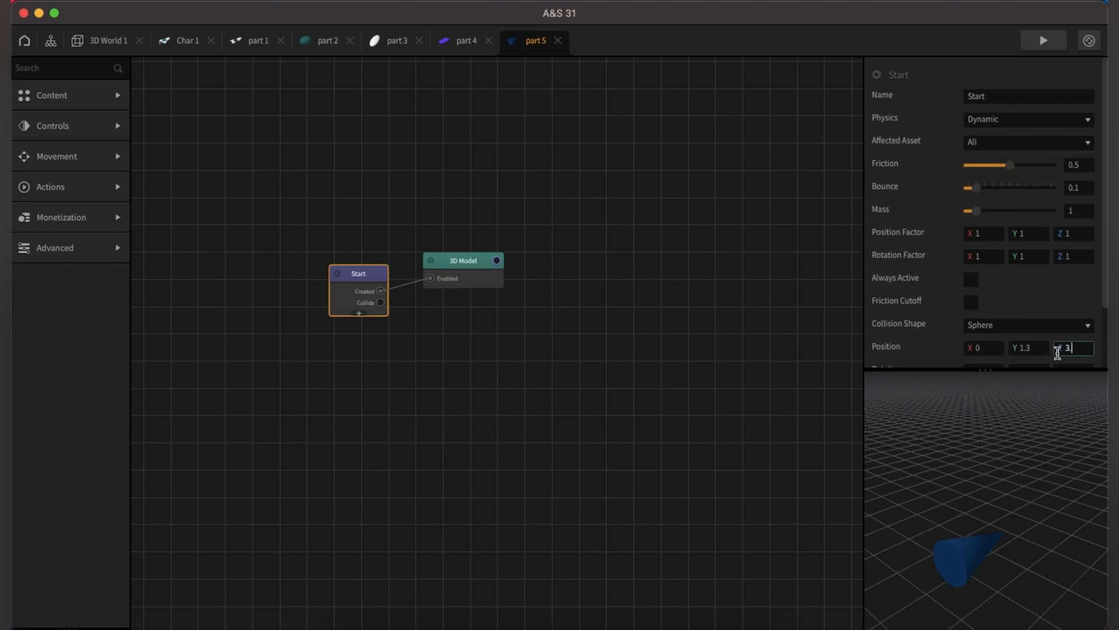
drag(1103, 296, 1103, 339)
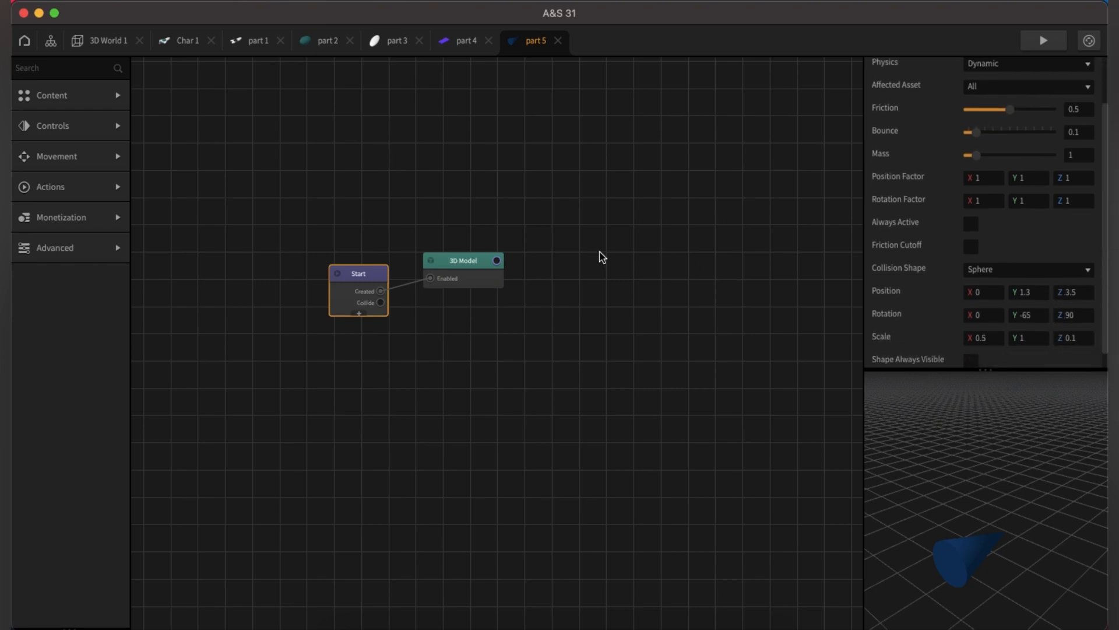
Set part 5's Start collision rotation to Y 90 and Z -90 to match the cone's 3D Model node.
click(491, 278)
drag(1105, 224, 1104, 364)
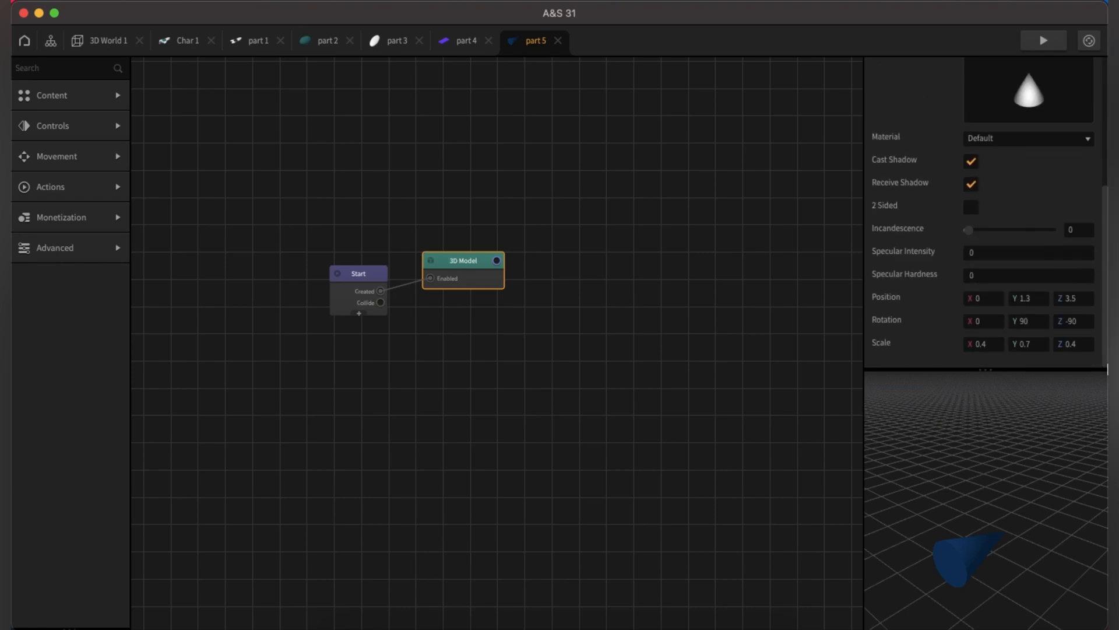
click(337, 295)
drag(1105, 259, 1107, 385)
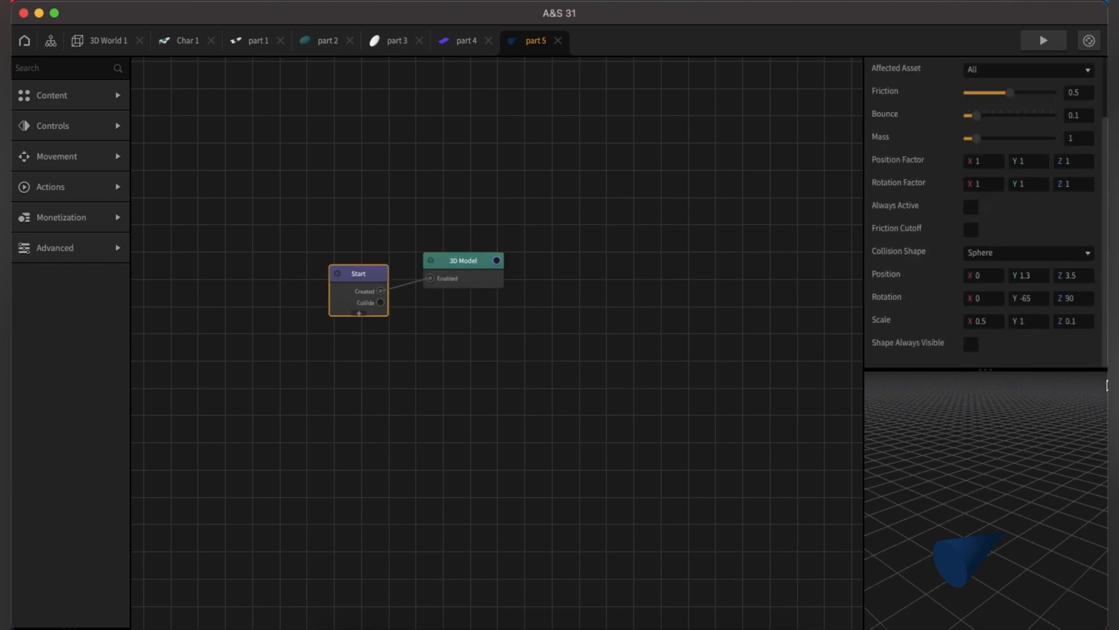
click(1042, 299)
text(90)
click(1063, 299)
Set part 5's Start collision scale to X 0.4, Y 0.7, Z 0.4 to match the cone's 3D Model node.
click(993, 321)
click(482, 281)
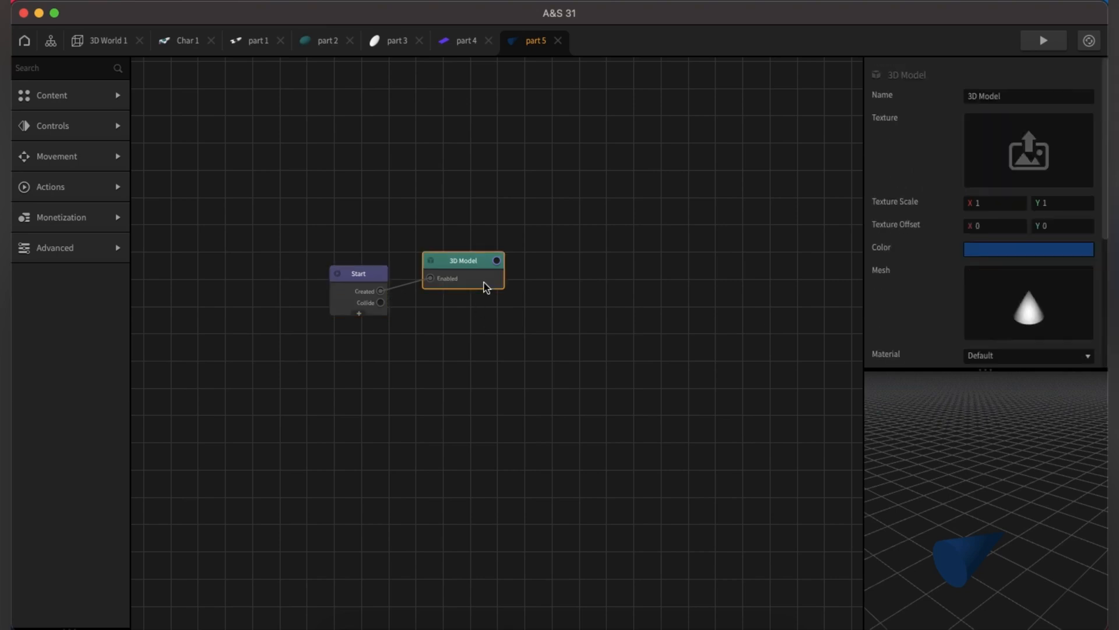
drag(1102, 219, 1103, 378)
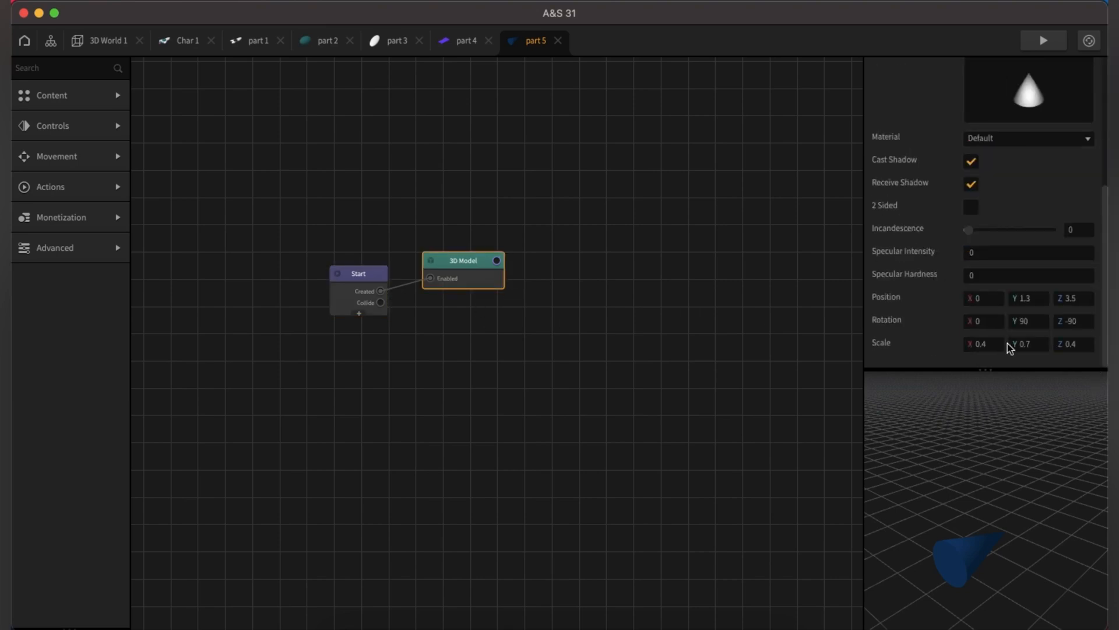
click(381, 296)
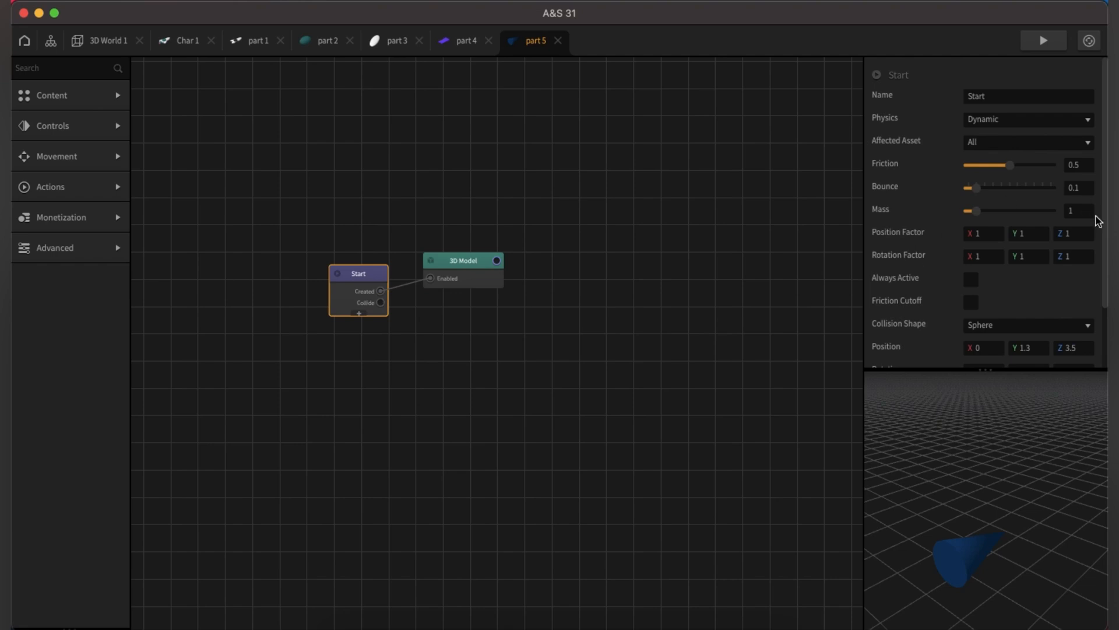
scroll(1078, 244, down, 3)
click(1041, 323)
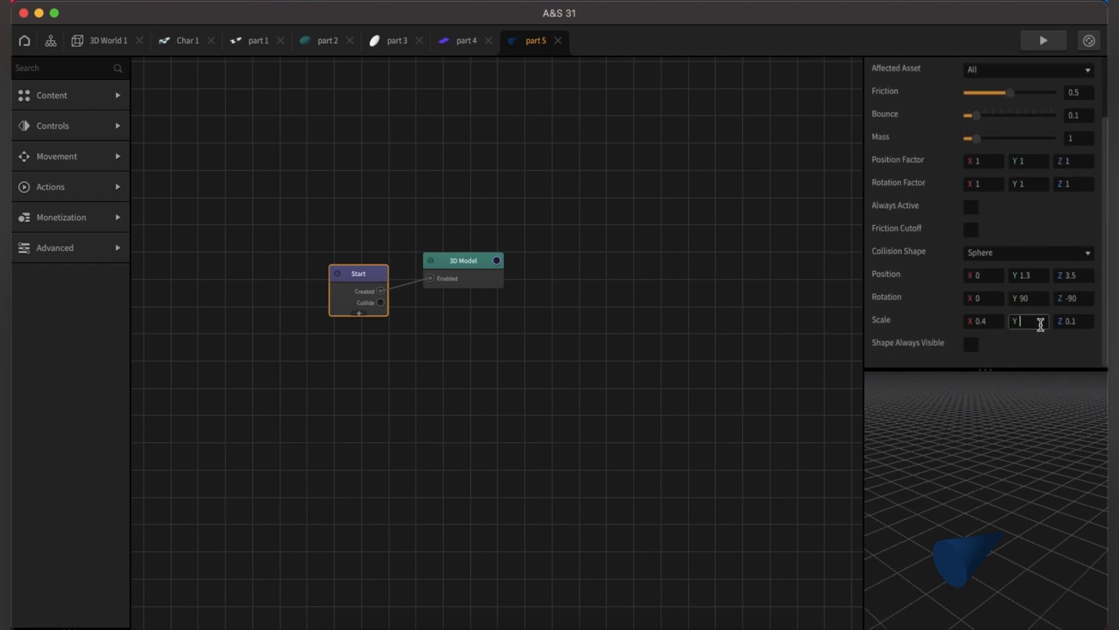
text(.7)
click(1079, 320)
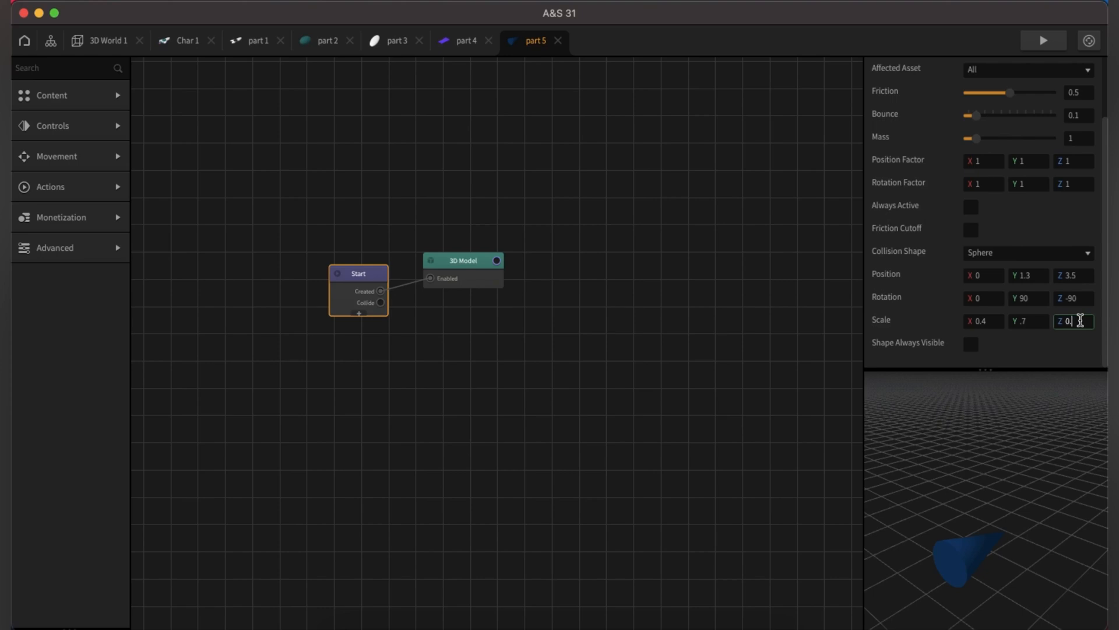
Duplicate the part 5 object in 3D World 1's asset library, rename the copy part 6, and open it.
click(111, 42)
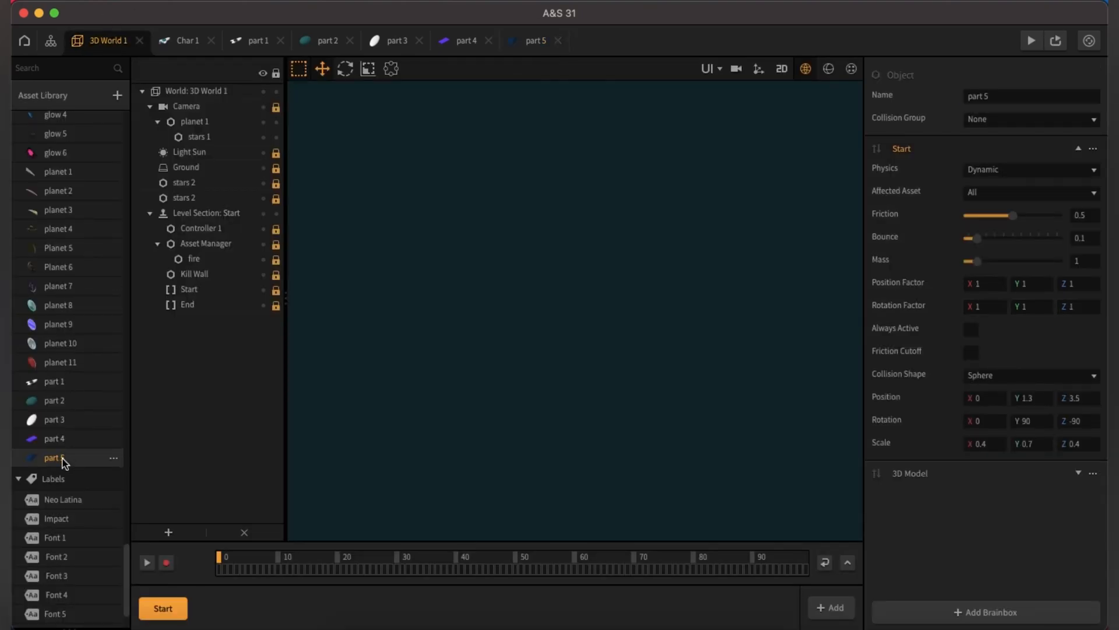
key(super+d)
click(1067, 97)
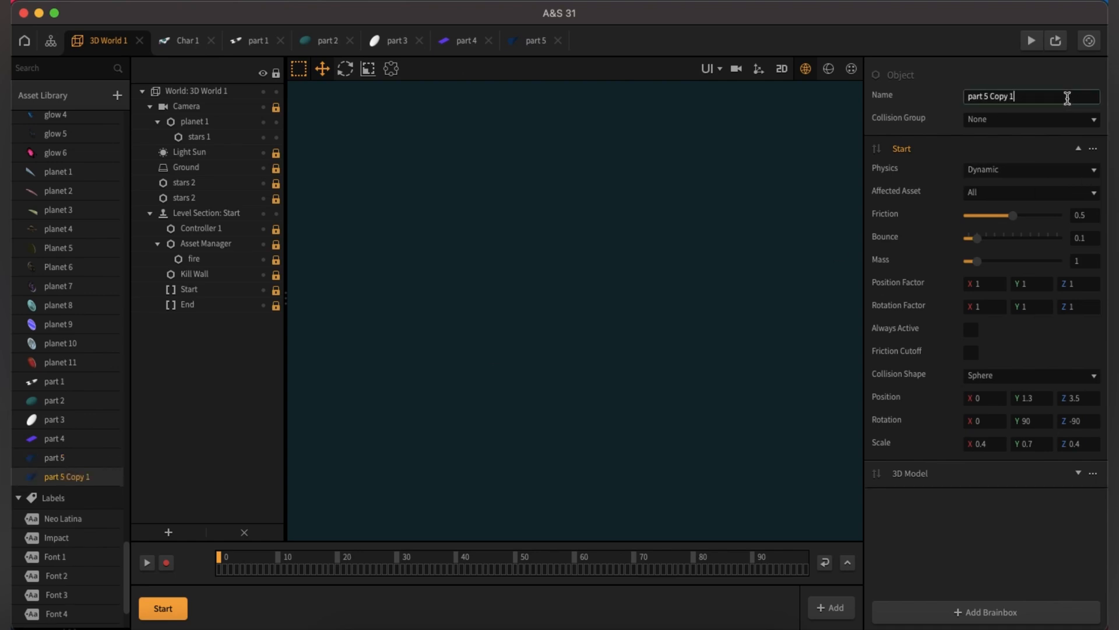
key(BackSpace)
key(BackSpace)
key(BackSpace)
text(6)
key(Return)
double_click(51, 477)
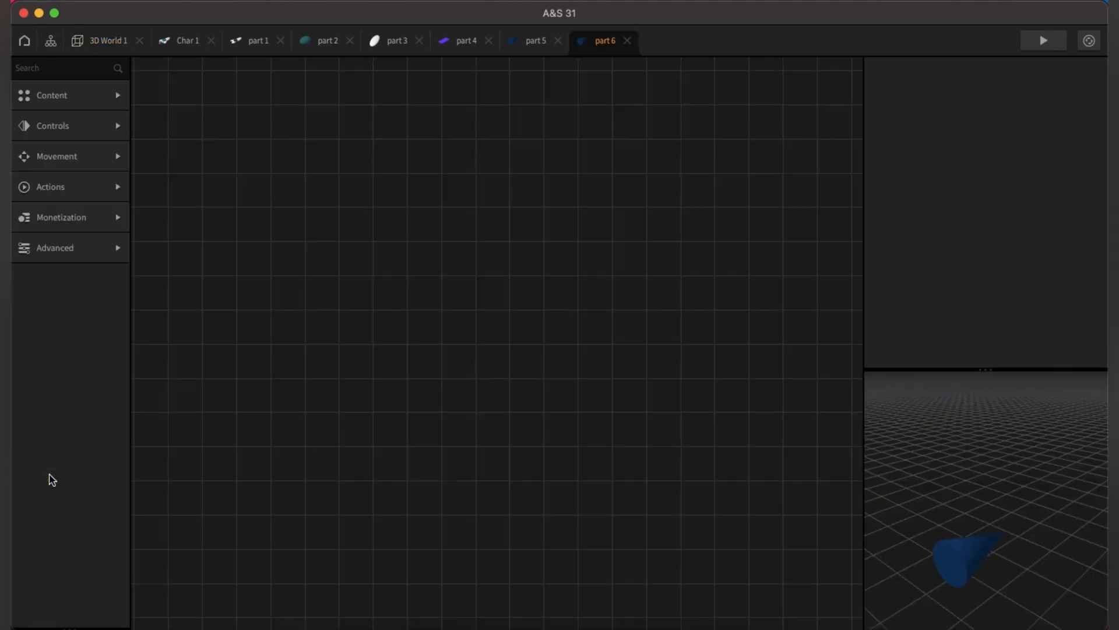
Find the ring's white cylinder 3D Model node in the Char 1 object and copy it.
click(184, 41)
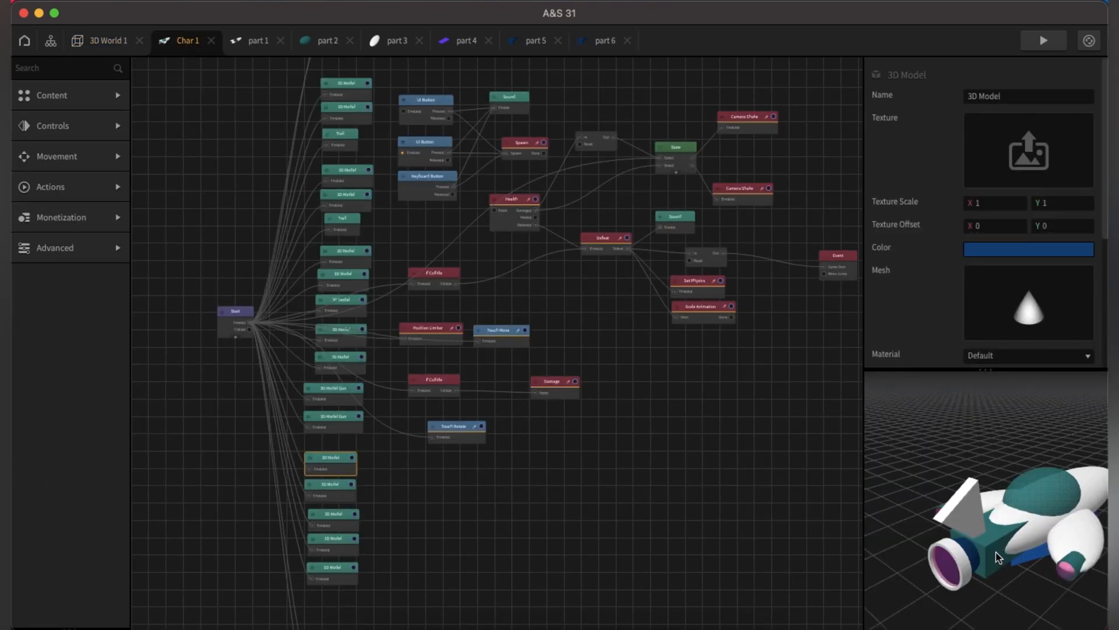
drag(997, 557, 940, 498)
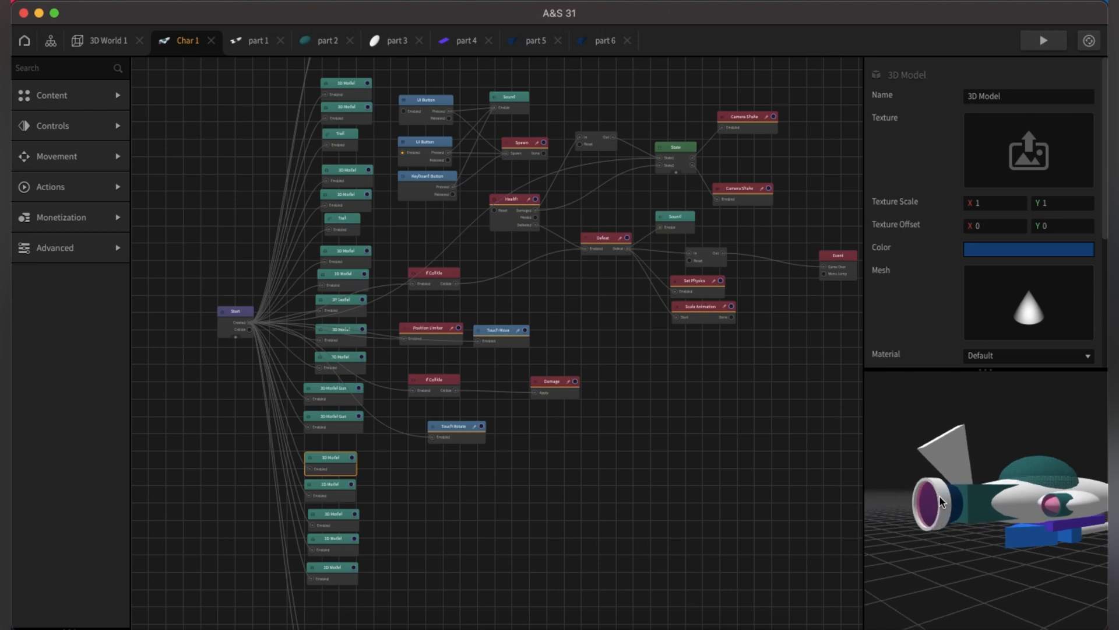
click(335, 575)
click(336, 551)
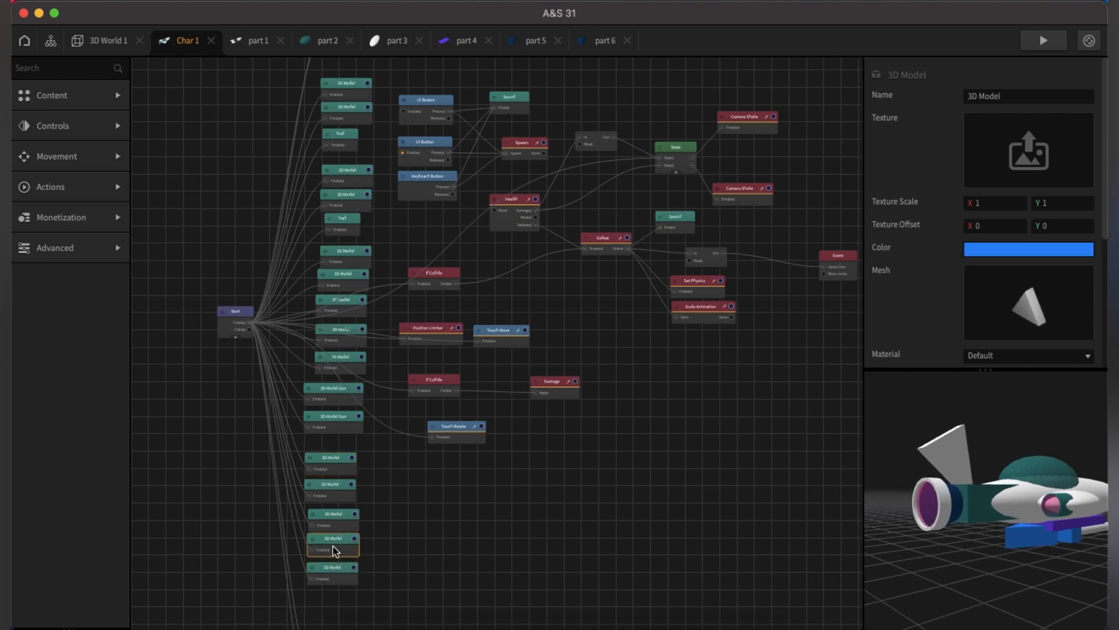
click(335, 519)
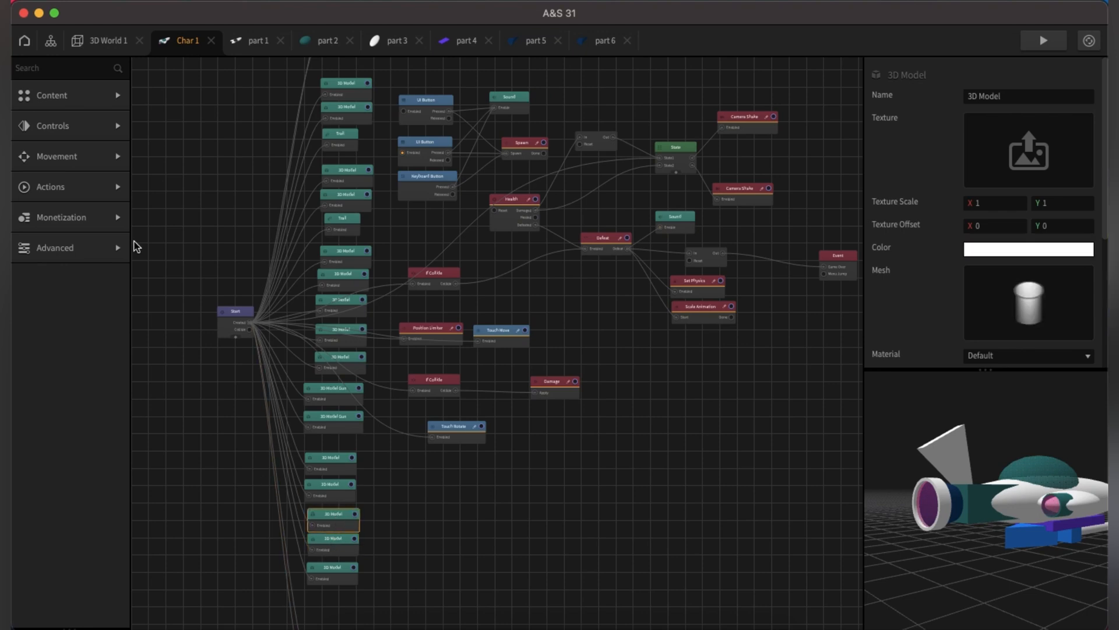
Replace part 6's cone 3D Model node with the copied ring node, connecting it to Start's Created output.
click(594, 45)
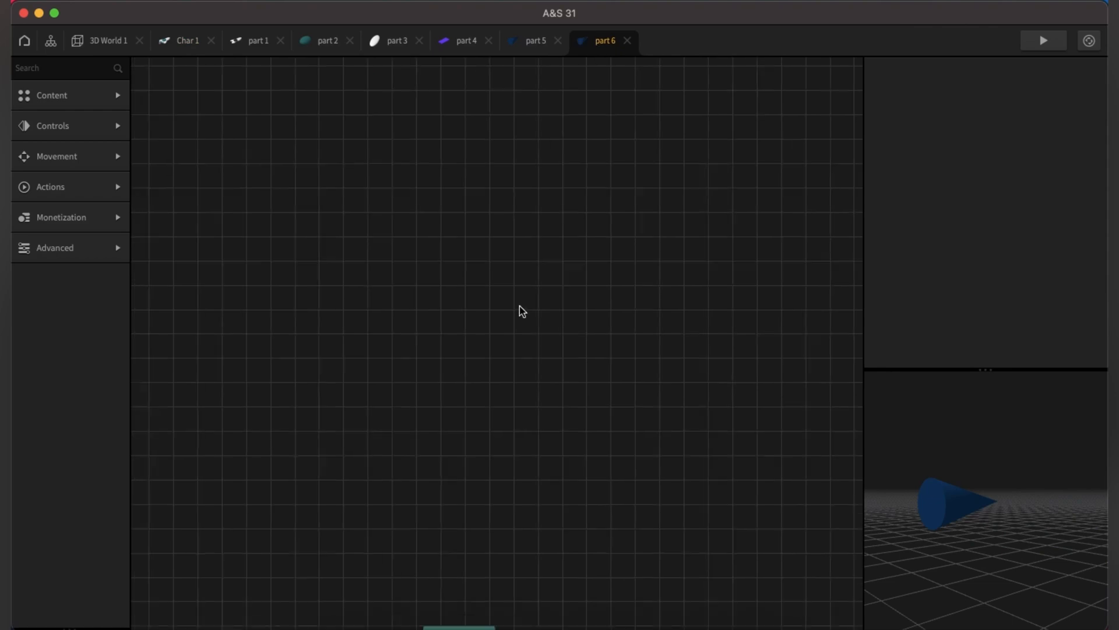
scroll(385, 337, up, 5)
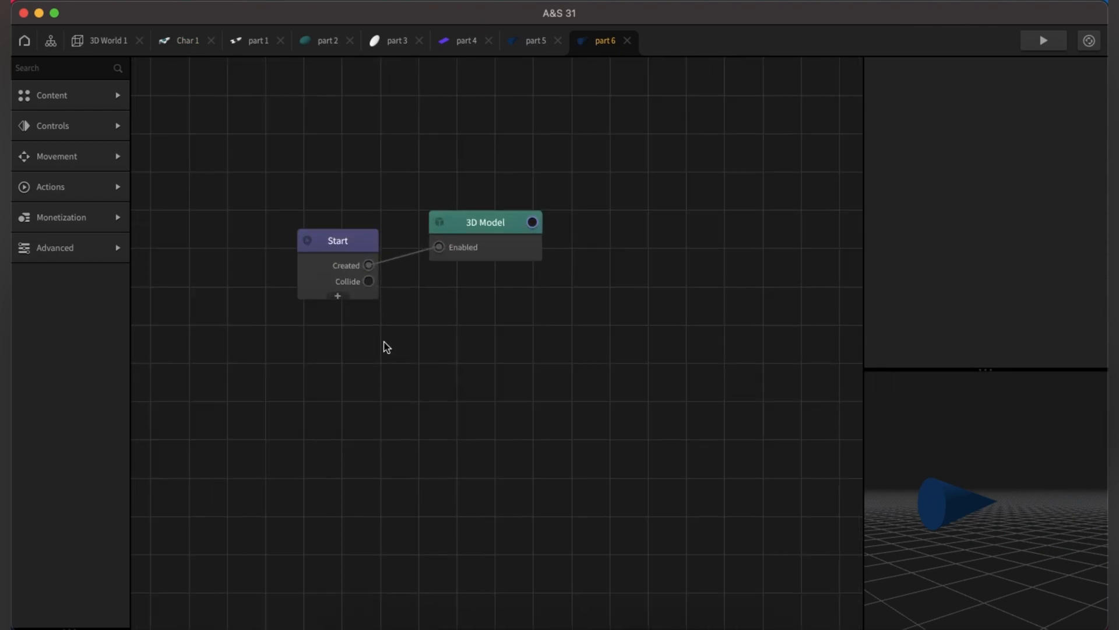
key(super+v)
drag(507, 369, 576, 98)
drag(466, 188, 393, 442)
click(524, 262)
key(Delete)
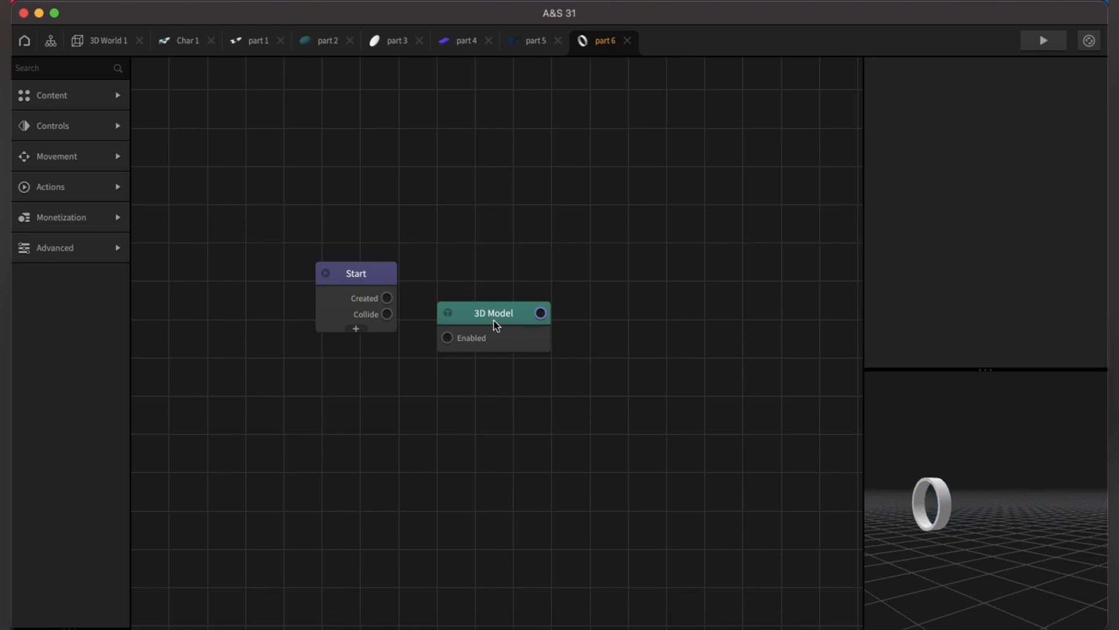
drag(496, 325, 486, 287)
drag(386, 298, 438, 299)
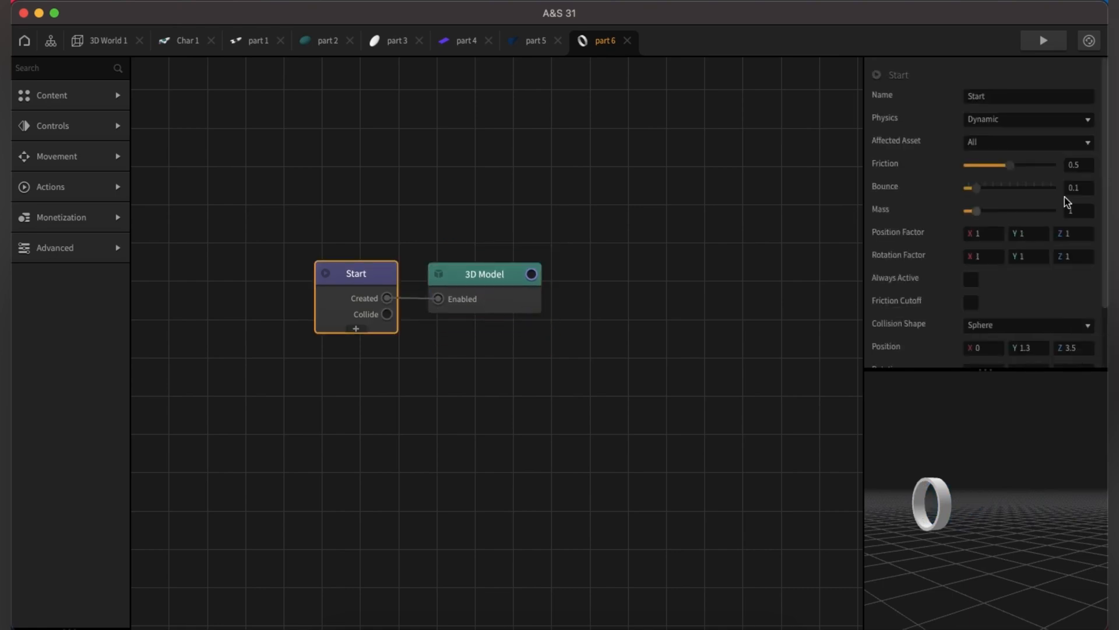
Set part 6's Start collision position Z to 4.2 to match the ring's 3D Model node.
drag(1106, 269, 1102, 379)
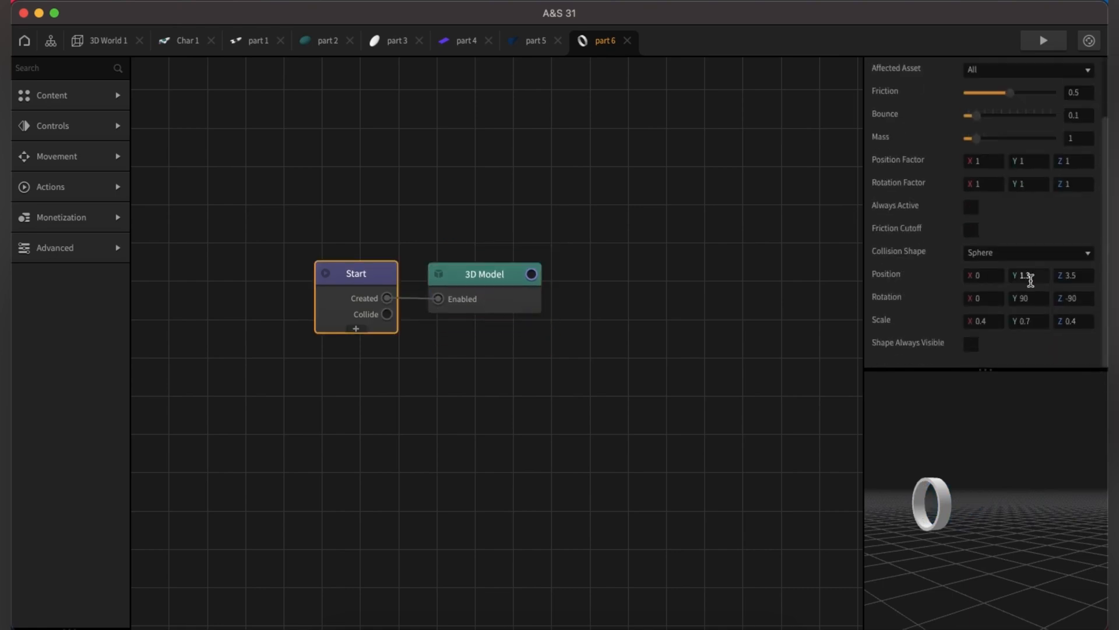
click(504, 302)
scroll(1038, 314, down, 5)
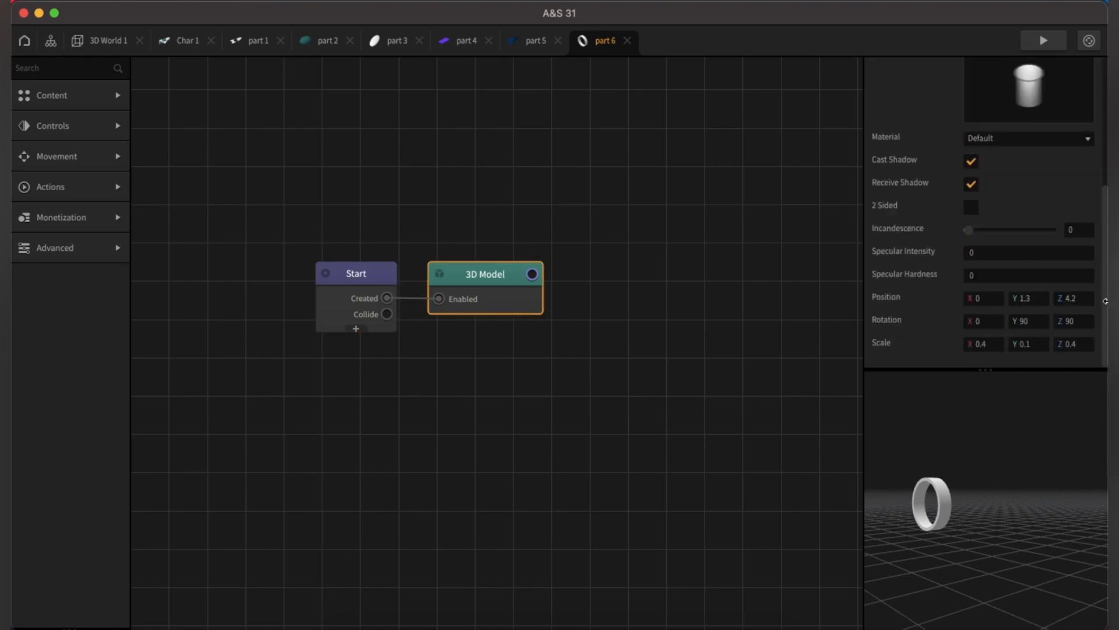
click(337, 313)
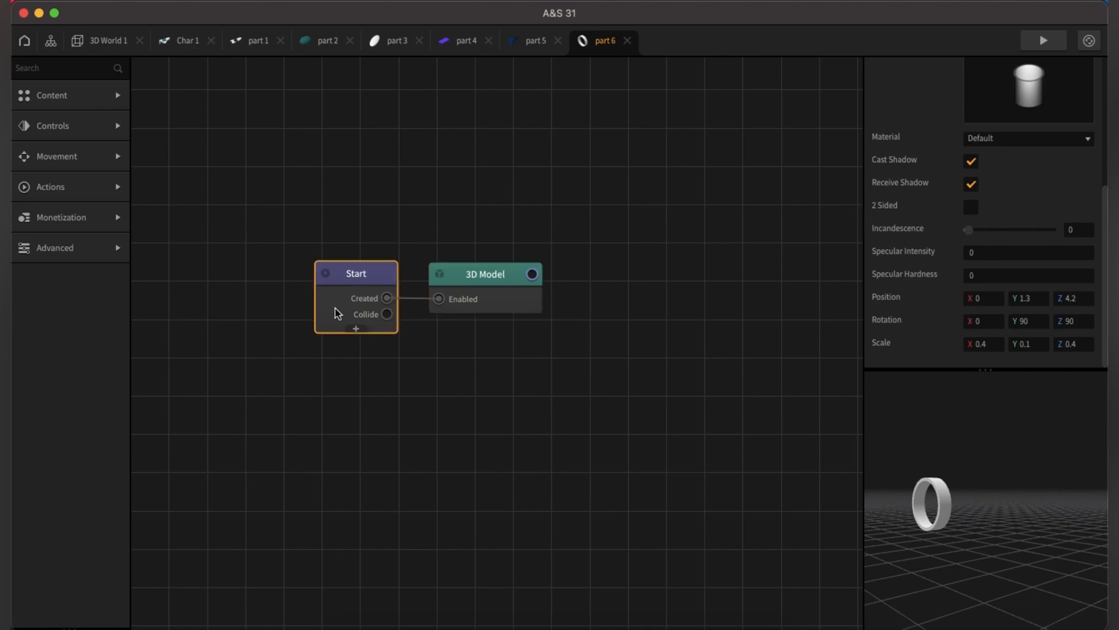
double_click(1080, 348)
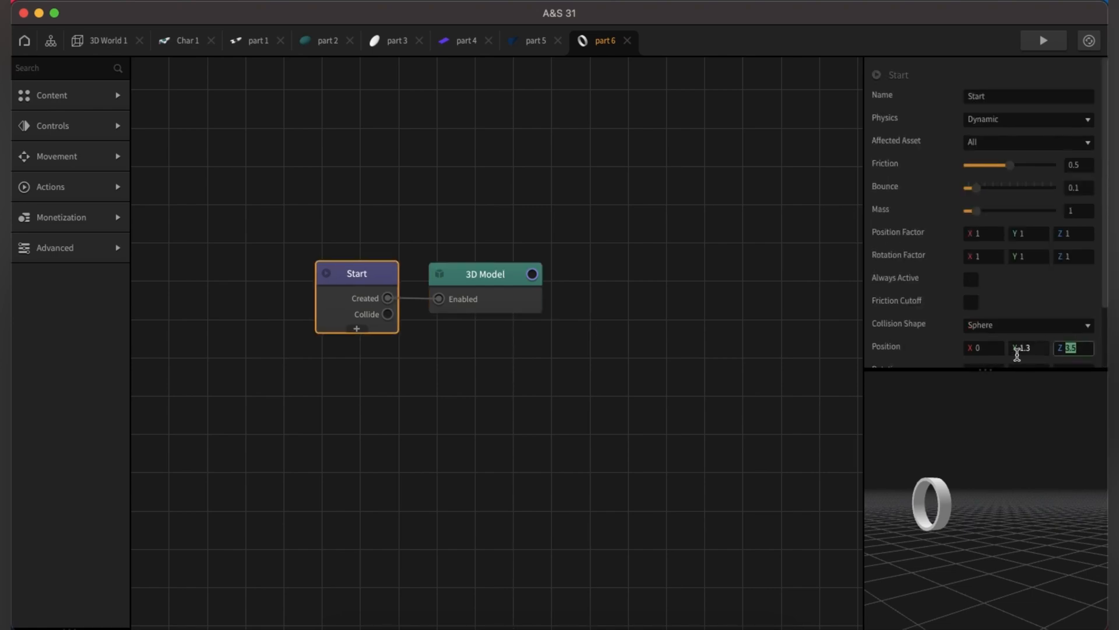
text(4.2)
Set part 6's Start collision scale Y to 0.1 and rotation Z to 90 to match the ring's 3D Model node.
click(507, 297)
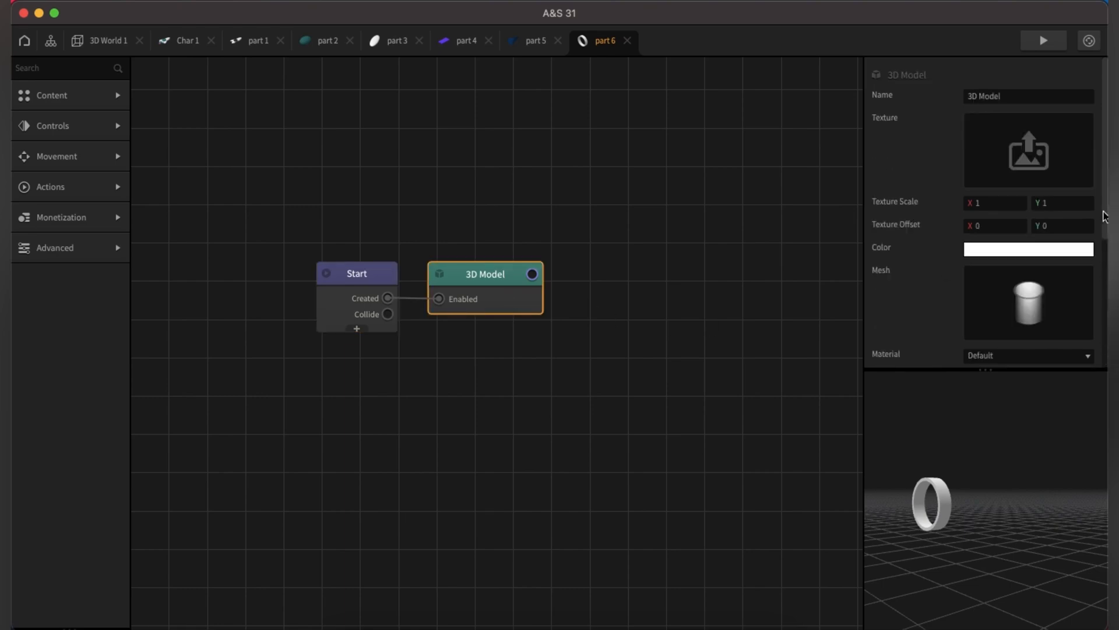
drag(1104, 216, 1101, 345)
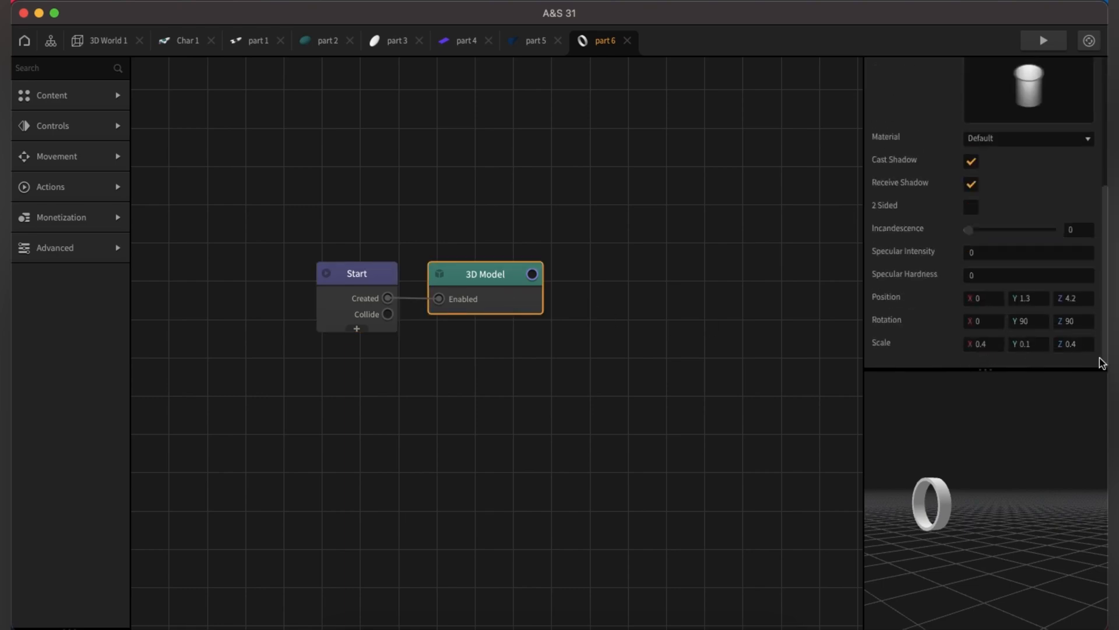
click(330, 296)
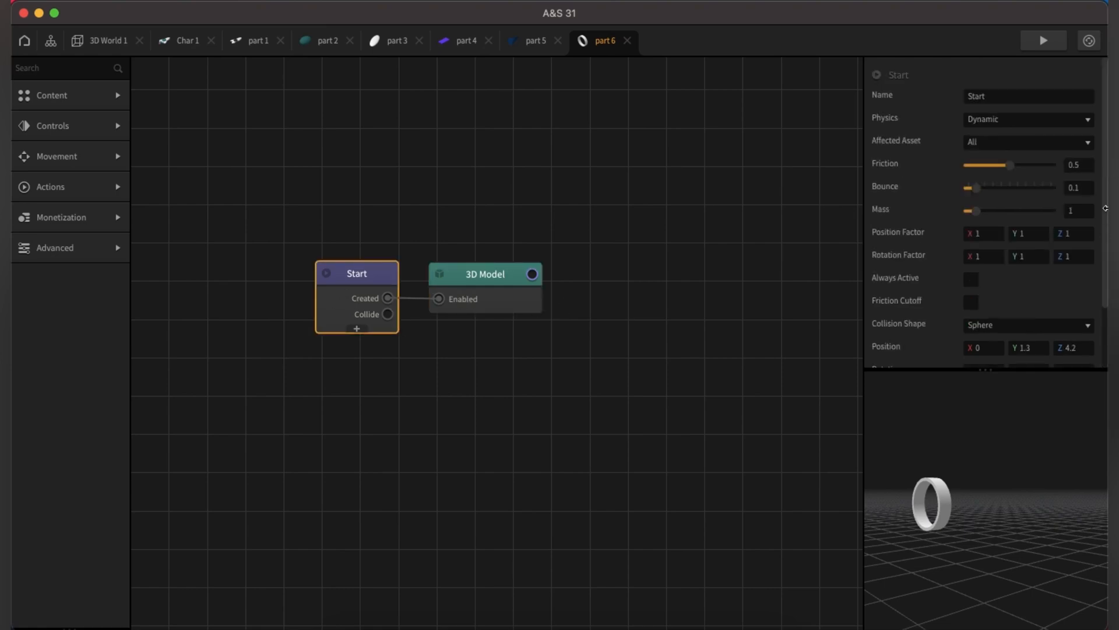
scroll(1105, 207, down, 3)
click(1039, 325)
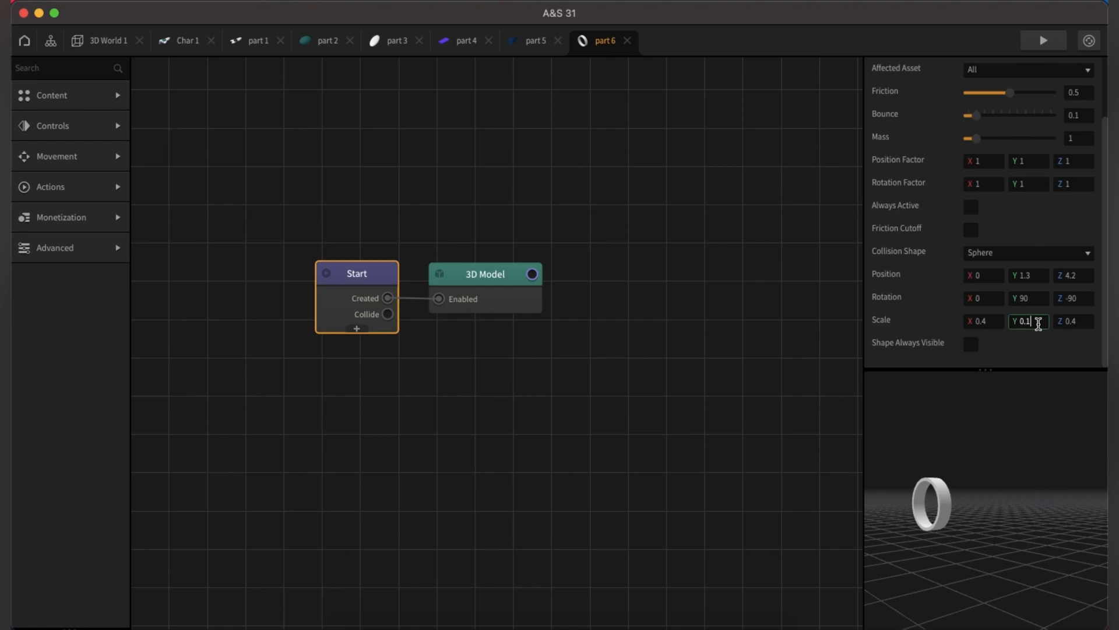
click(1069, 299)
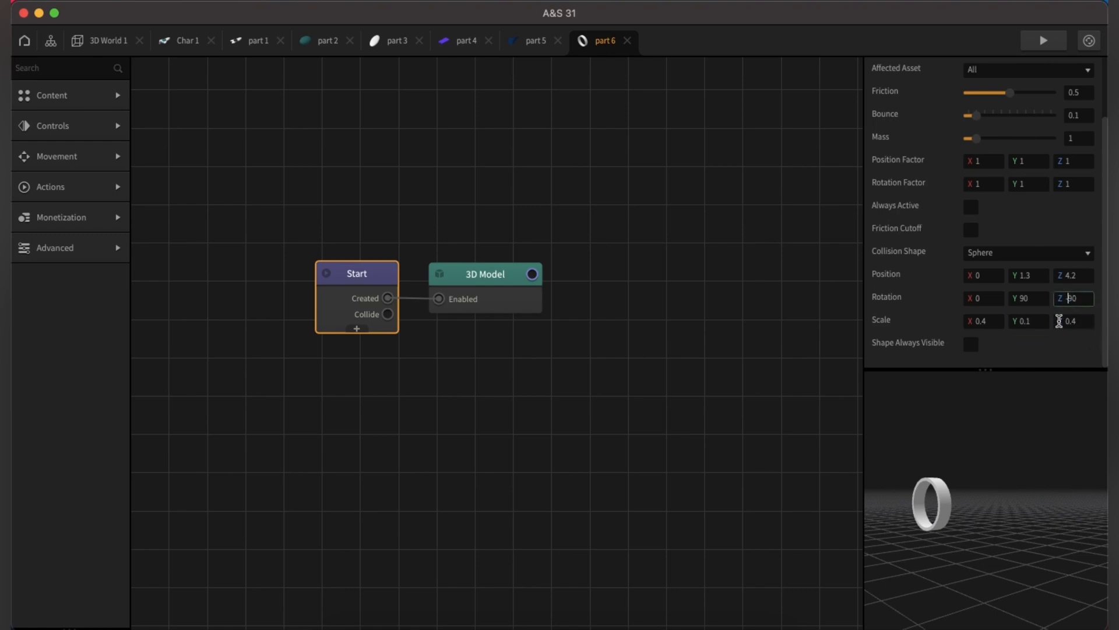
key(BackSpace)
click(1037, 354)
Duplicate the part 6 object in 3D World 1's asset library and rename the copy part 7.
click(108, 41)
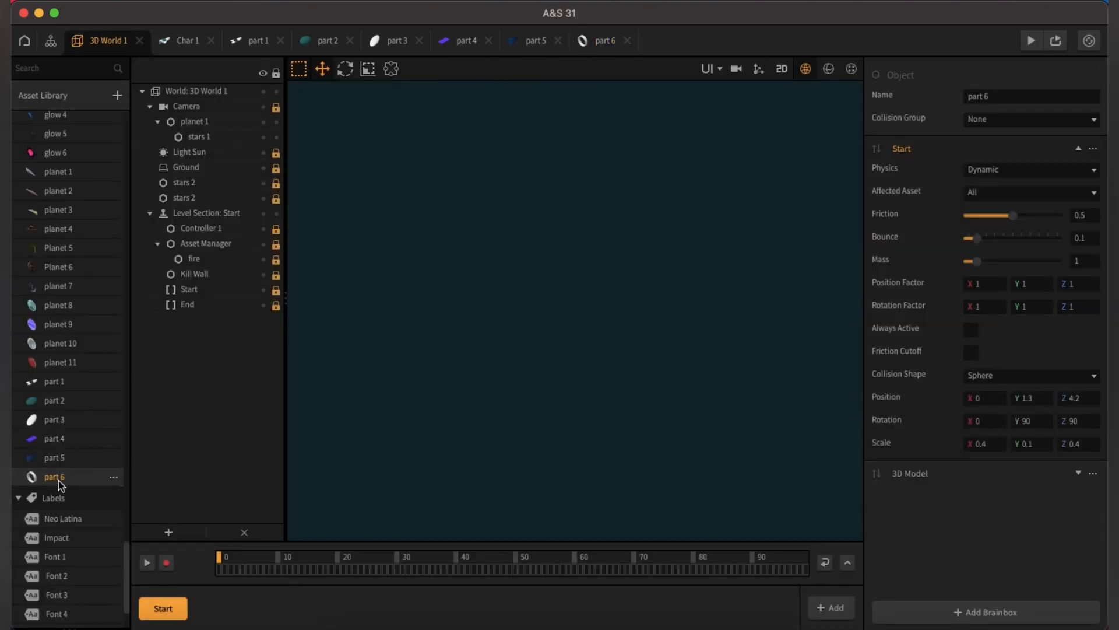
key(super+d)
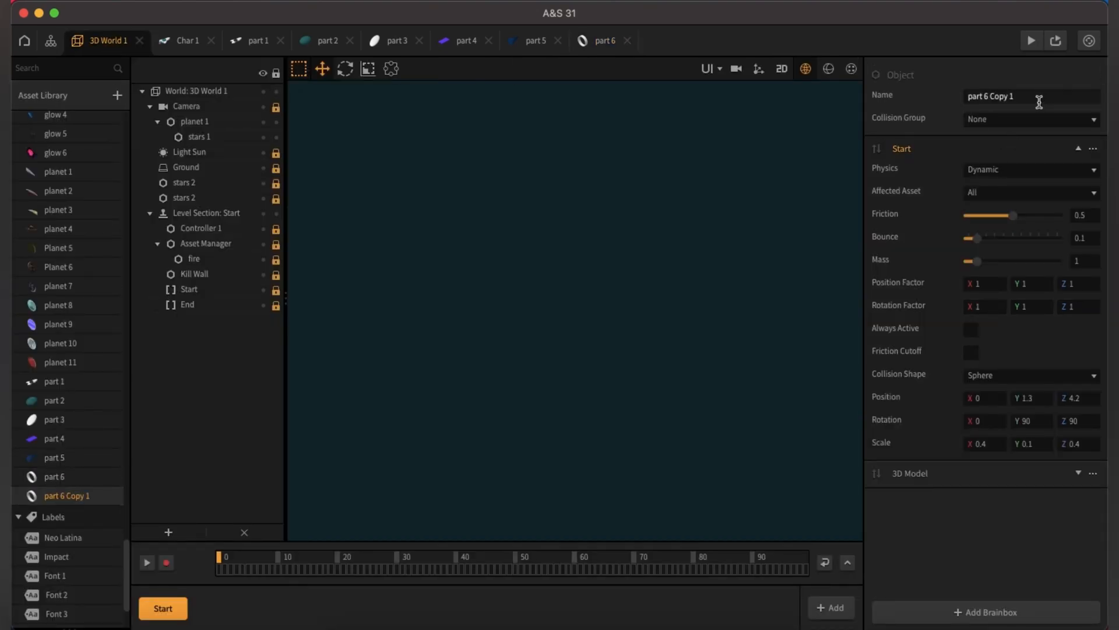
click(1037, 94)
key(BackSpace)
key(BackSpace)
key(BackSpace)
key(BackSpace)
key(Return)
Open the part 7 object and delete its ring 3D Model node.
double_click(65, 500)
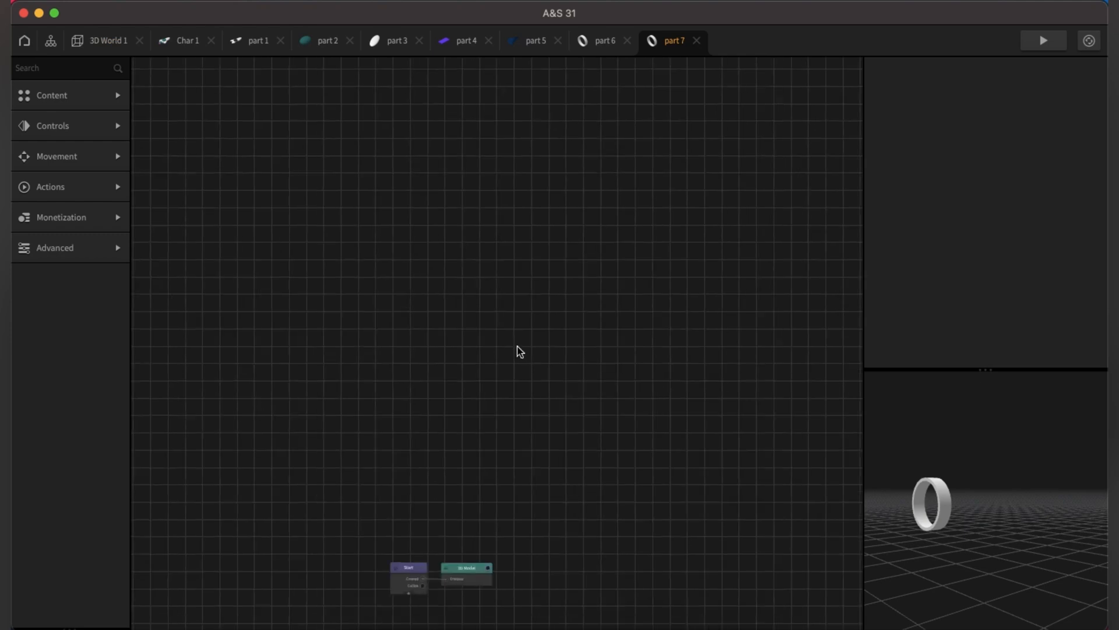
click(460, 325)
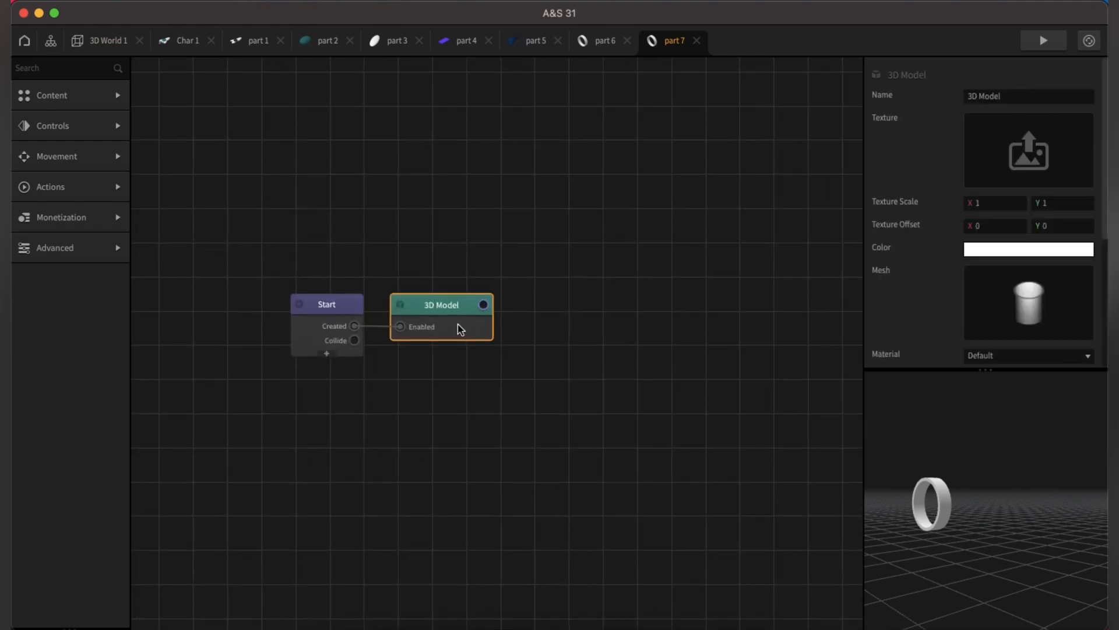
key(BackSpace)
Find the white wedge fin's 3D Model node in the Char 1 object and copy it.
click(184, 41)
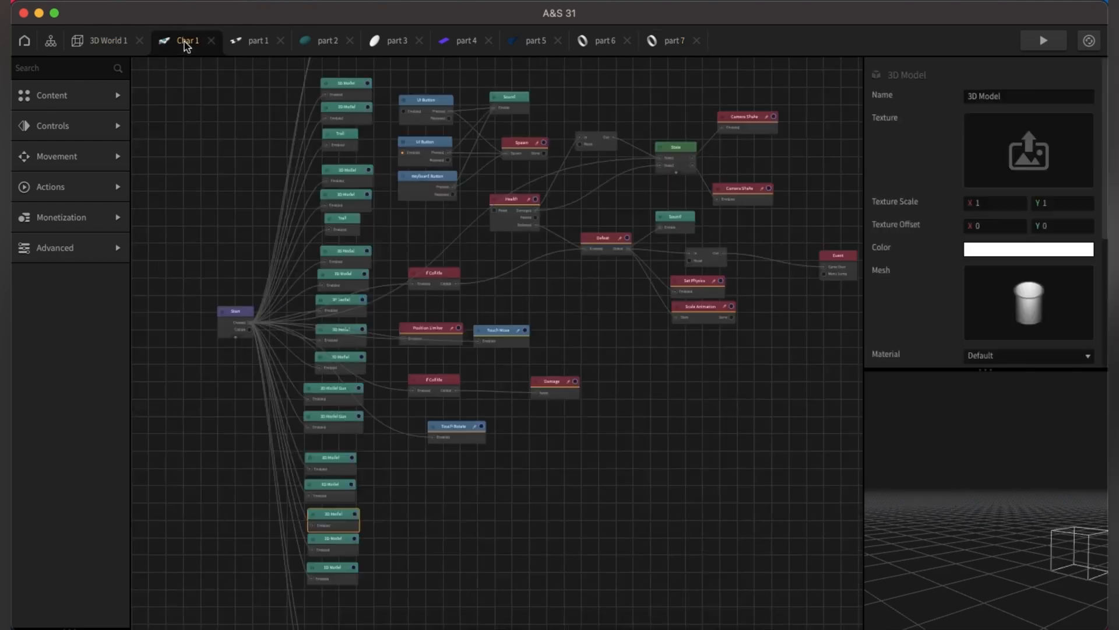
mouse_move(969, 518)
mouse_down()
mouse_move(984, 531)
mouse_move(966, 524)
mouse_up()
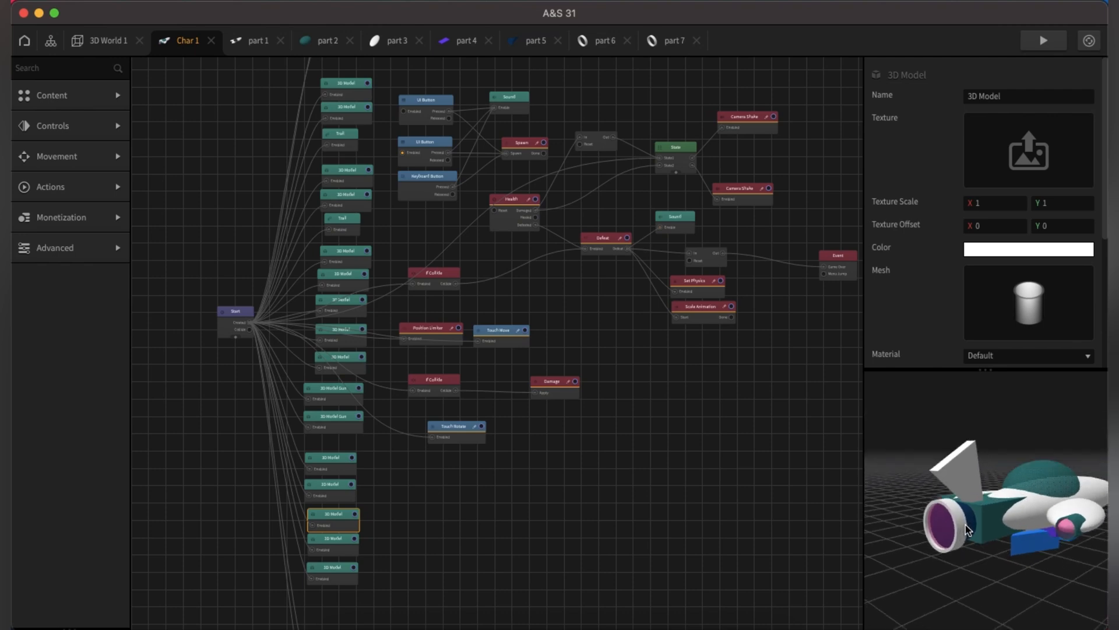
drag(962, 479, 973, 524)
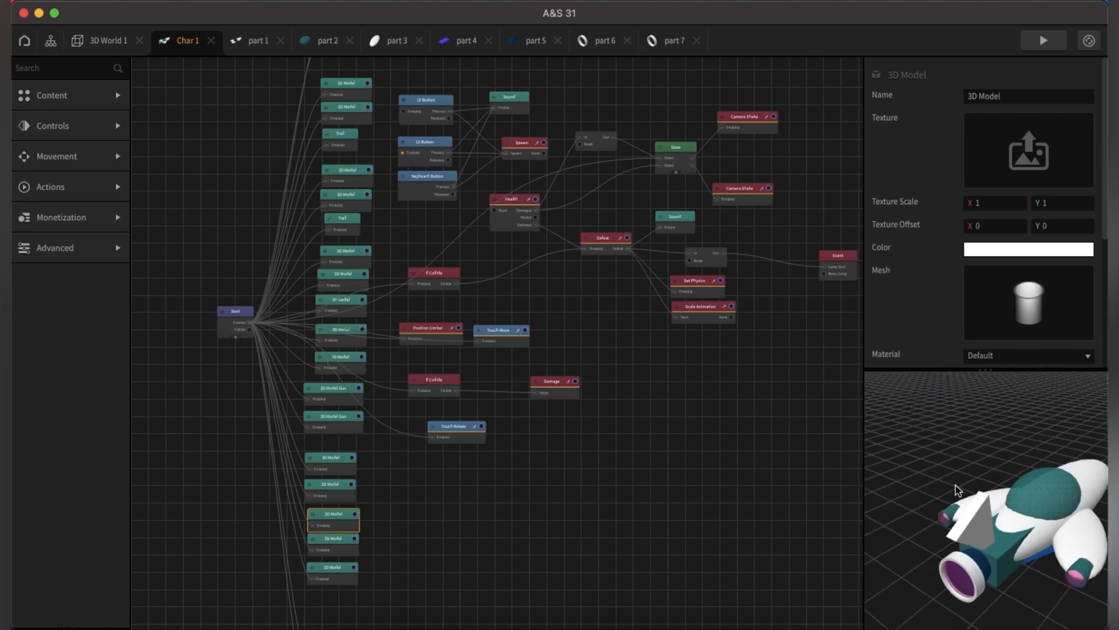
click(336, 571)
click(337, 546)
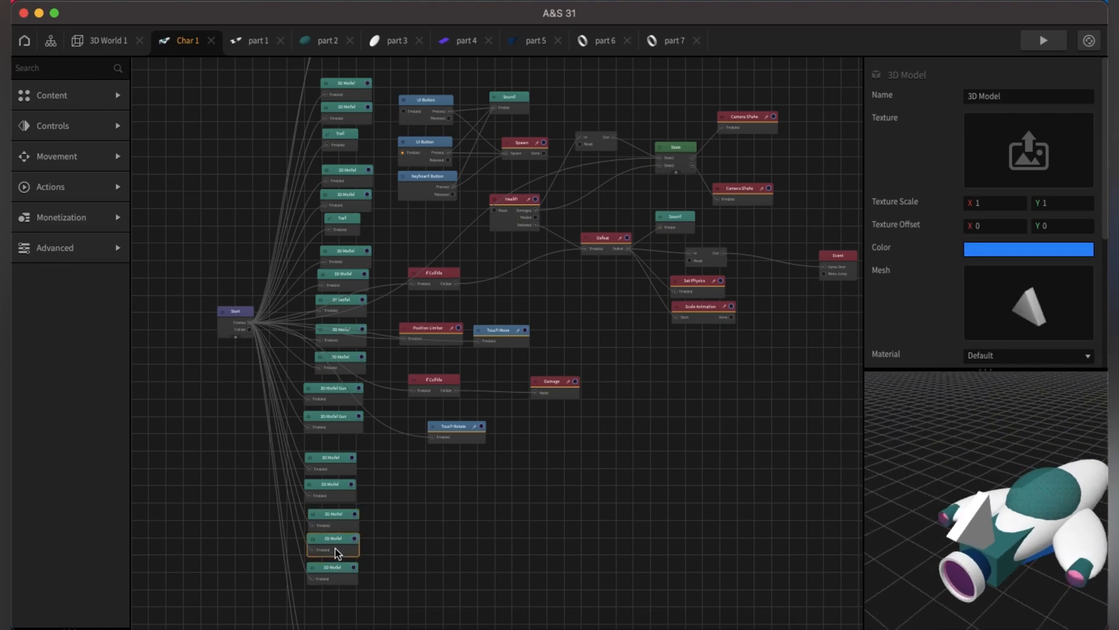
click(334, 519)
click(337, 495)
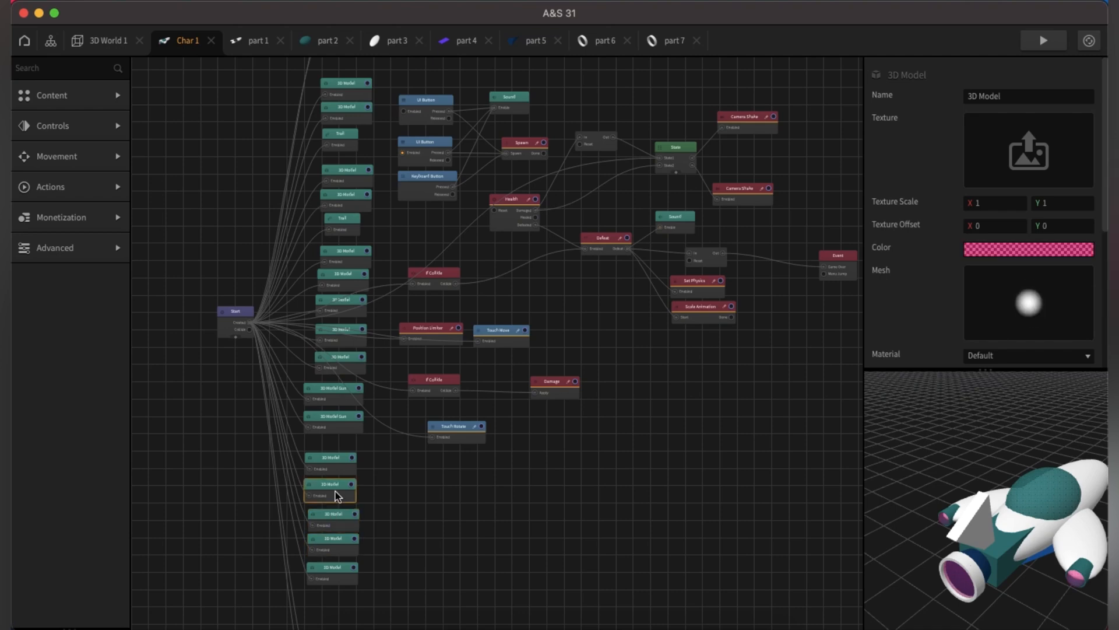
click(333, 465)
click(331, 421)
click(328, 402)
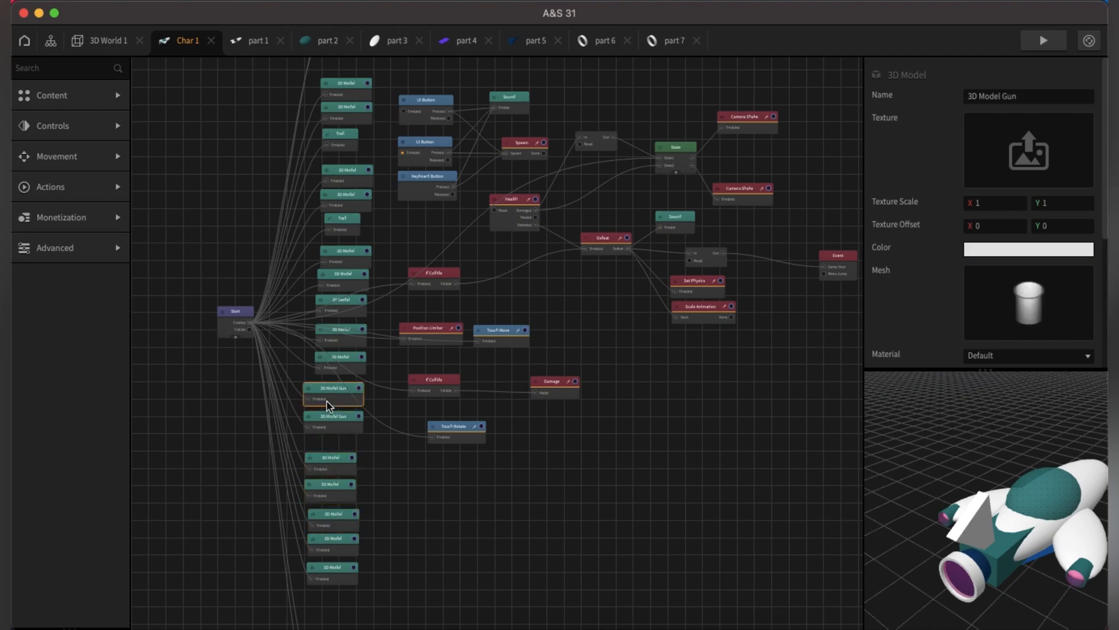
click(350, 366)
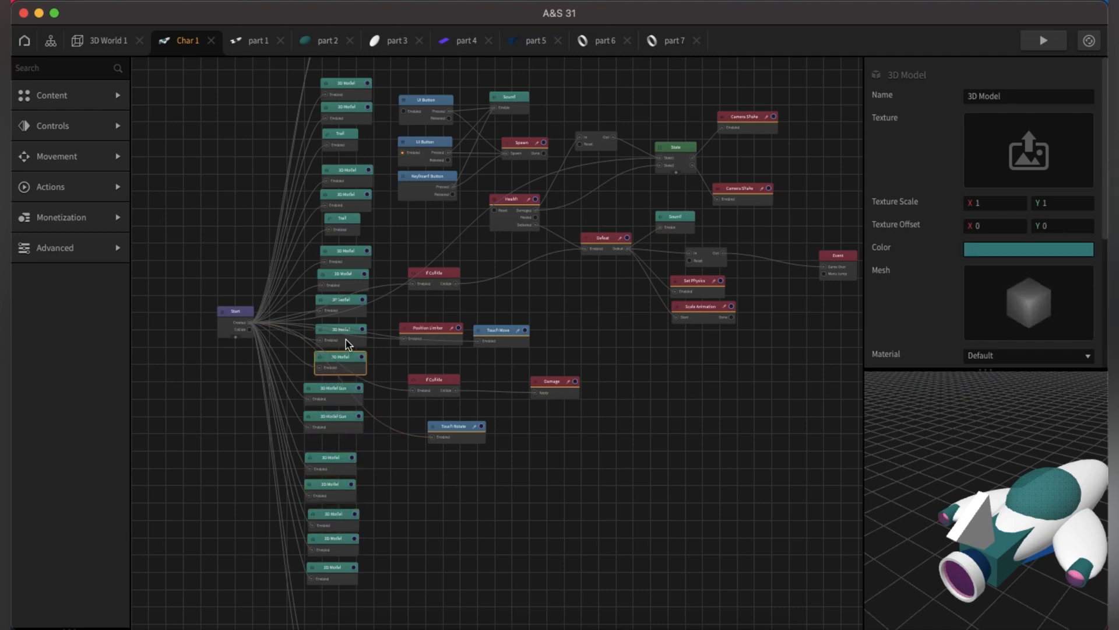
click(347, 341)
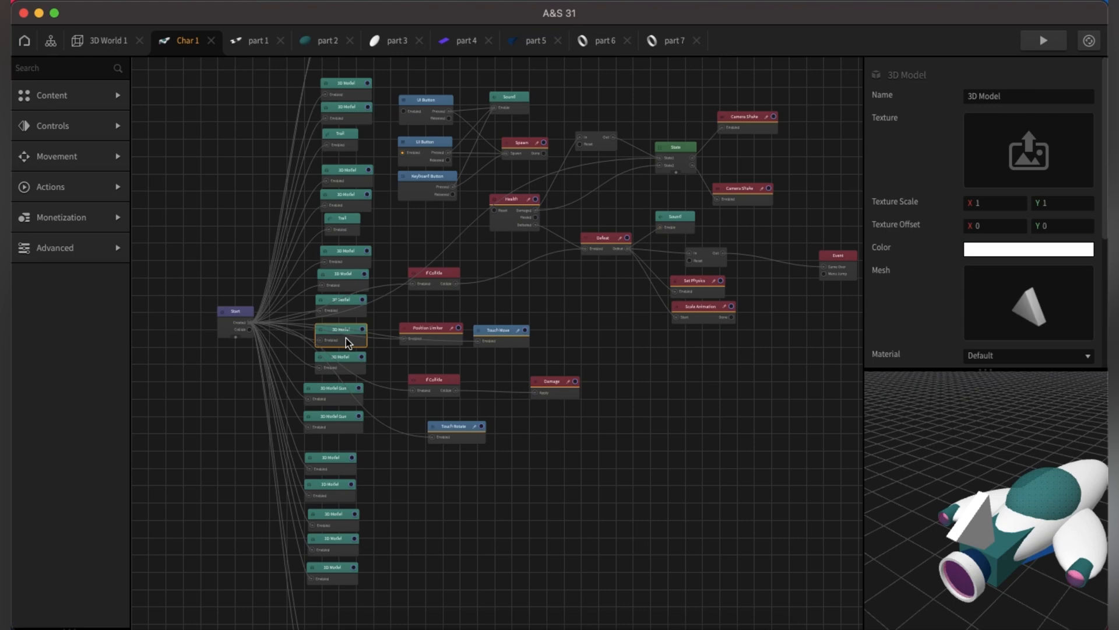
Paste the wedge 3D Model node into part 7 and connect it to Start's Created output.
click(670, 42)
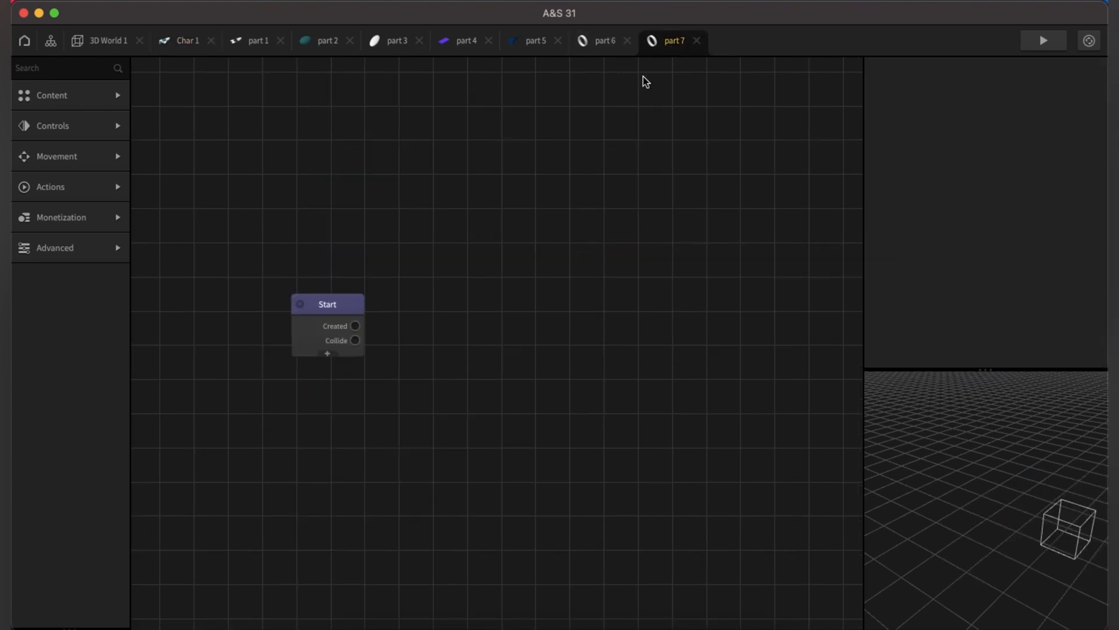
key(super+v)
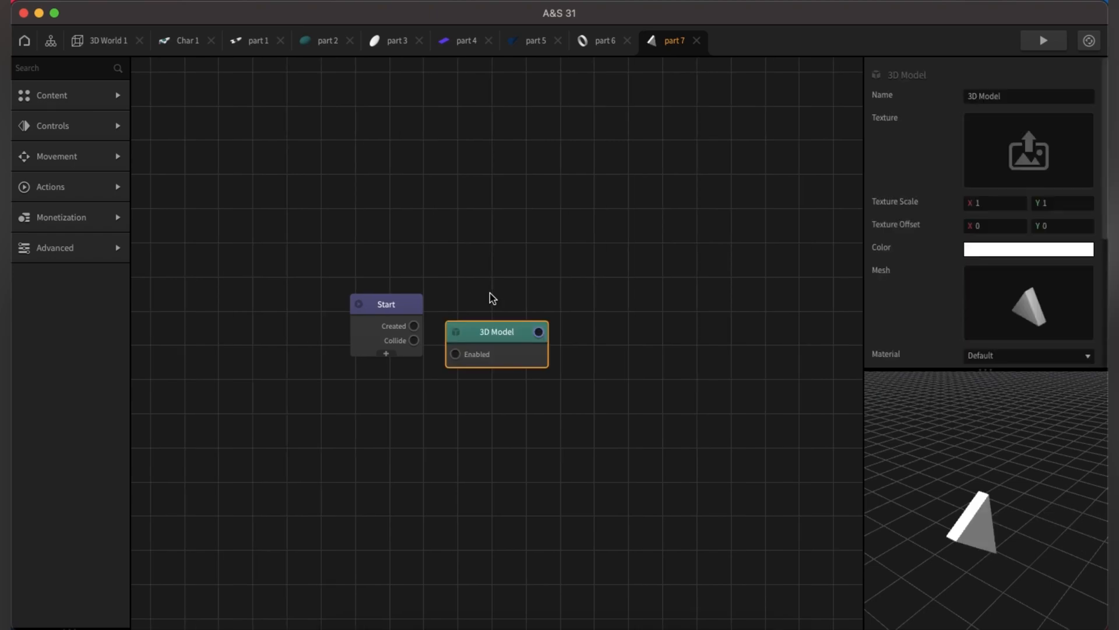
drag(487, 357, 414, 326)
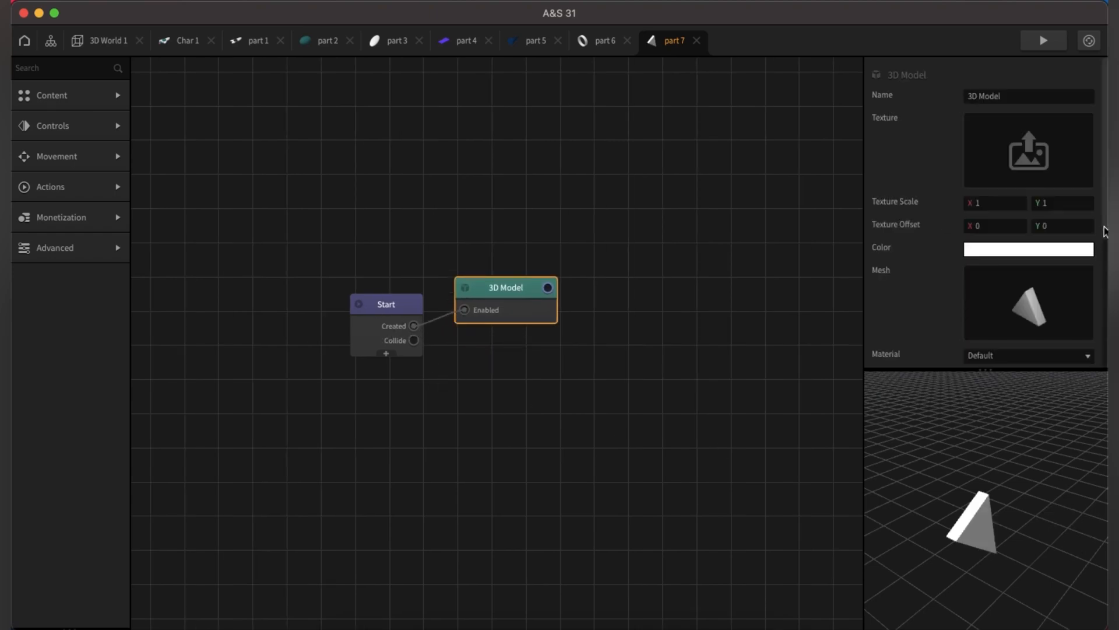
Set part 7's Start collision position to Y 2 and Z 3.8 to match the wedge's 3D Model node.
drag(1104, 232, 1095, 435)
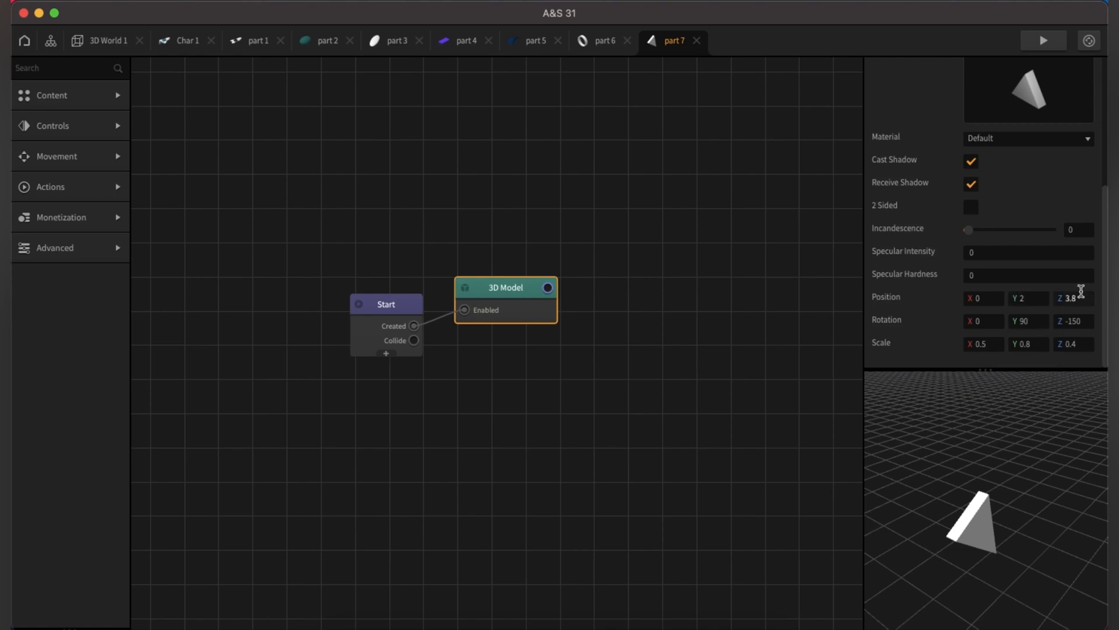
click(360, 346)
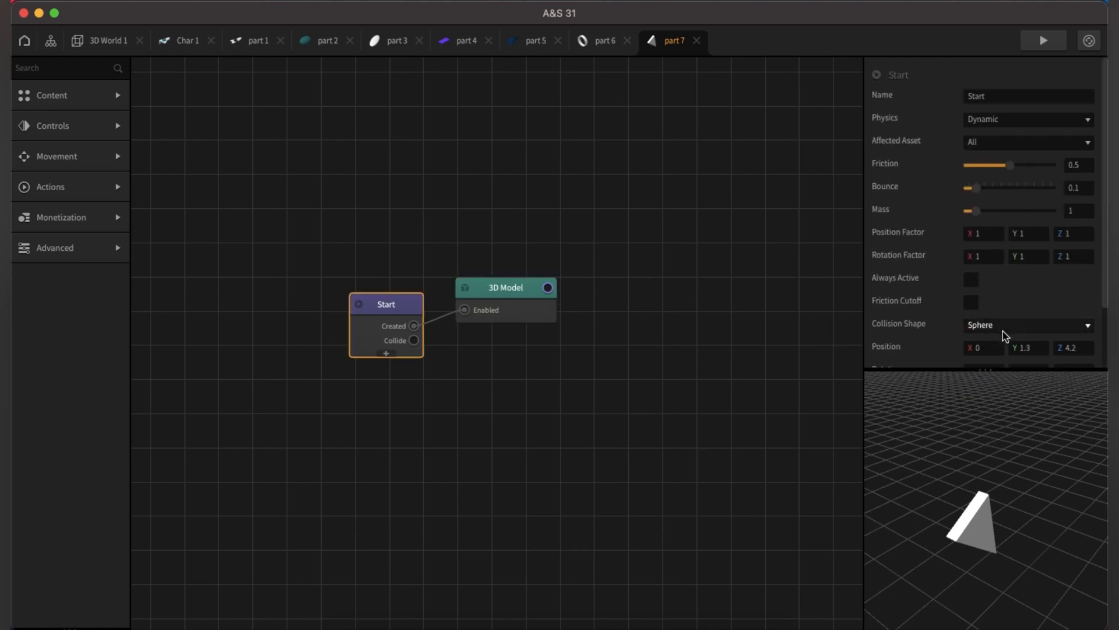
click(1029, 347)
text(2)
key(Tab)
text(3.8)
click(531, 303)
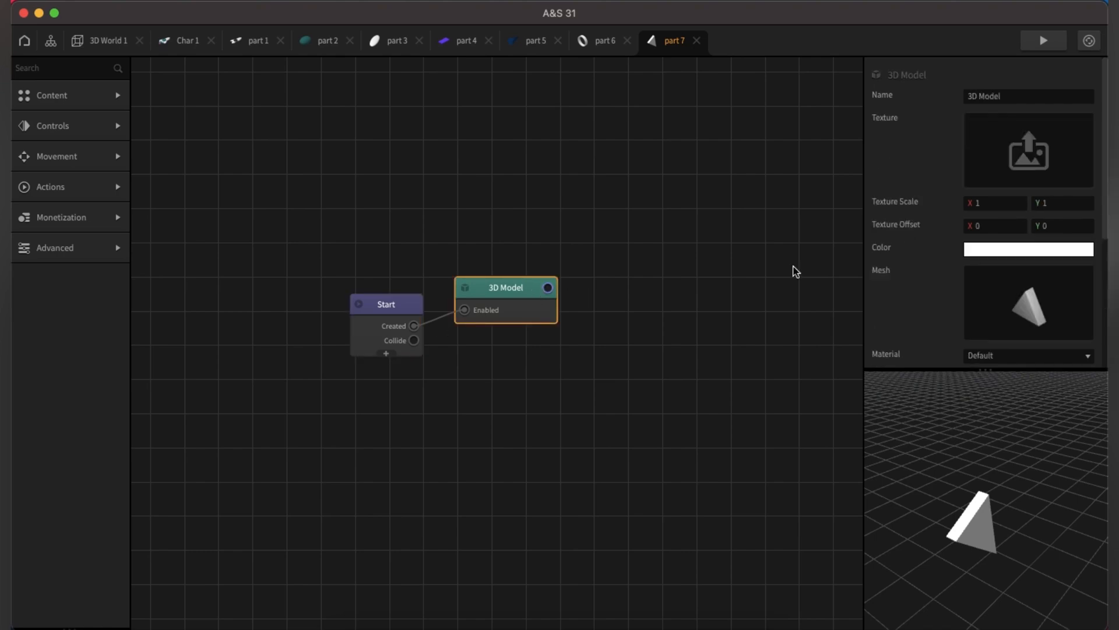
Set the rotation of part 7's Start collision shape to Z -150 to match its 3D Model node.
scroll(1106, 203, down, 5)
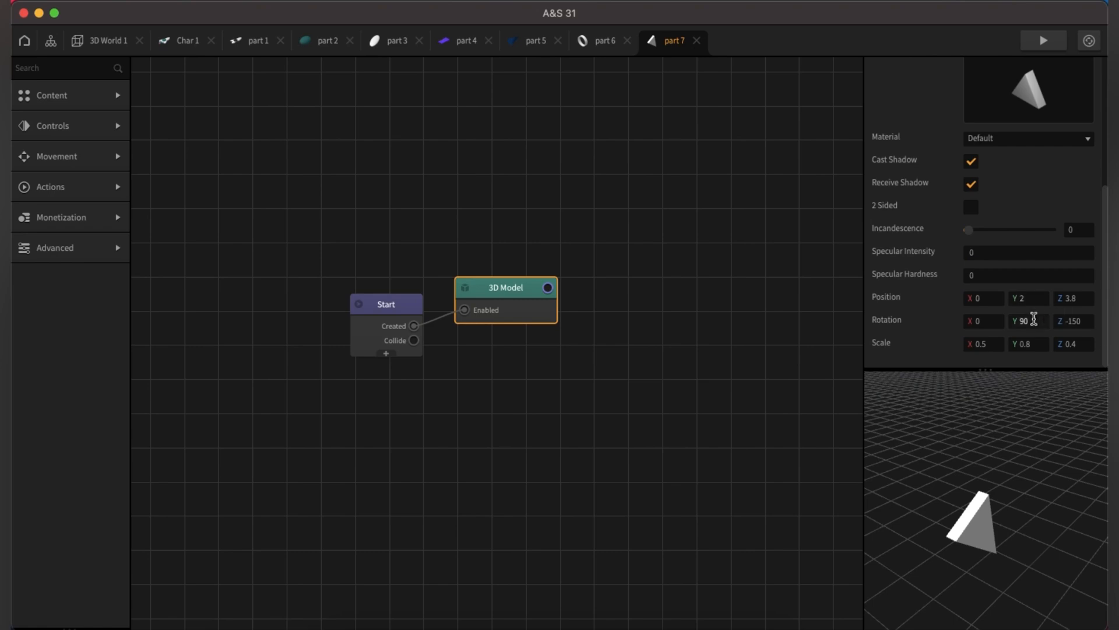
click(373, 349)
scroll(1103, 268, down, 3)
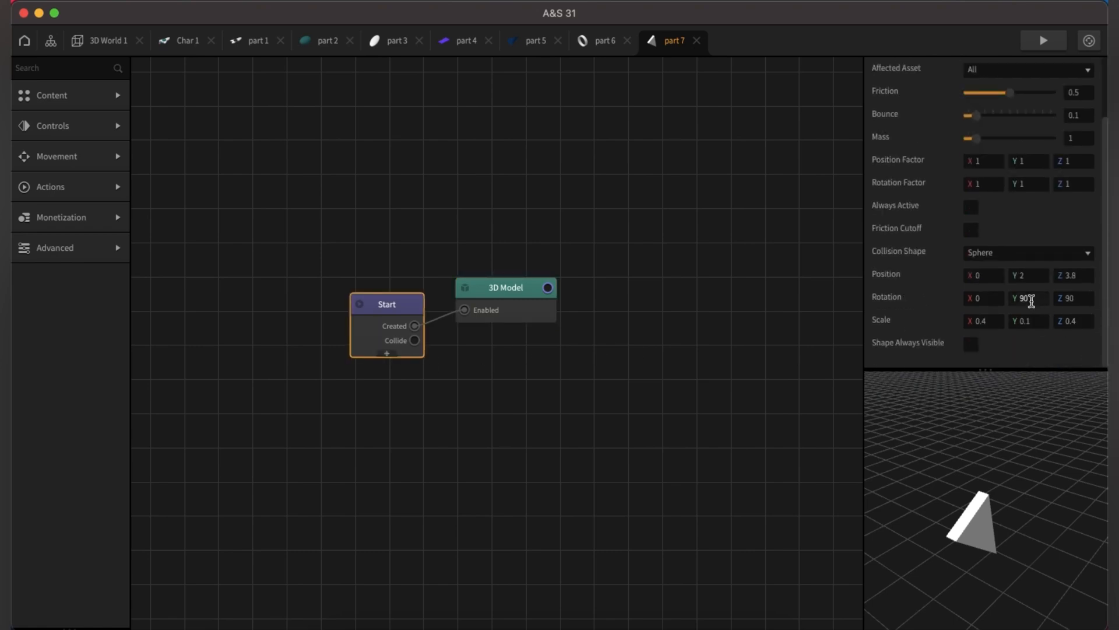
click(1084, 300)
Match the scale of part 7's Start collision shape to its 3D Model node with X 0.5 and Y 0.8.
click(547, 313)
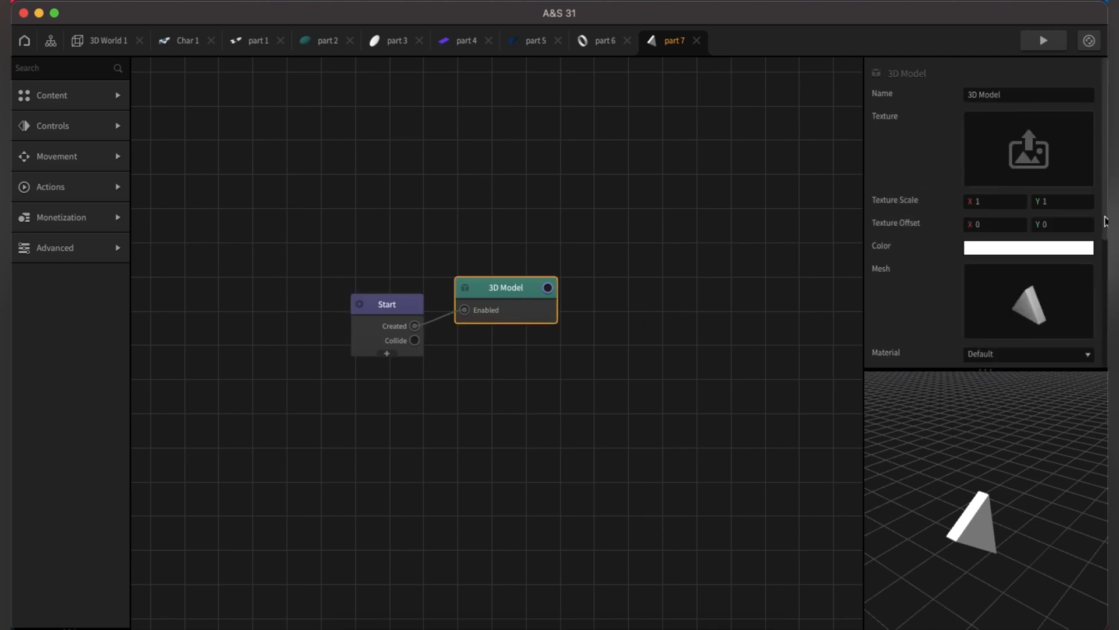
scroll(1105, 221, down, 4)
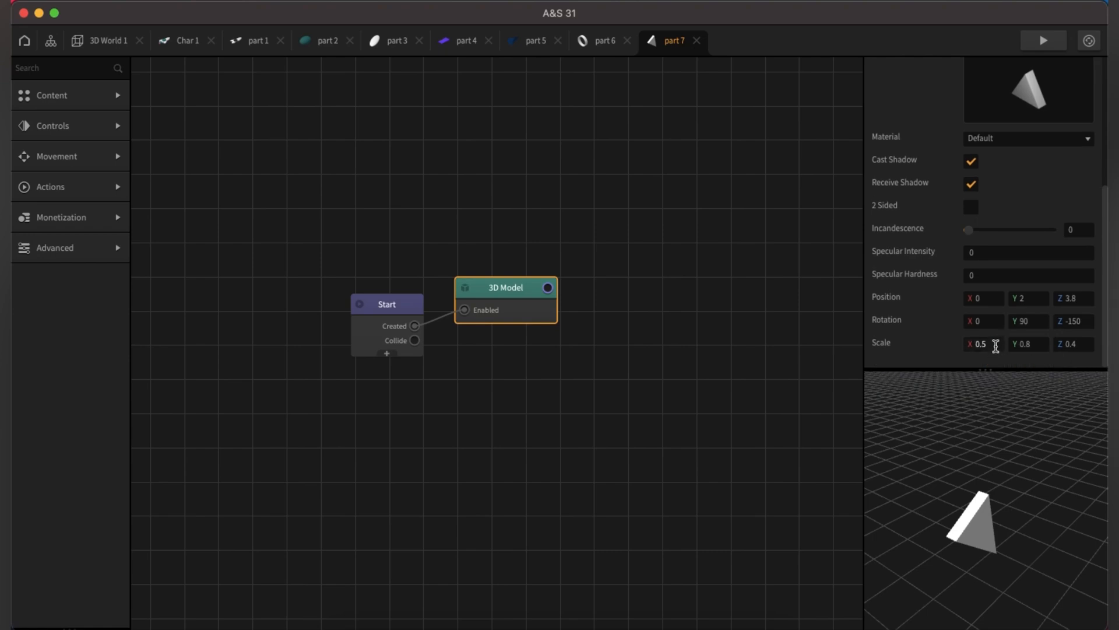
click(379, 339)
drag(1104, 269, 1104, 407)
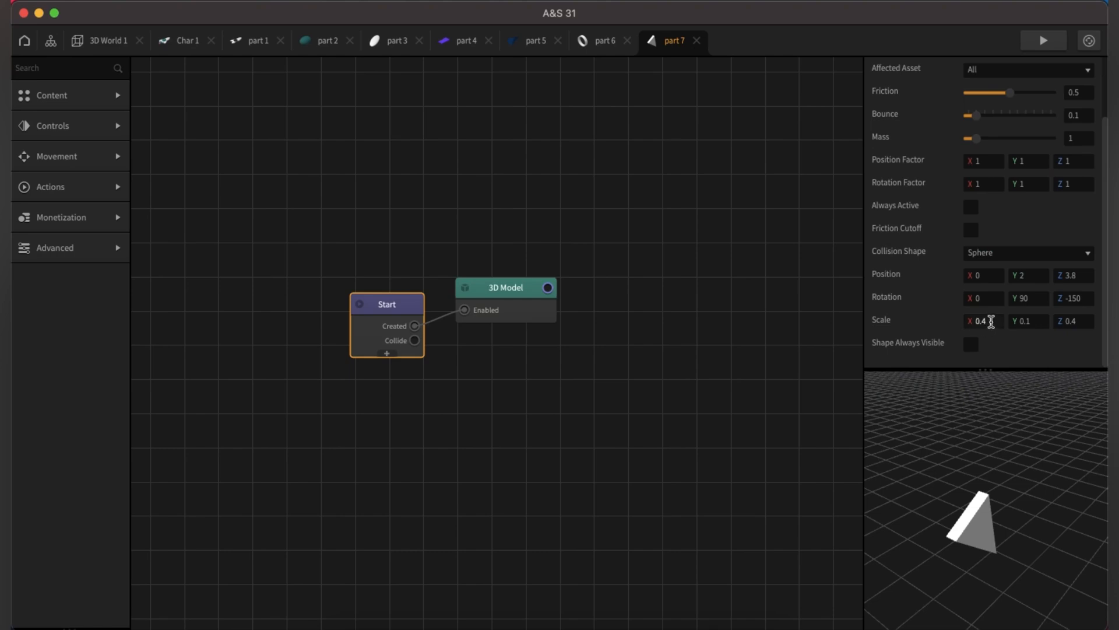
click(991, 322)
text(0.5)
click(1037, 321)
text(0.8)
click(1083, 321)
click(942, 306)
Add a Jump node above part 7's 3D Model node and connect it to Start's Created output.
drag(542, 321, 545, 334)
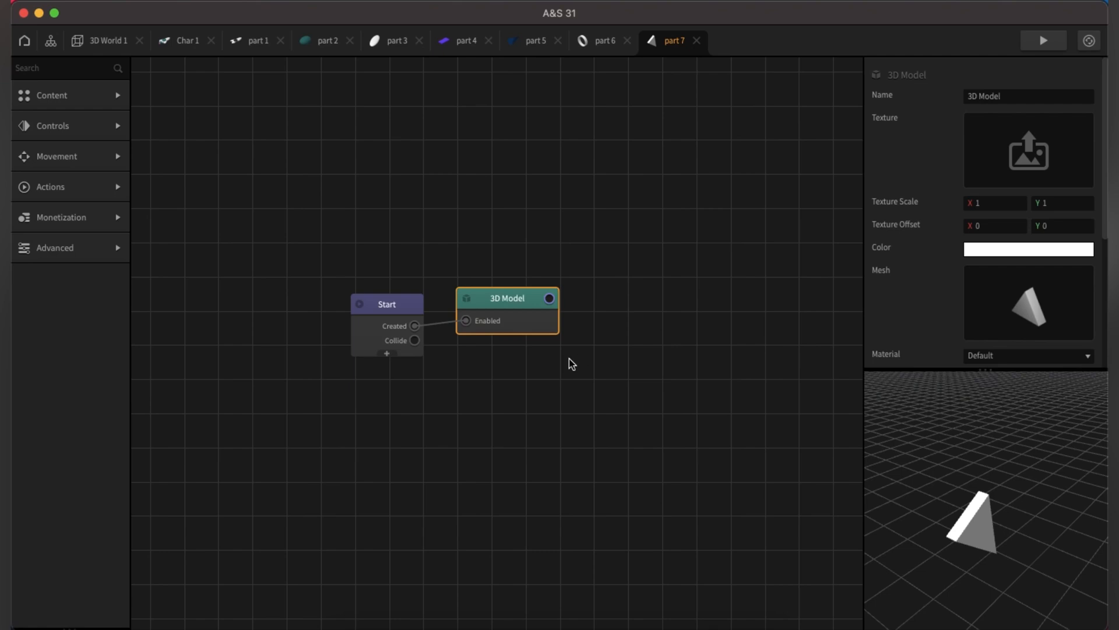
click(508, 234)
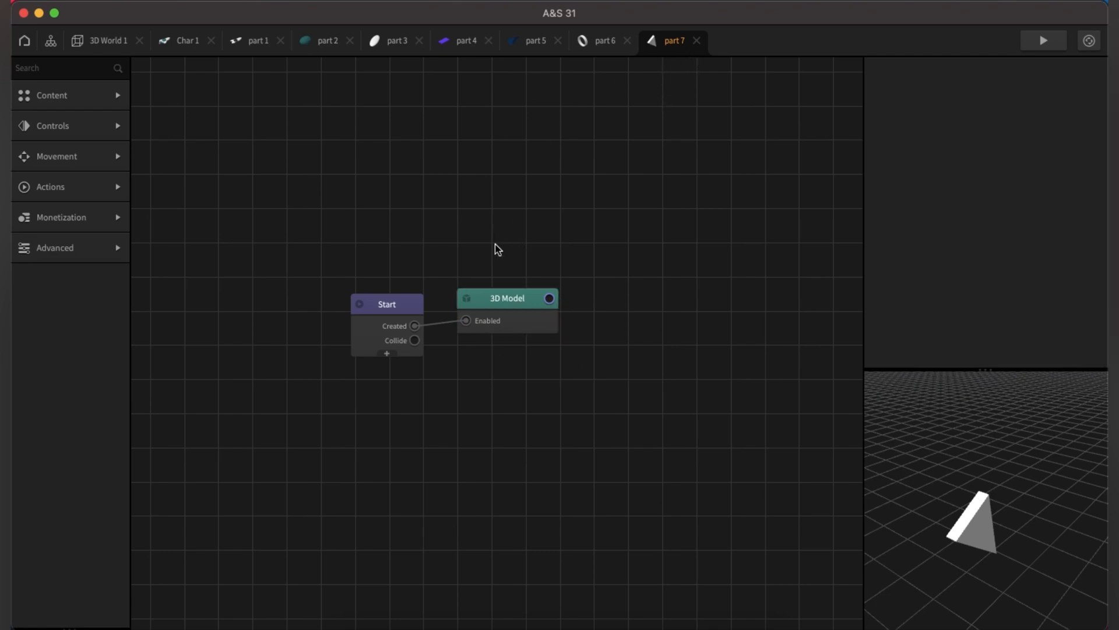
click(41, 69)
text(jum)
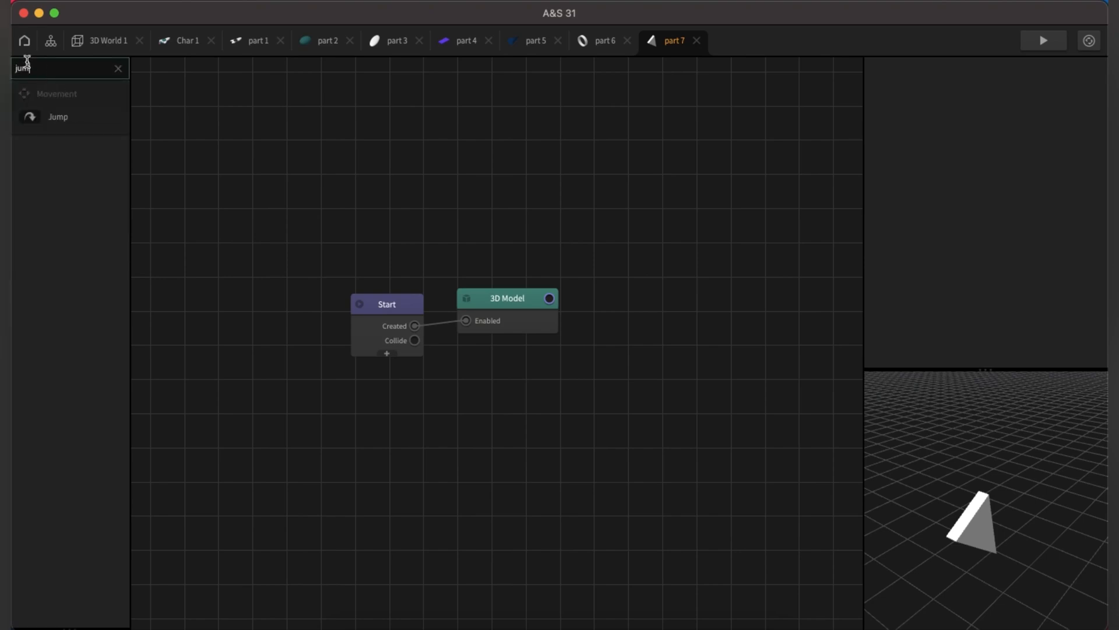
drag(30, 117, 416, 326)
drag(521, 238, 505, 273)
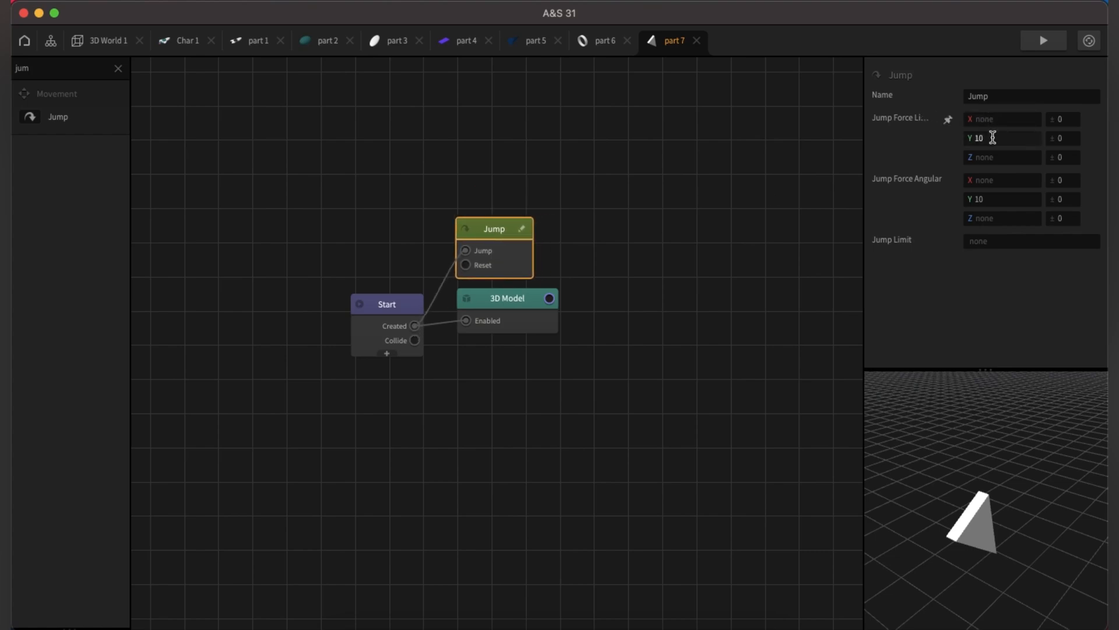
Set the Jump node's linear force to Y 3 and Z 0, with random variations of X 3, Y 2 and Z 3.
click(1064, 120)
click(990, 140)
key(BackSpace)
key(BackSpace)
text(3)
click(1068, 138)
key(BackSpace)
text(2)
click(989, 158)
text(0)
click(1064, 158)
key(BackSpace)
text(3)
Set the Jump node's angular force to 0 on the X, Y and Z axes.
click(996, 183)
text(0)
click(993, 199)
key(BackSpace)
key(BackSpace)
text(0)
click(985, 217)
text(0)
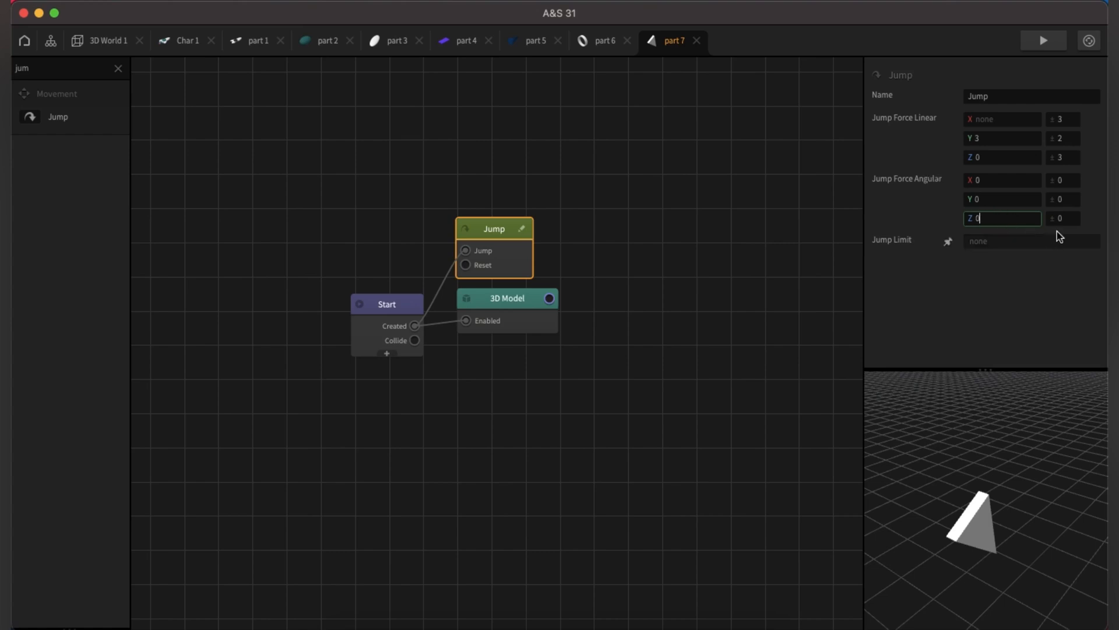
Set the random variations of the Jump node's angular force to X 1, Y 2 and Z 3.
click(1072, 181)
key(BackSpace)
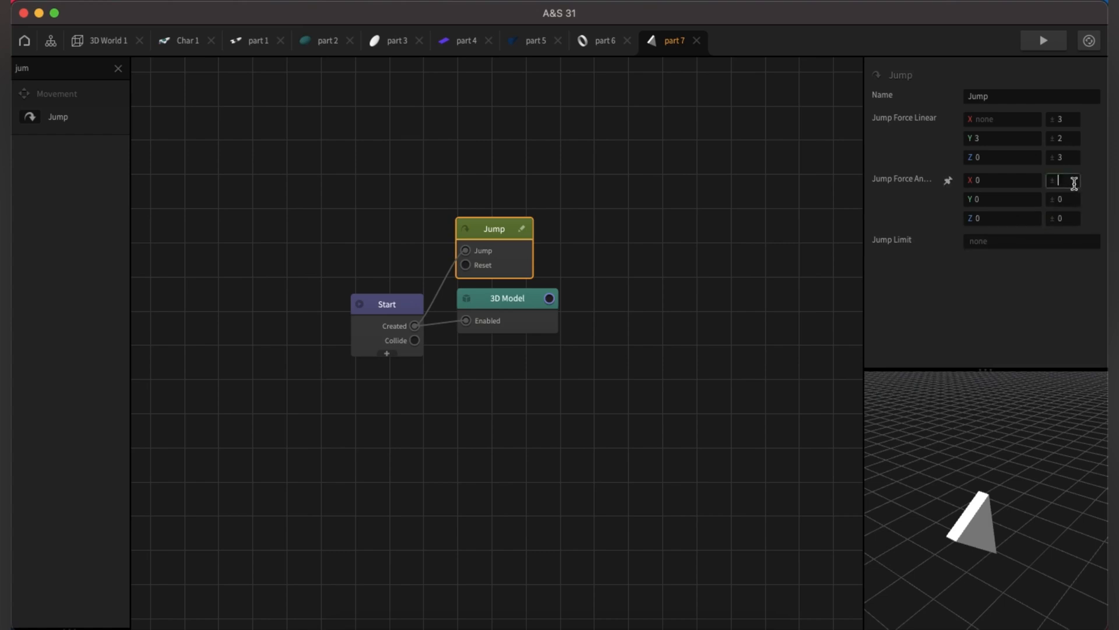
text(1)
click(1065, 198)
key(BackSpace)
text(2)
key(BackSpace)
text(3)
click(627, 230)
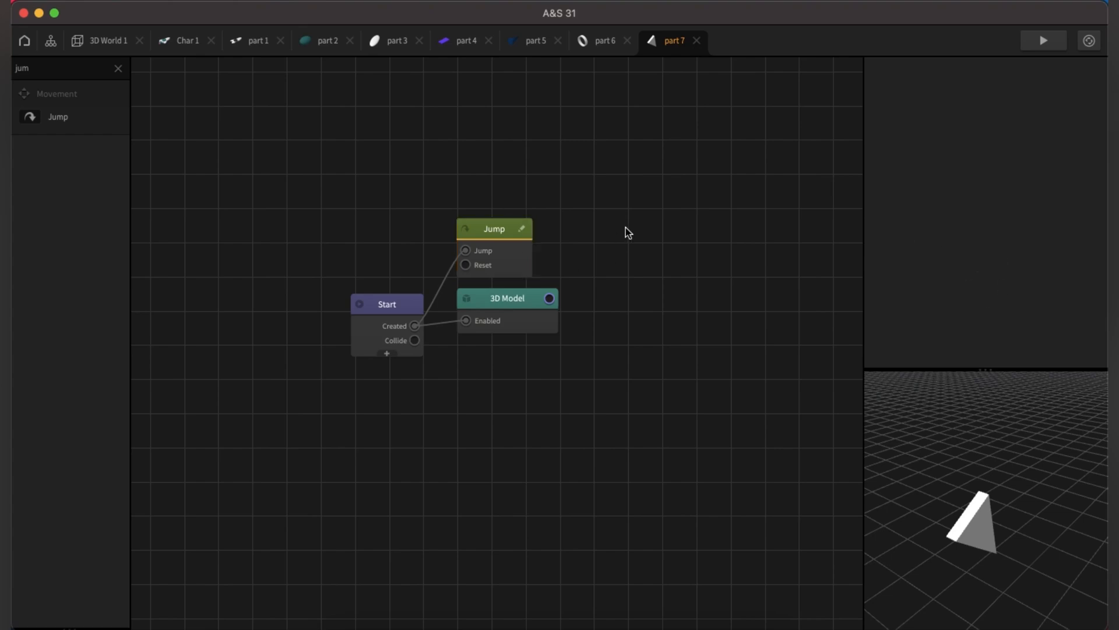
Copy part 7's Jump node into part 6 and connect it to Start's Created output.
click(519, 261)
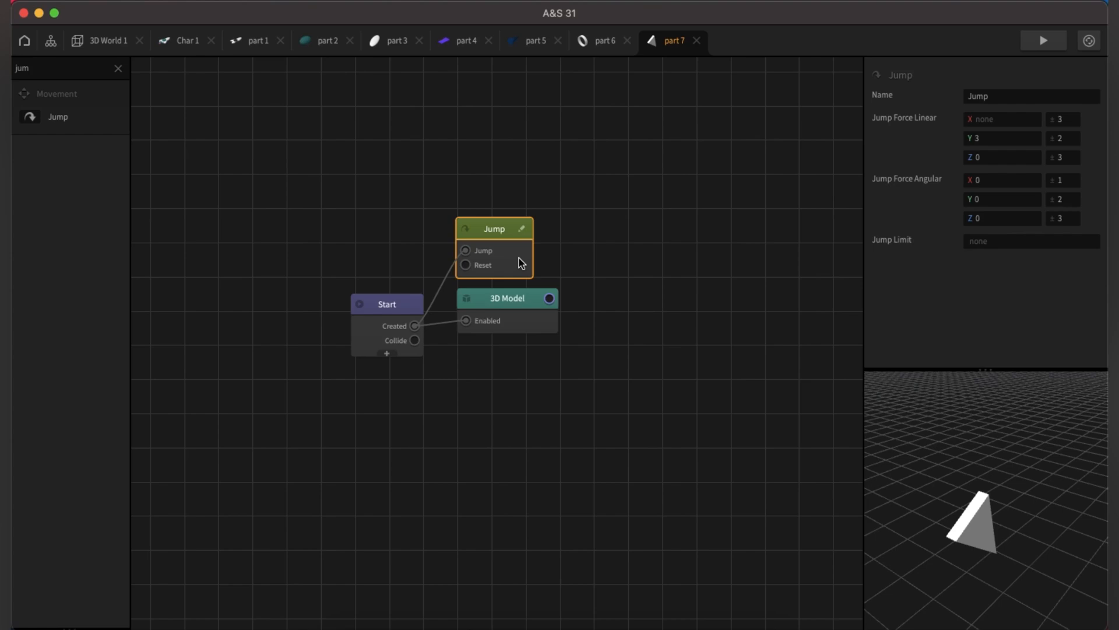
click(607, 41)
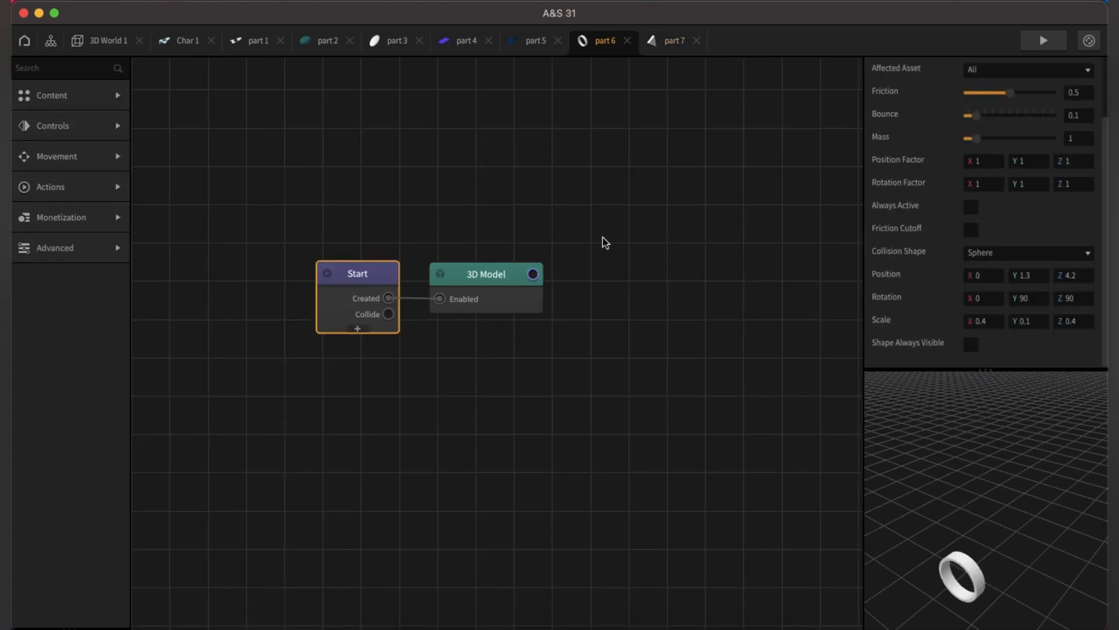
key(super+v)
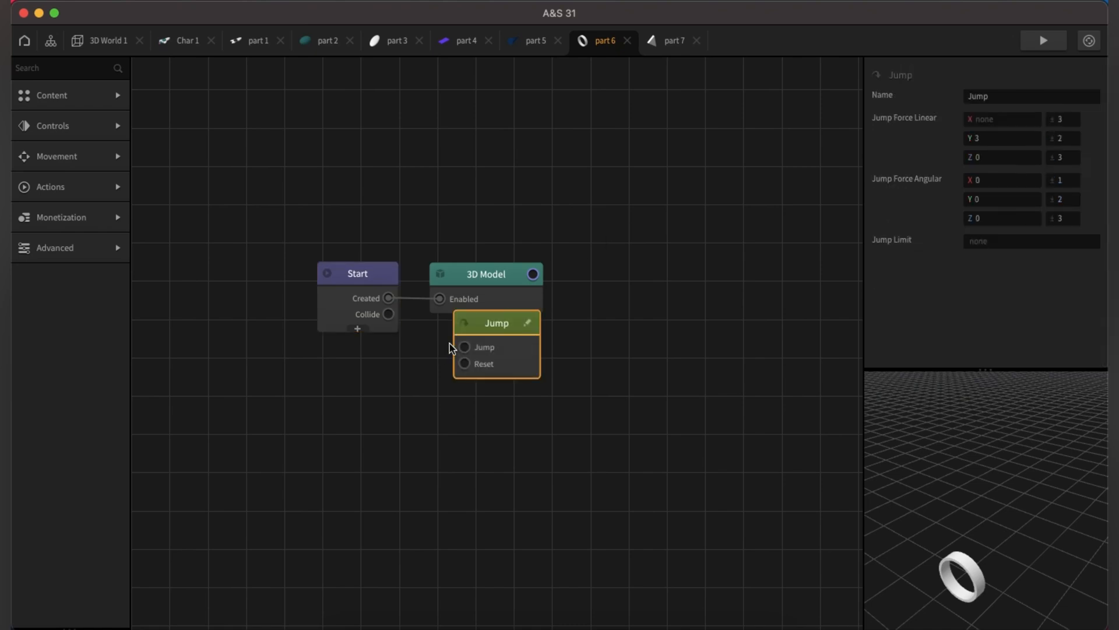
drag(481, 361, 388, 298)
Paste the Jump node into part 5 and part 4, connecting each copy to Start's Created output.
click(536, 42)
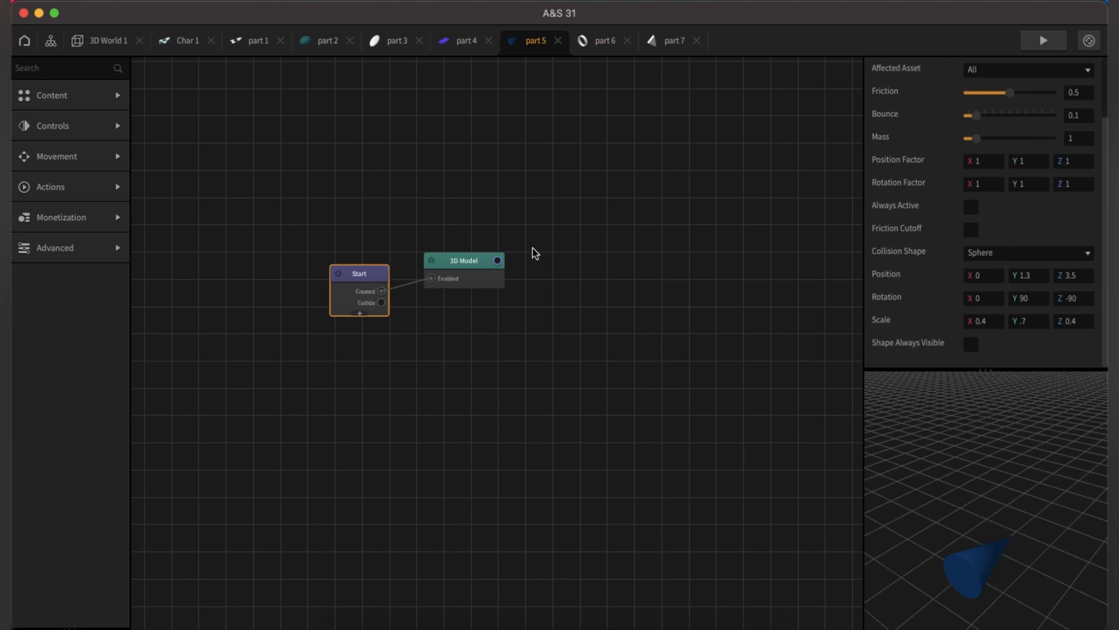
key(super+v)
drag(501, 354, 383, 288)
click(465, 46)
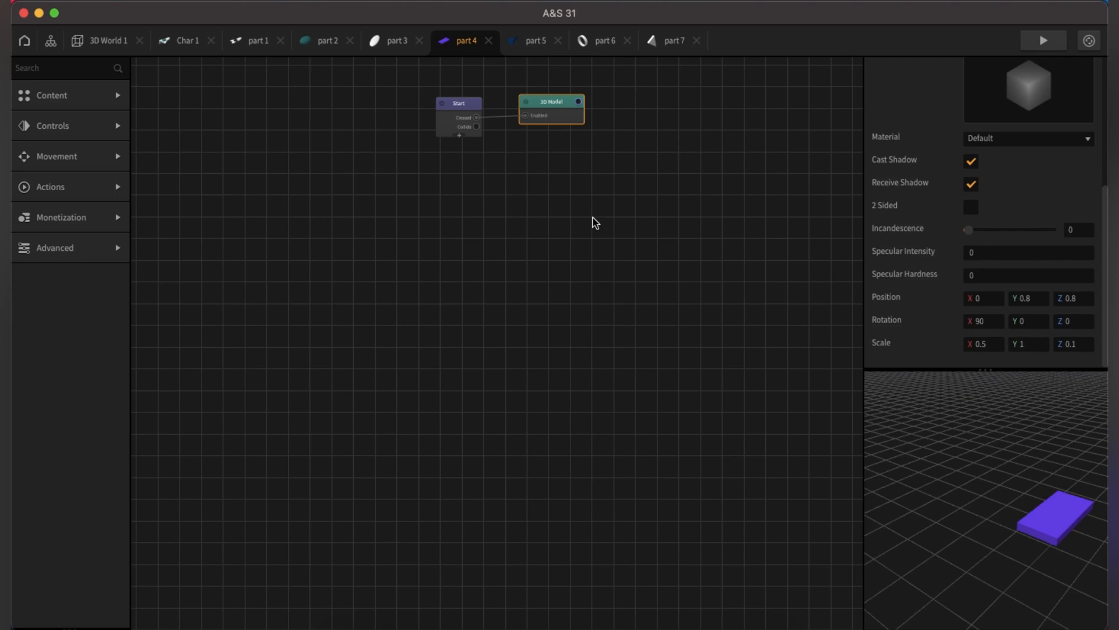
key(super+v)
drag(507, 352, 477, 166)
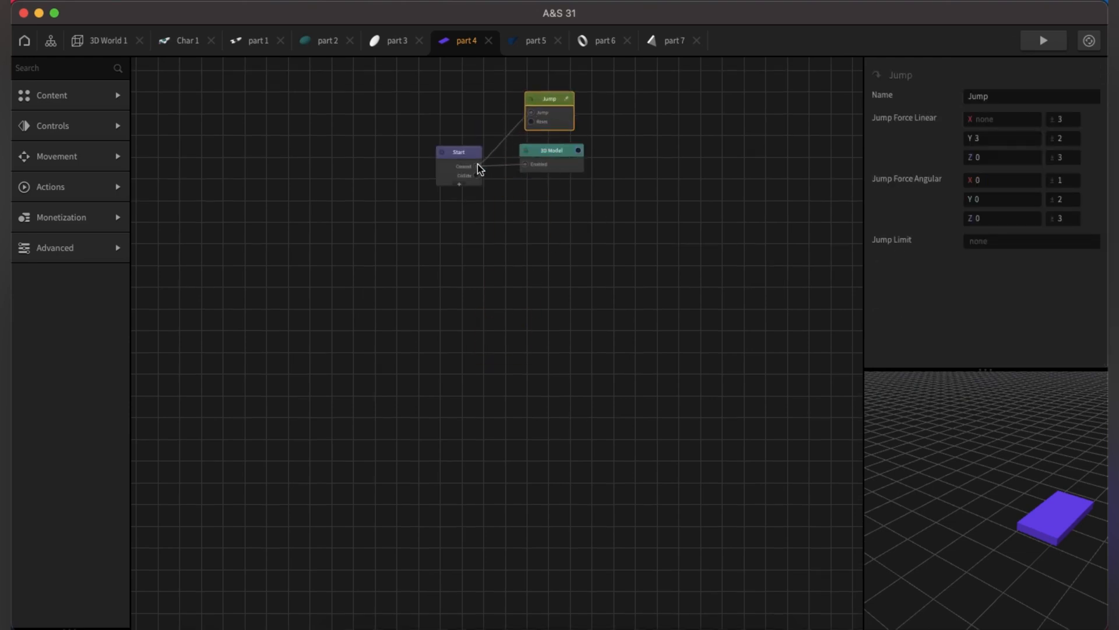
Paste the Jump node into part 3 and part 2, connecting each copy to Start's Created output.
click(405, 51)
key(super+v)
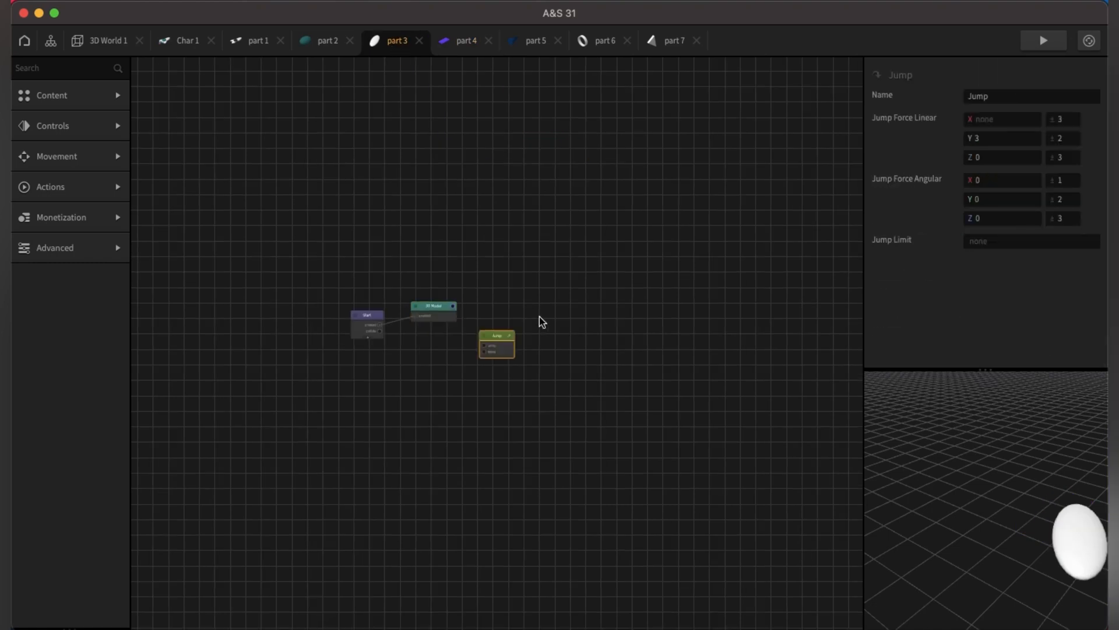
drag(504, 352, 380, 326)
click(326, 40)
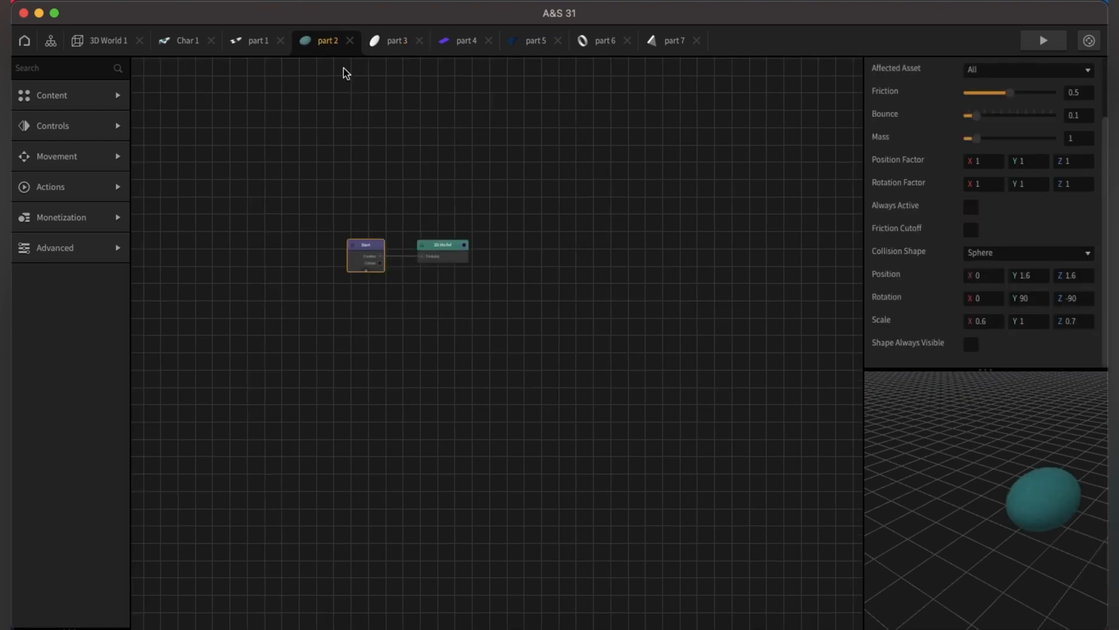
key(super+v)
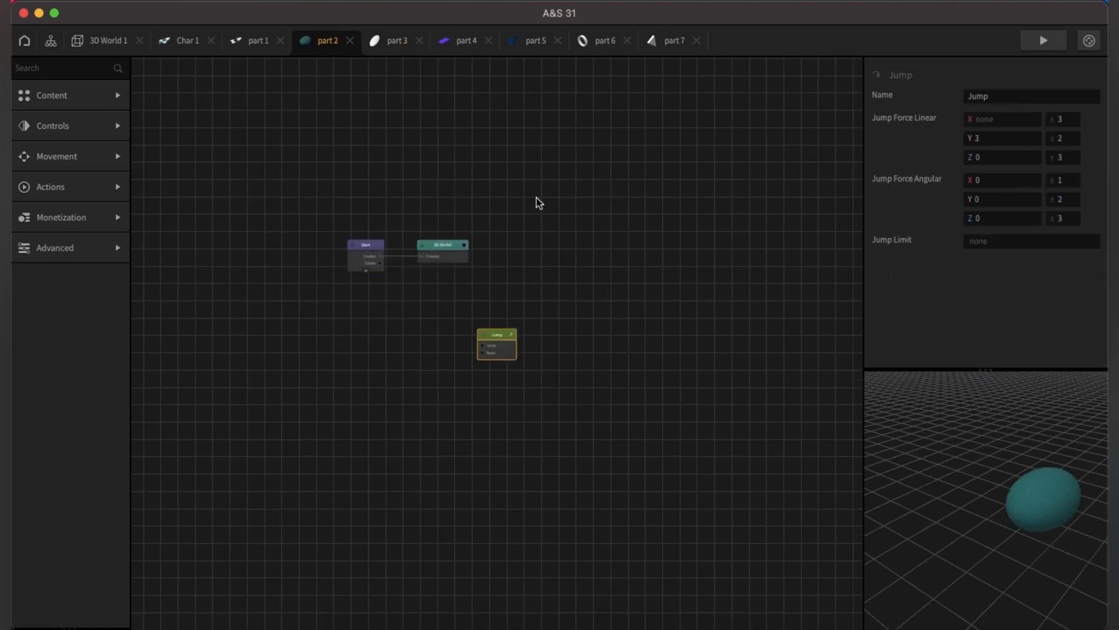
drag(505, 345, 381, 257)
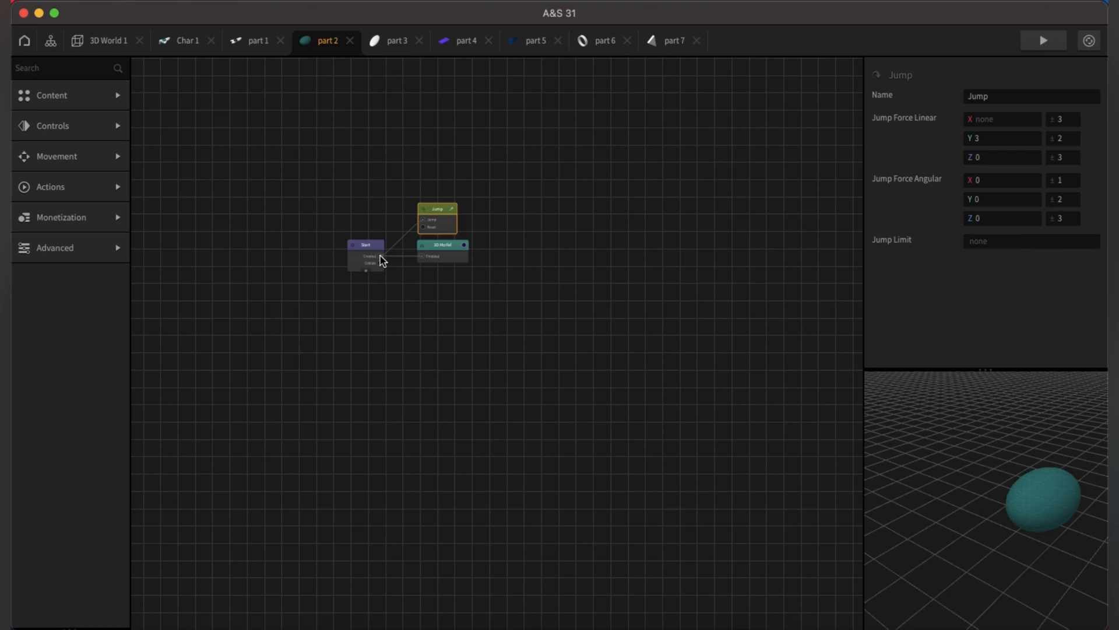
Paste the Jump node into part 1 and connect it to Start's Created output.
click(259, 42)
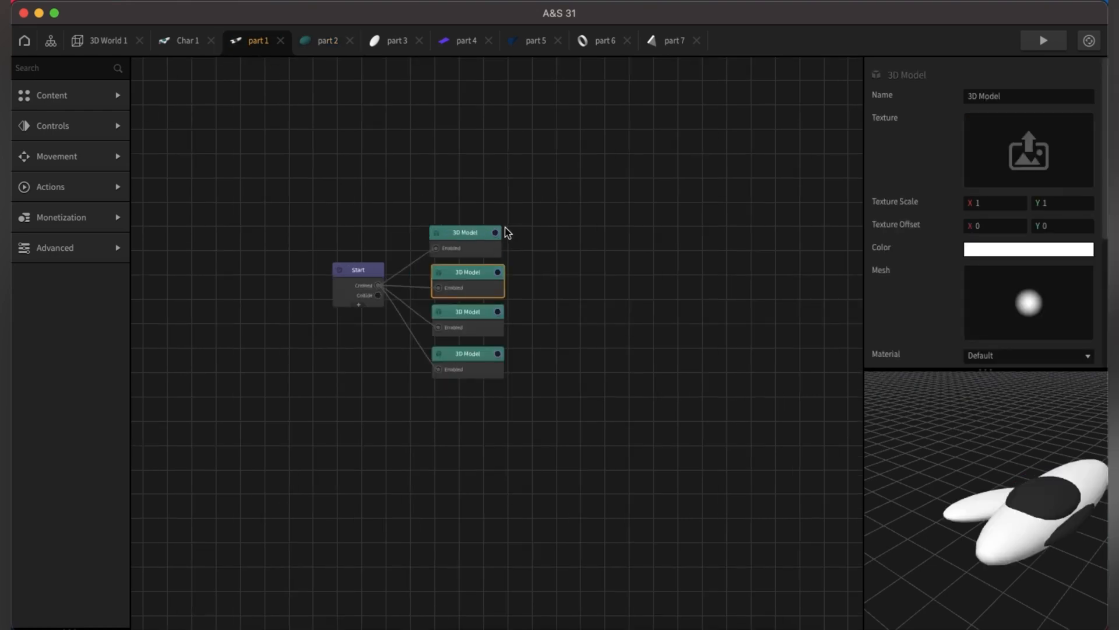
key(ctrl+v)
drag(502, 347, 379, 285)
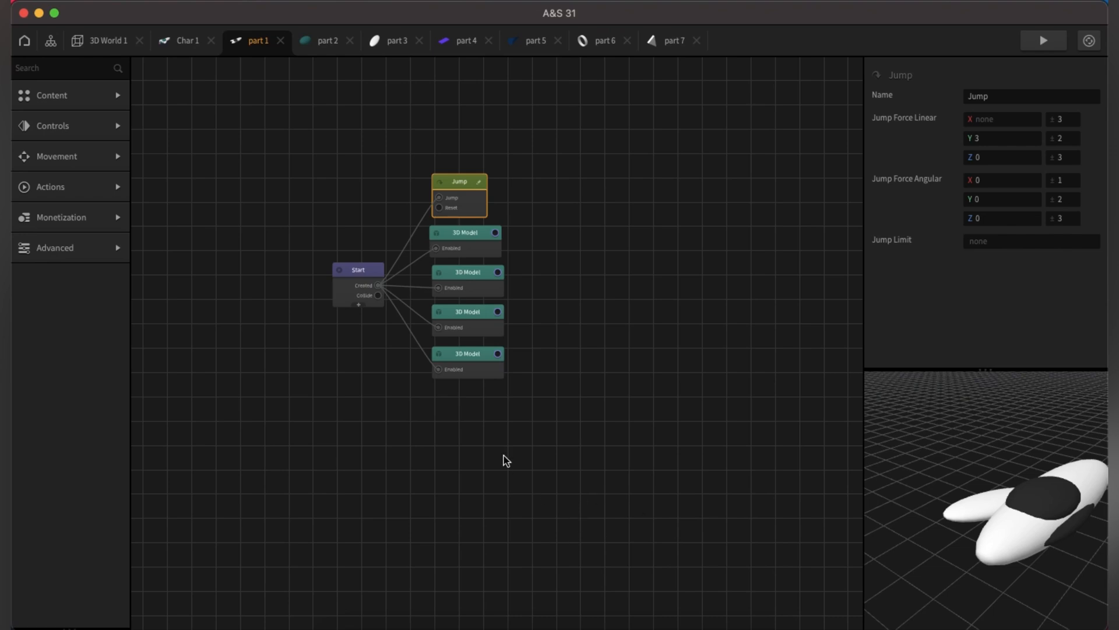
Add a Spawn node to the Char 1 object below the Scale Animation node.
click(184, 45)
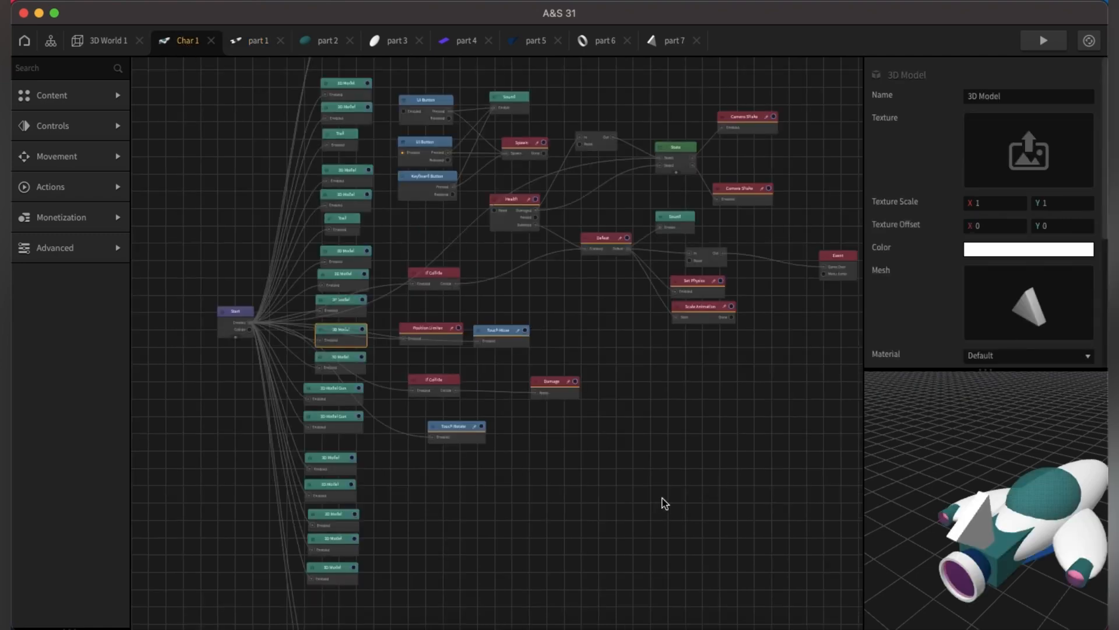
drag(680, 502, 499, 380)
scroll(485, 295, up, 3)
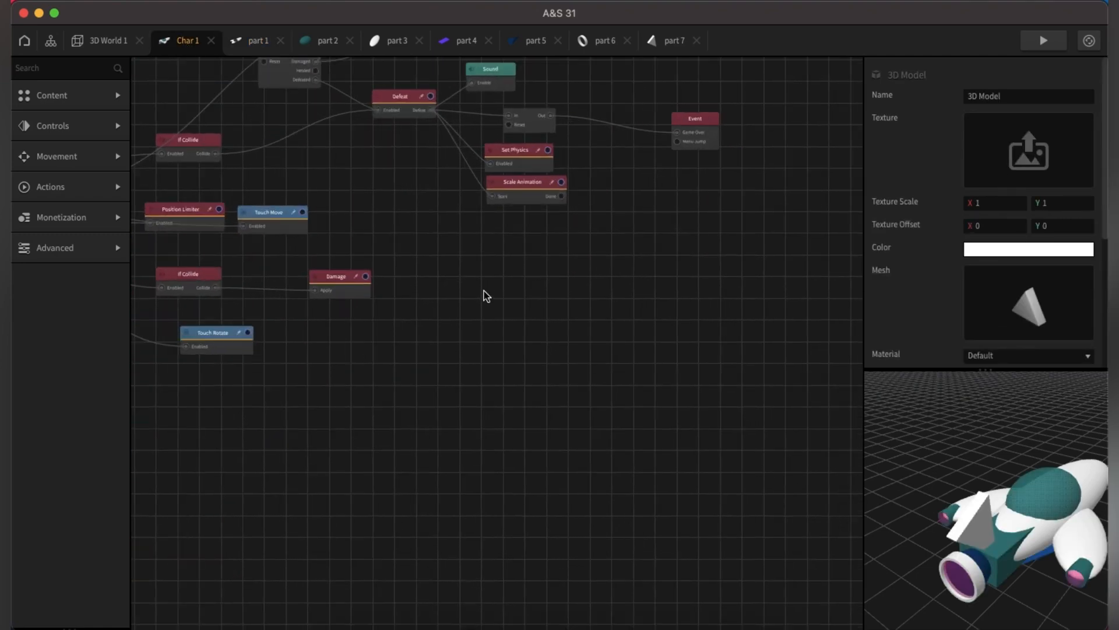
scroll(560, 257, up, 2)
drag(542, 270, 589, 387)
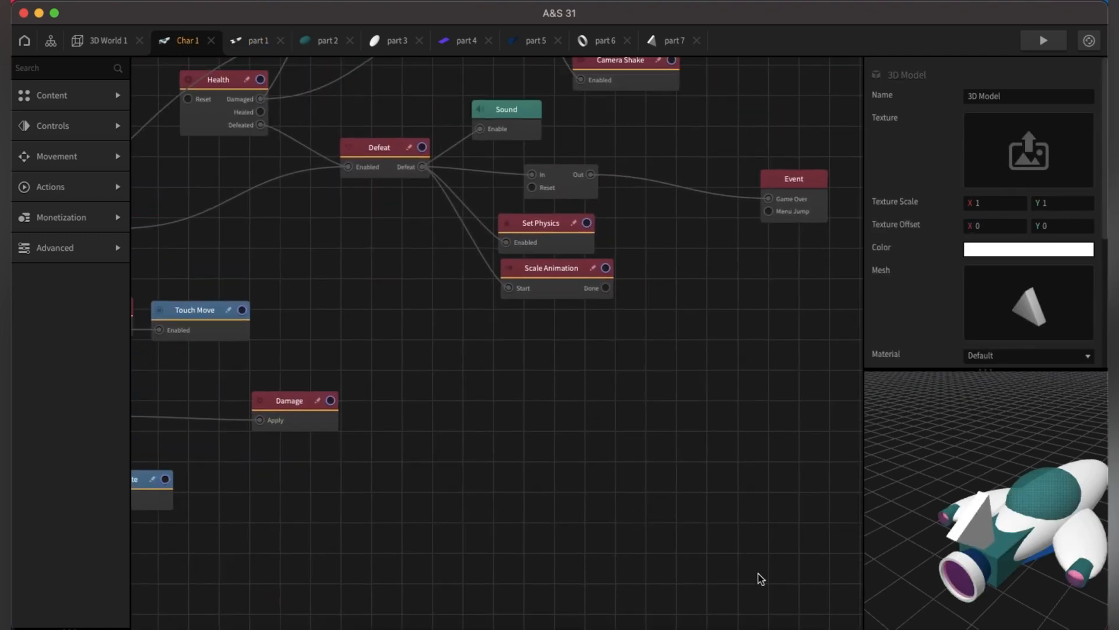
click(72, 70)
text(sp)
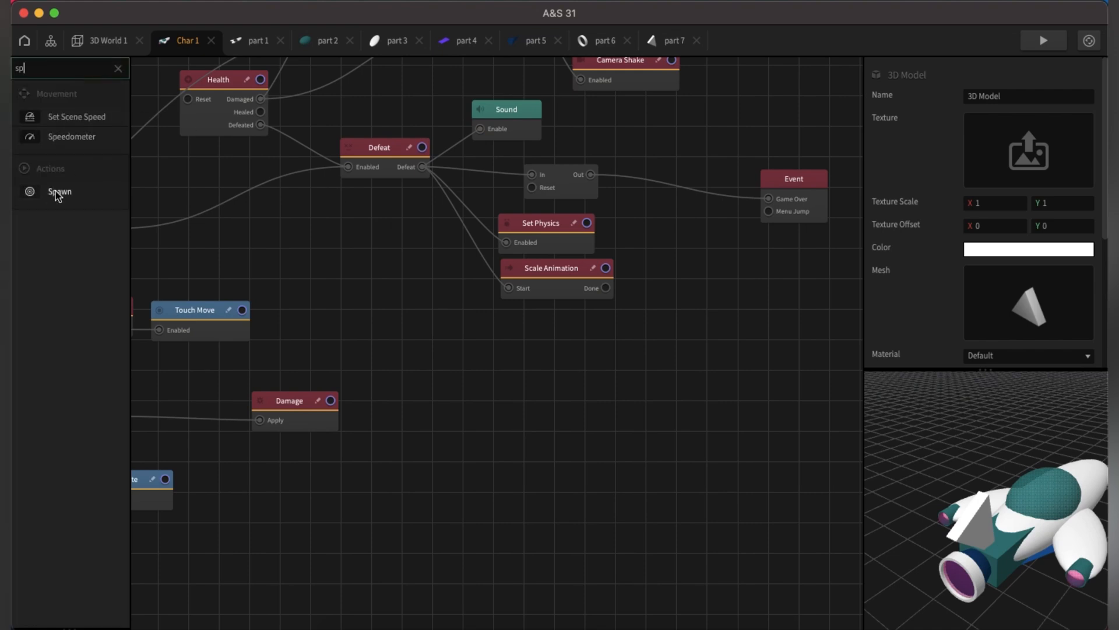
drag(55, 191, 517, 341)
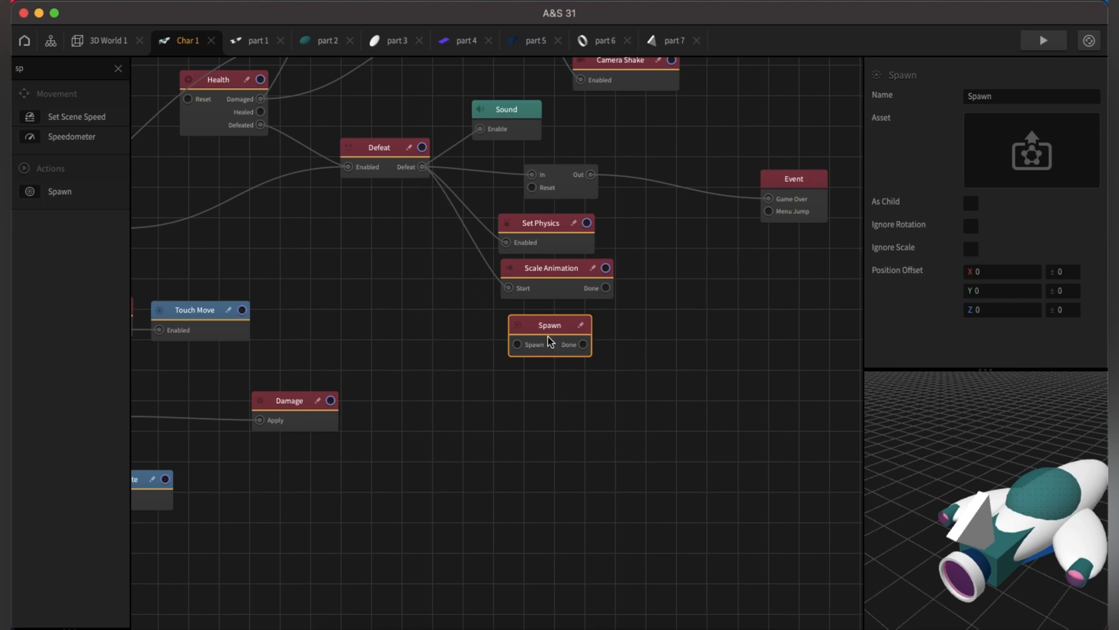
drag(549, 341, 537, 362)
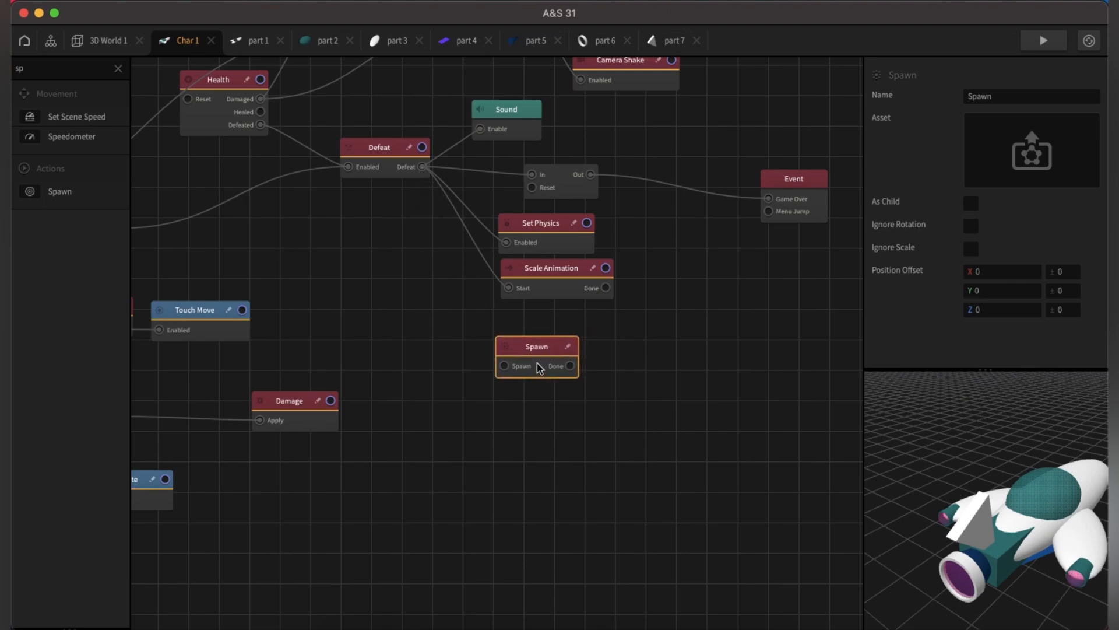
Rename the new Spawn node as part 1.
drag(1008, 97, 928, 105)
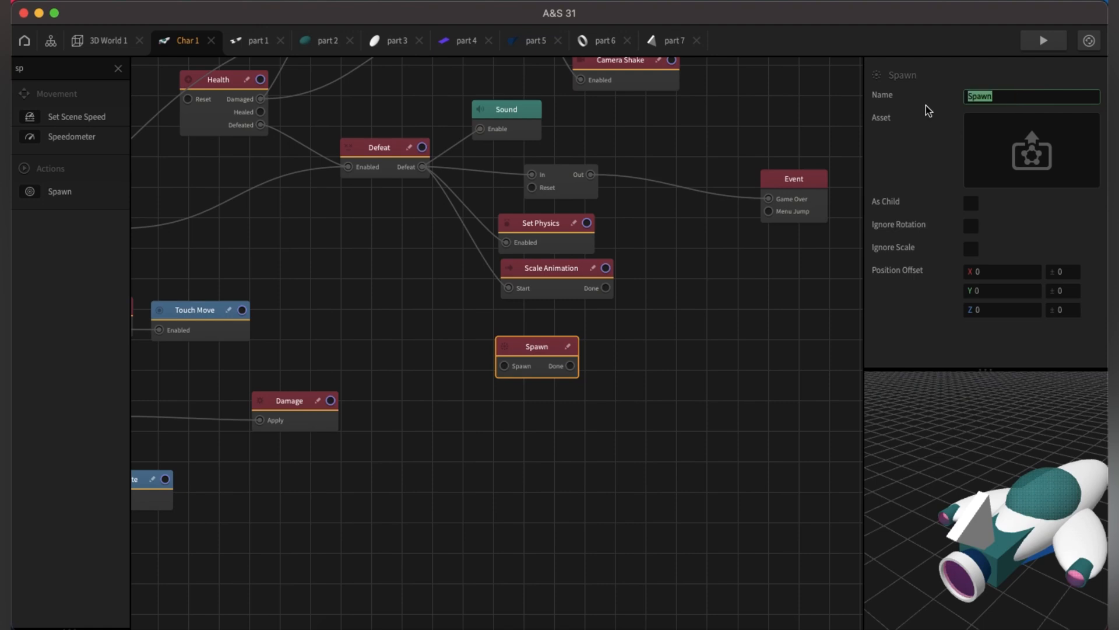
text(part1)
key(BackSpace)
text(1)
Duplicate the part 1 Spawn node twice, naming the copies part 2 and part 3.
click(536, 373)
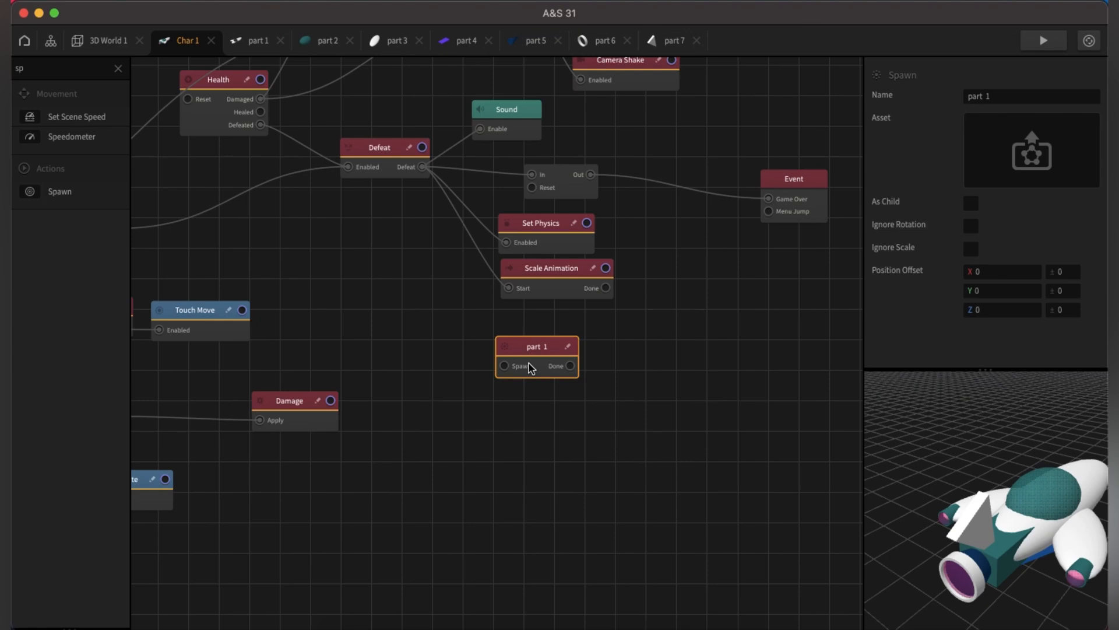
key(super+d)
click(993, 95)
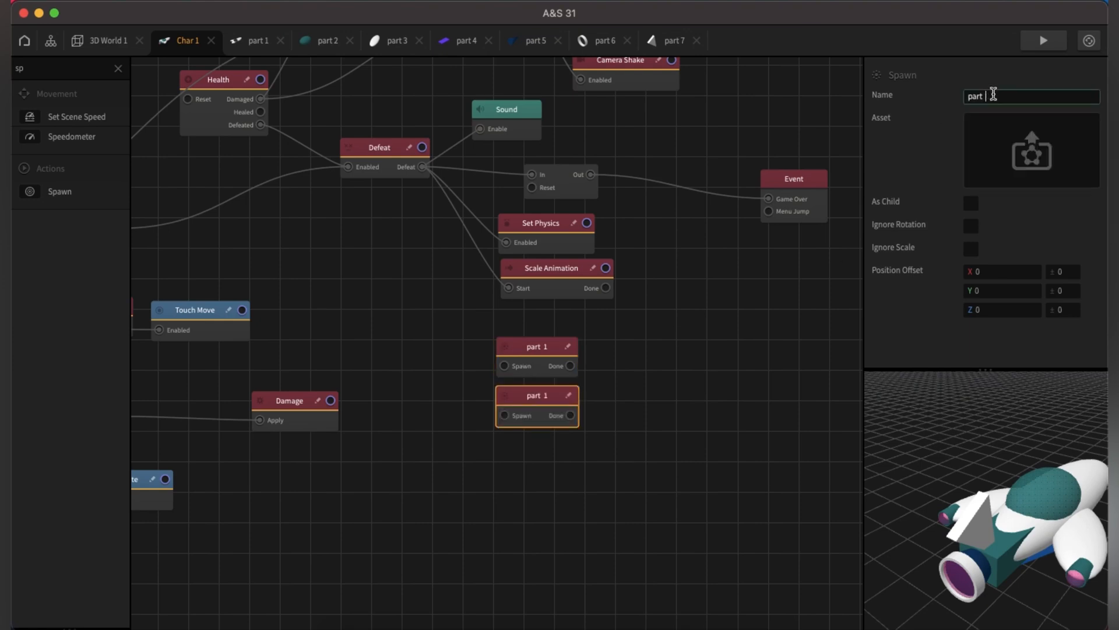
text(2)
click(537, 418)
key(super+d)
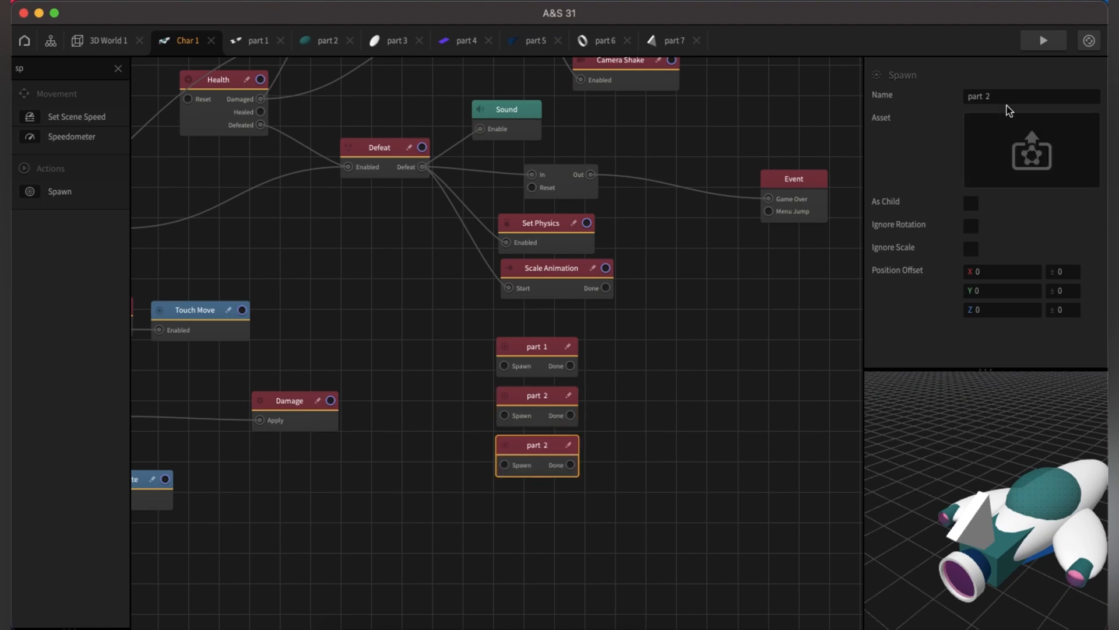
click(1004, 98)
text(3)
Duplicate the part 3 Spawn node twice down the column, naming the copies part 4 and part 5.
click(532, 465)
key(super+d)
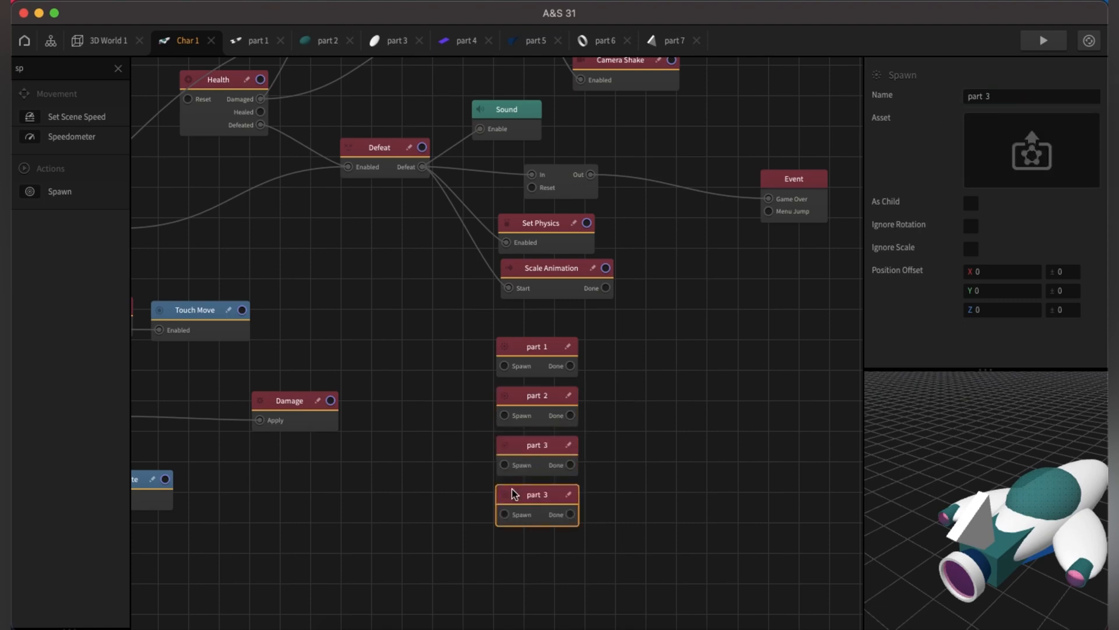
click(1012, 98)
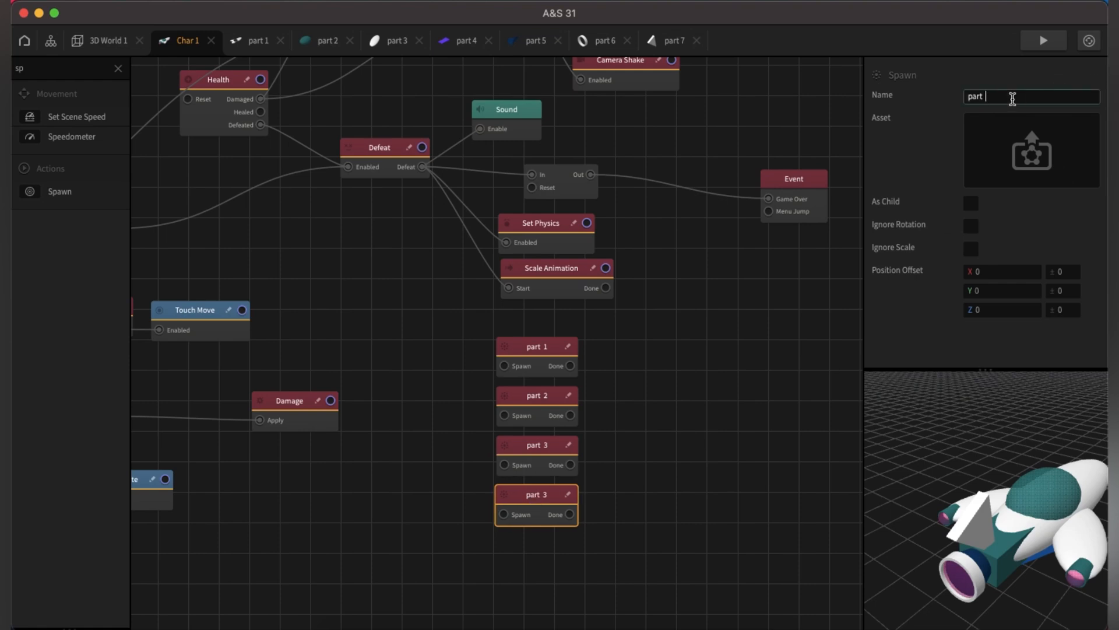
text(4)
click(544, 518)
key(super+d)
click(998, 95)
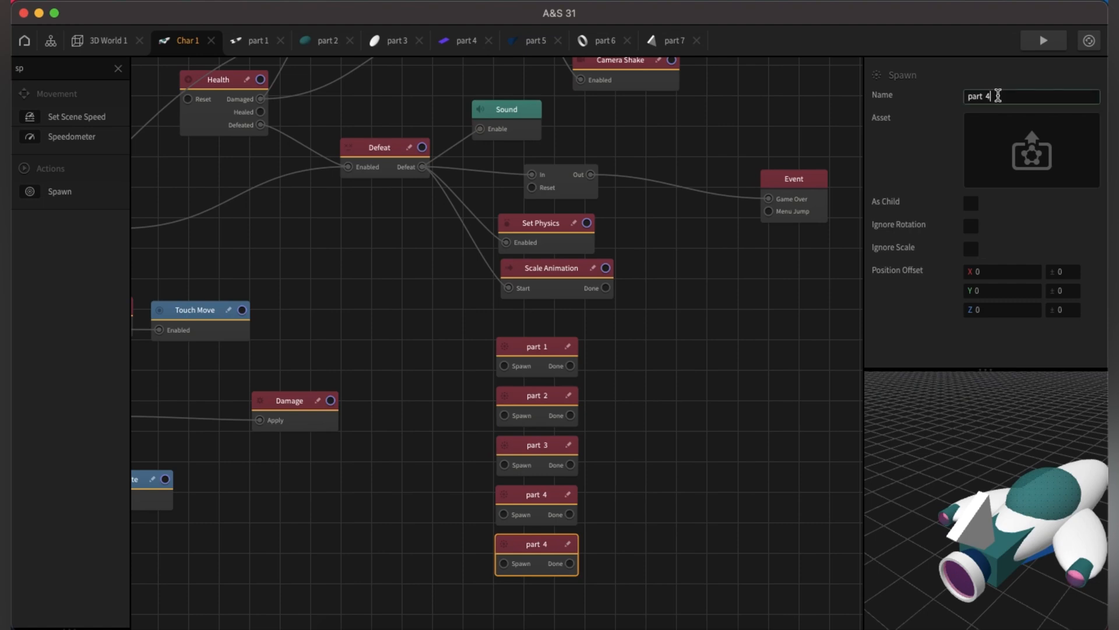
key(BackSpace)
text(5)
Add two more Spawn node copies below part 5, naming them part 6 and part 7.
click(542, 558)
scroll(540, 561, down, 1)
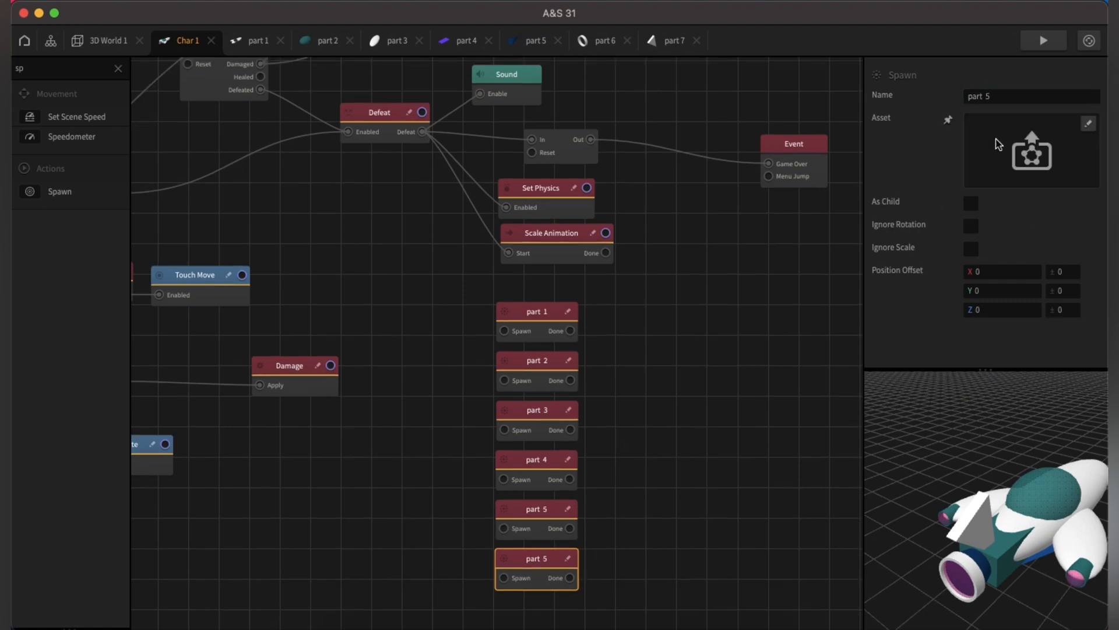
click(997, 95)
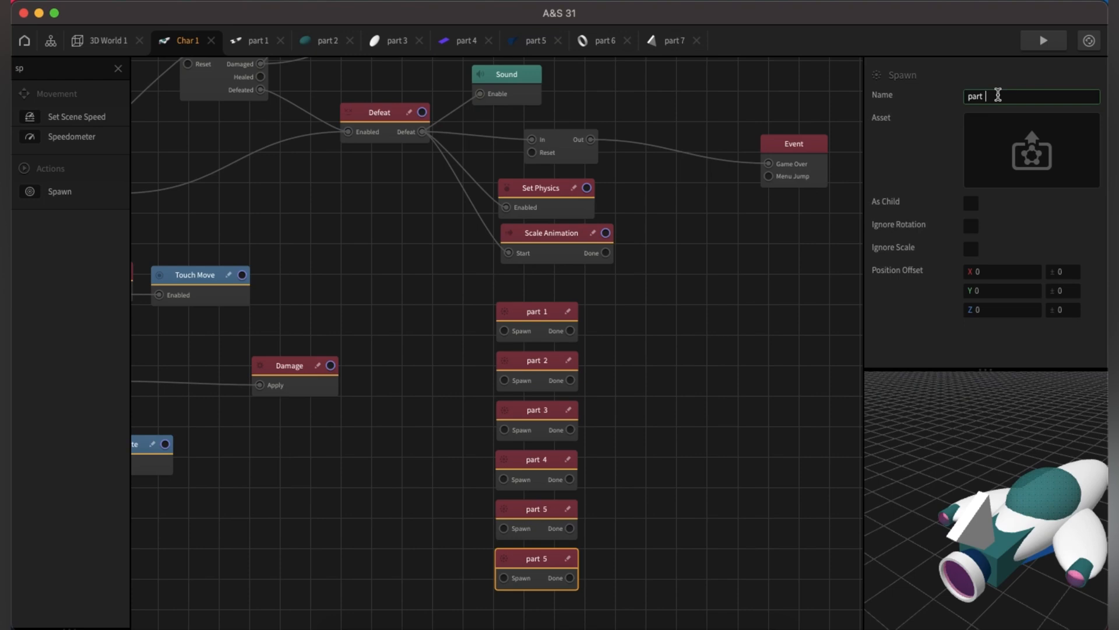
text(6)
click(659, 531)
scroll(662, 362, down, 5)
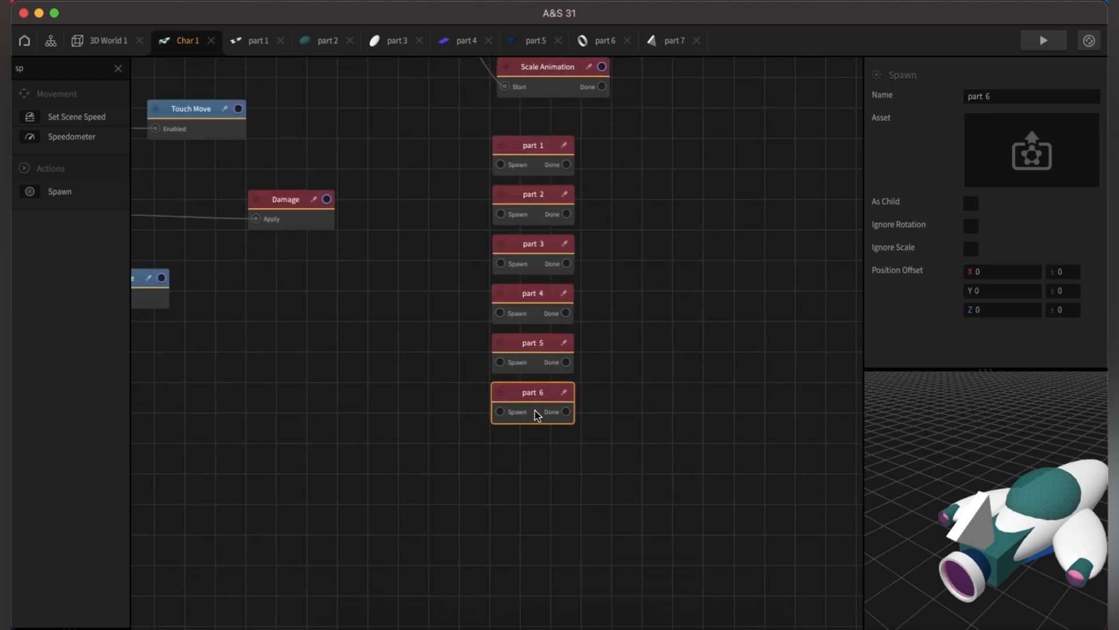
key(super+d)
click(1012, 97)
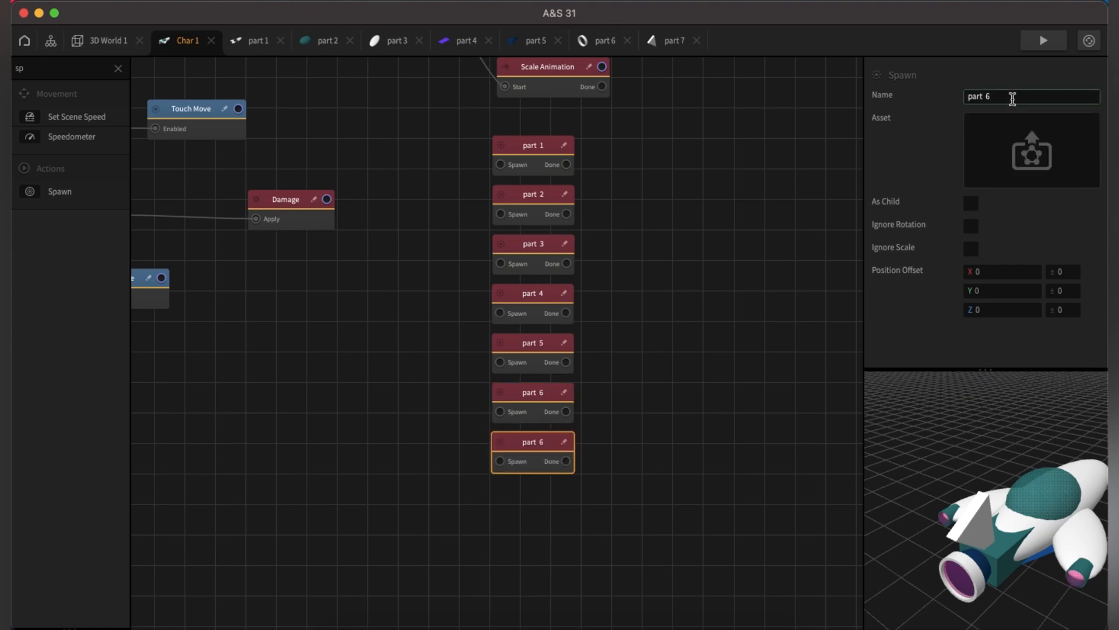
key(BackSpace)
text(7)
key(Return)
scroll(655, 493, down, 2)
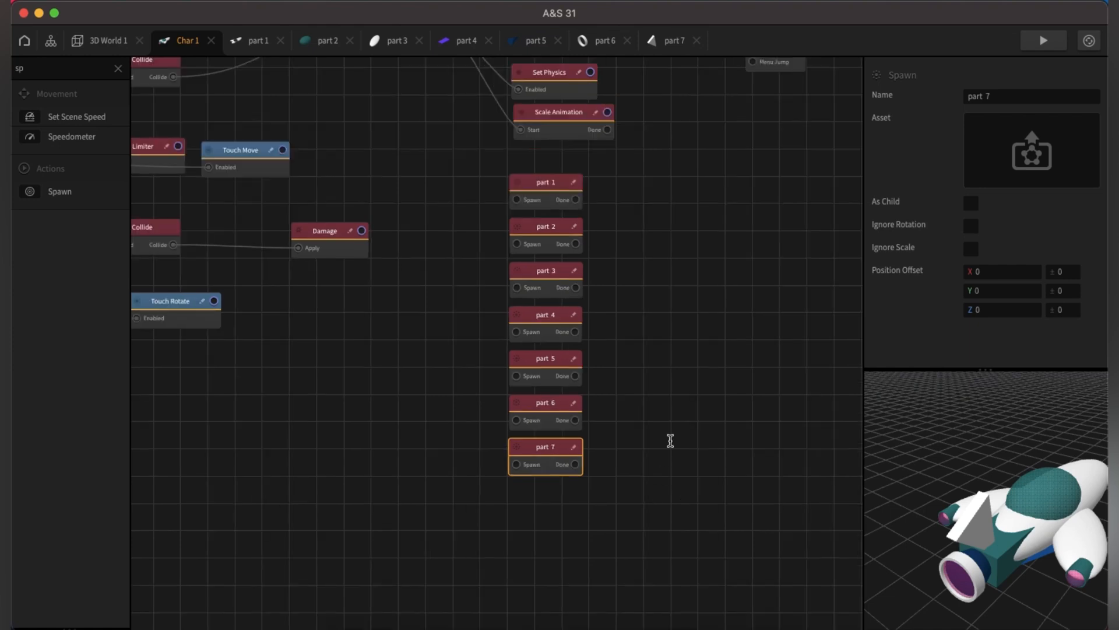
Detach the Health node's Defeated output from the Defeat node and reconnect it.
scroll(670, 440, up, 3)
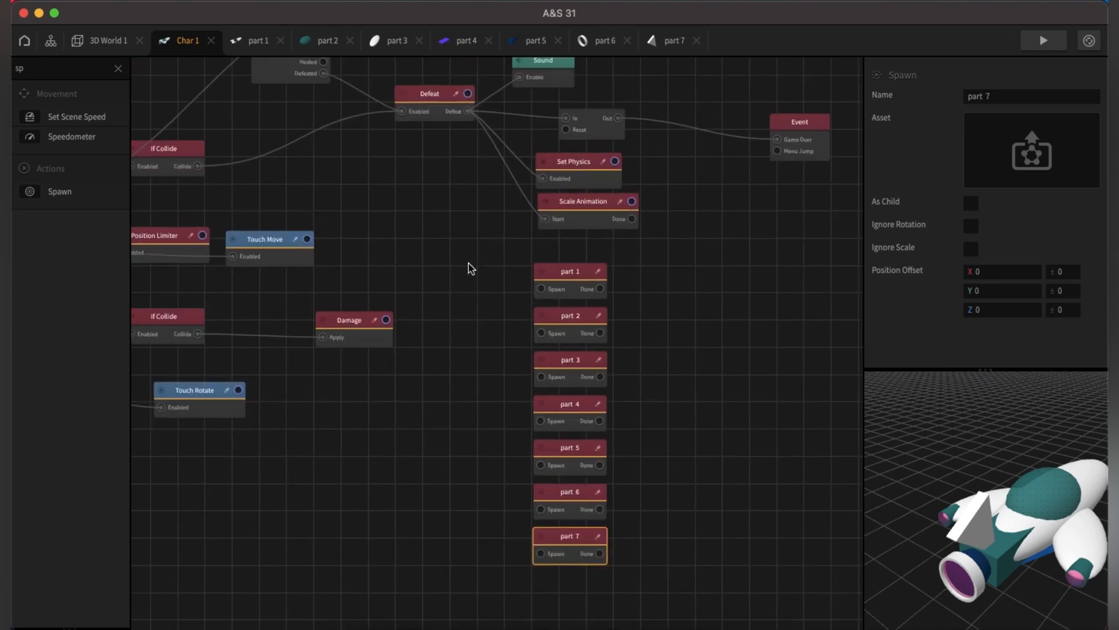
scroll(467, 267, up, 3)
scroll(449, 306, down, 1)
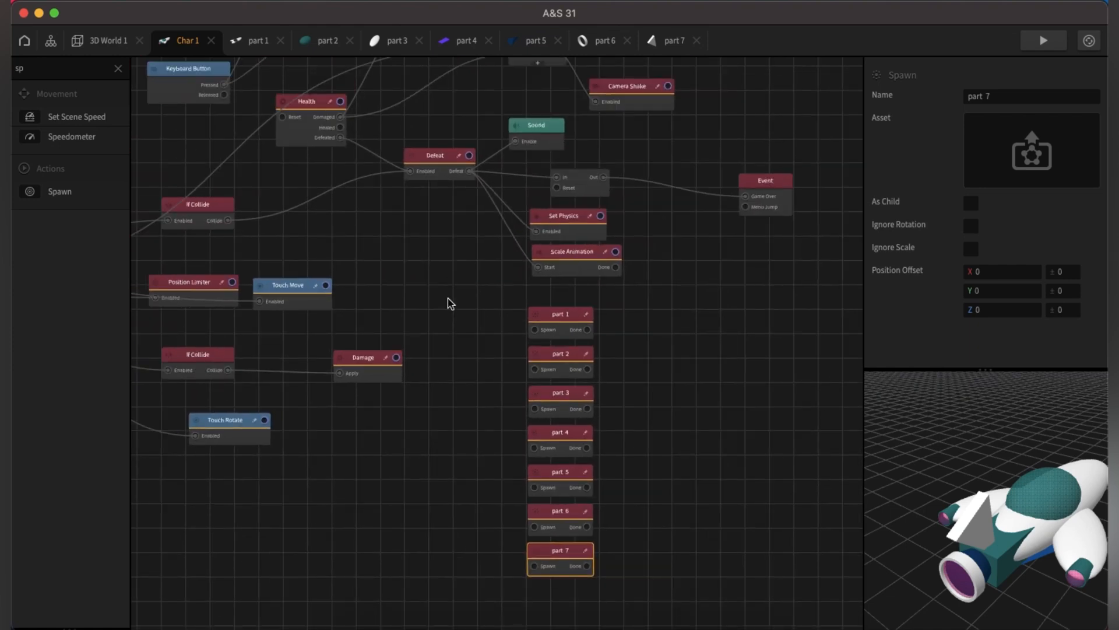
scroll(449, 304, down, 1)
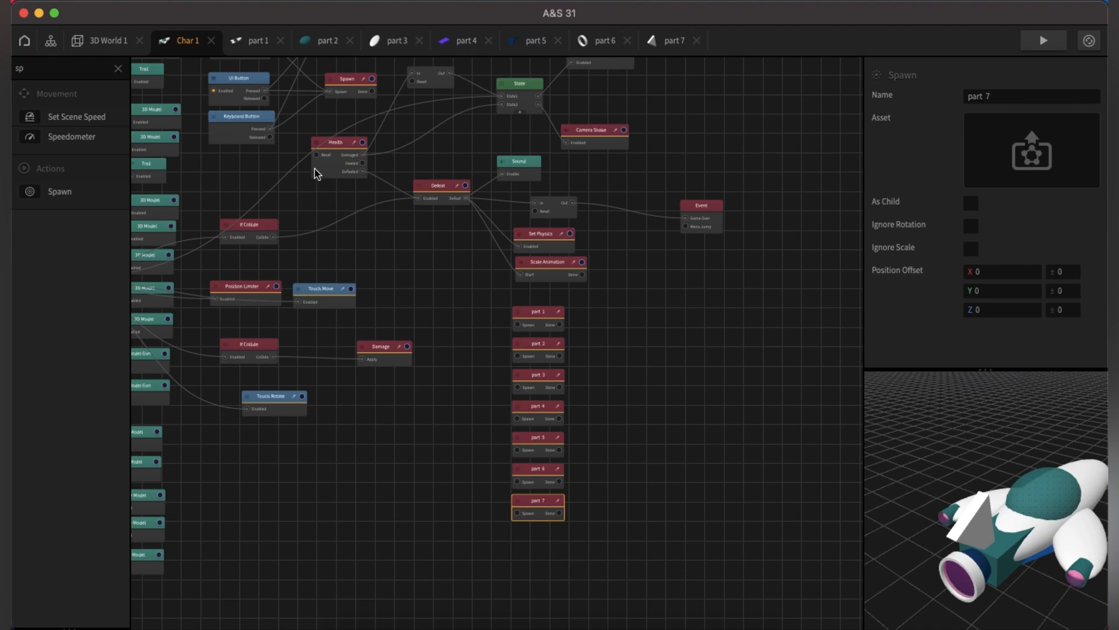
scroll(320, 170, left, 3)
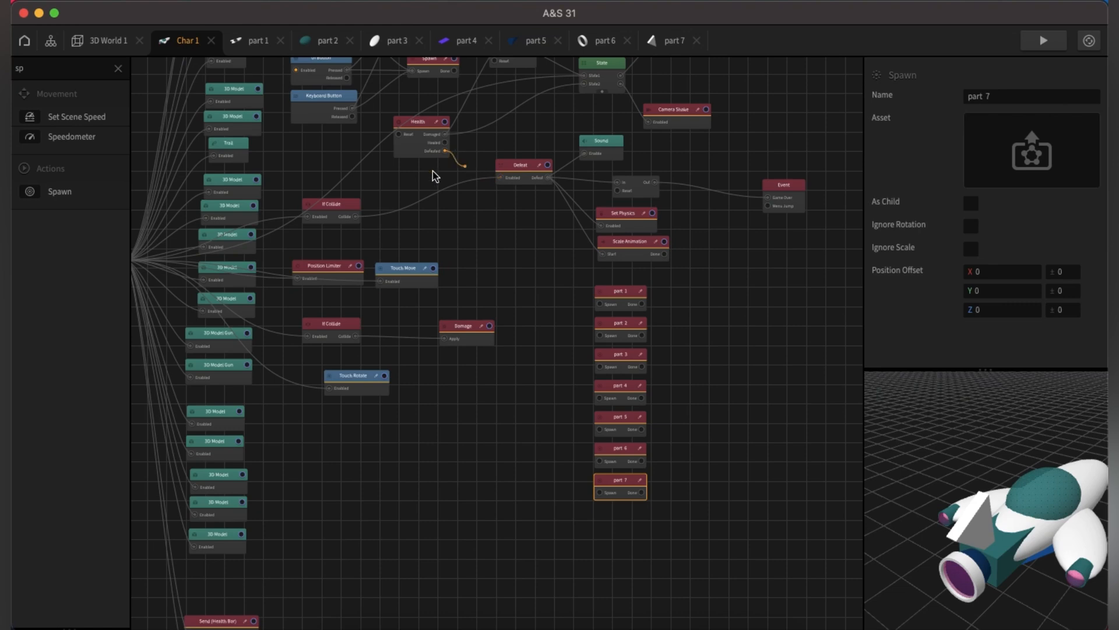
scroll(383, 254, down, 2)
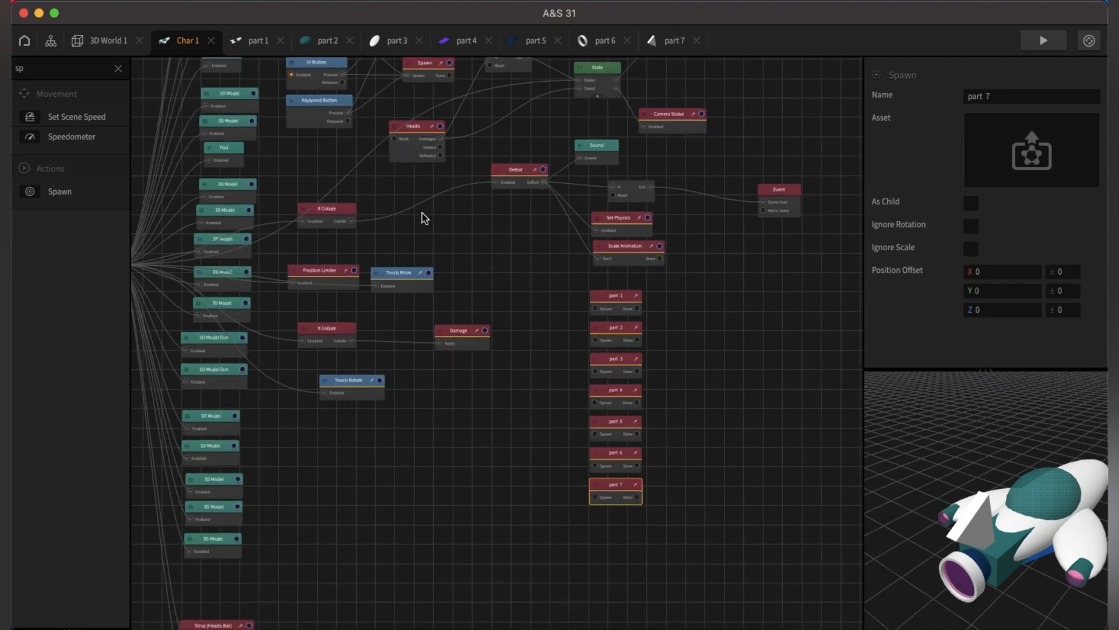
scroll(422, 216, up, 1)
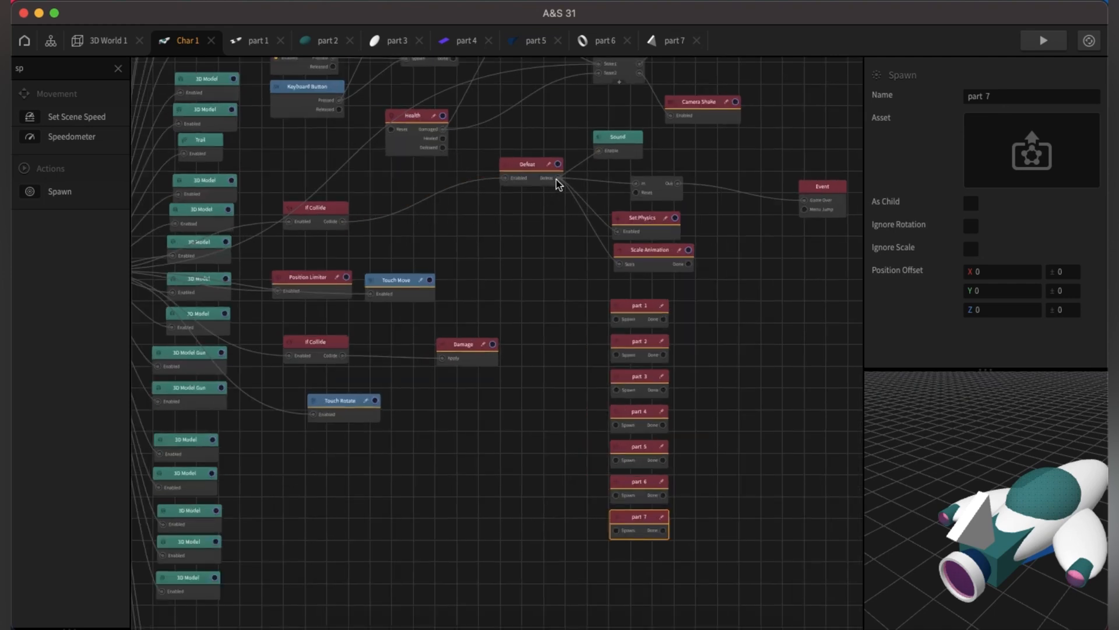
click(442, 148)
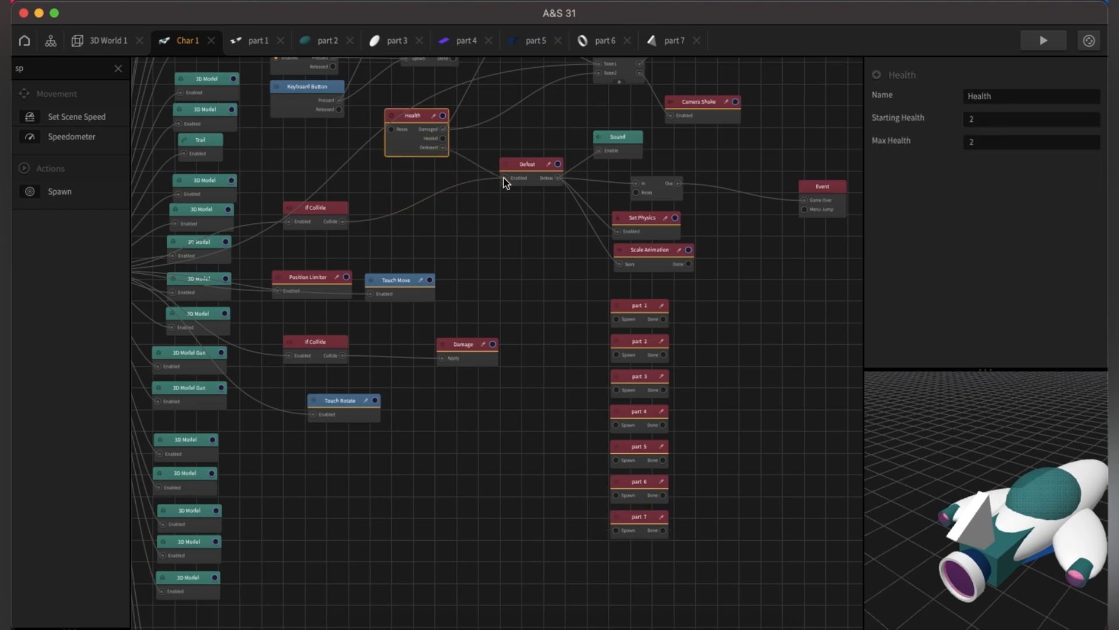
Connect the Defeat node's Defeat output to the Spawn inputs of part 1 through part 7.
drag(533, 184, 522, 205)
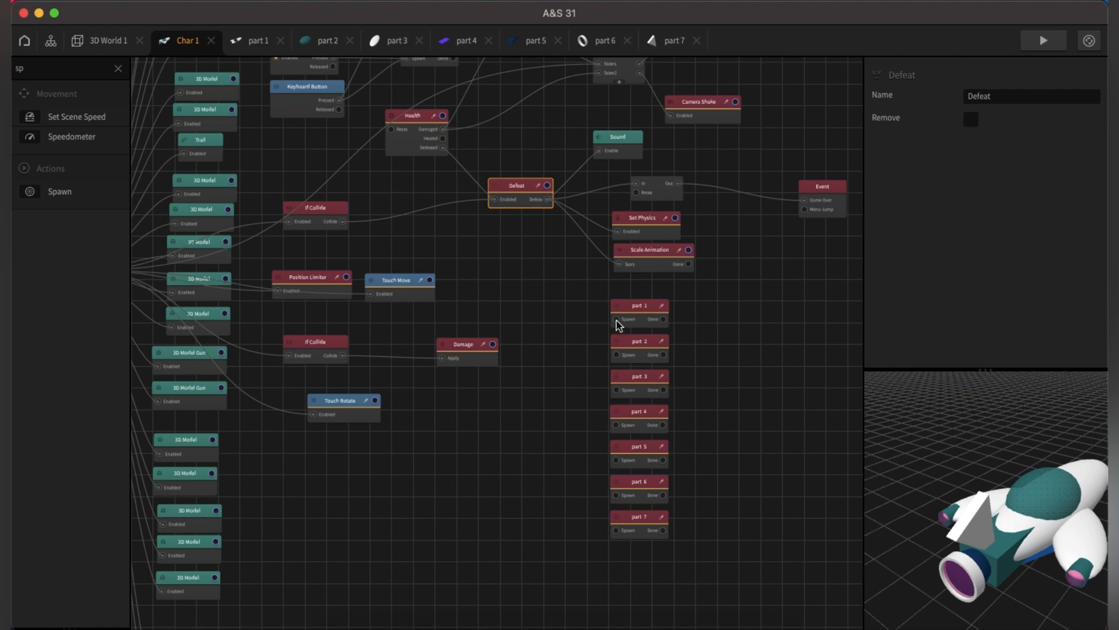
drag(617, 320, 556, 217)
drag(618, 356, 548, 200)
drag(617, 390, 548, 200)
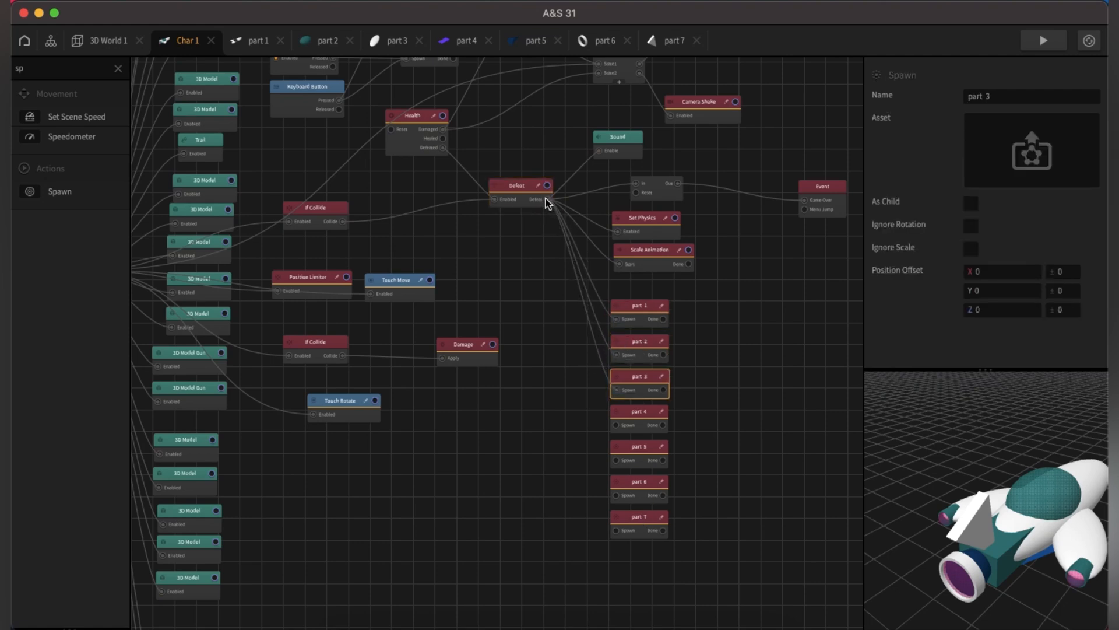
drag(617, 425, 554, 217)
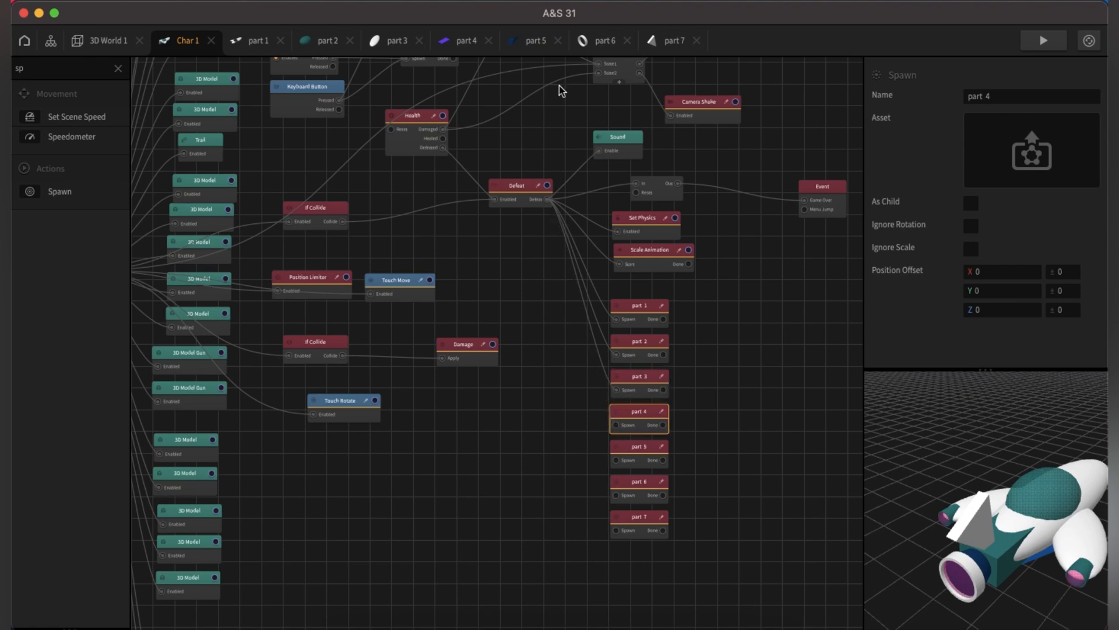
drag(616, 425, 546, 200)
drag(617, 461, 557, 270)
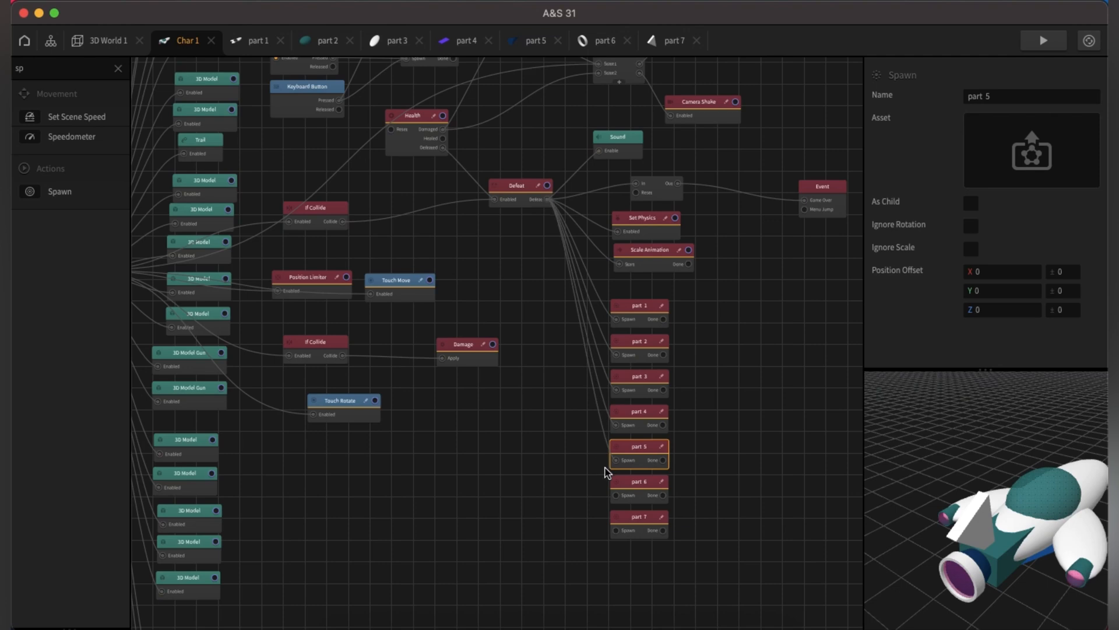
drag(614, 495, 549, 199)
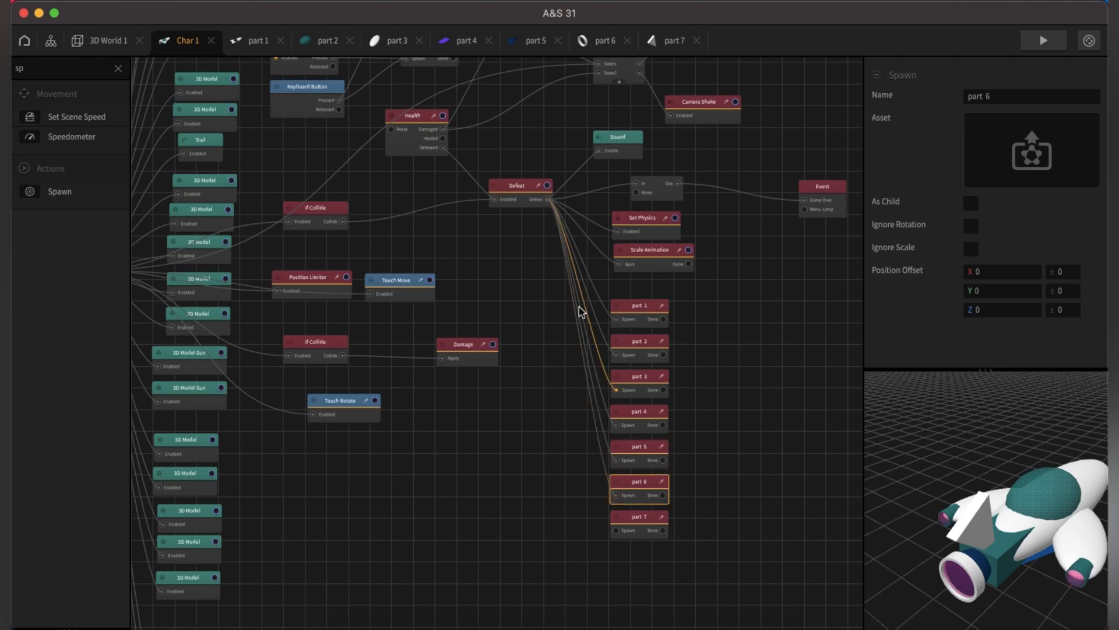
drag(616, 531, 557, 229)
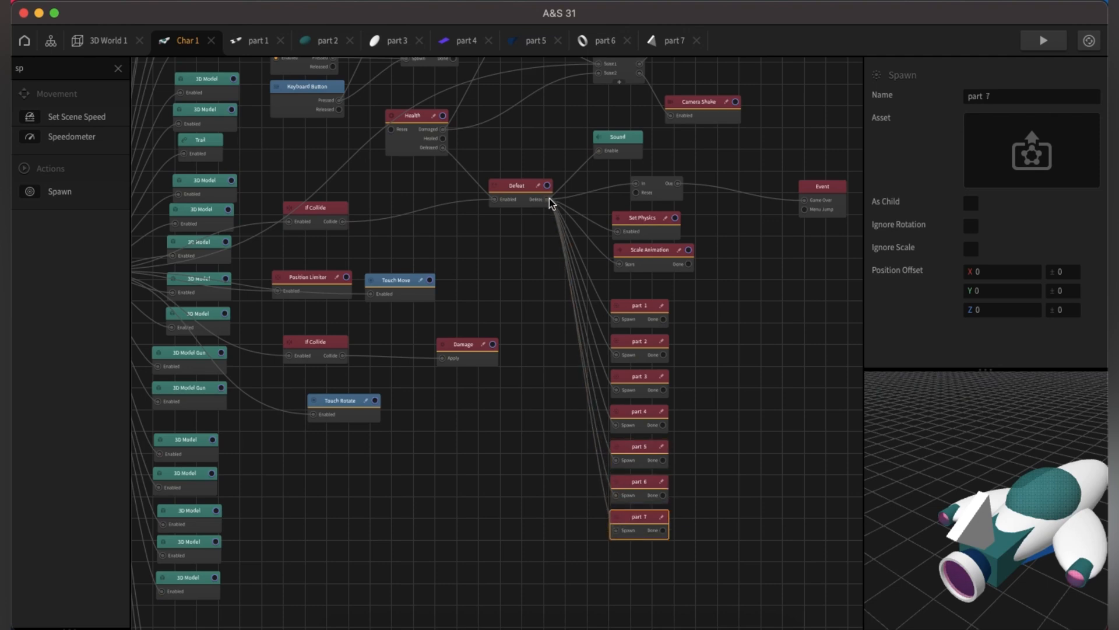
drag(525, 190, 489, 246)
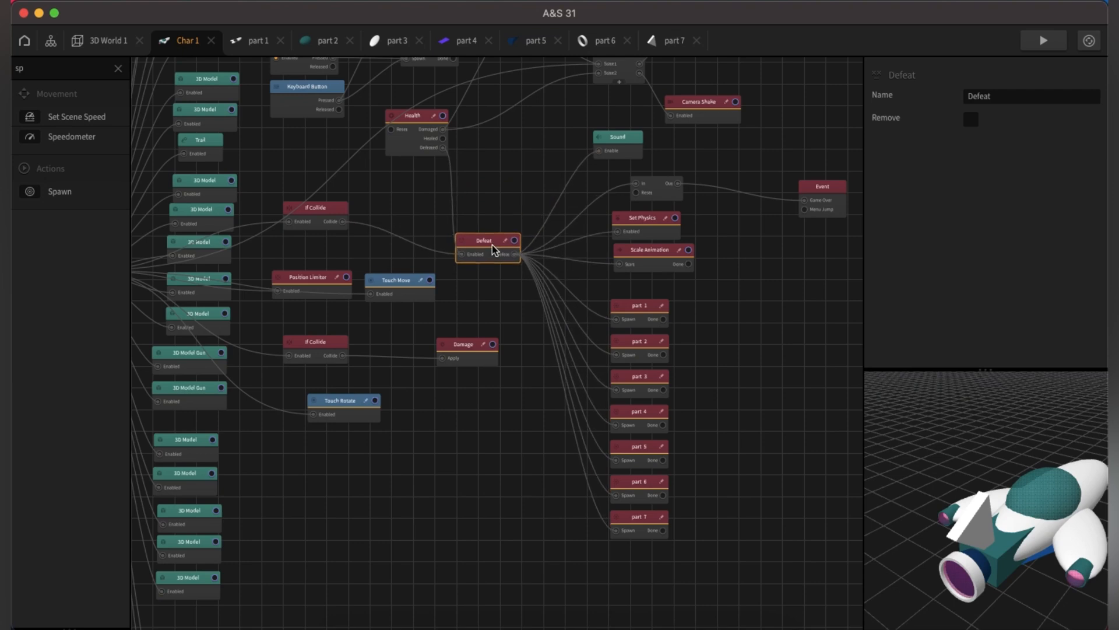
Assign the part 1 object as the asset of the part 1 Spawn node.
click(638, 313)
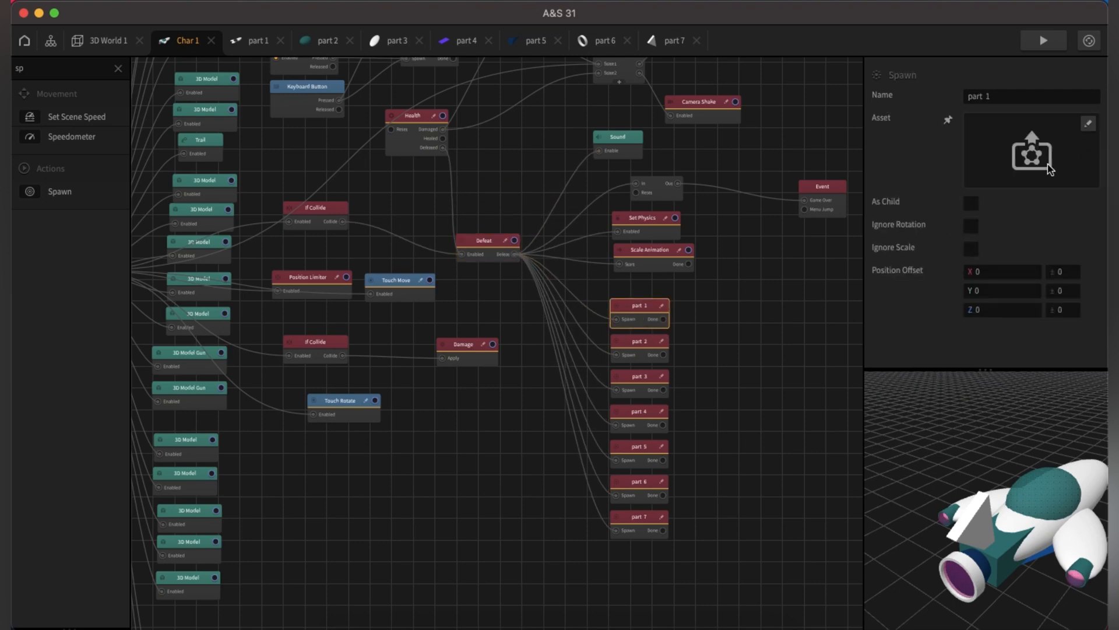
click(1088, 125)
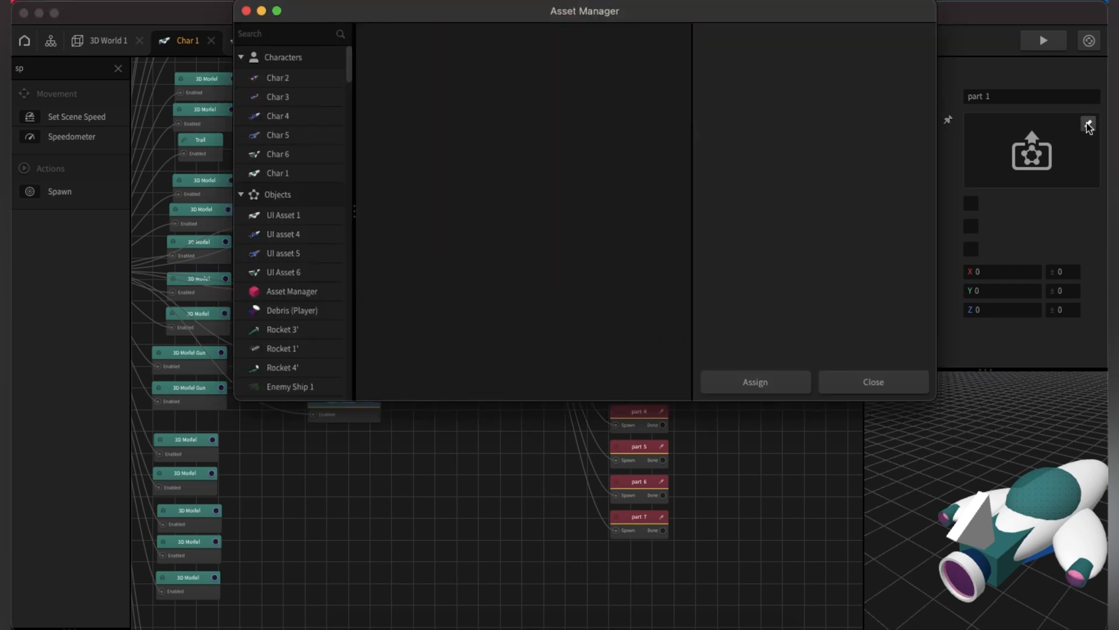
click(290, 32)
text(par)
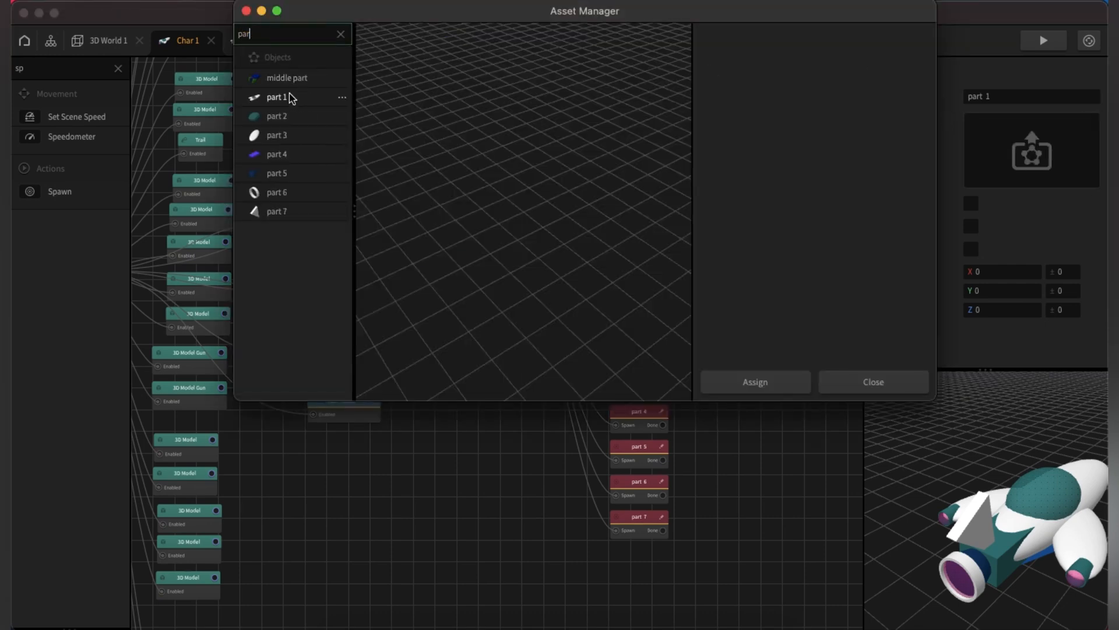
click(288, 98)
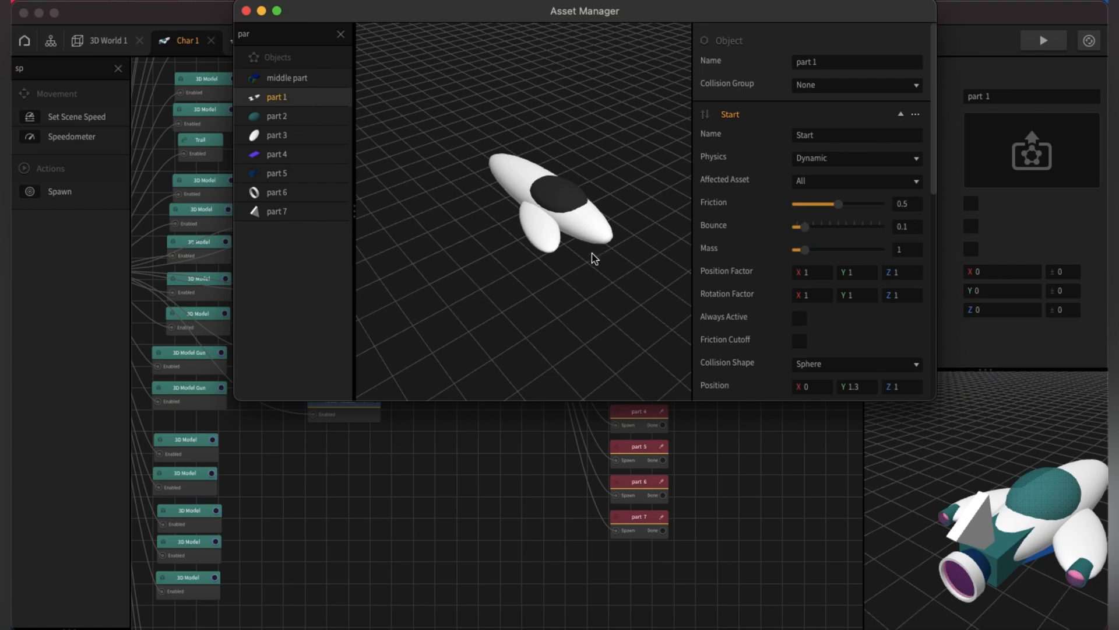
drag(935, 132, 922, 356)
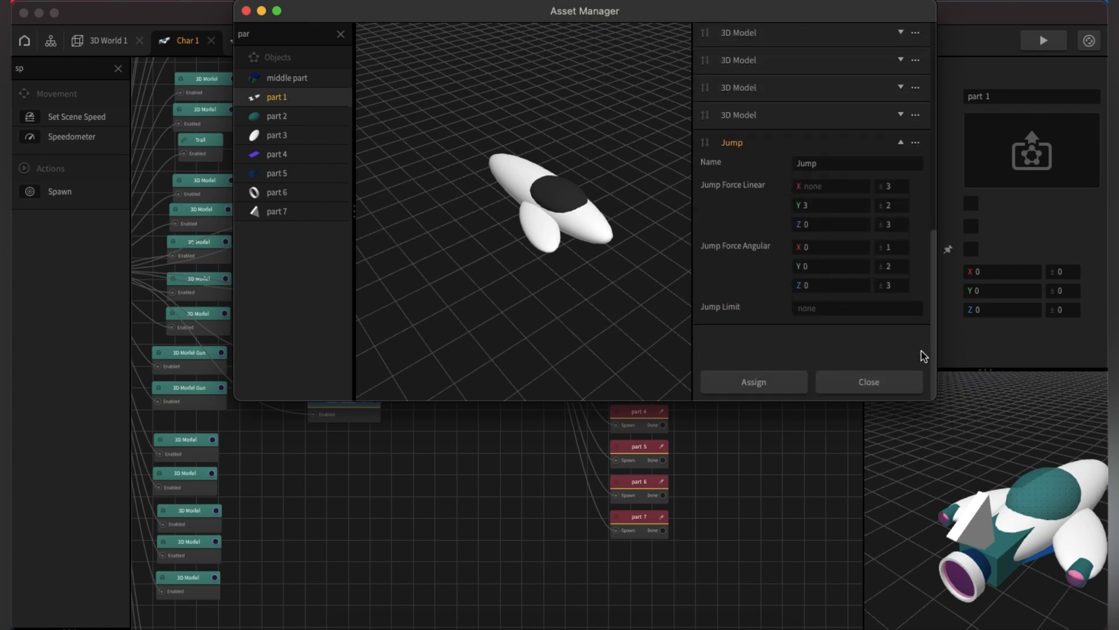
click(754, 382)
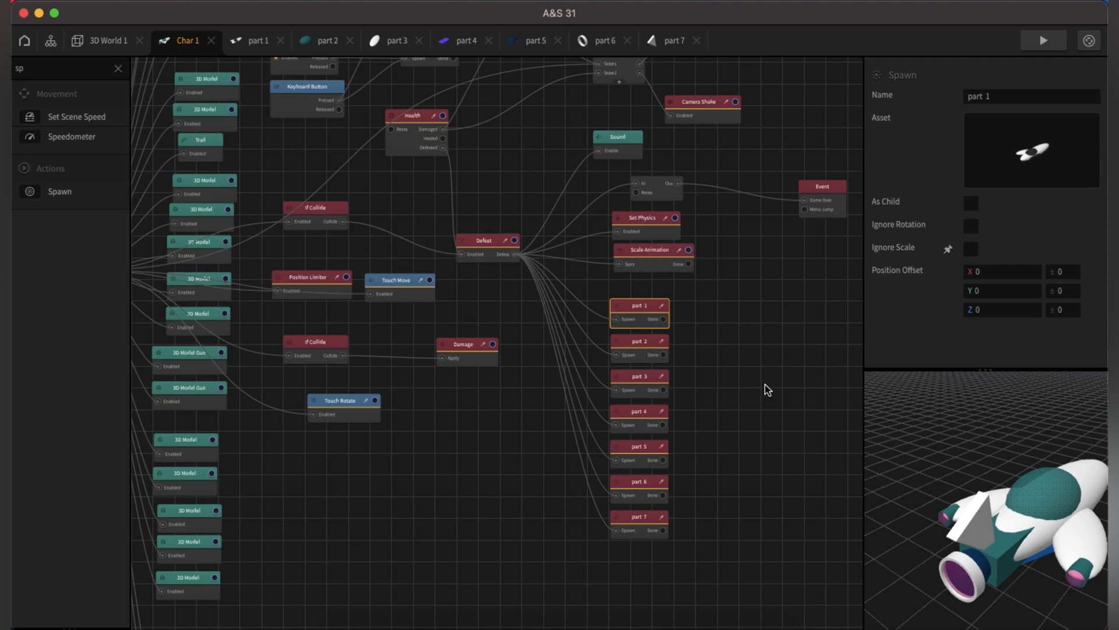
Disconnect the Defeat output from all seven part Spawn nodes.
click(516, 255)
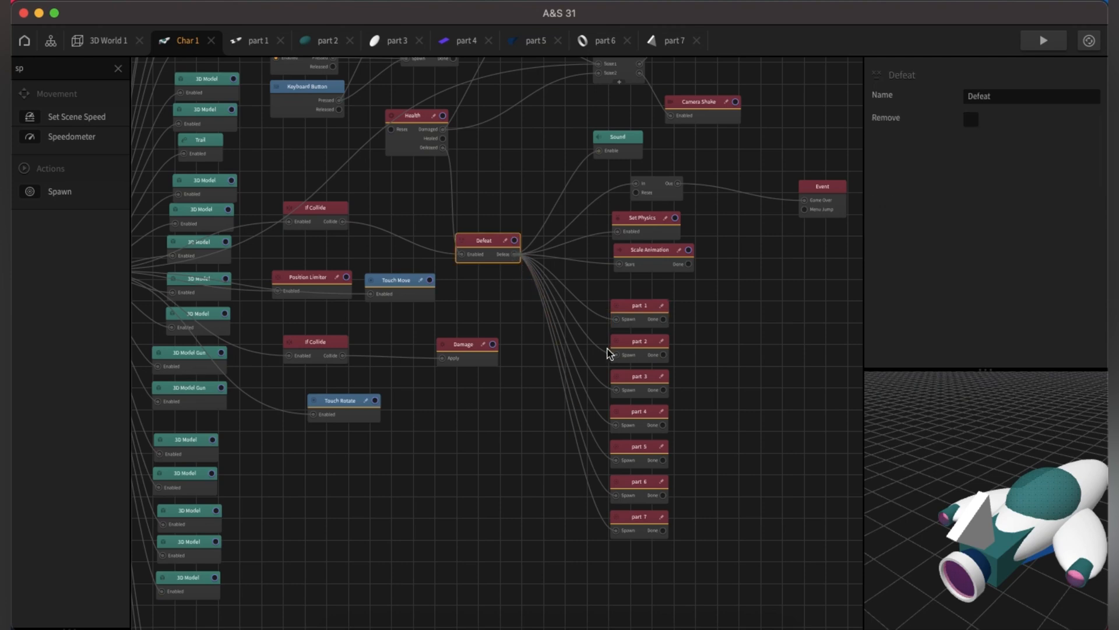
click(617, 322)
click(602, 399)
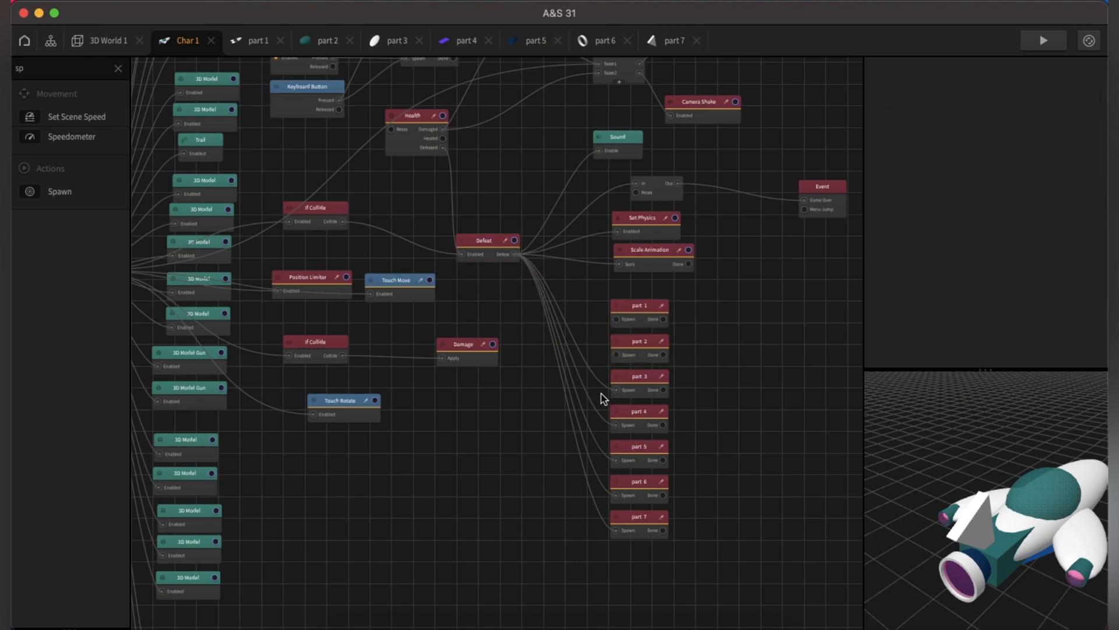
click(633, 446)
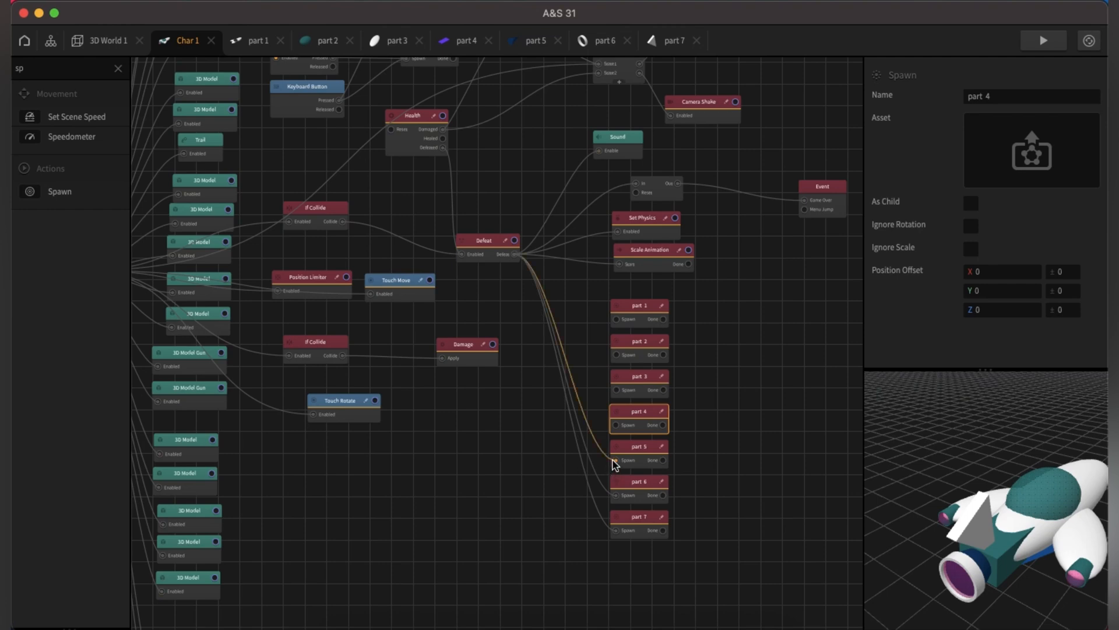
click(620, 497)
click(620, 533)
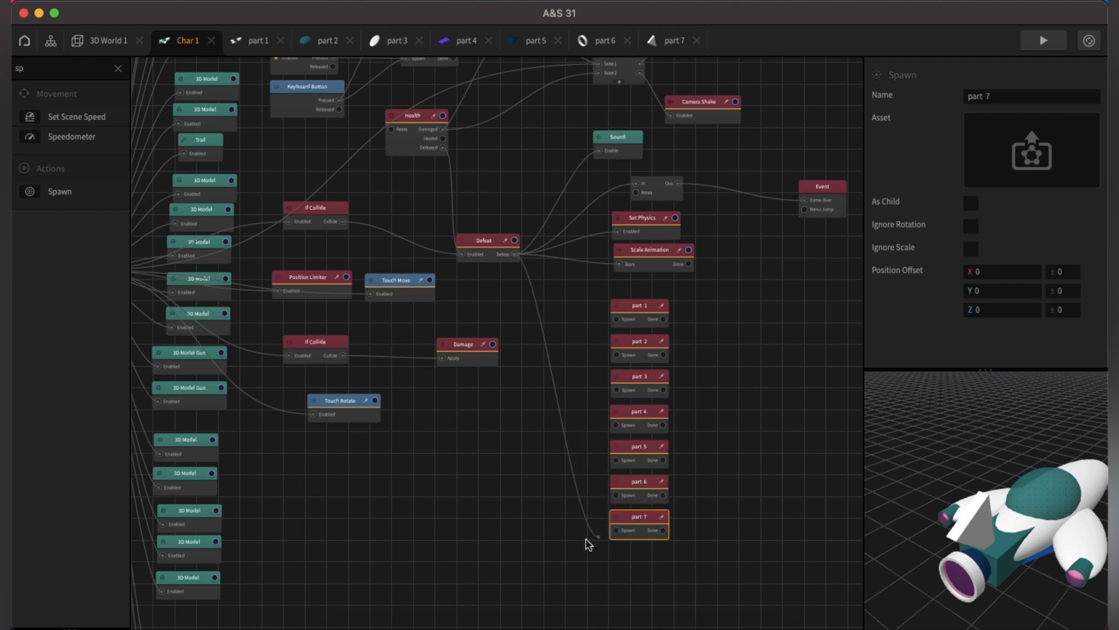
Play the game in the preview until the ship is defeated, and restart the run.
click(1044, 42)
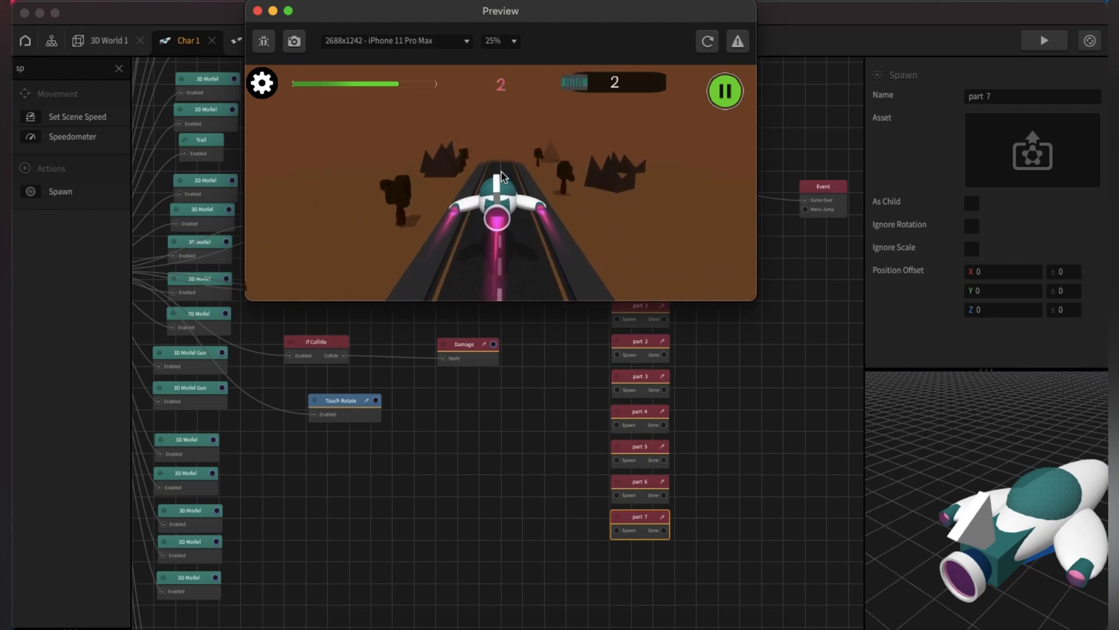
mouse_move(499, 174)
mouse_down()
mouse_move(480, 185)
mouse_move(534, 206)
mouse_up()
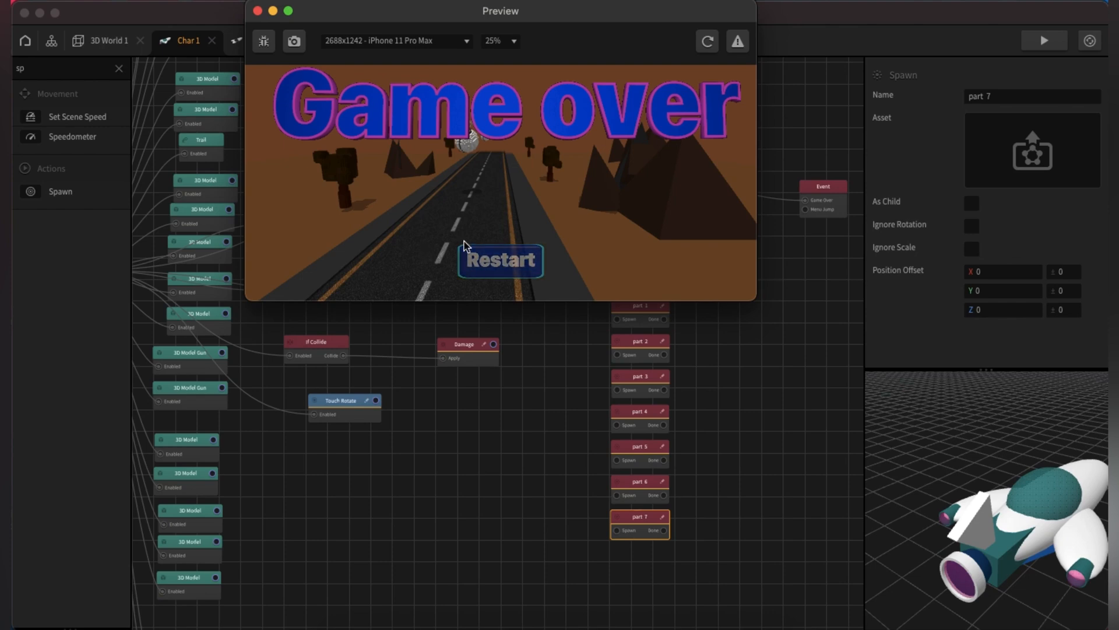
click(500, 262)
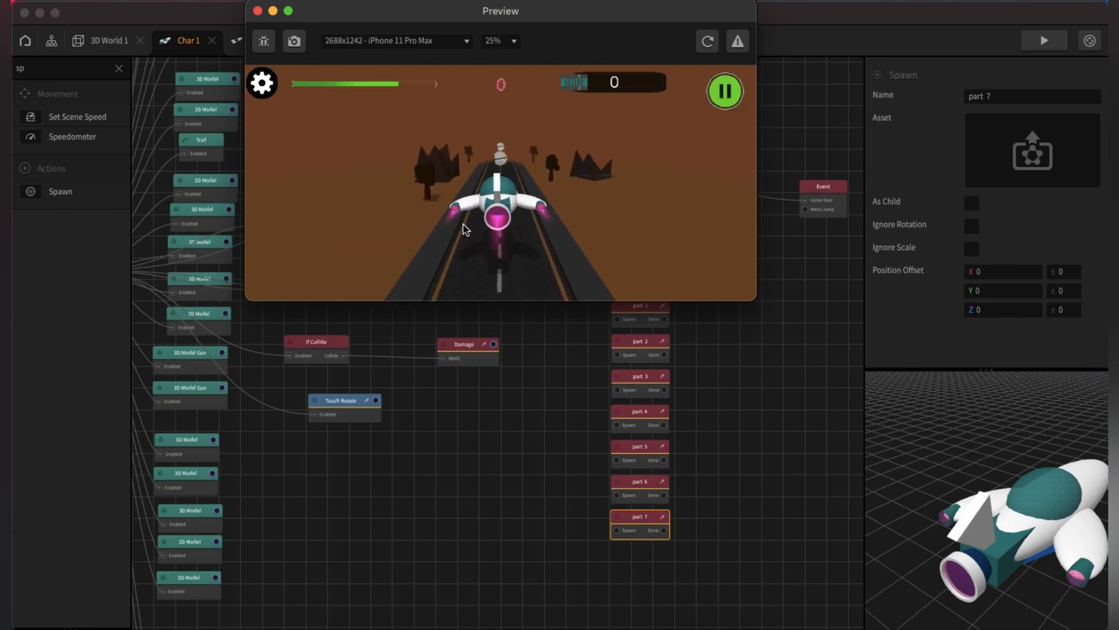
Steer the ship in the preview until the run ends, and close the preview.
mouse_move(464, 223)
mouse_down()
mouse_move(431, 235)
mouse_move(479, 238)
mouse_move(421, 240)
mouse_move(510, 250)
mouse_up()
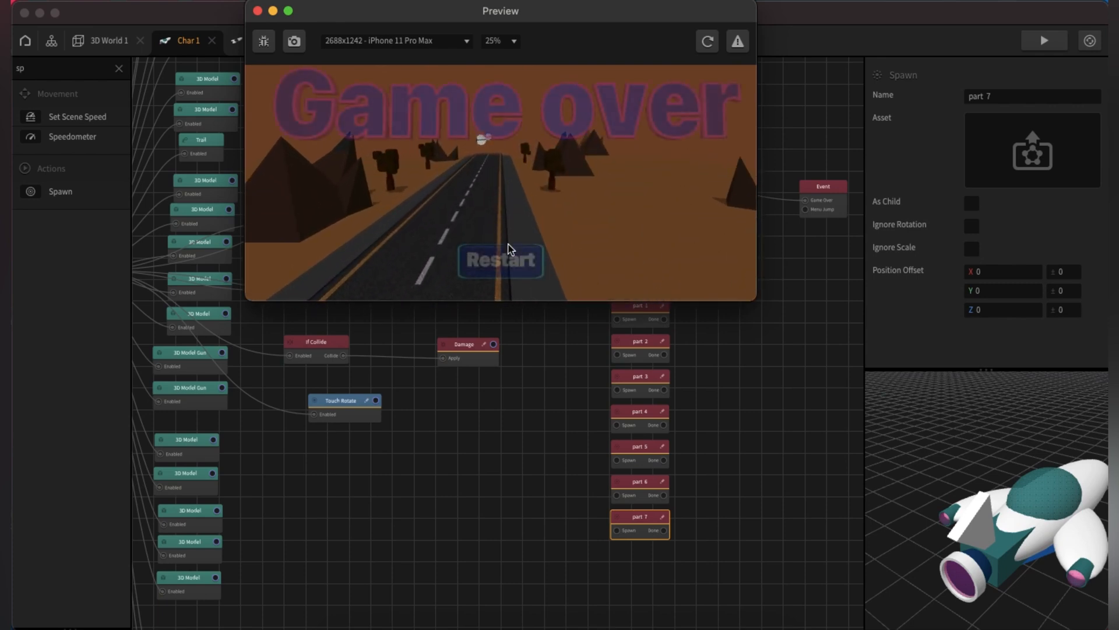
click(257, 11)
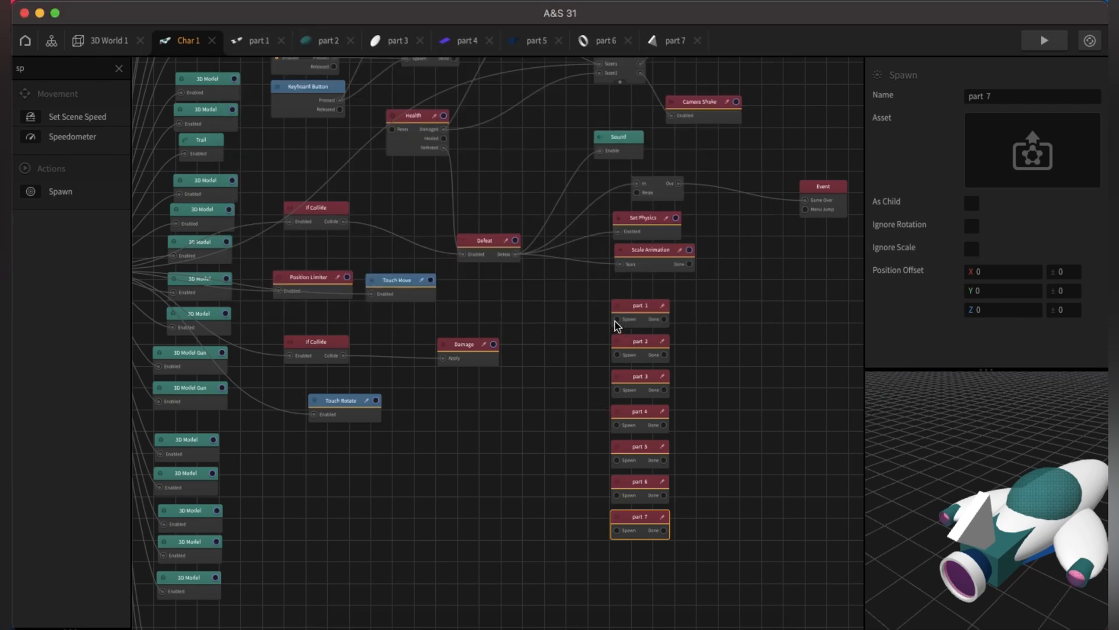
Reconnect the Defeat node's output to the Spawn inputs of the part 1 through part 7 nodes.
drag(617, 319, 516, 255)
drag(617, 356, 510, 267)
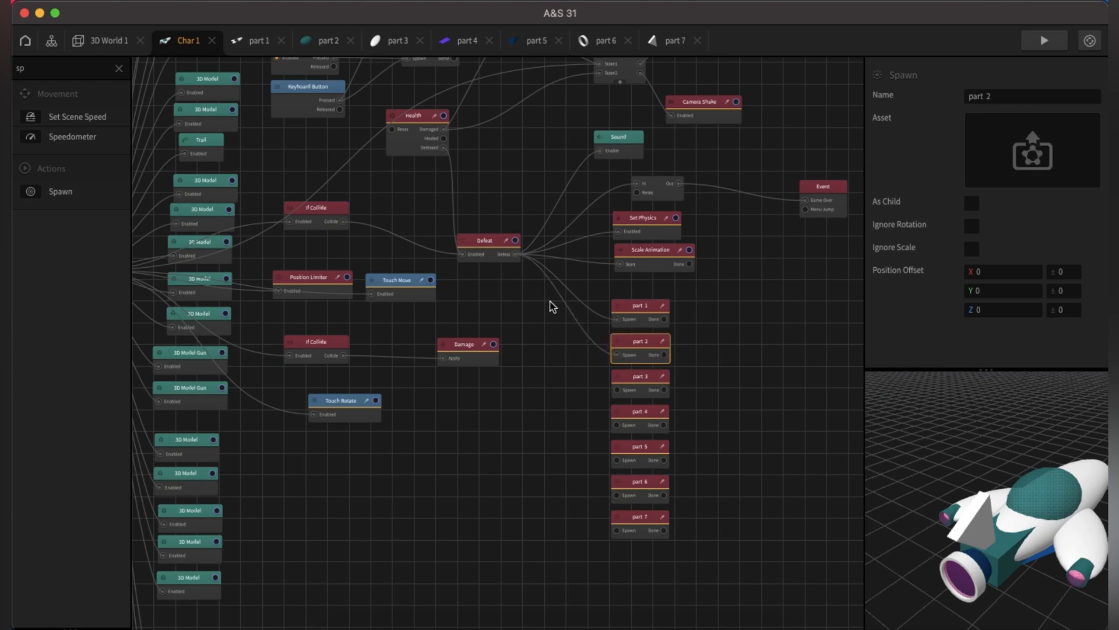
drag(618, 391, 516, 265)
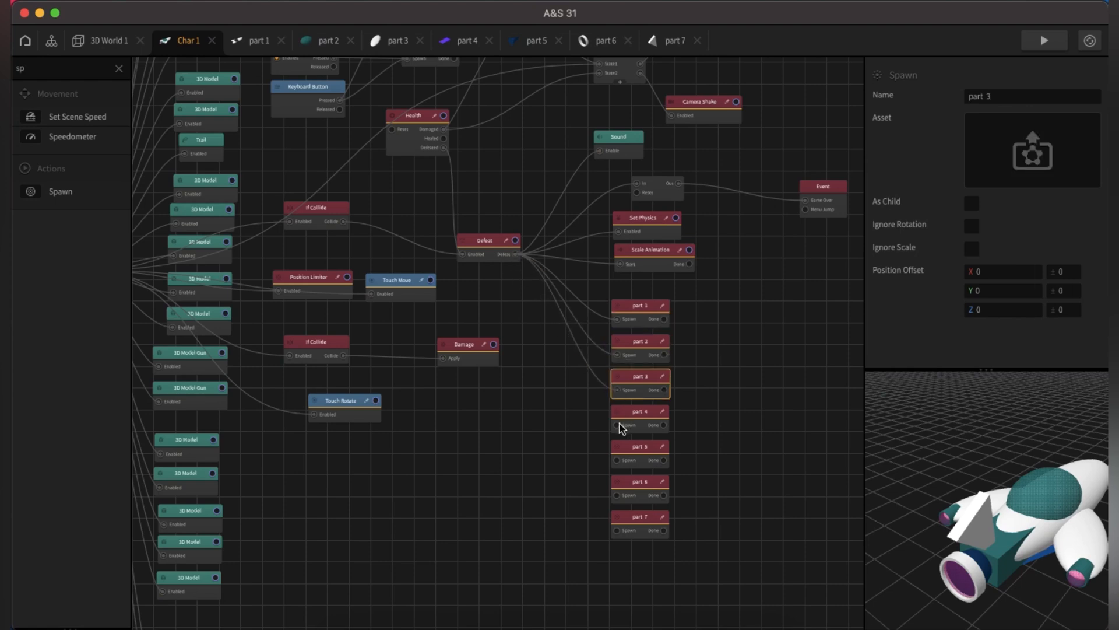
drag(619, 427, 512, 253)
click(617, 464)
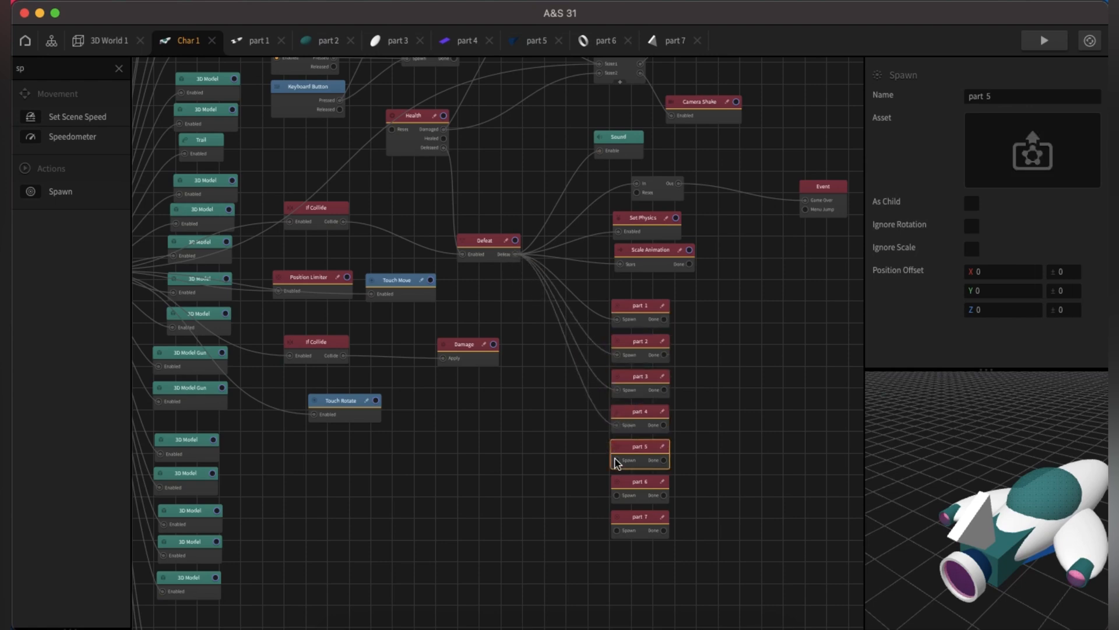
drag(602, 427, 518, 259)
drag(617, 495, 514, 255)
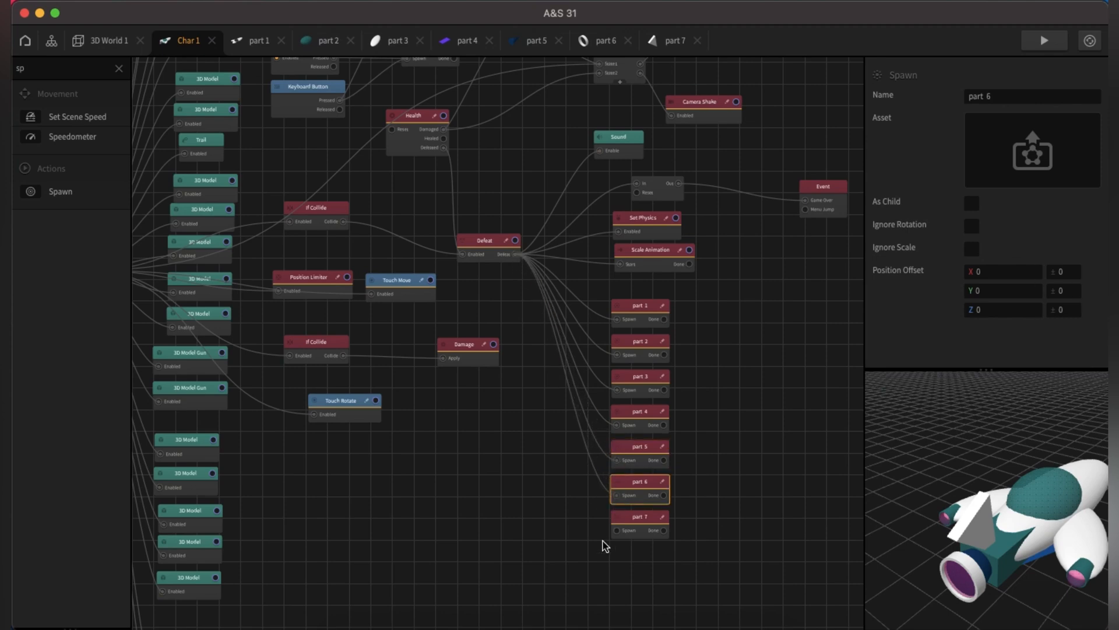
drag(617, 531, 515, 254)
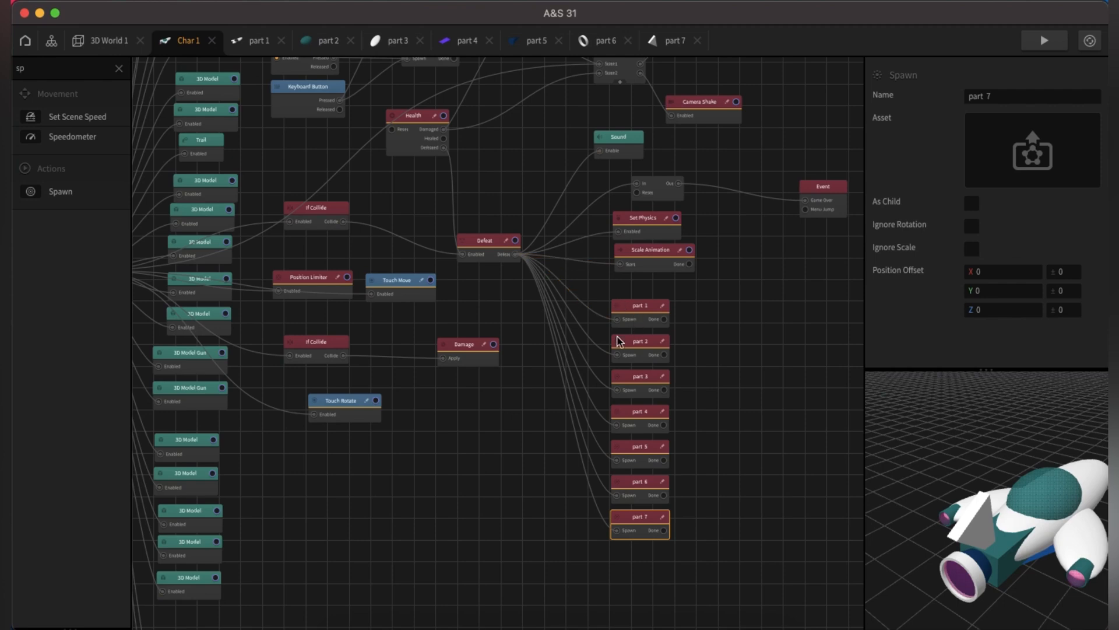
Assign the part 2 object as the asset of the part 2 Spawn node.
click(644, 315)
click(643, 349)
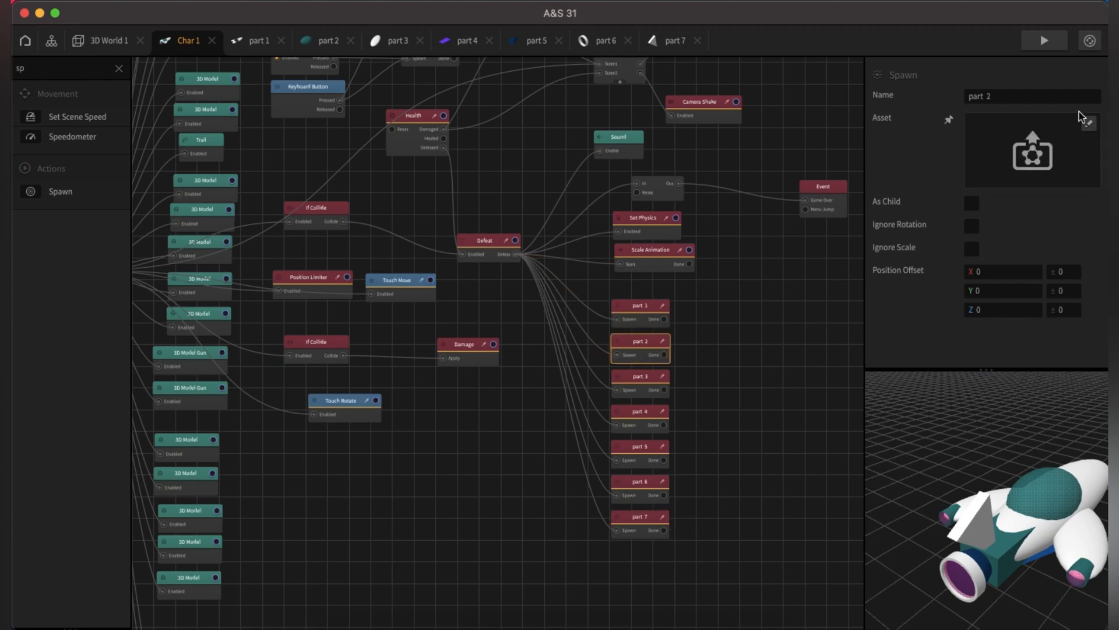
click(1089, 124)
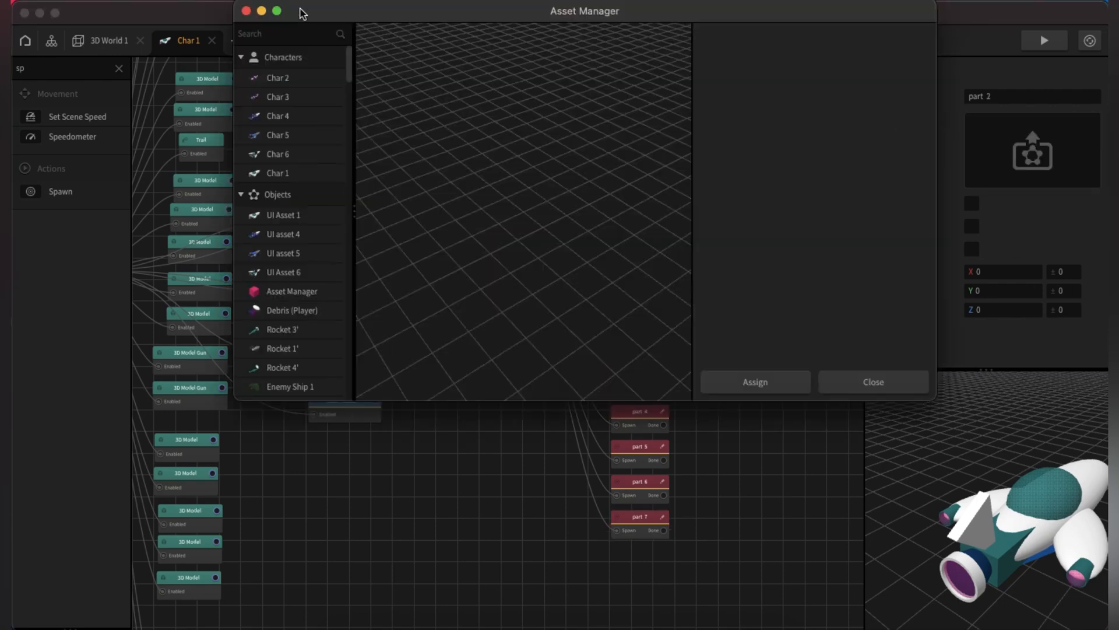
click(282, 36)
text(pa)
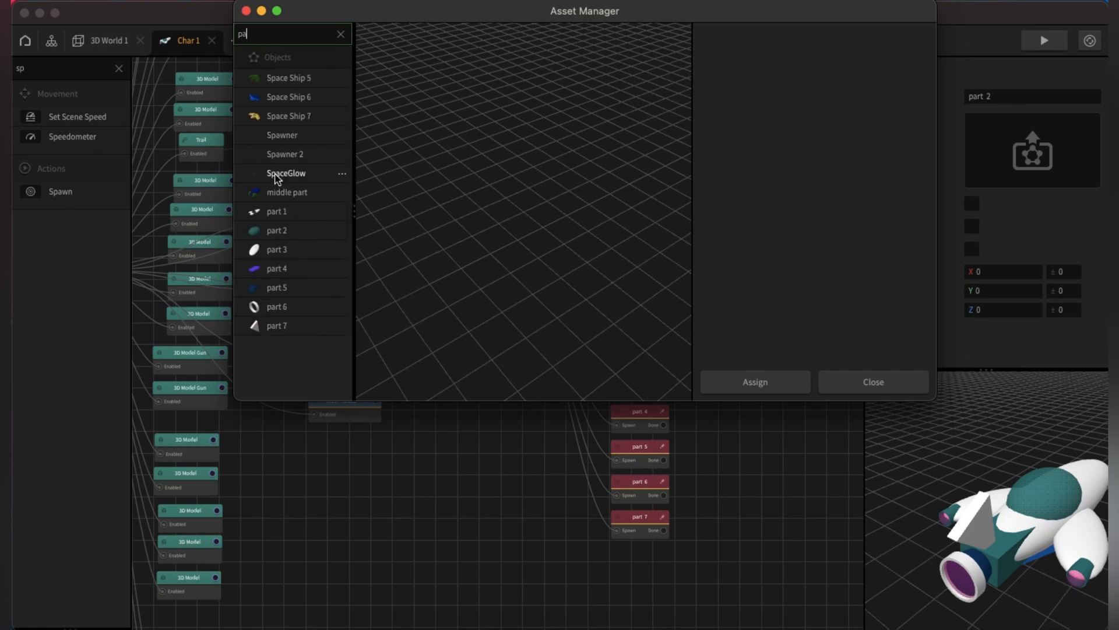
click(275, 232)
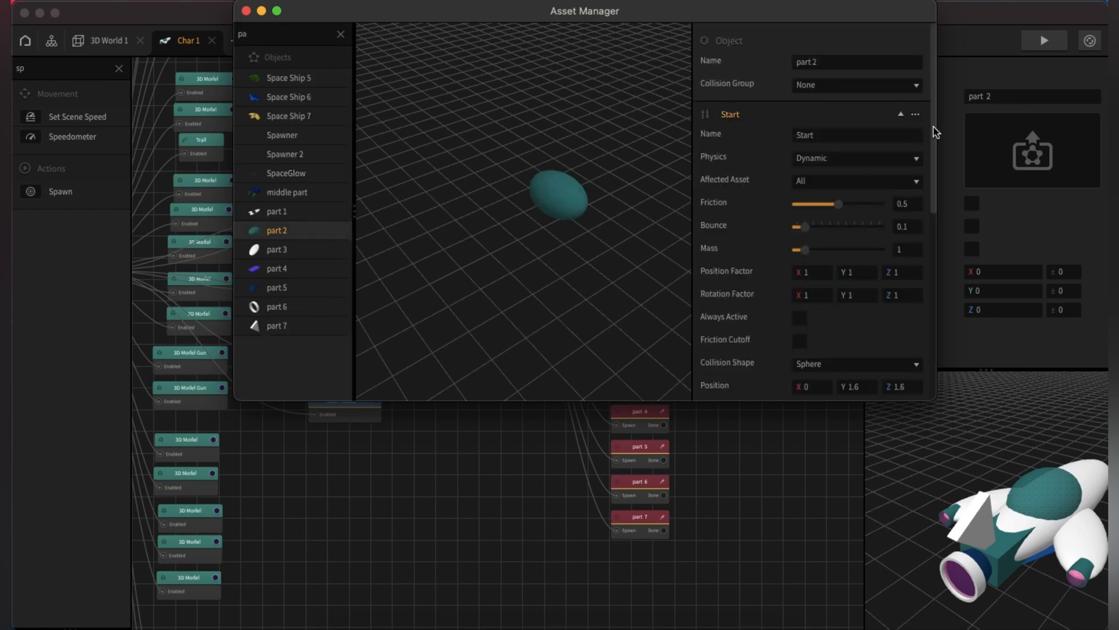
drag(933, 127, 907, 393)
click(753, 382)
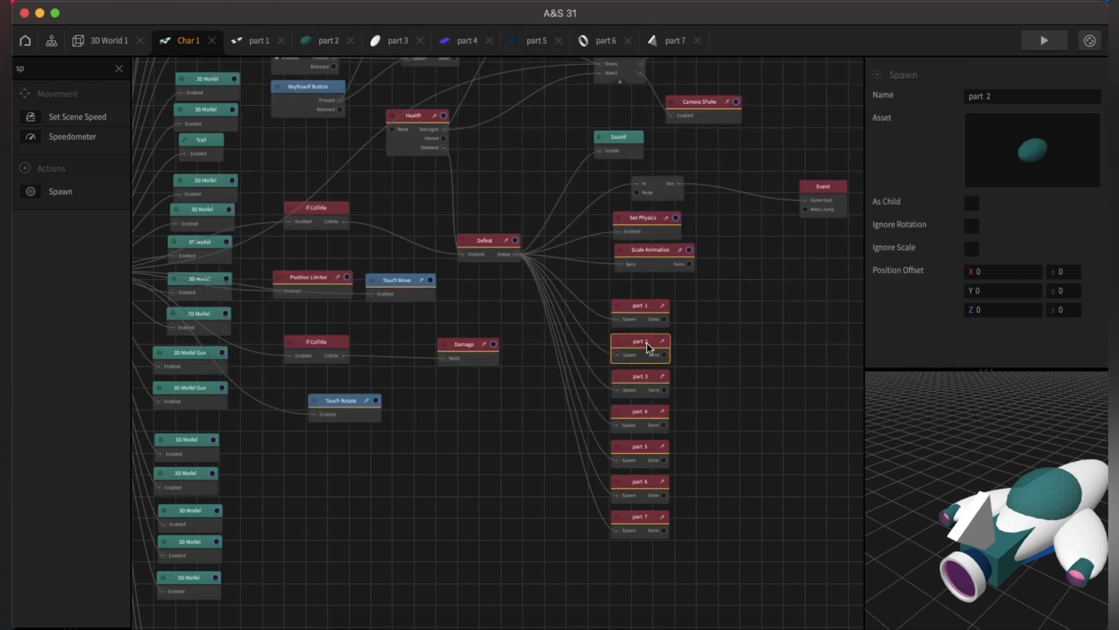
Assign the part 3 object as the asset of the part 3 Spawn node.
click(645, 384)
click(1090, 123)
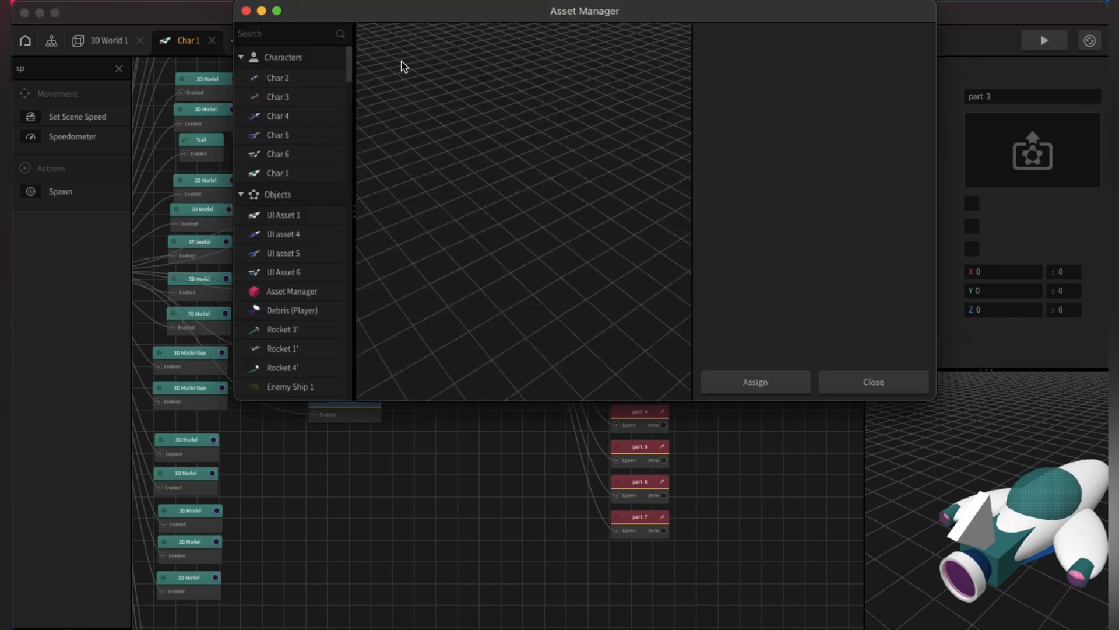
click(319, 36)
text(part)
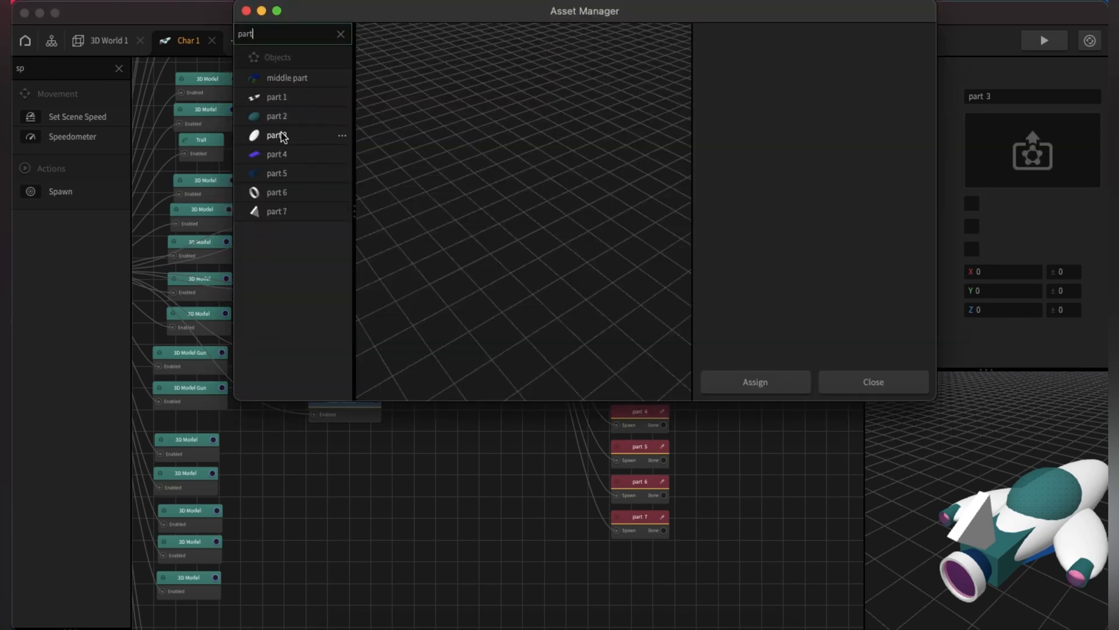
click(277, 135)
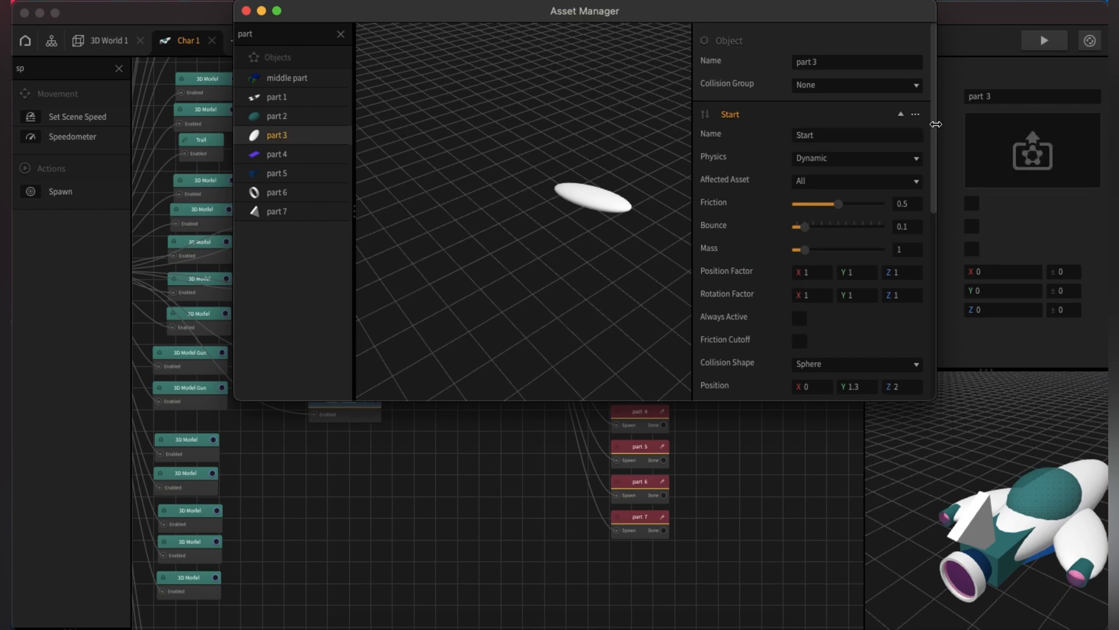
scroll(816, 263, down, 10)
click(781, 389)
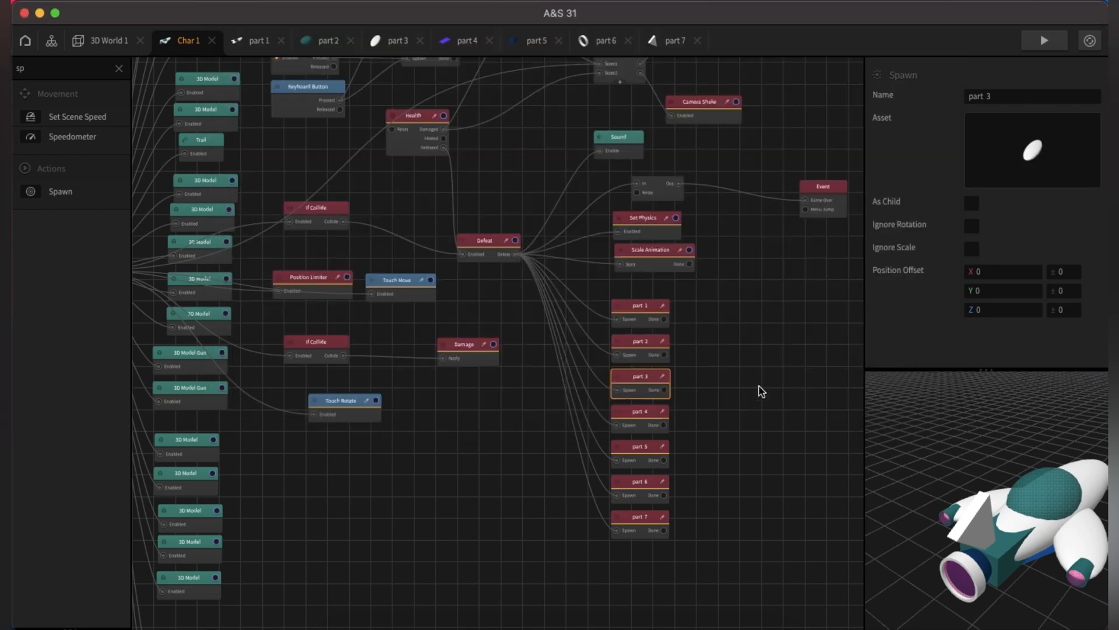
Assign the part 4 object as the asset of the part 4 Spawn node.
click(647, 425)
click(1090, 123)
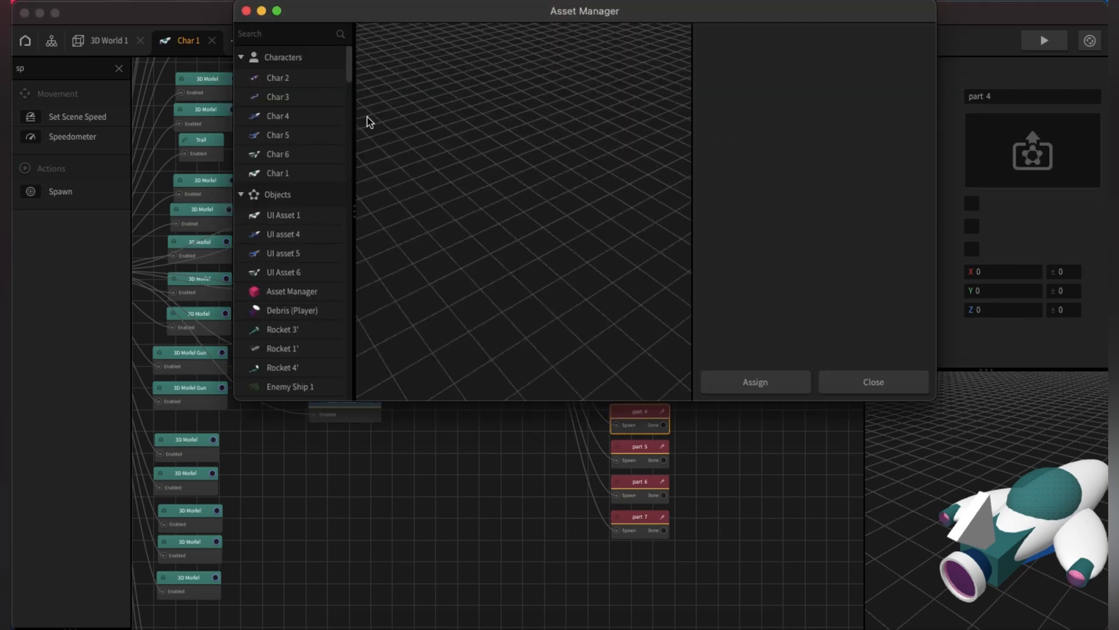
click(279, 35)
text(part)
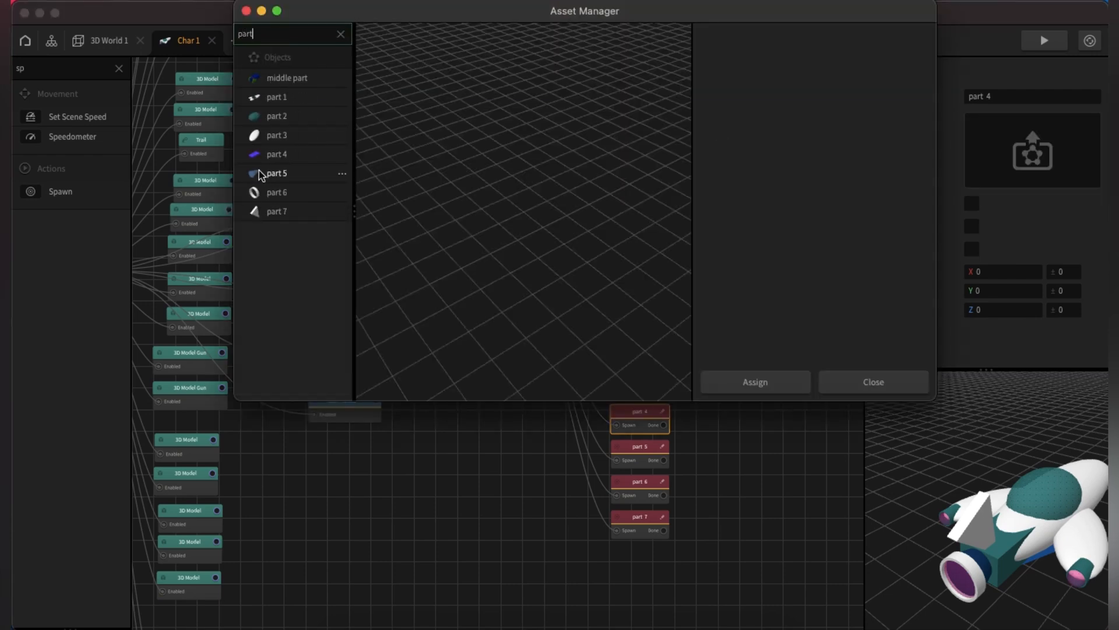
click(262, 154)
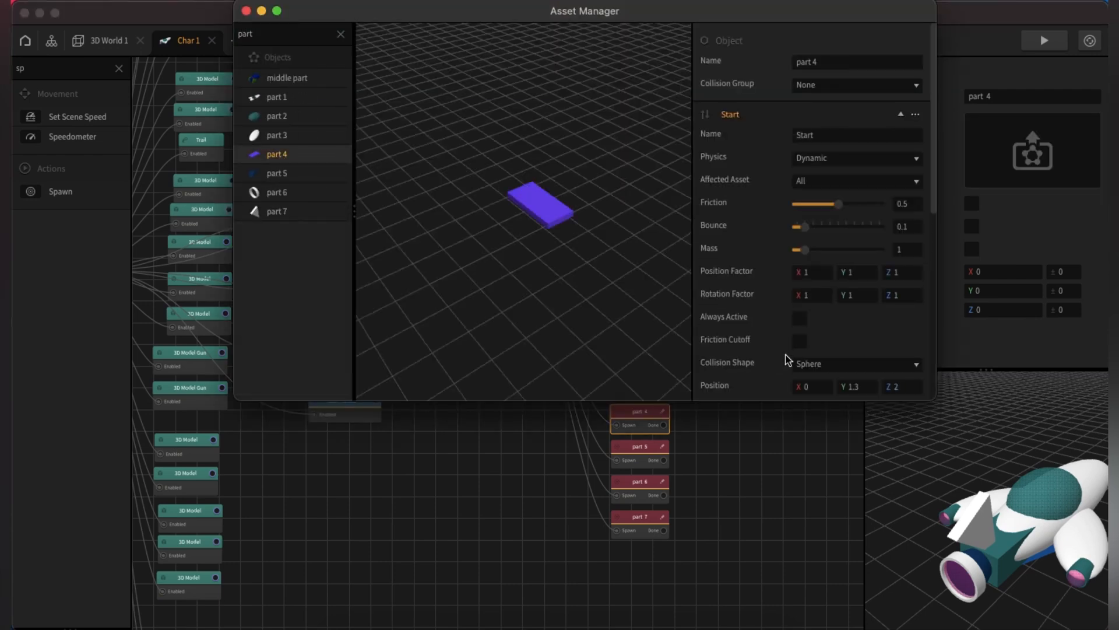
scroll(932, 55, down, 5)
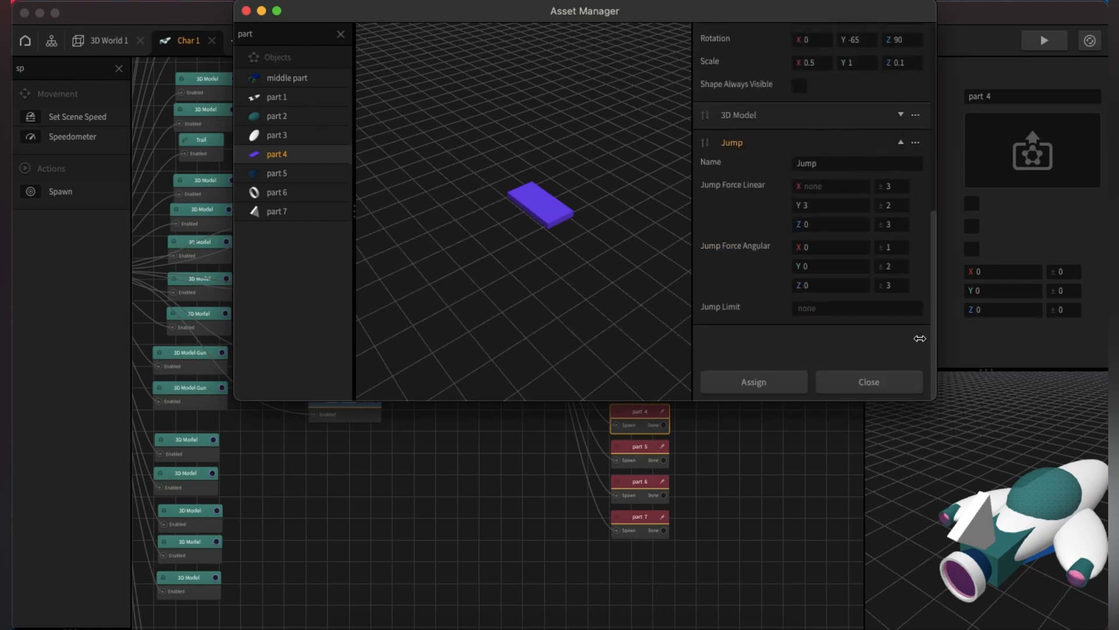
click(754, 385)
Assign the part 5 object as the asset of the part 5 Spawn node.
click(642, 453)
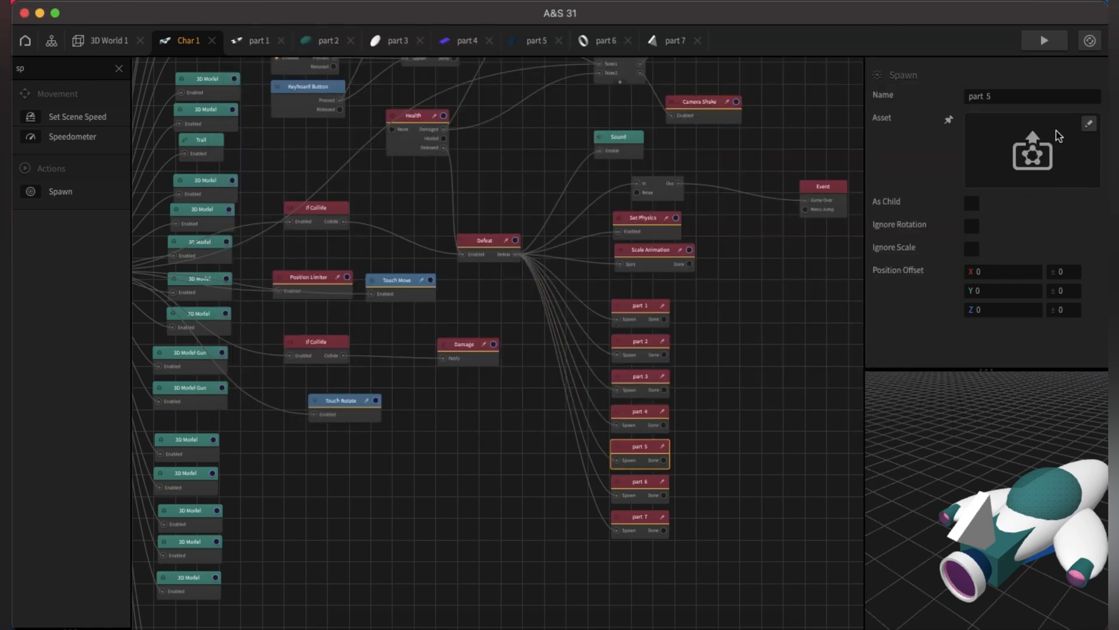
click(1090, 123)
click(282, 34)
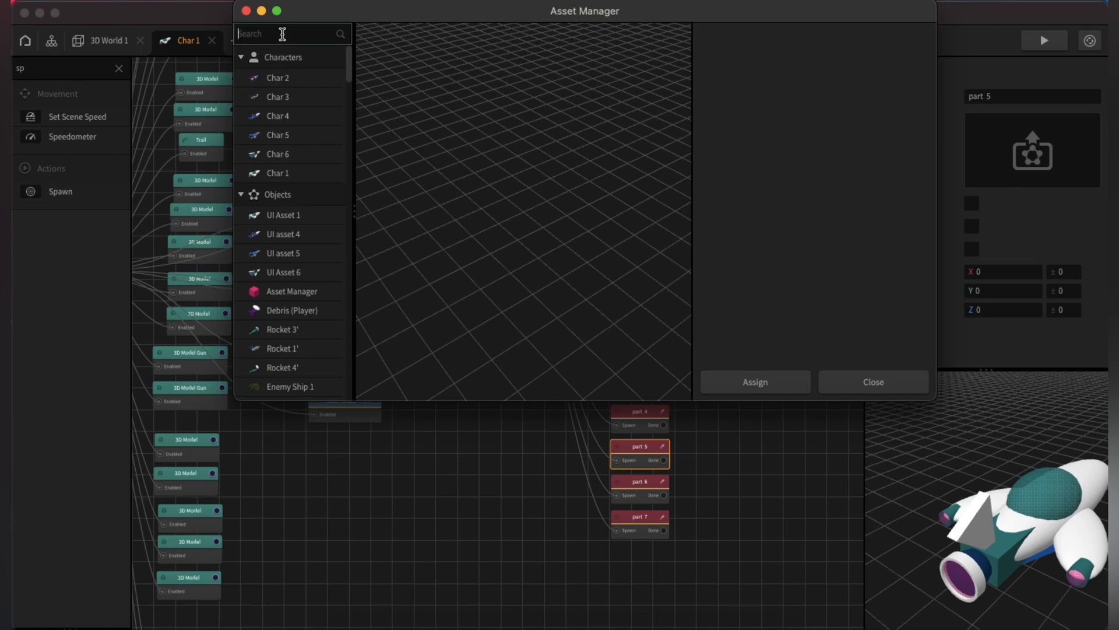
text(pa)
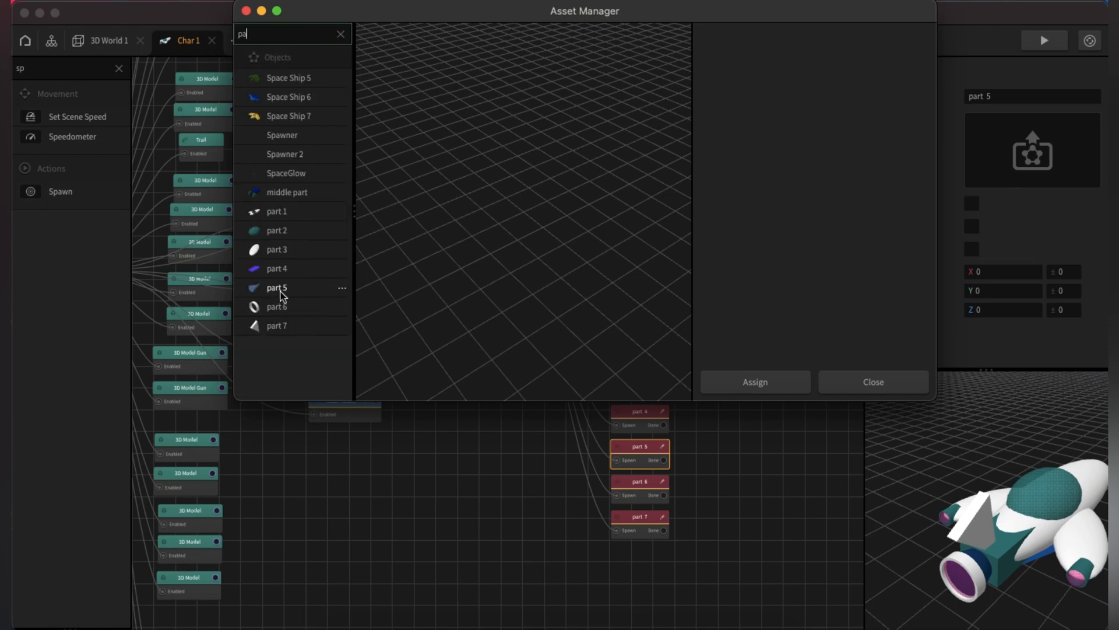
click(280, 291)
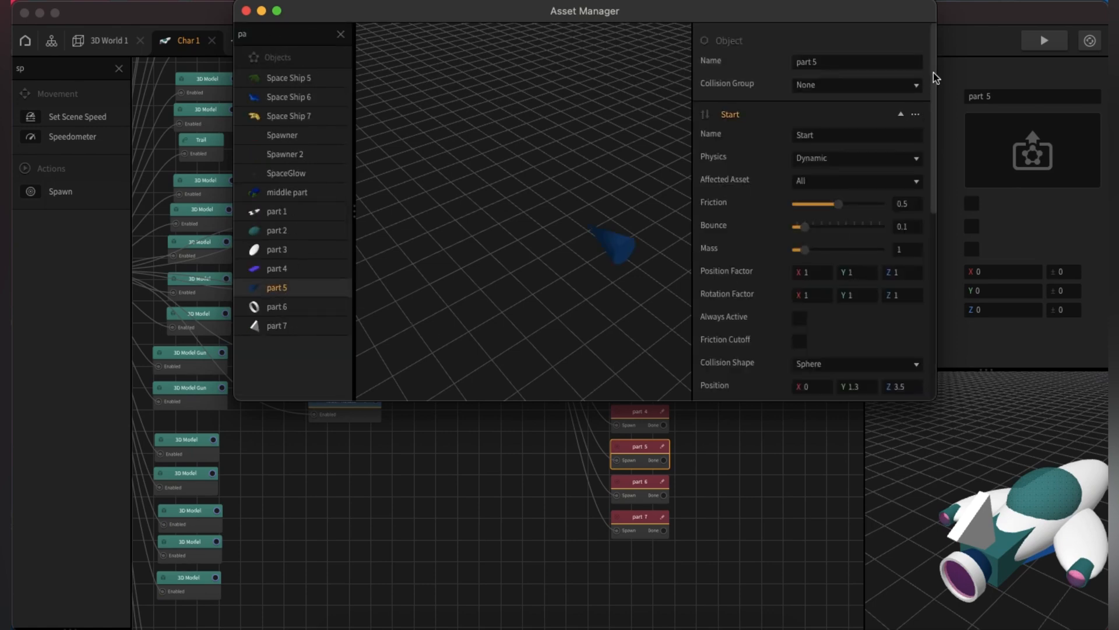
drag(932, 72, 933, 321)
click(751, 383)
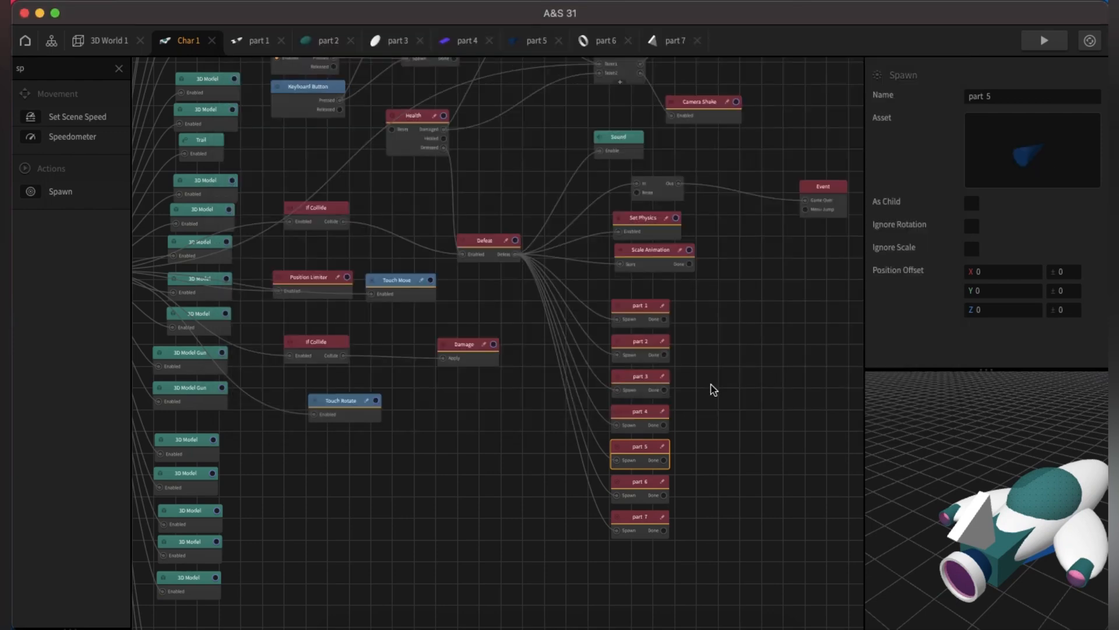
Assign the part 6 object as the asset of the part 6 Spawn node.
click(646, 488)
click(1088, 125)
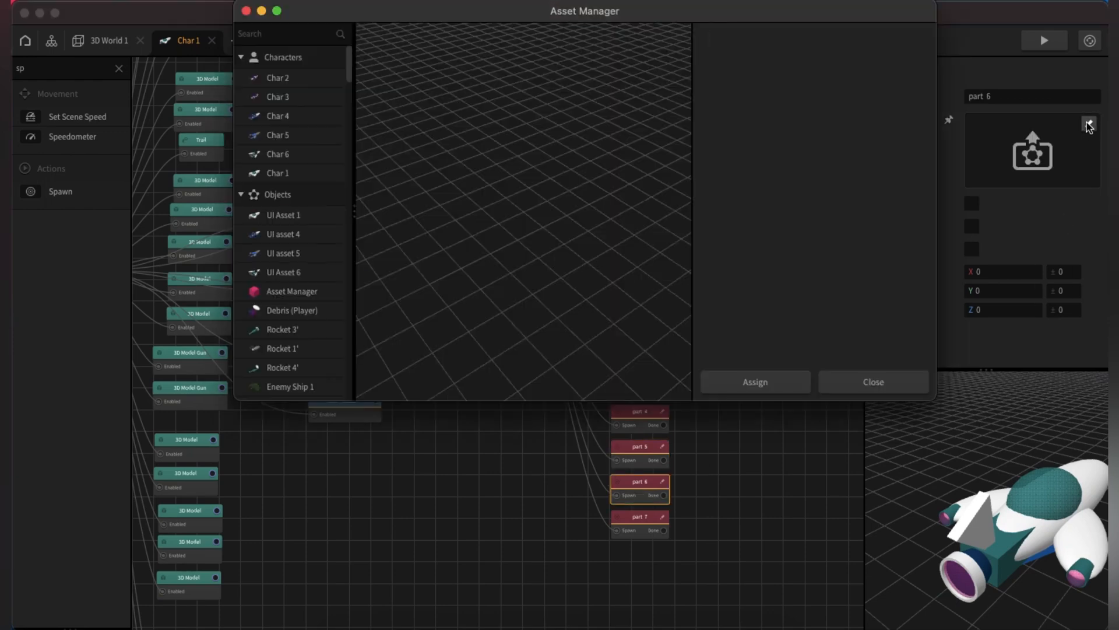
text(par)
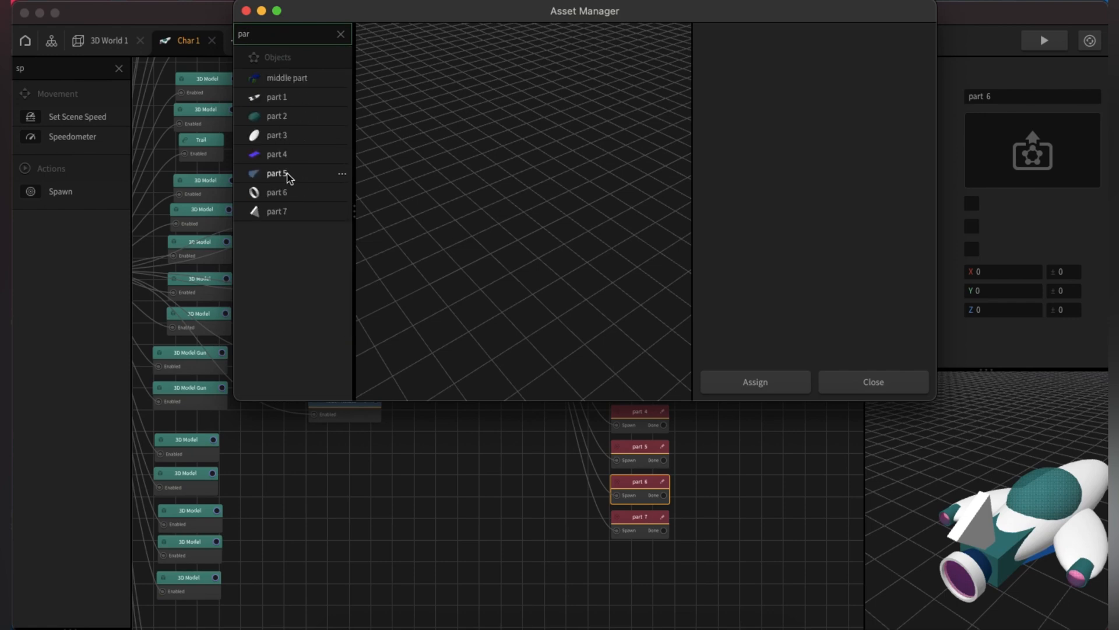
click(282, 195)
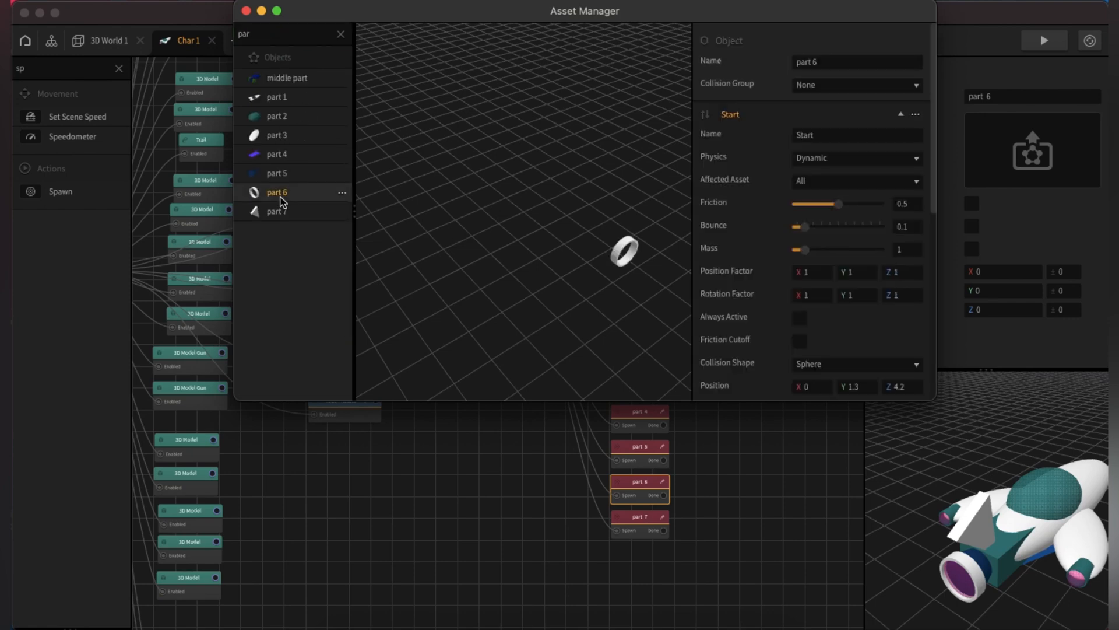
scroll(915, 366, down, 5)
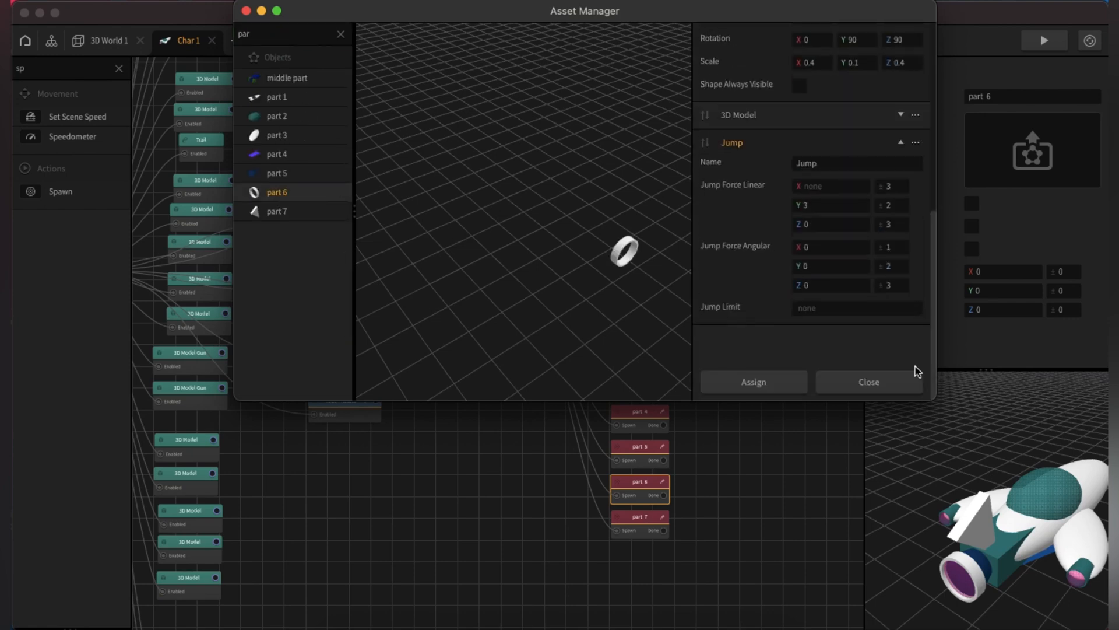
click(751, 380)
Assign the part 7 object as the asset of the part 7 Spawn node.
click(640, 527)
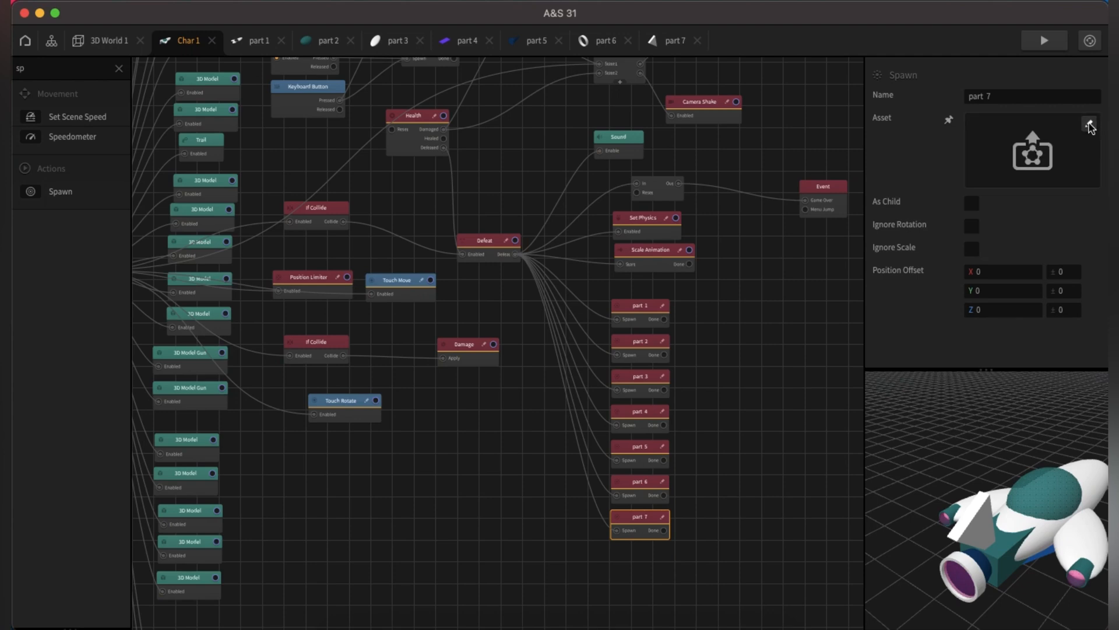
click(1089, 123)
click(263, 36)
text(part)
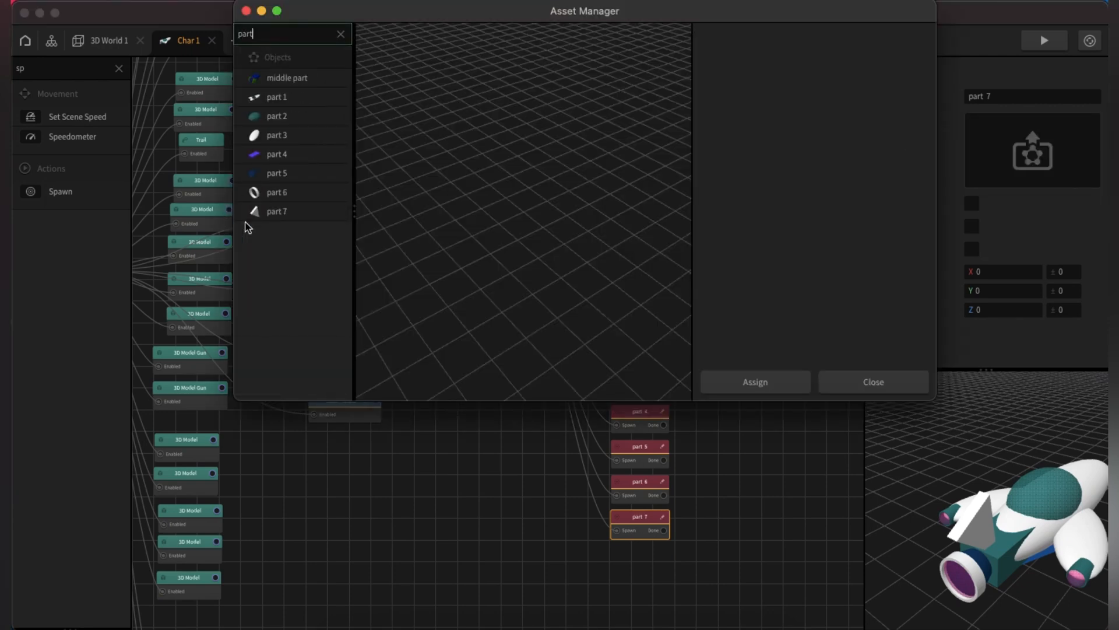
click(259, 214)
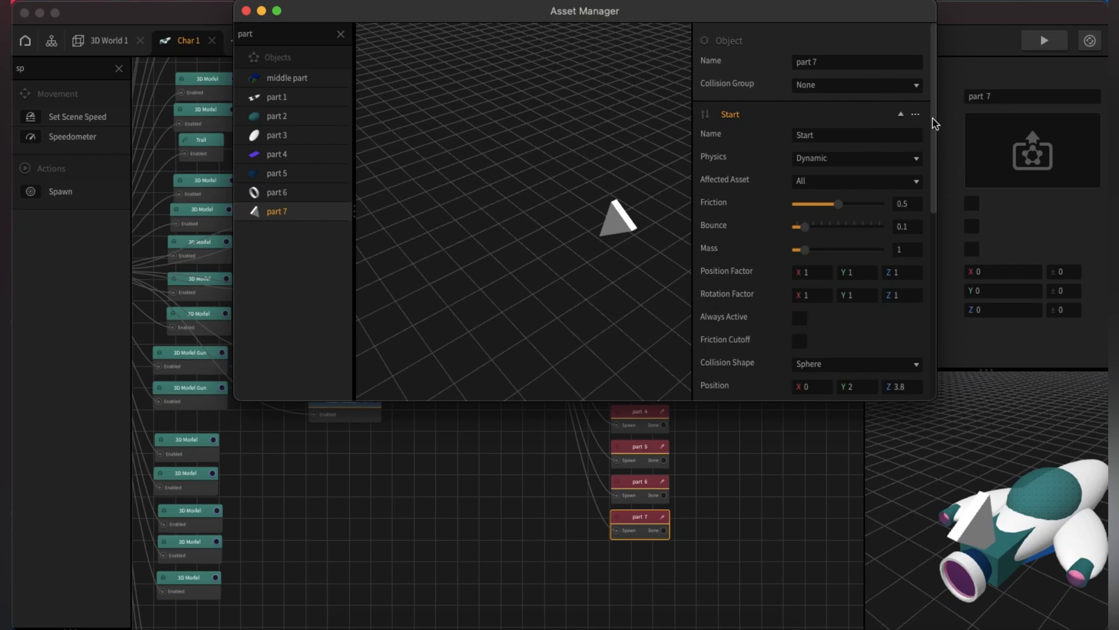
scroll(933, 118, down, 10)
click(717, 382)
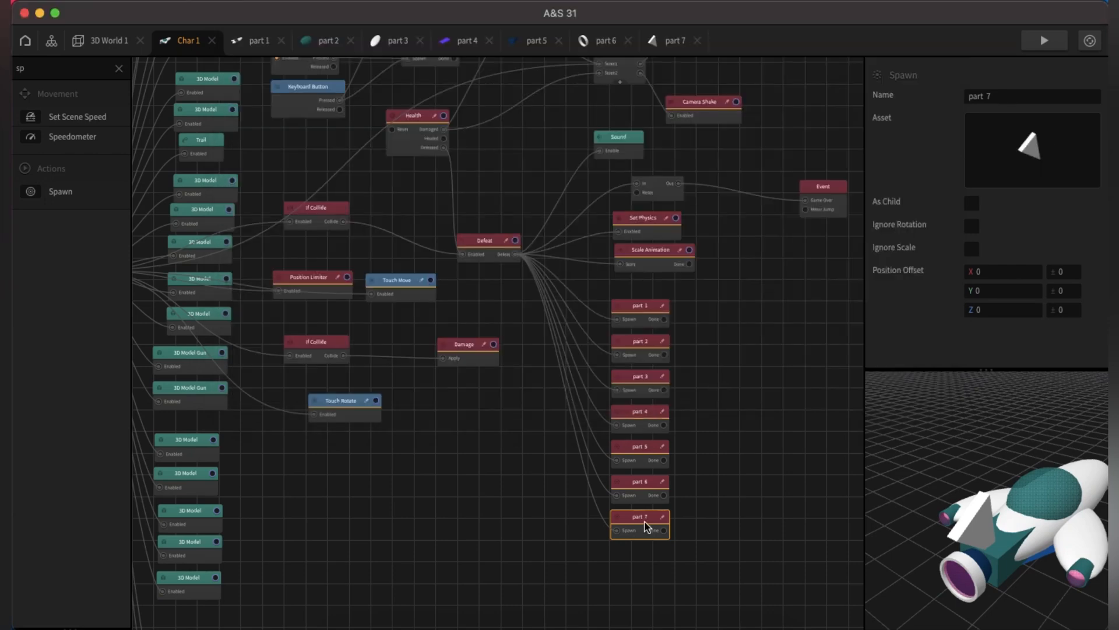
Check the assigned assets of the Spawn nodes one by one, from part 6 back to part 1.
click(644, 490)
click(642, 452)
click(642, 408)
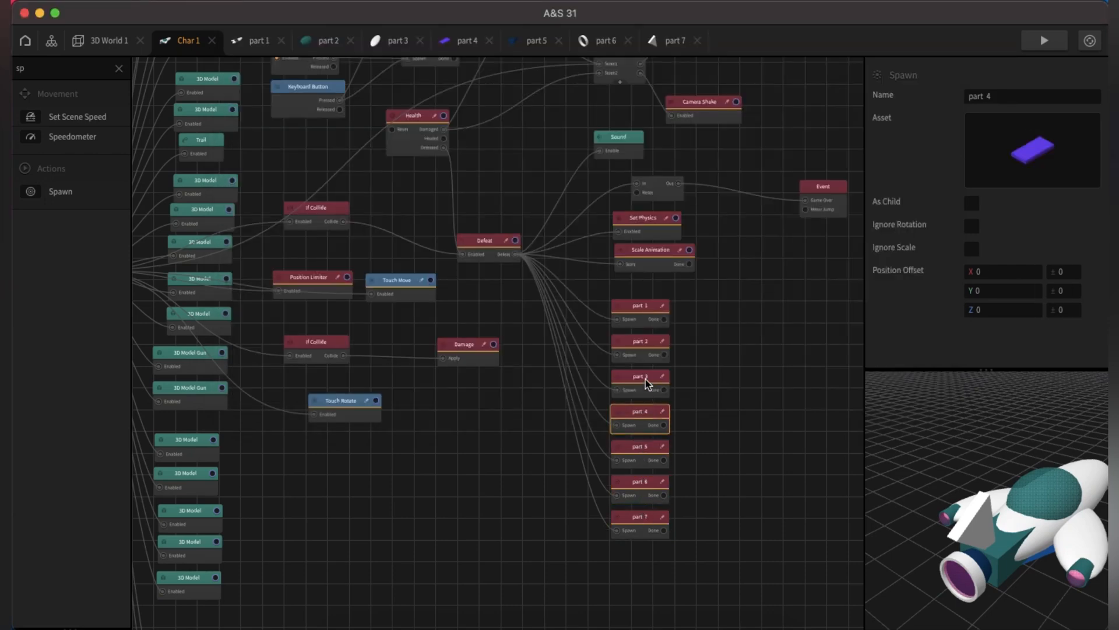
click(646, 380)
click(644, 345)
click(646, 314)
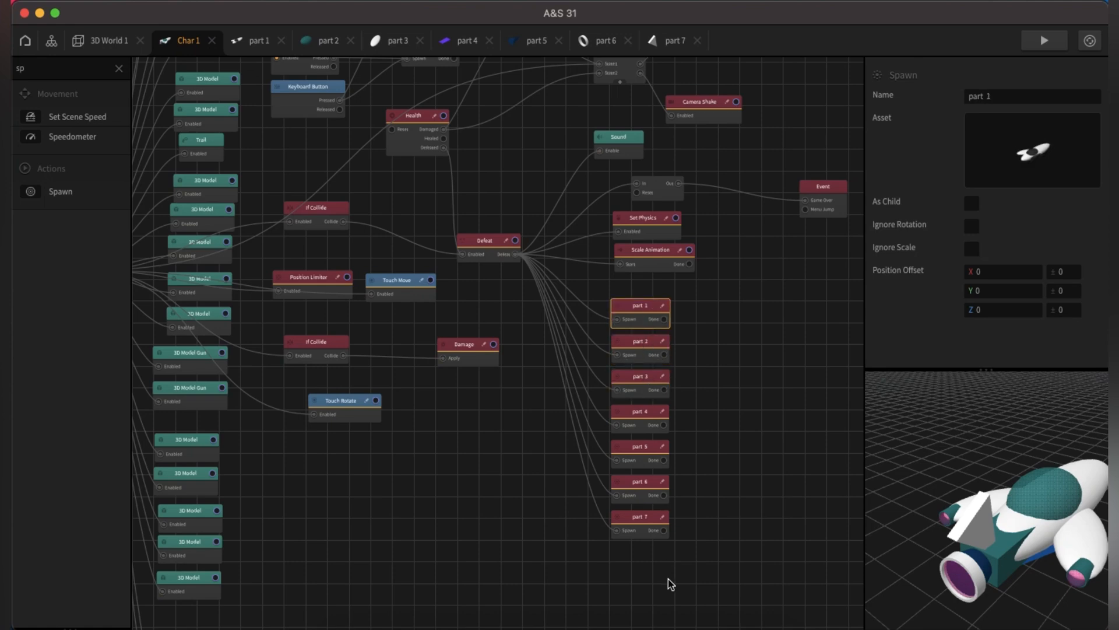
Test the ship's break-apart on defeat in the preview, restarting the run once, and close the preview.
click(1042, 42)
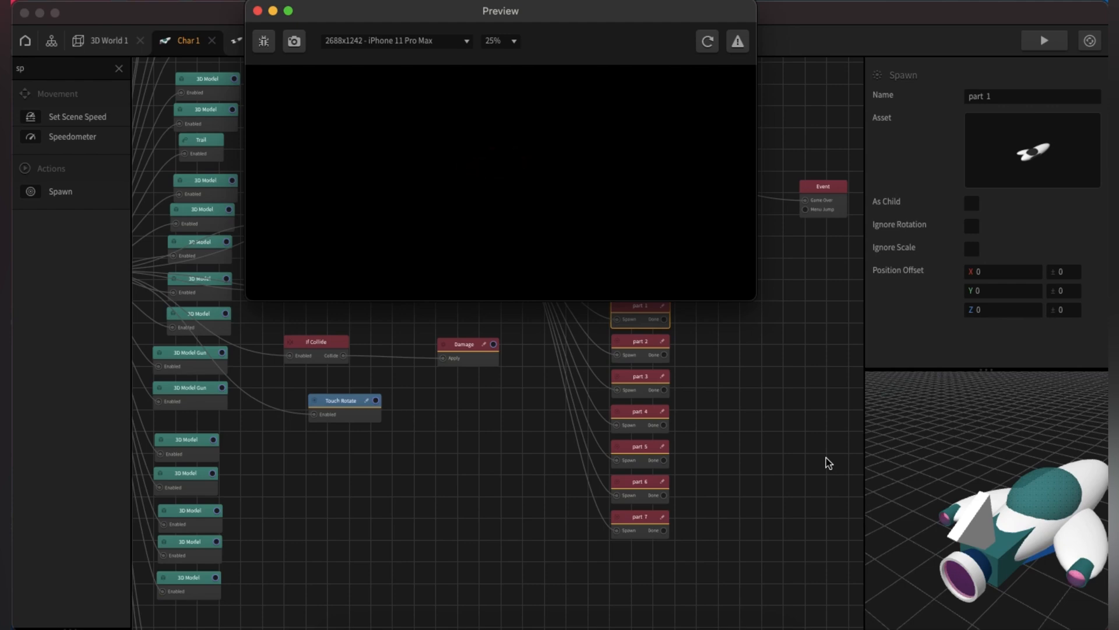
mouse_move(610, 247)
mouse_down()
mouse_move(532, 260)
mouse_move(585, 260)
mouse_move(572, 275)
mouse_move(542, 268)
mouse_move(580, 267)
mouse_move(561, 289)
mouse_move(547, 254)
mouse_move(517, 275)
mouse_move(486, 270)
mouse_up()
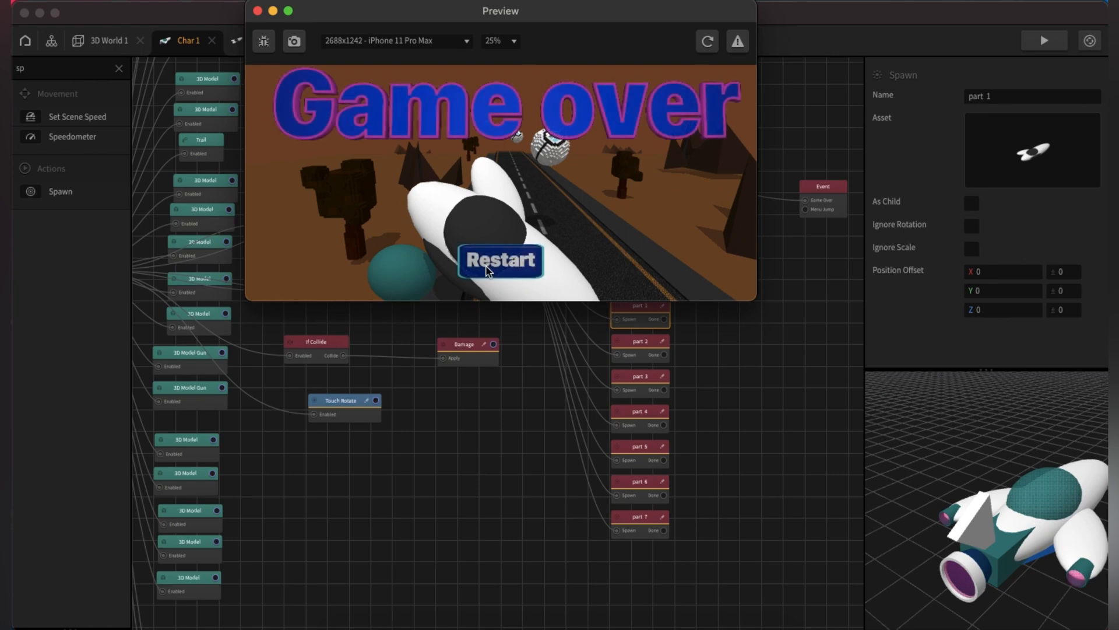
click(523, 265)
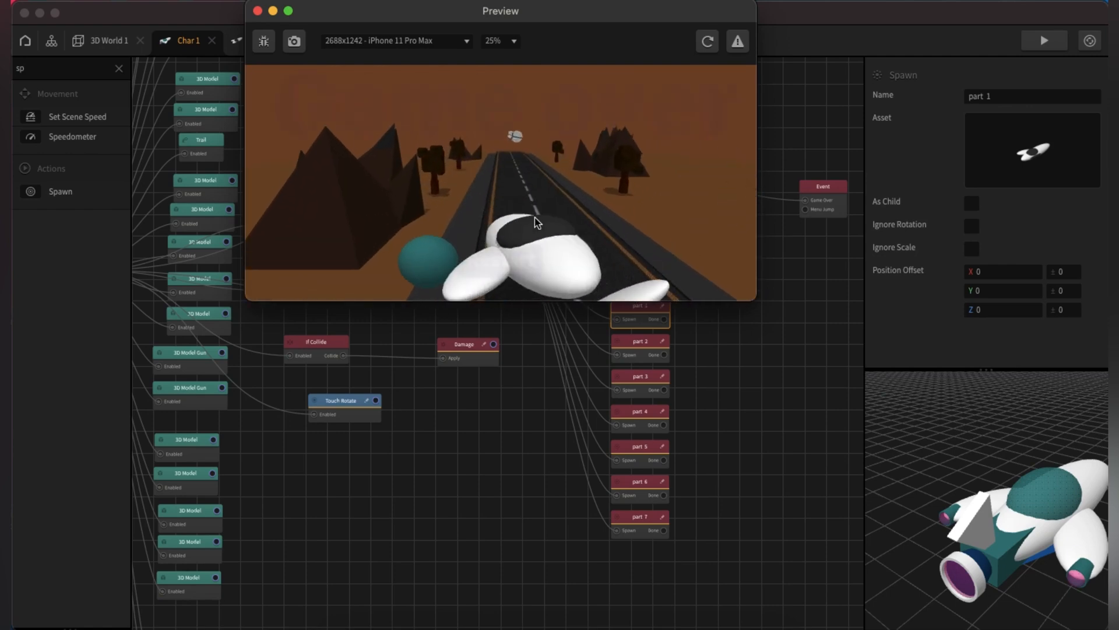
click(257, 11)
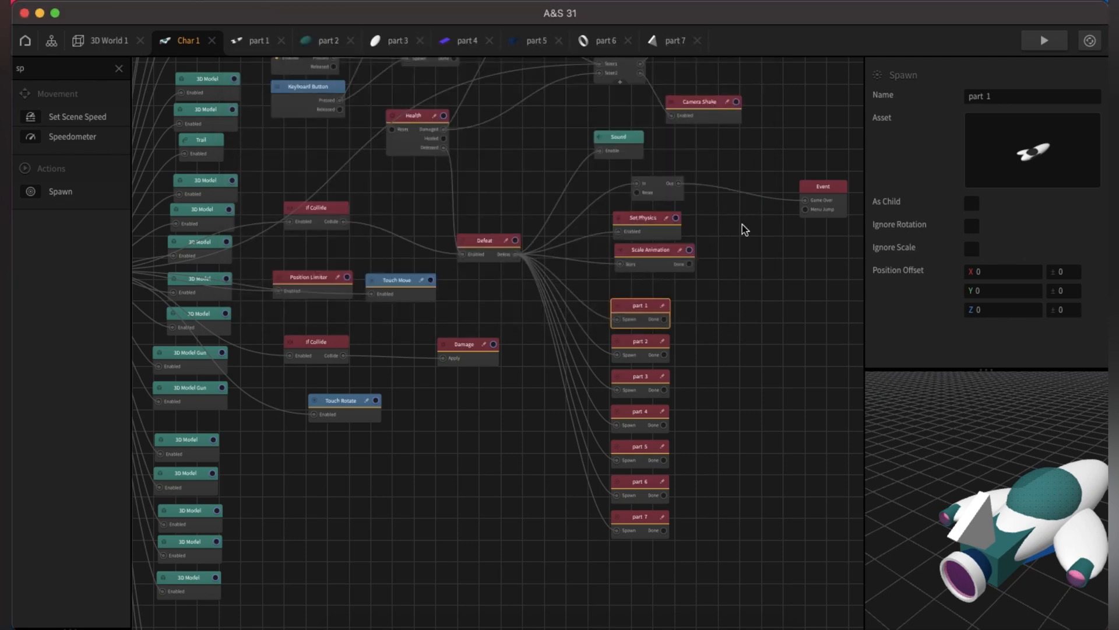